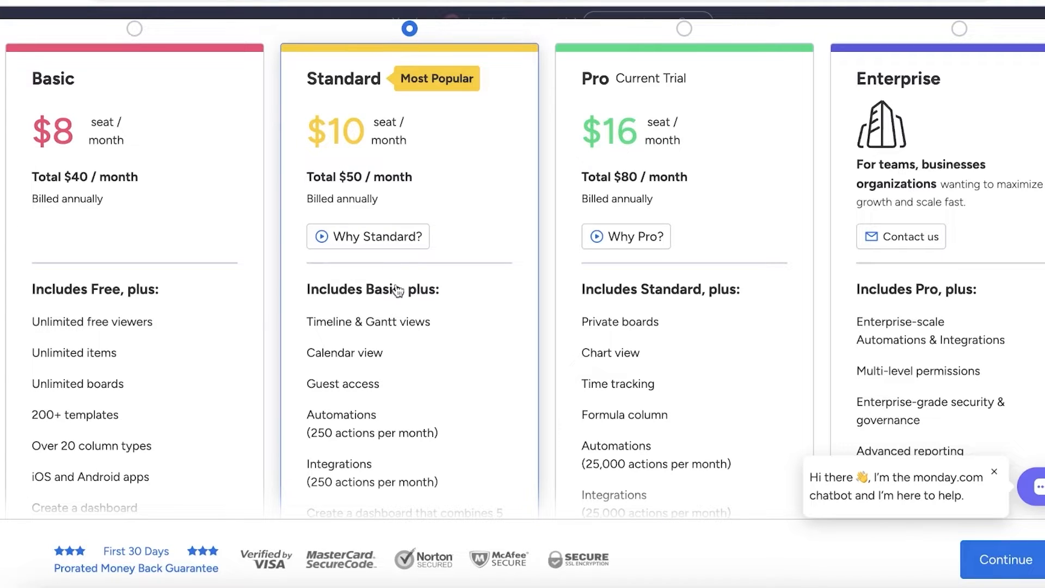
- Compare the prices and included features of the Standard and Pro plans, checking the explanations for integrations and the formula column
scroll(391, 369, "down", 1)
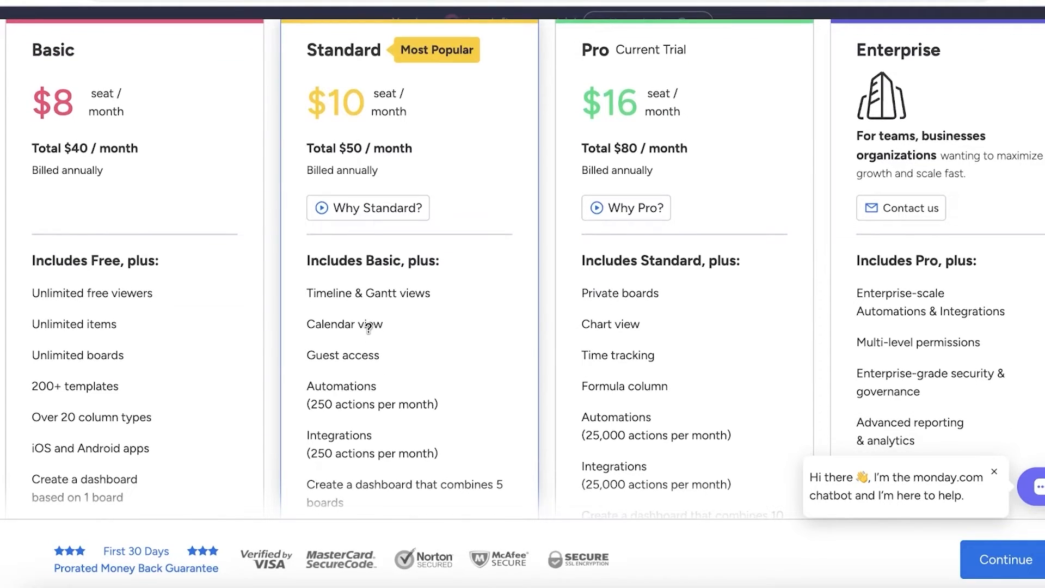
mouse_move(351, 406)
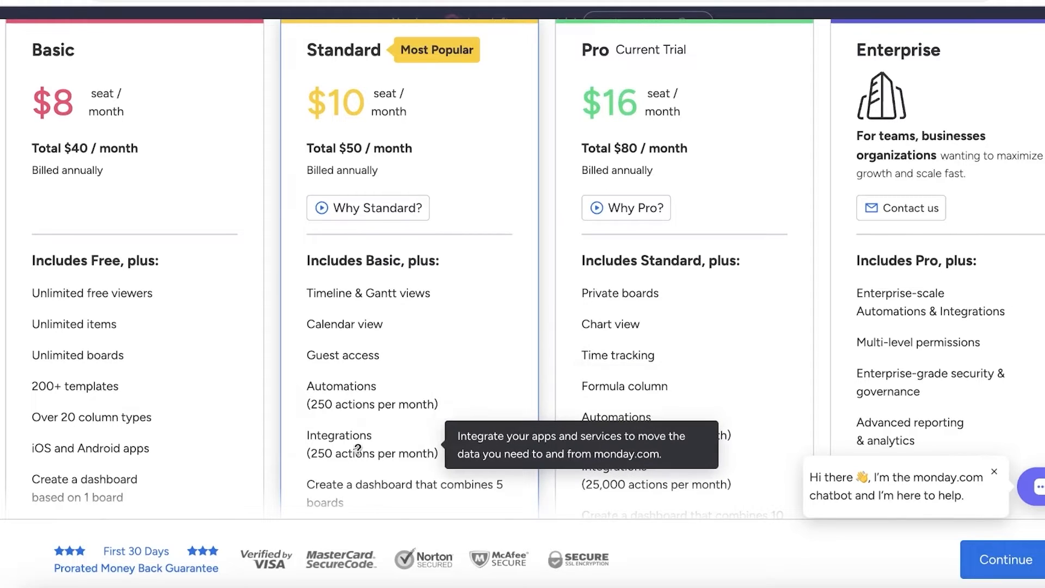
mouse_move(344, 358)
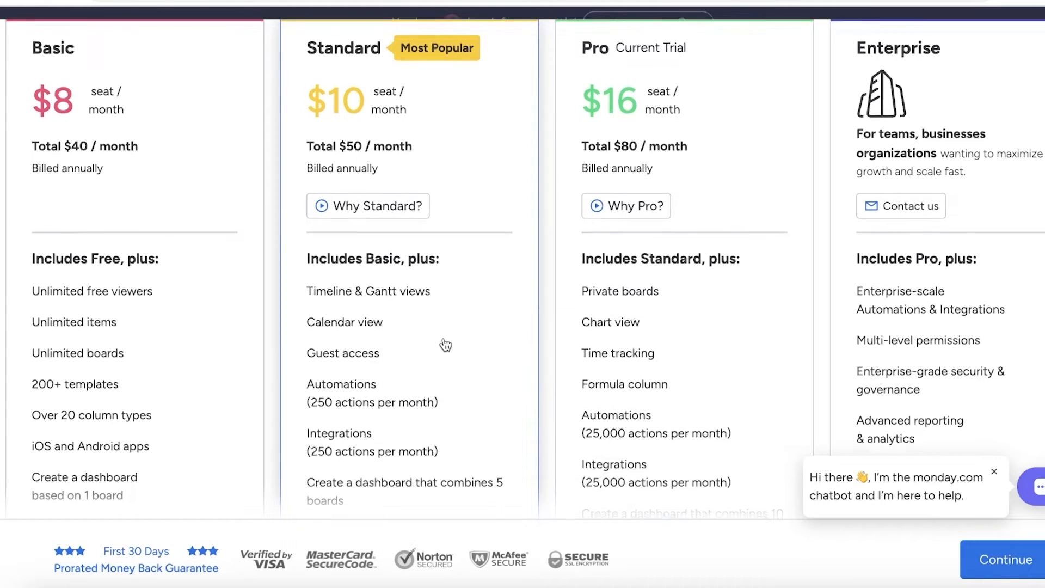
scroll(445, 347, "down", 3)
scroll(446, 348, "up", 4)
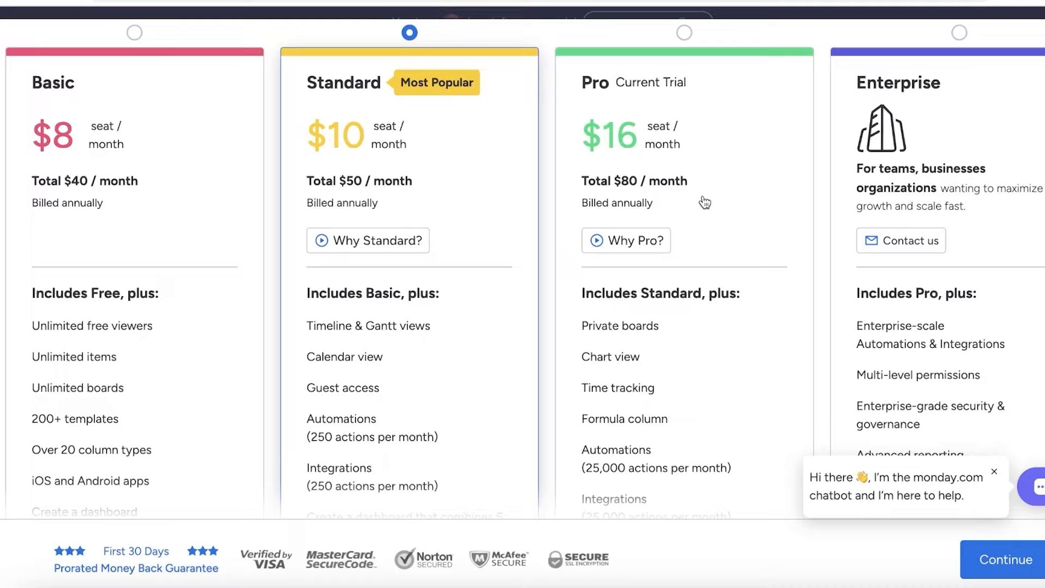
scroll(697, 215, "down", 4)
scroll(697, 215, "up", 1)
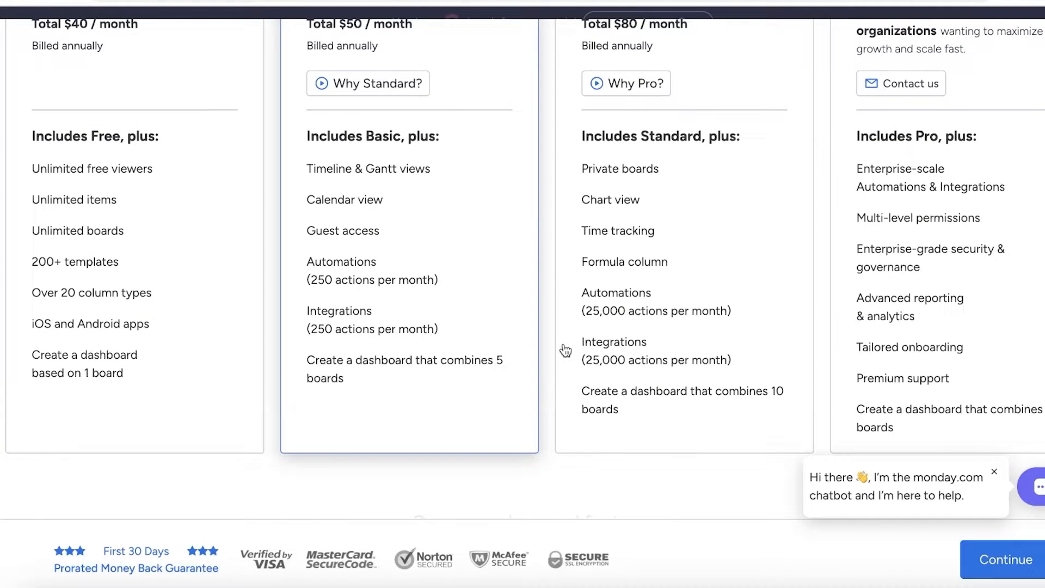
mouse_move(625, 261)
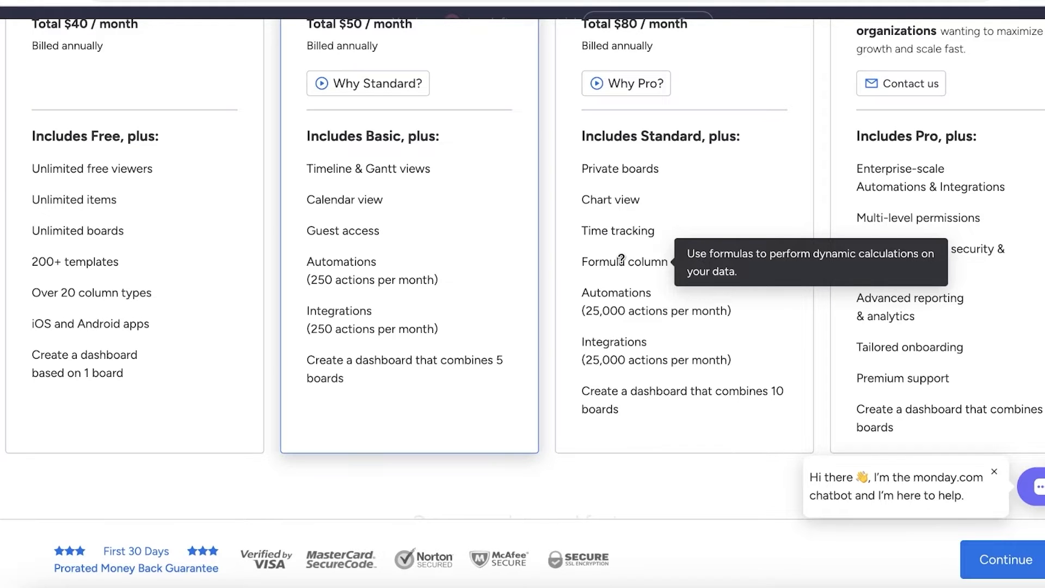
scroll(626, 260, "up", 4)
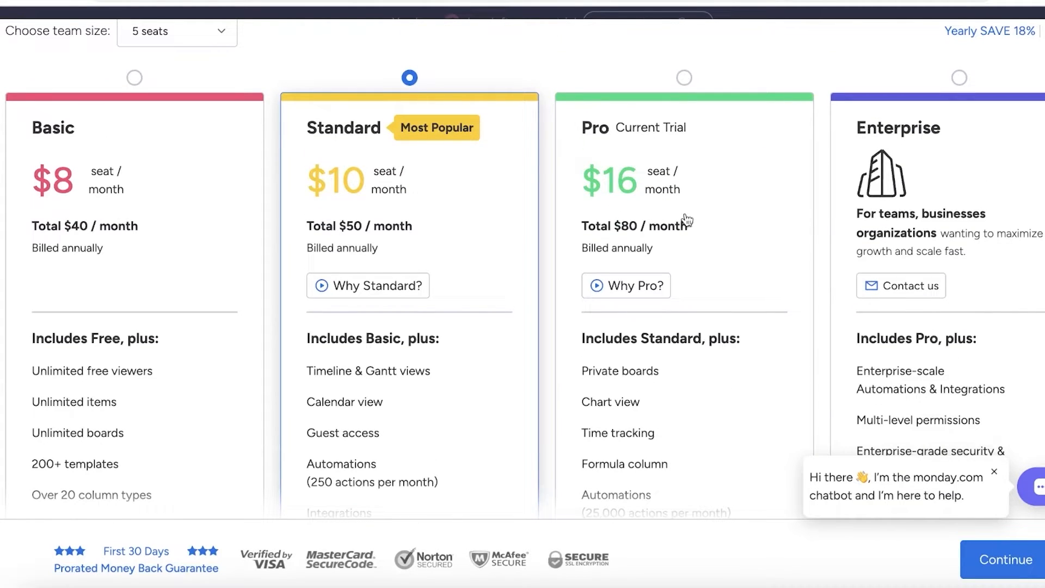
- Review the Enterprise plan's features against the Basic, Standard and Pro plans, checking the explanation of Standard's monthly automations
scroll(689, 217, "down", 3)
scroll(700, 213, "up", 1)
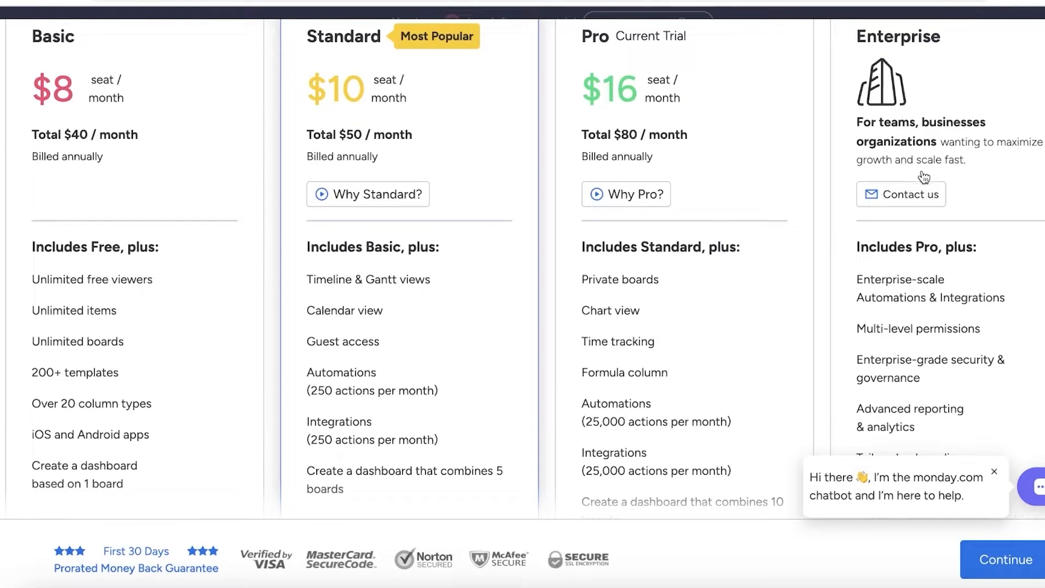
scroll(826, 221, "up", 2)
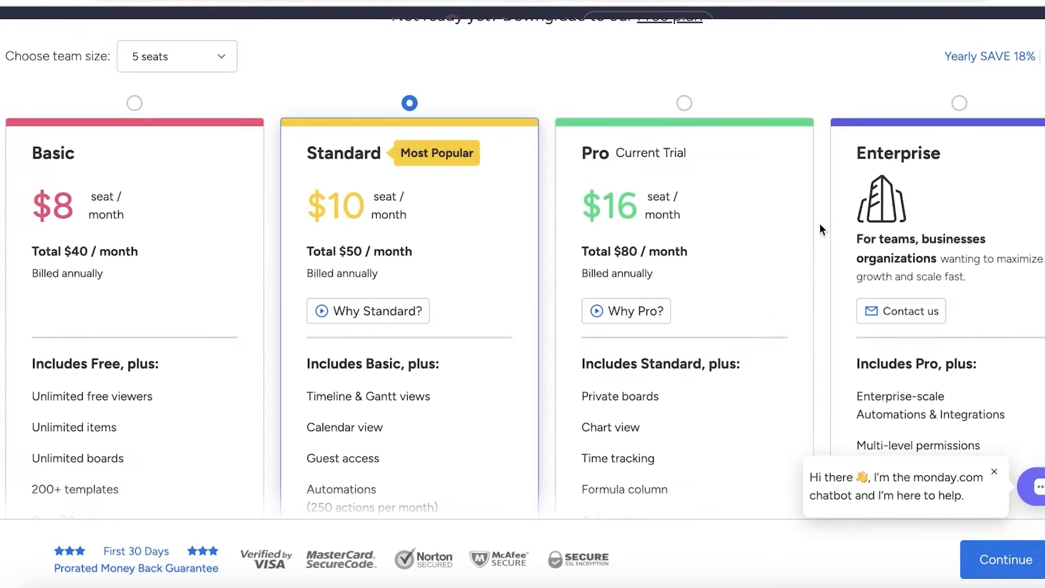
scroll(778, 258, "down", 1)
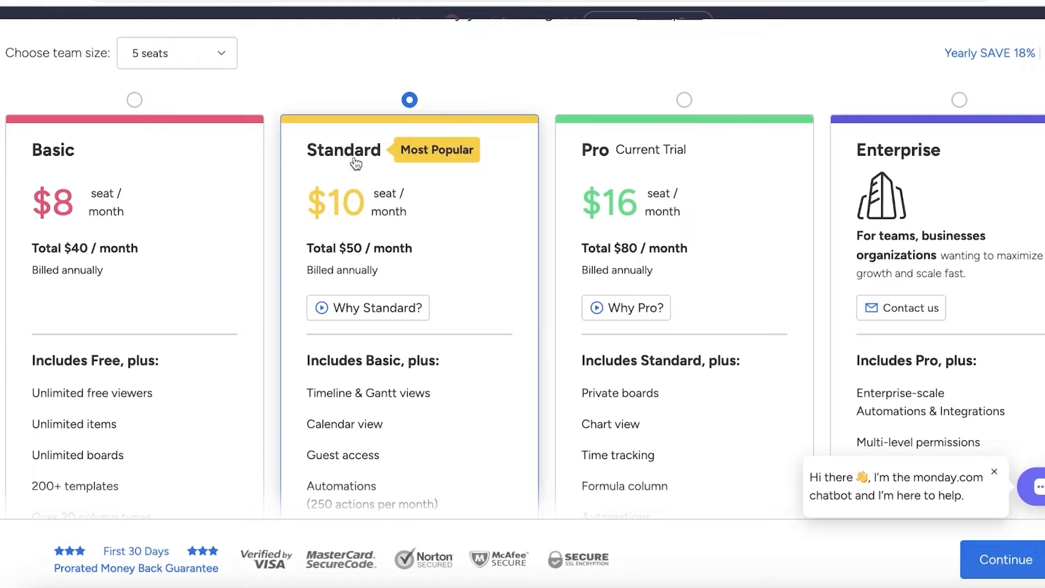
scroll(408, 359, "down", 3)
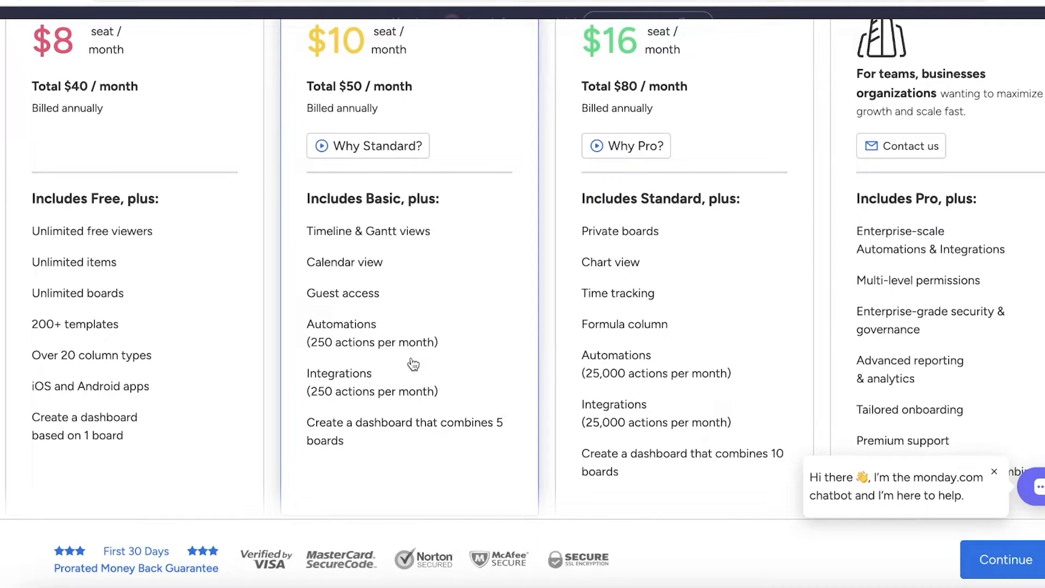
mouse_move(412, 345)
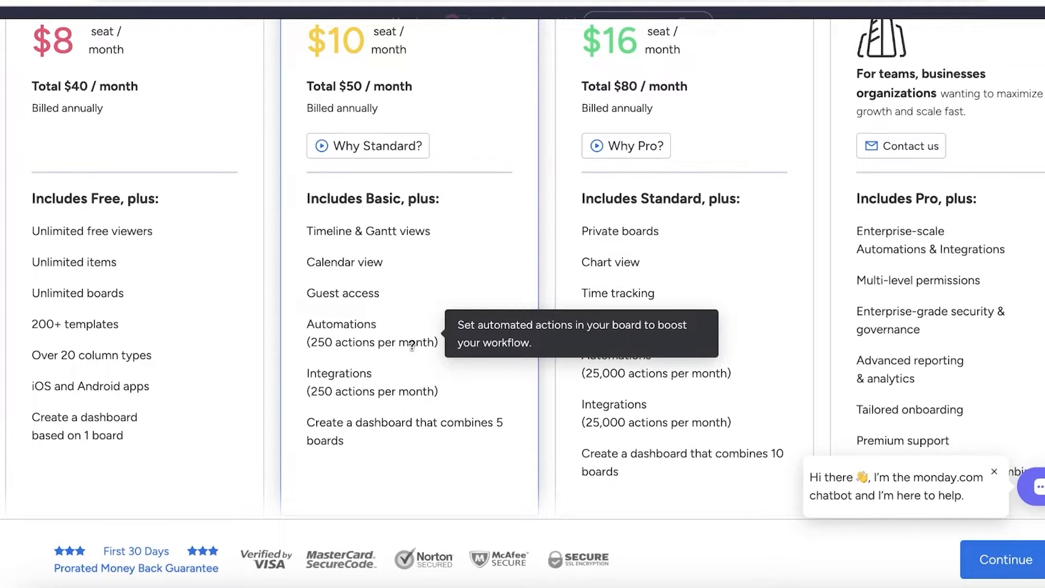
scroll(381, 348, "up", 1)
mouse_move(321, 294)
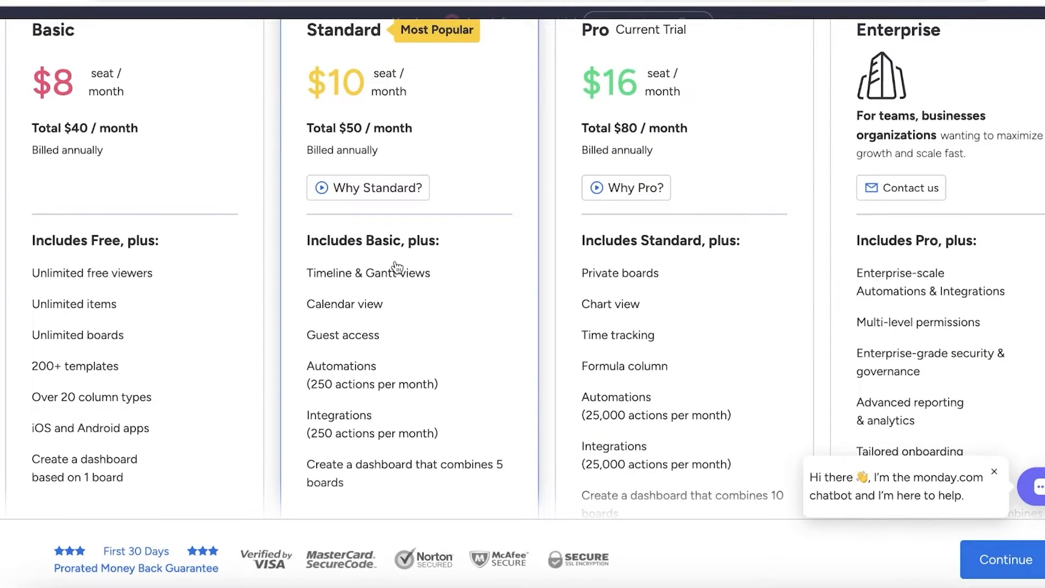
scroll(397, 267, "up", 1)
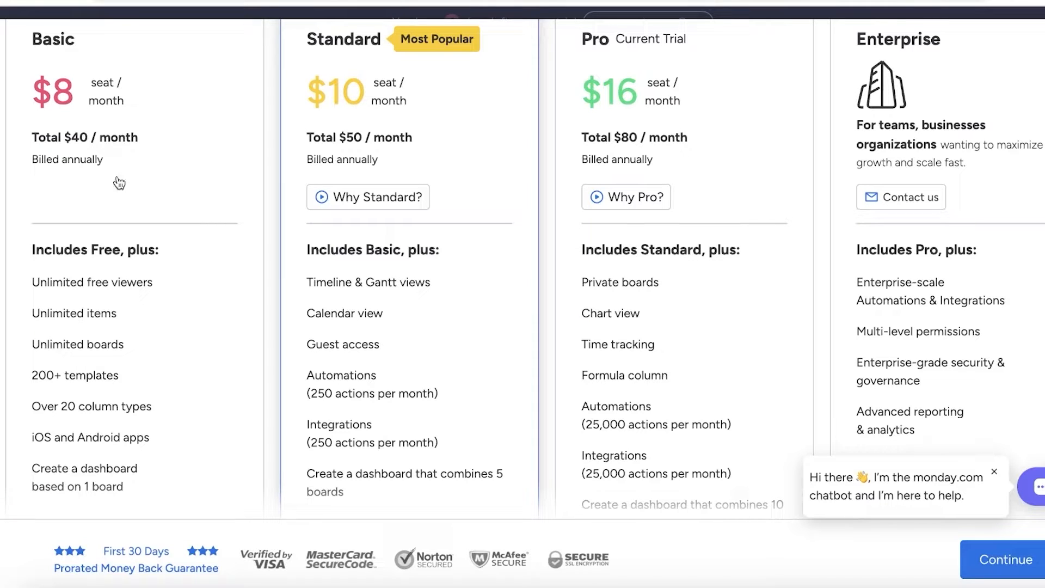
scroll(809, 257, "up", 3)
scroll(774, 260, "down", 3)
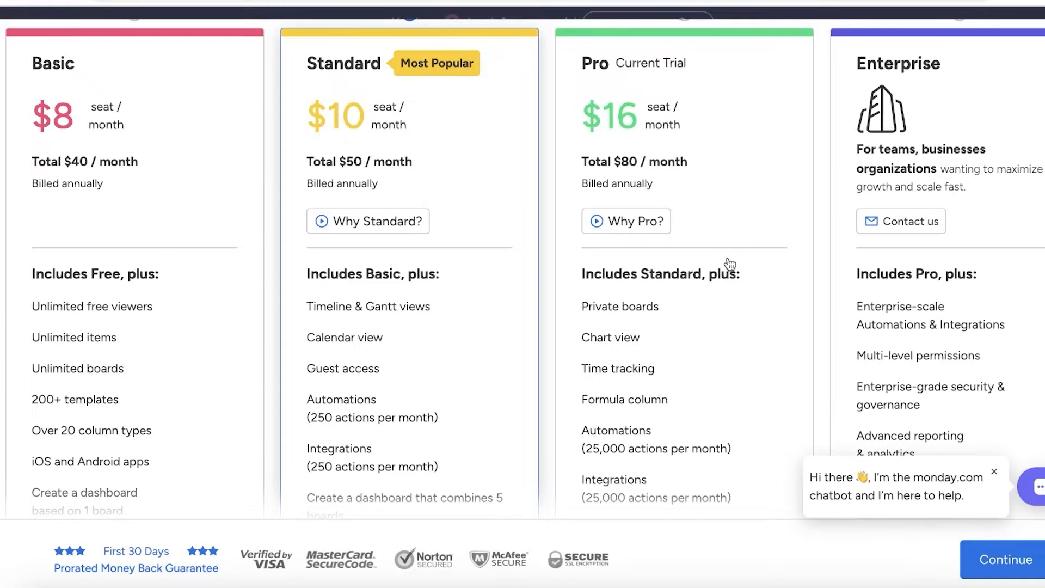
- Examine the detailed plan and feature comparison table down to the support section and frequently asked questions
scroll(726, 263, "down", 3)
scroll(520, 198, "down", 15)
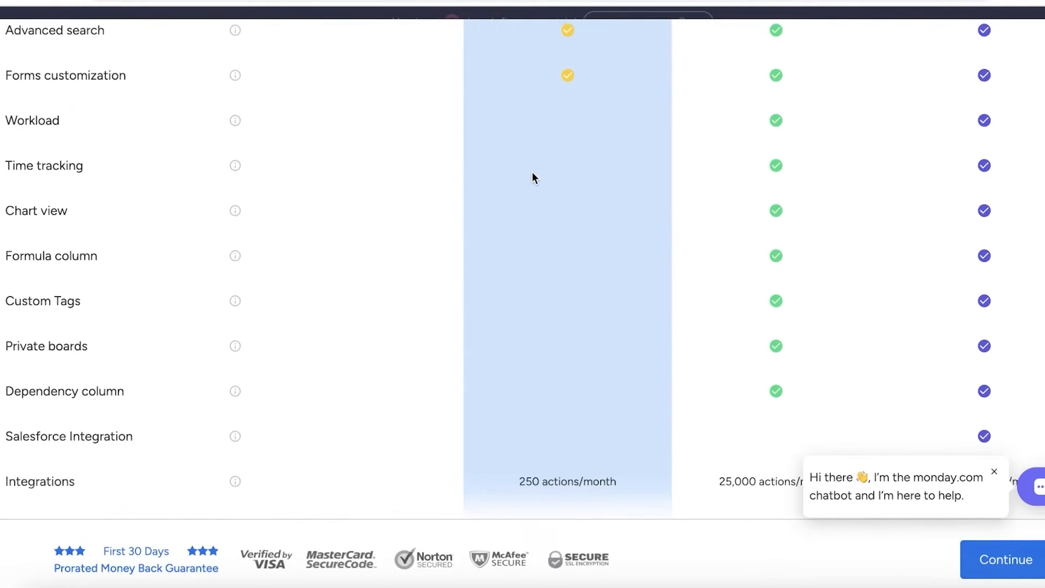
scroll(545, 218, "down", 10)
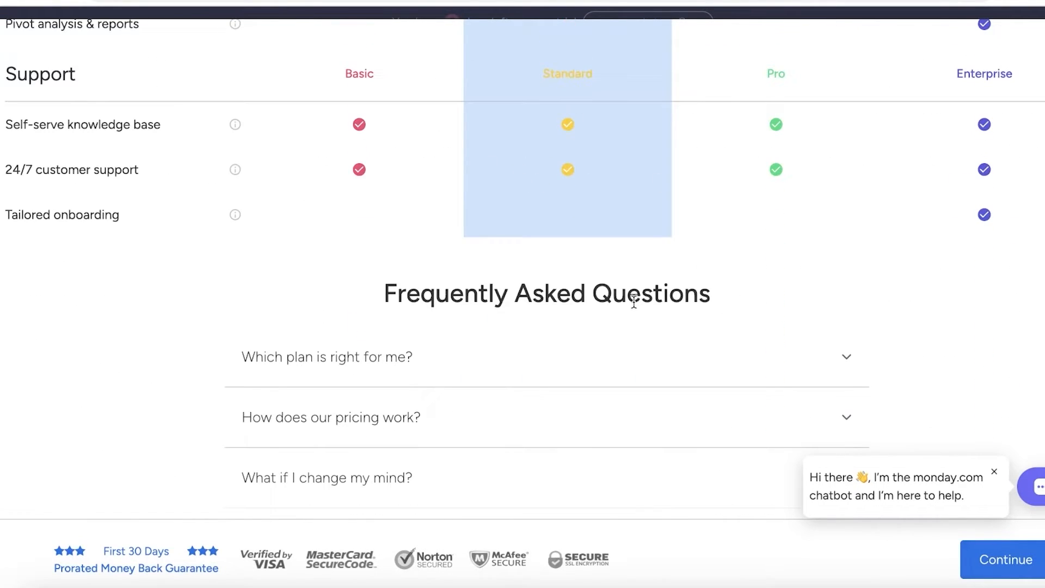
scroll(616, 280, "up", 6)
scroll(617, 283, "up", 20)
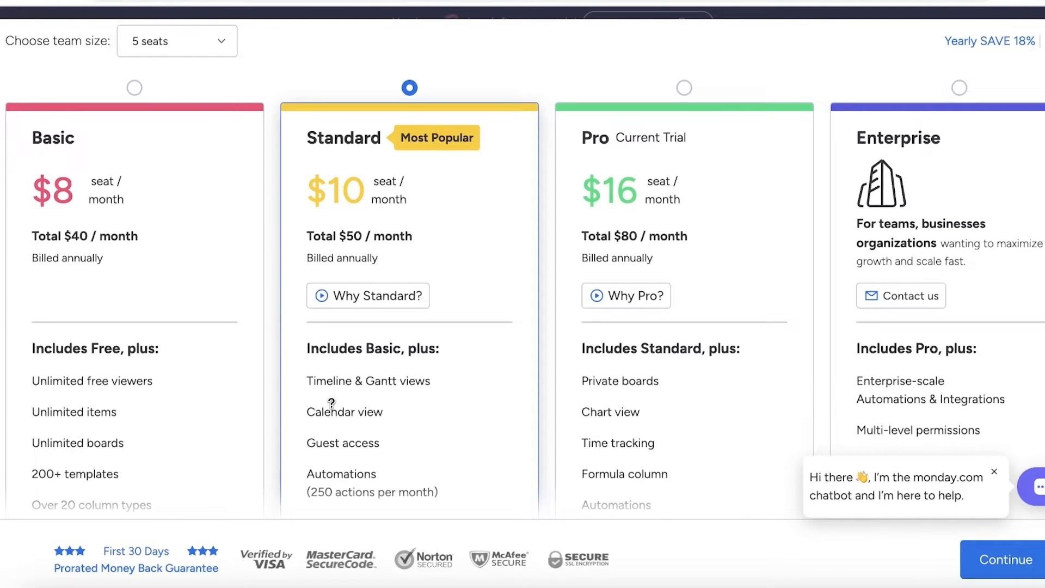
- Review the Standard plan's included features again and read the explanation for guest access
mouse_move(343, 384)
scroll(373, 354, "down", 1)
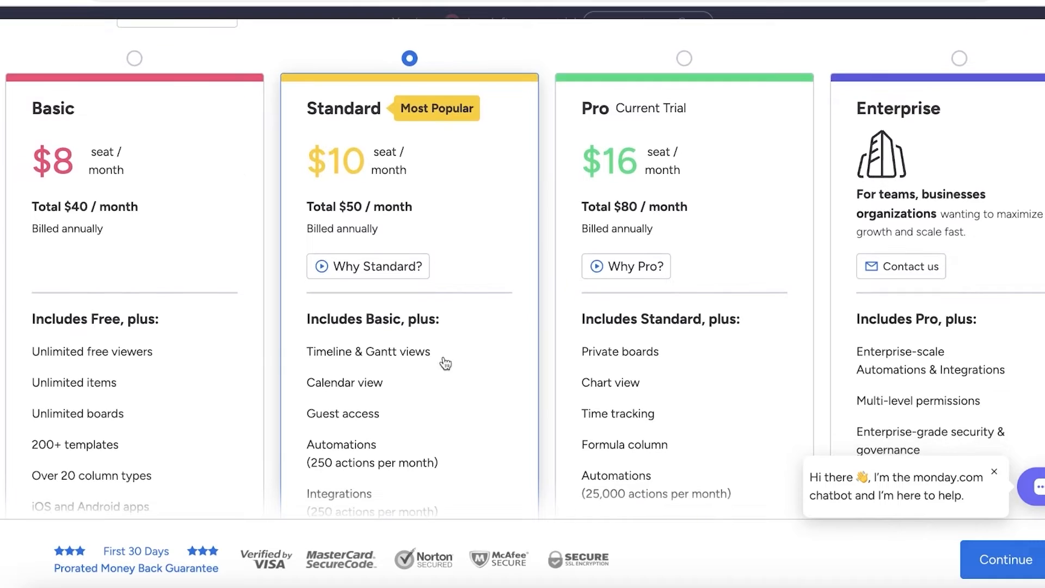
scroll(359, 309, "down", 8)
scroll(363, 297, "up", 3)
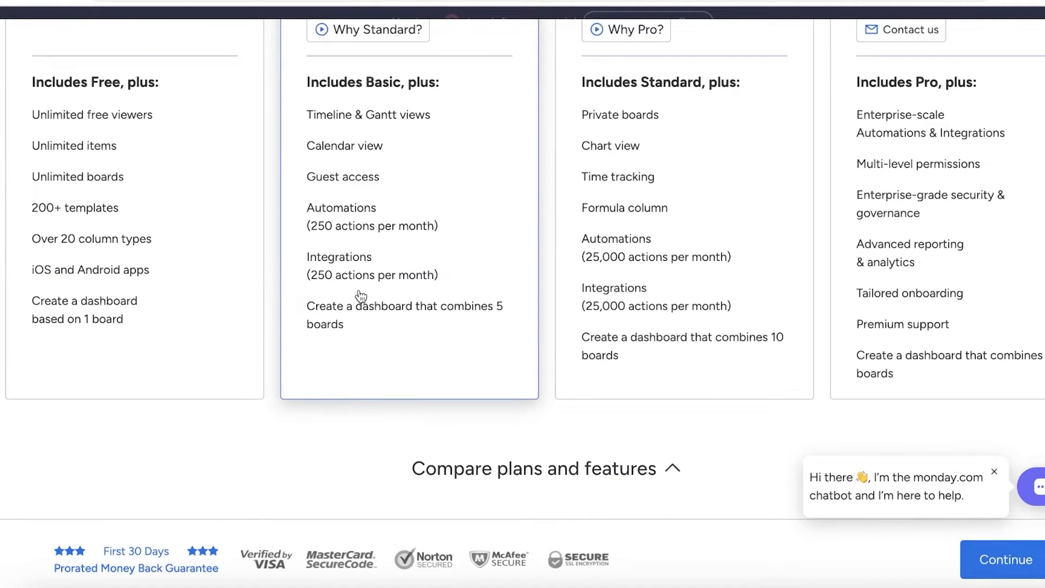
scroll(362, 297, "up", 2)
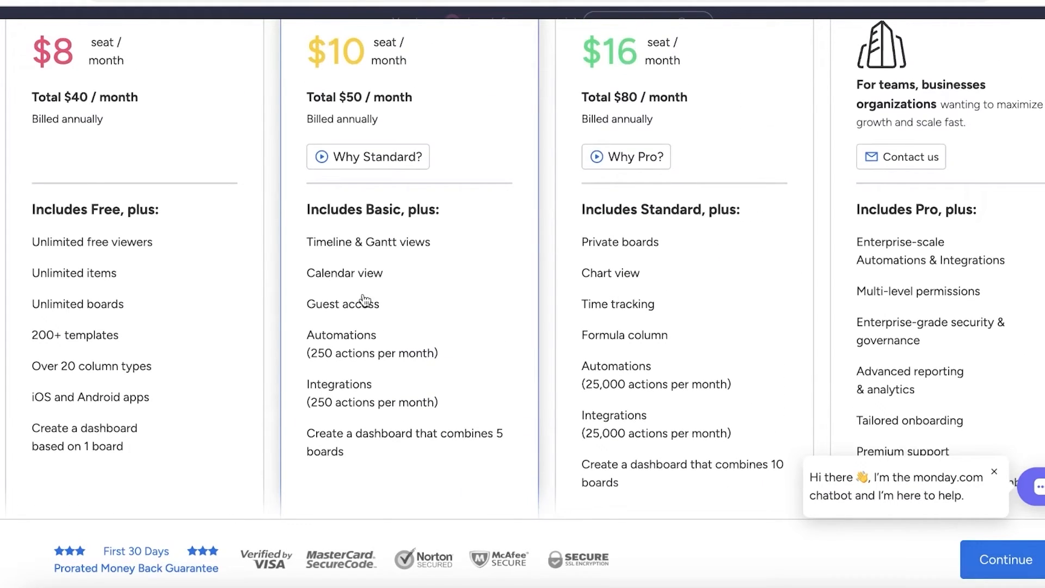
mouse_move(361, 301)
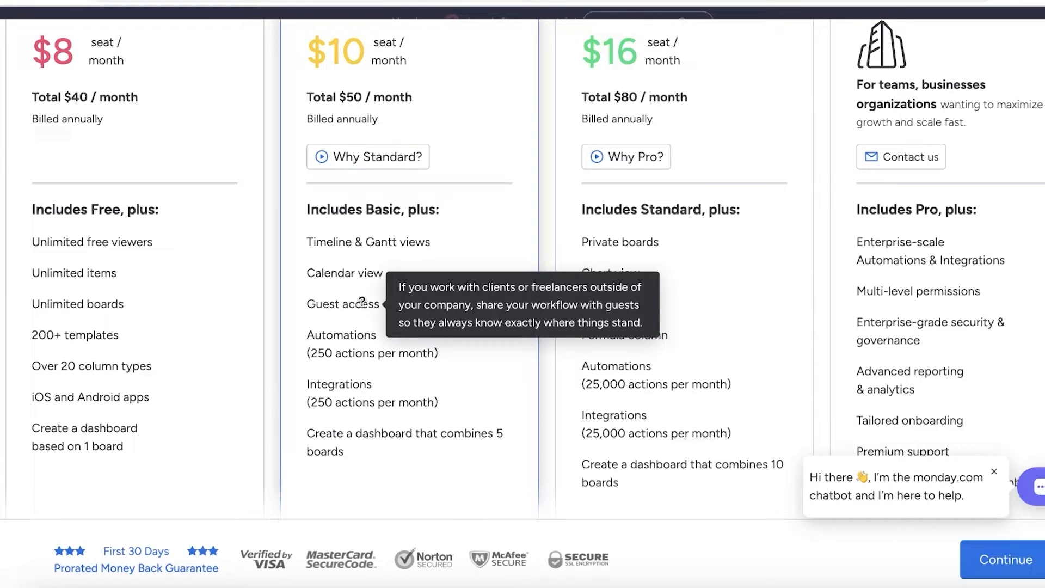
scroll(364, 289, "up", 1)
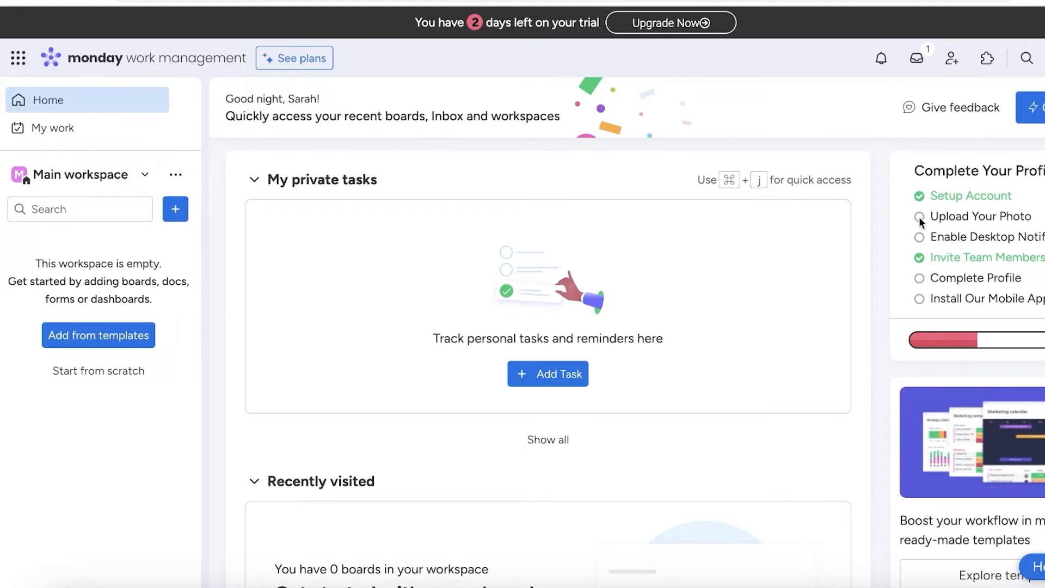
- Look through the home page and collapse its My private tasks and Recently visited sections
scroll(1019, 490, "down", 5)
scroll(553, 403, "down", 5)
scroll(556, 406, "up", 10)
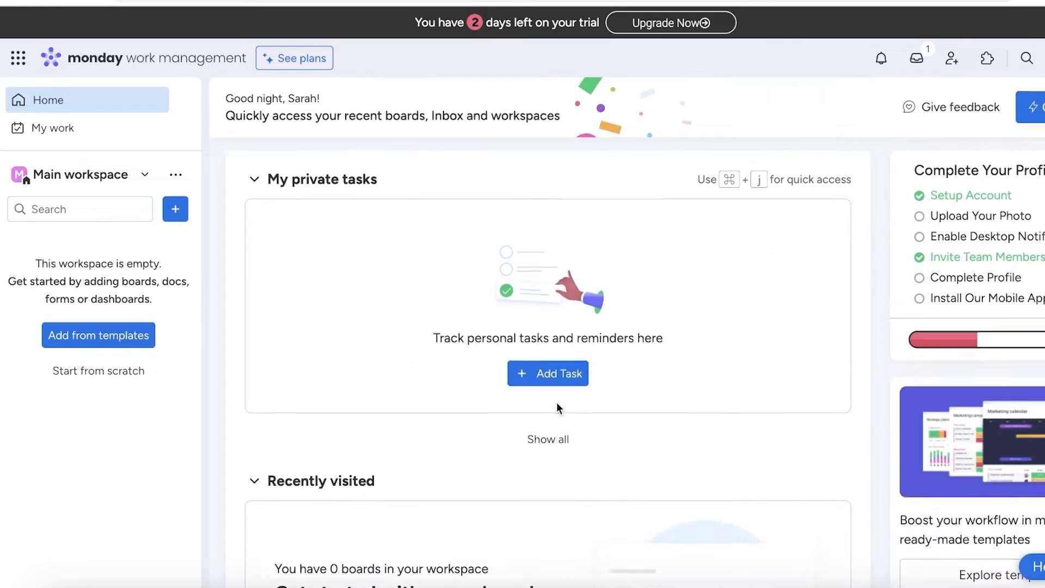
left_click(248, 179)
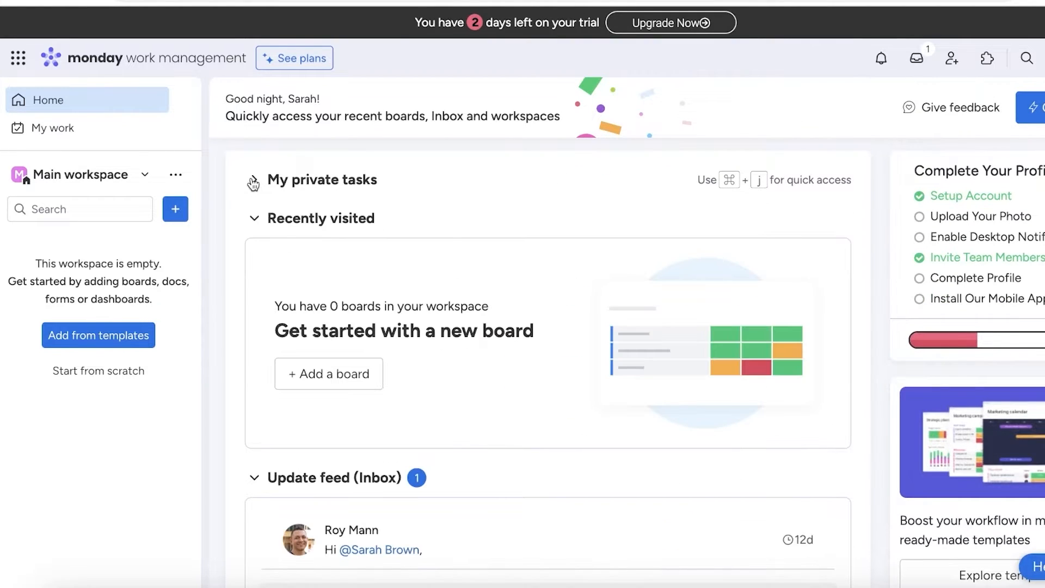
left_click(252, 220)
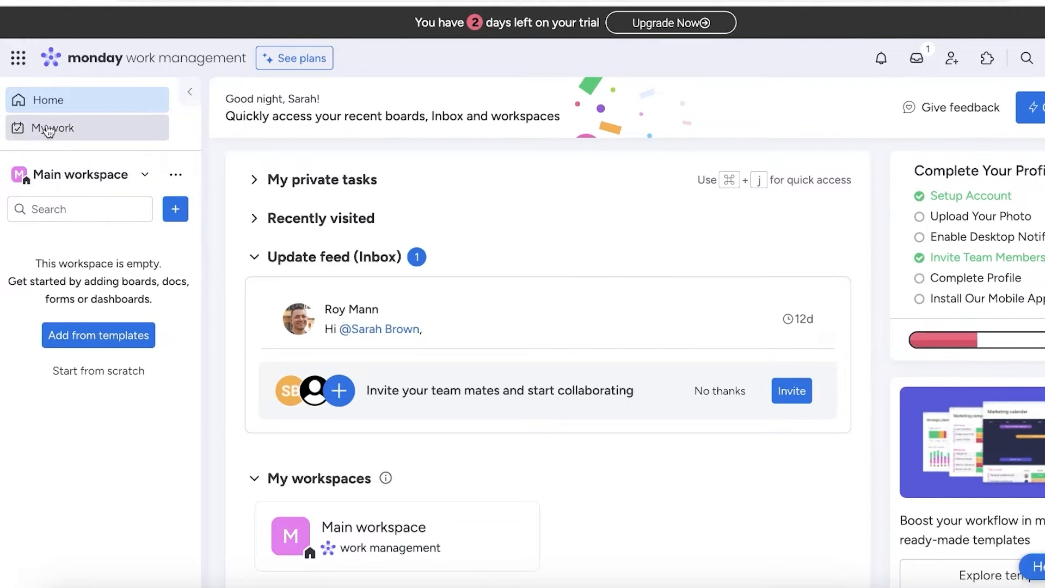
- Open the My Work page and dismiss its welcome message
left_click(18, 58)
left_click(391, 140)
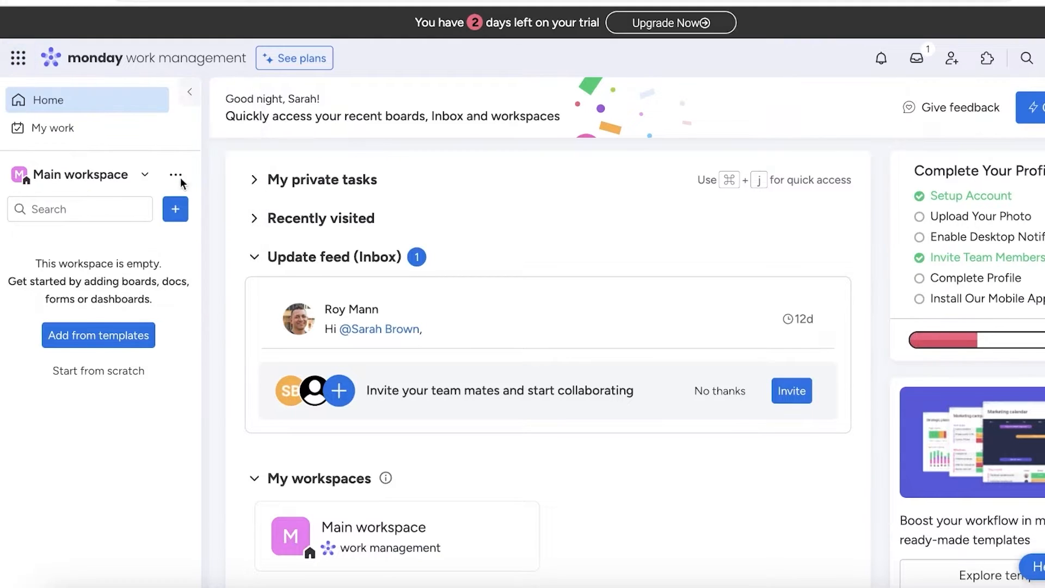
left_click(41, 131)
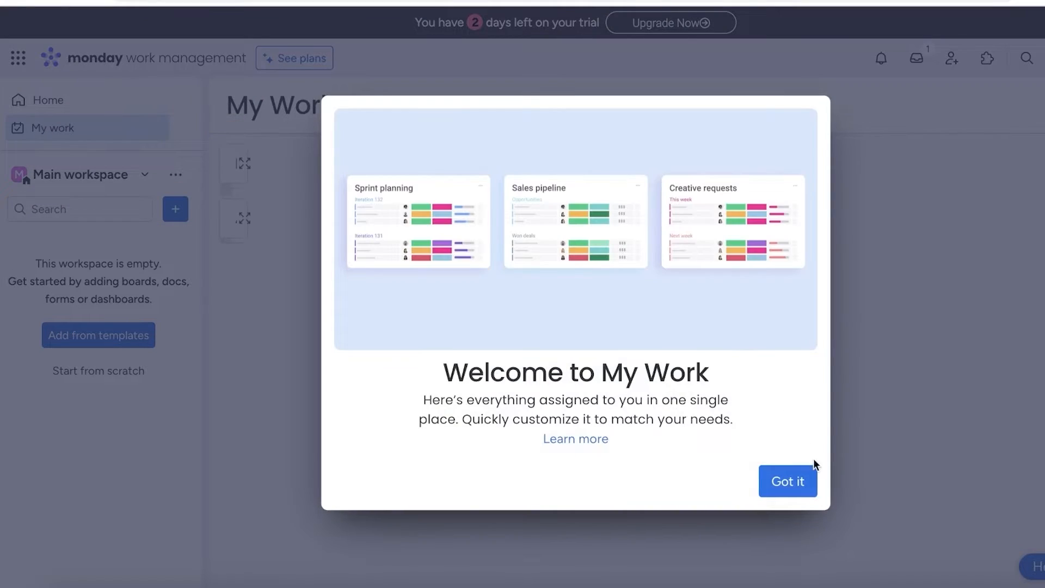
left_click(799, 487)
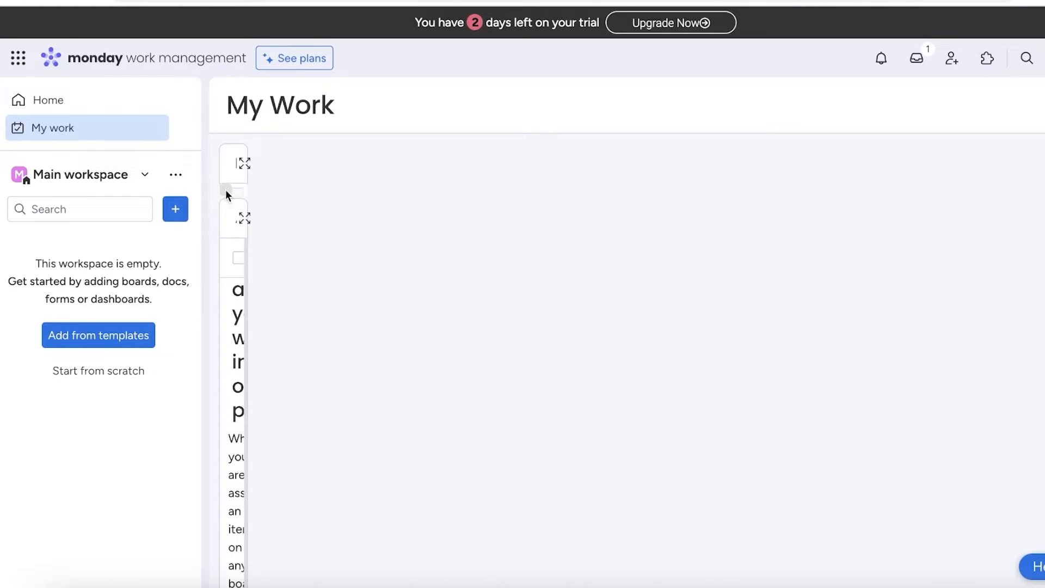
- Open the Main workspace page and check the list of available workspaces
left_click(113, 175)
left_click(65, 305)
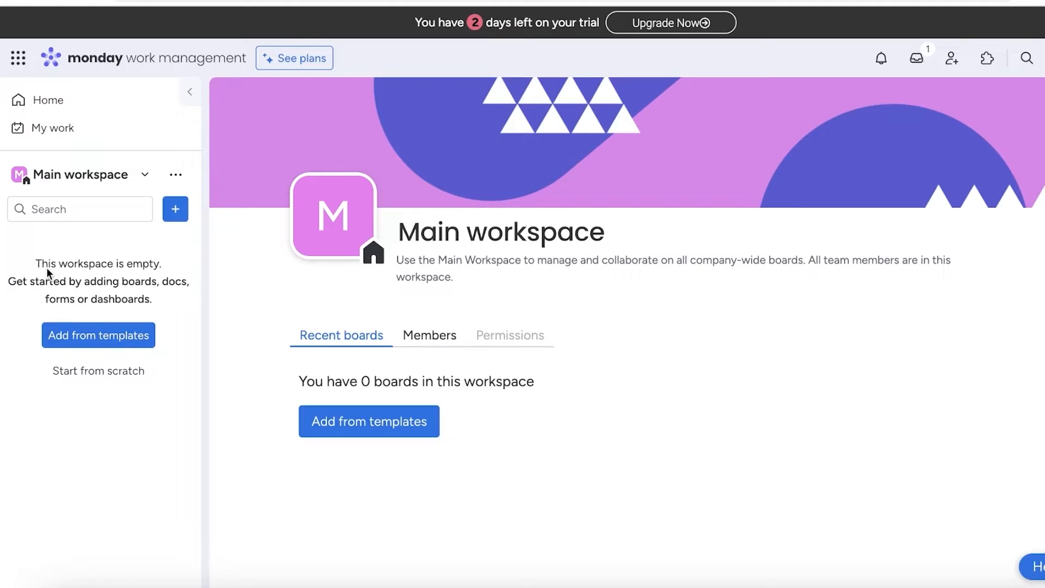
left_click(46, 187)
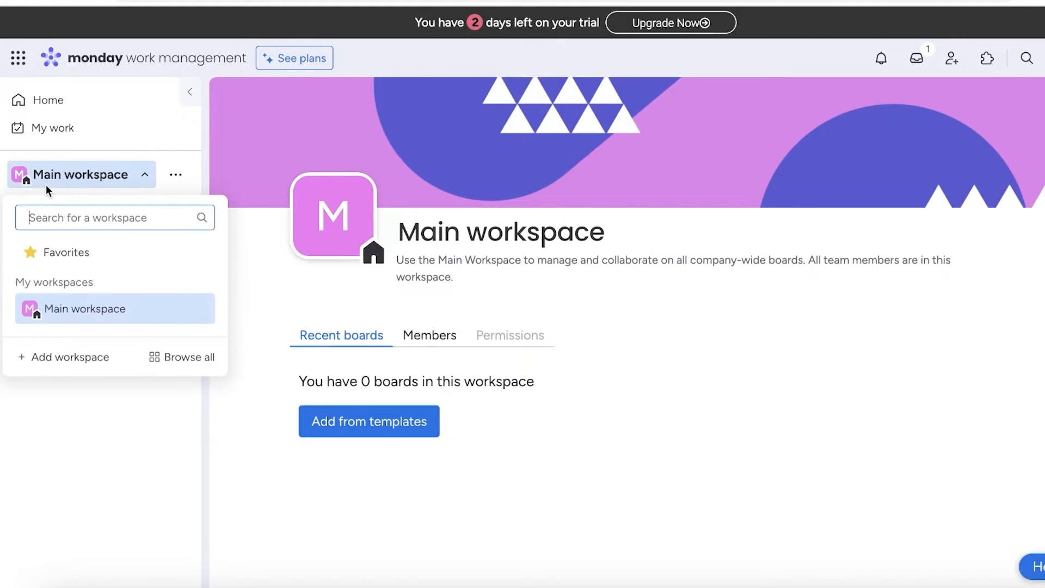
left_click(298, 323)
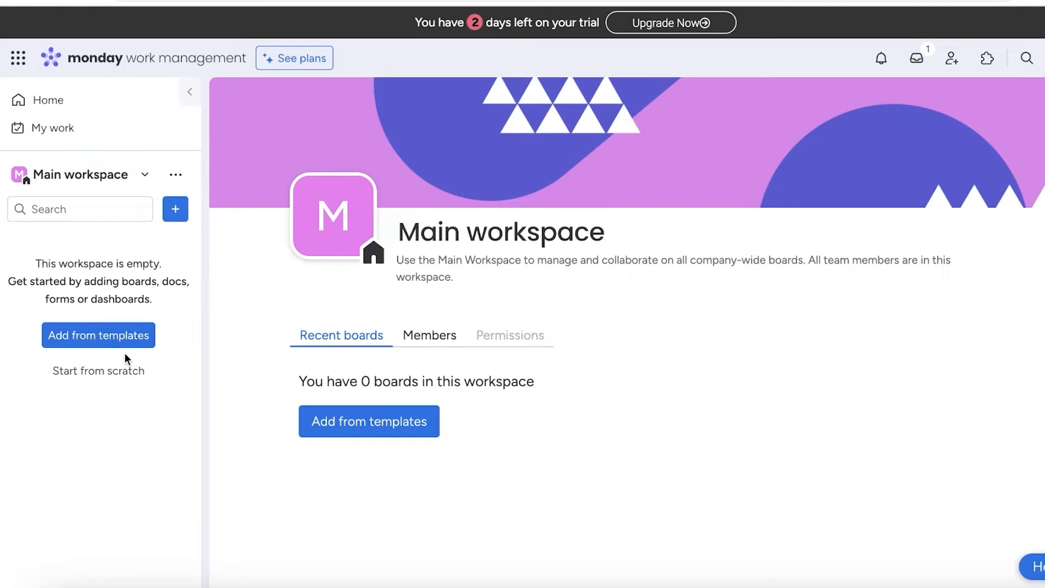
- Collapse the navigation sidebar and create a new board from scratch in the Main workspace
left_click(188, 93)
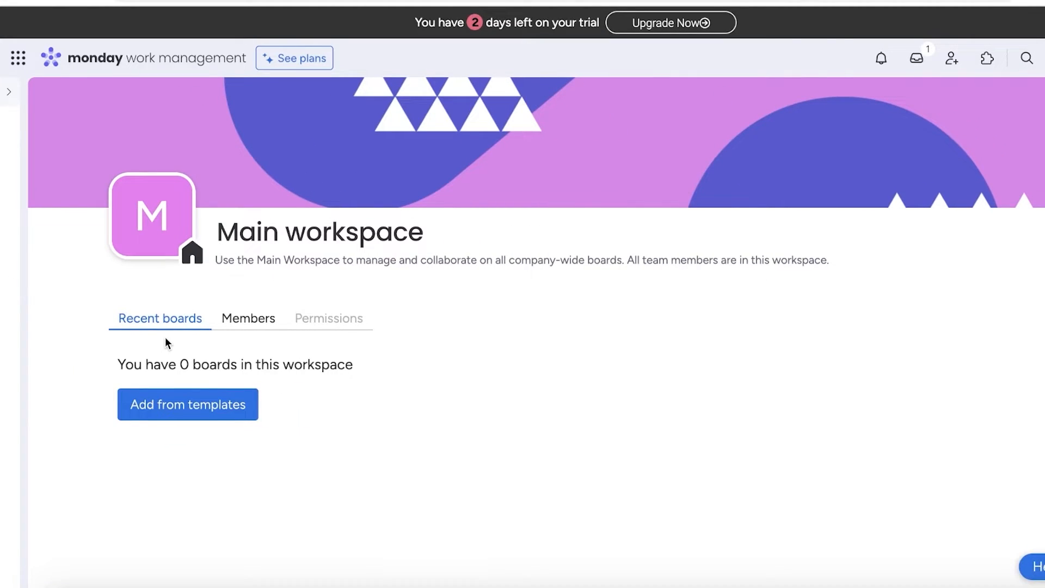
mouse_move(5, 111)
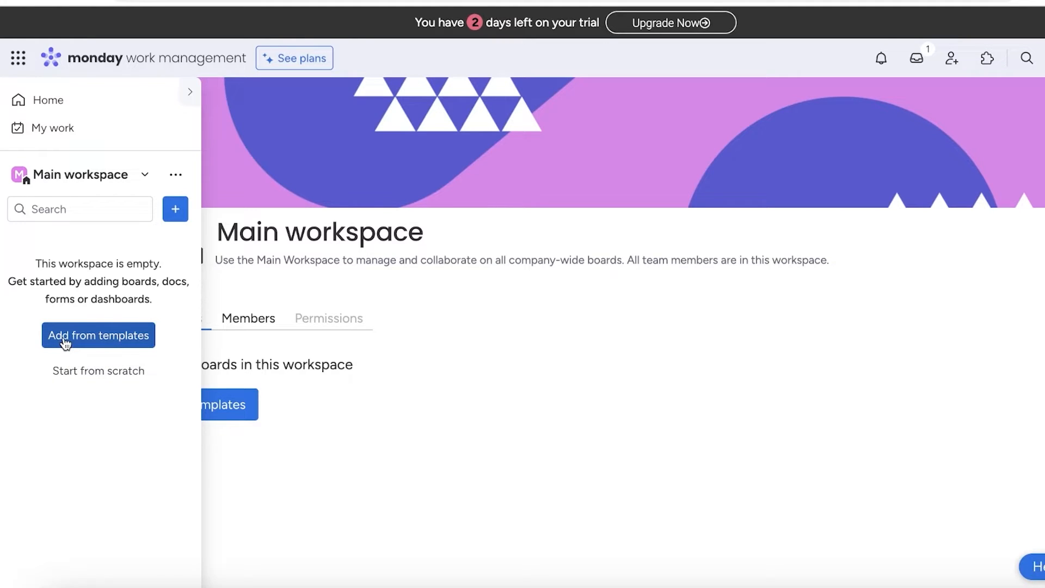
left_click(74, 379)
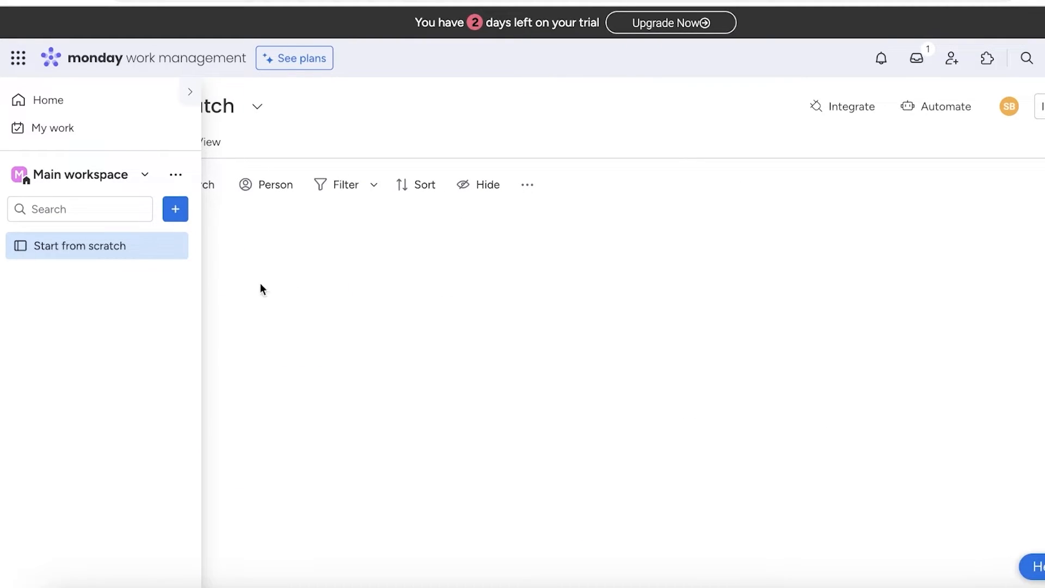
- Open the Main workspace page, return to its Start from scratch board, and keep the navigation sidebar expanded
left_click(97, 187)
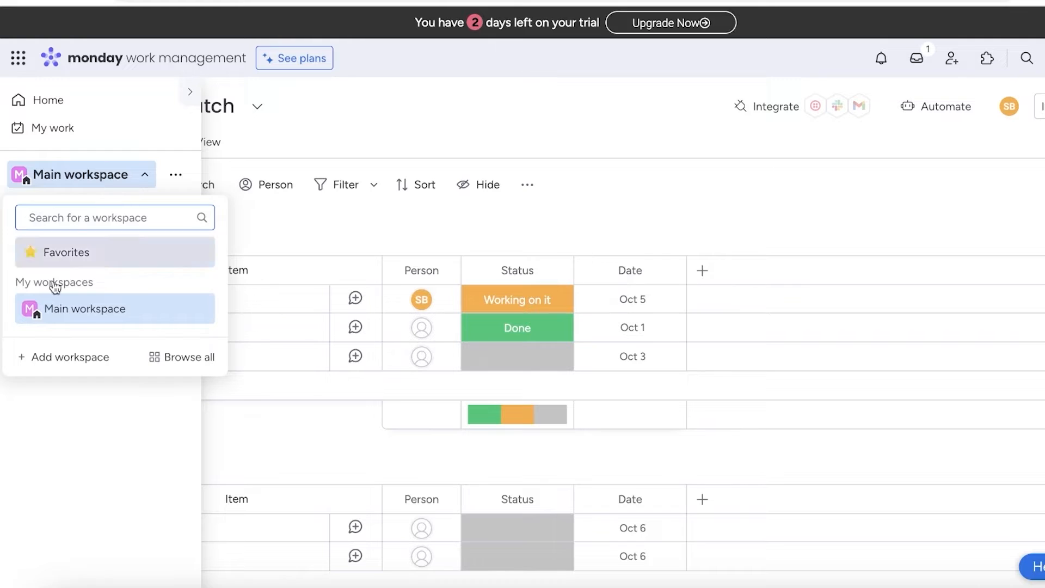
left_click(48, 310)
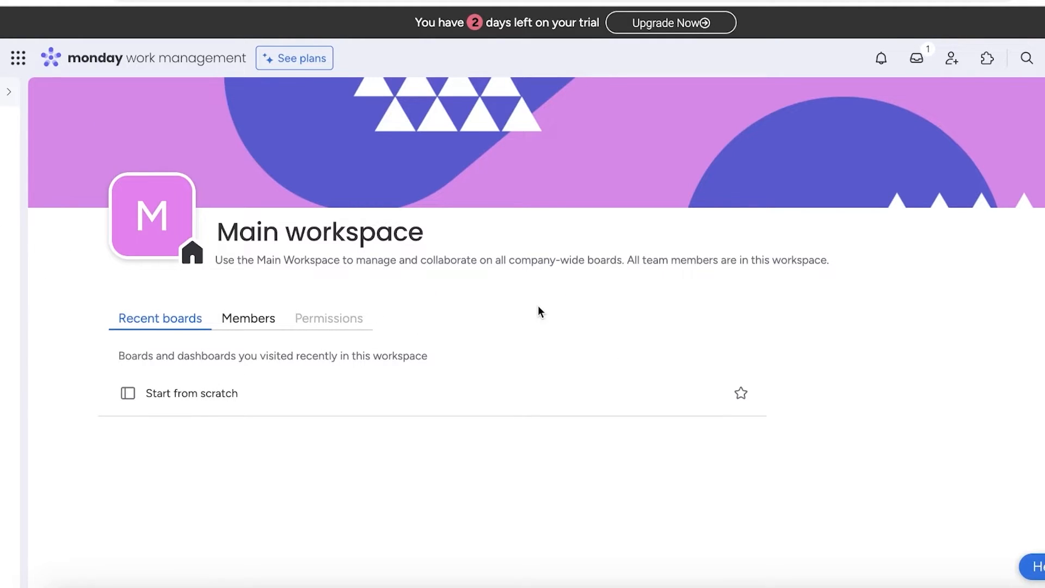
mouse_move(56, 136)
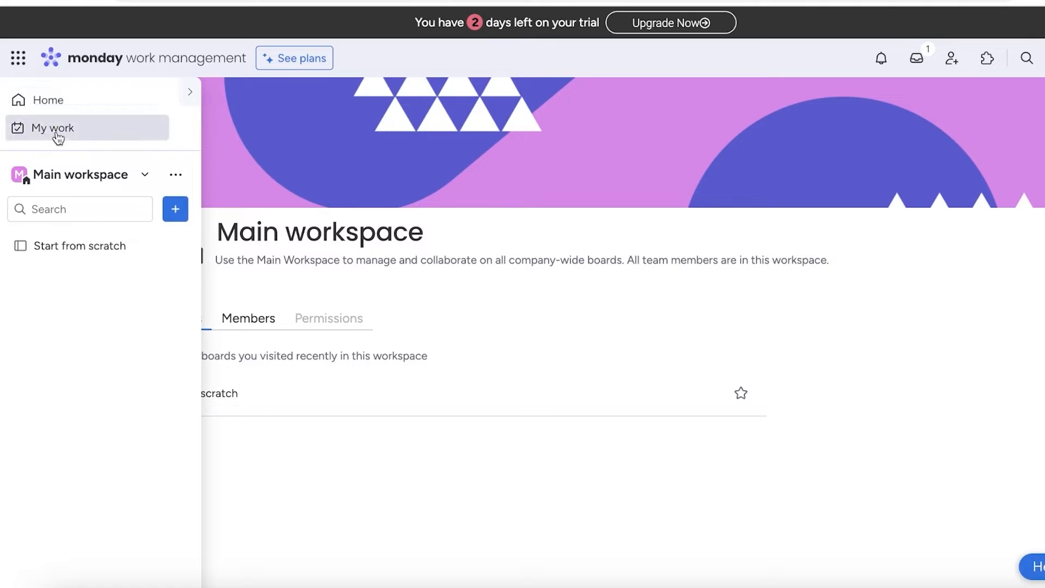
left_click(92, 241)
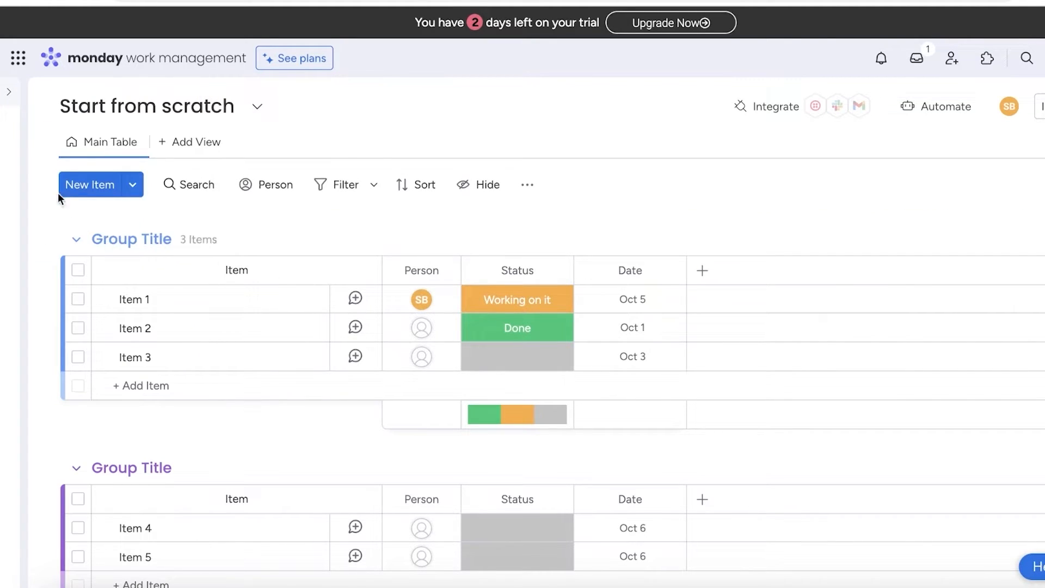
left_click(12, 93)
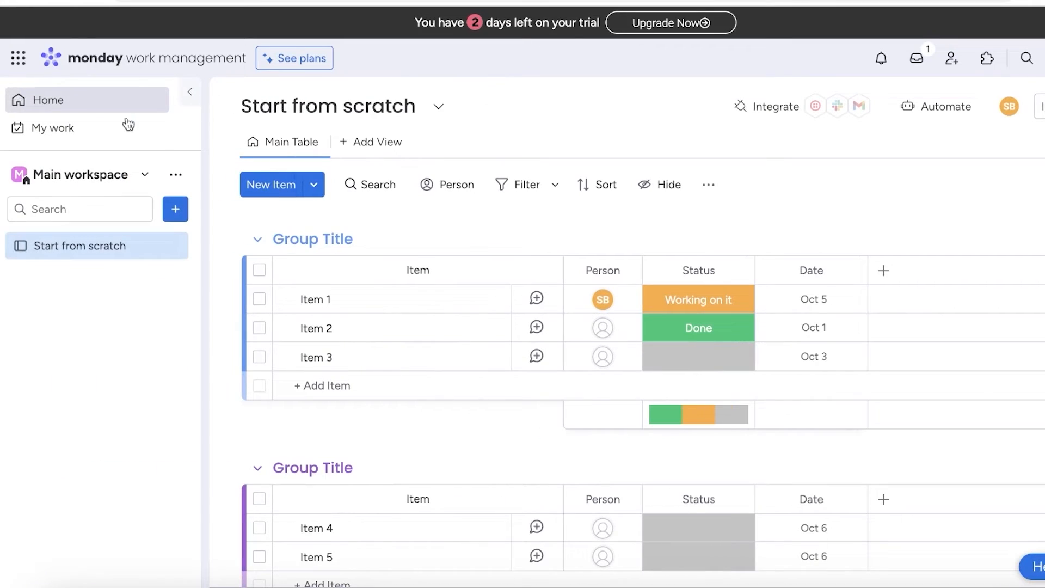
- Rename the Start from scratch board as Board 1 and check the actions available for it
left_click(325, 104)
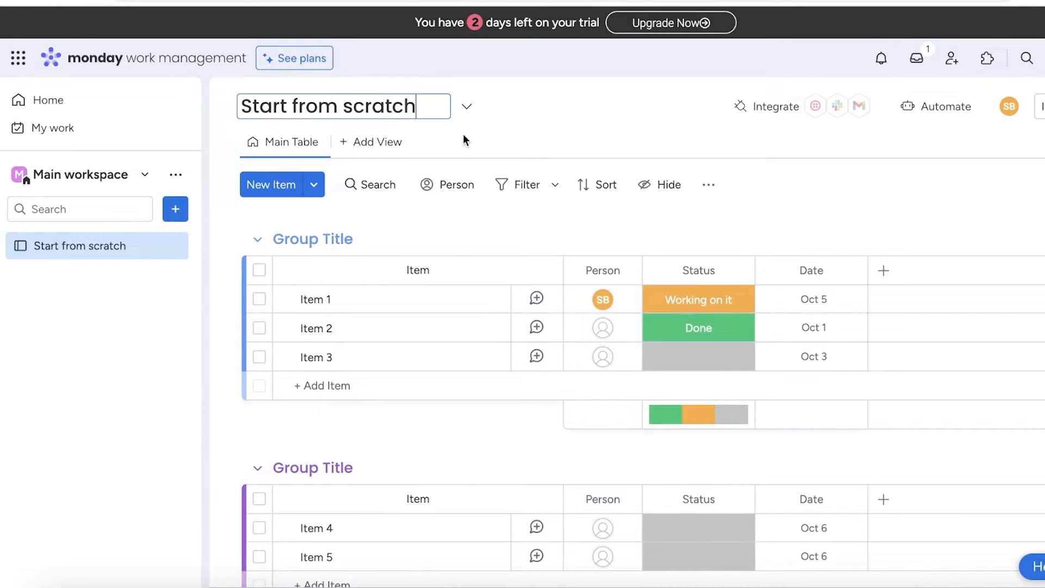
triple_click(395, 101)
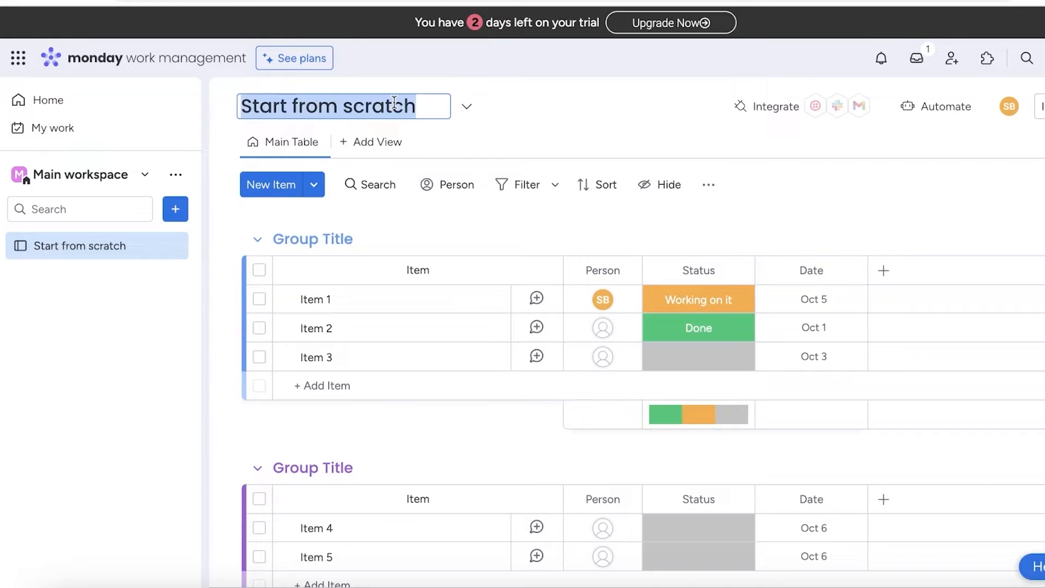
type("Board 1")
left_click(519, 102)
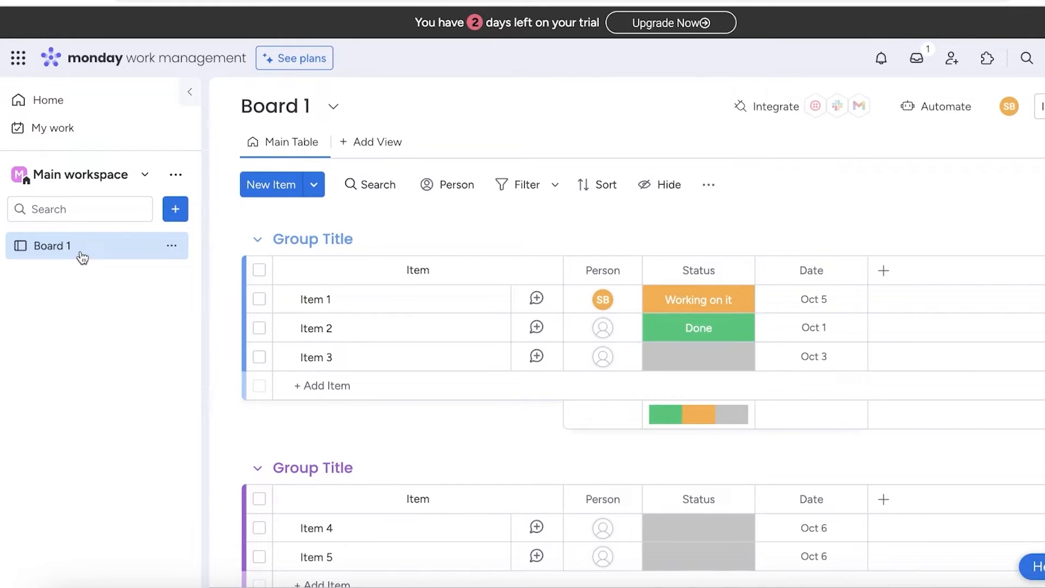
left_click(172, 247)
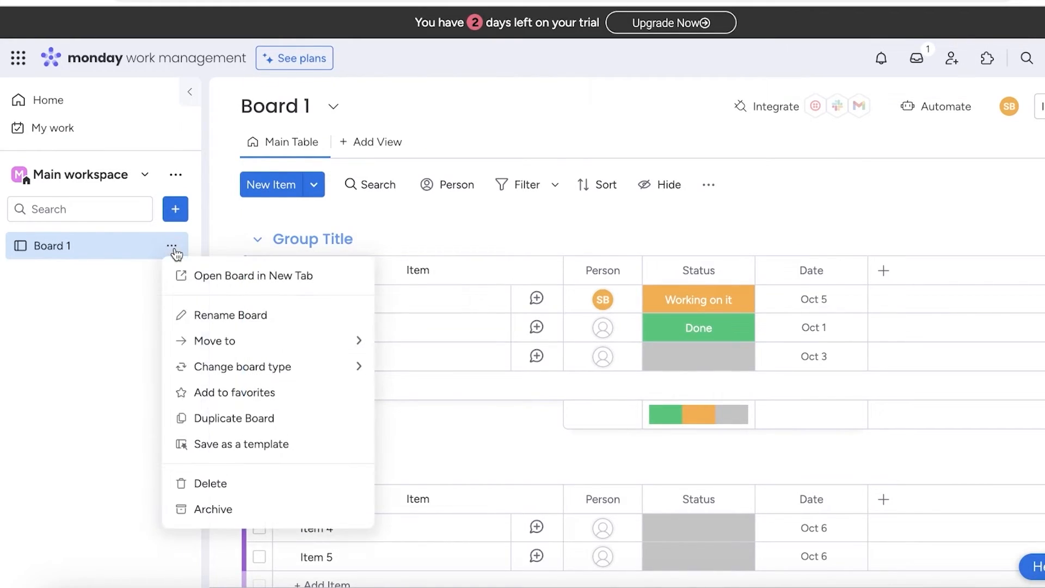
left_click(113, 276)
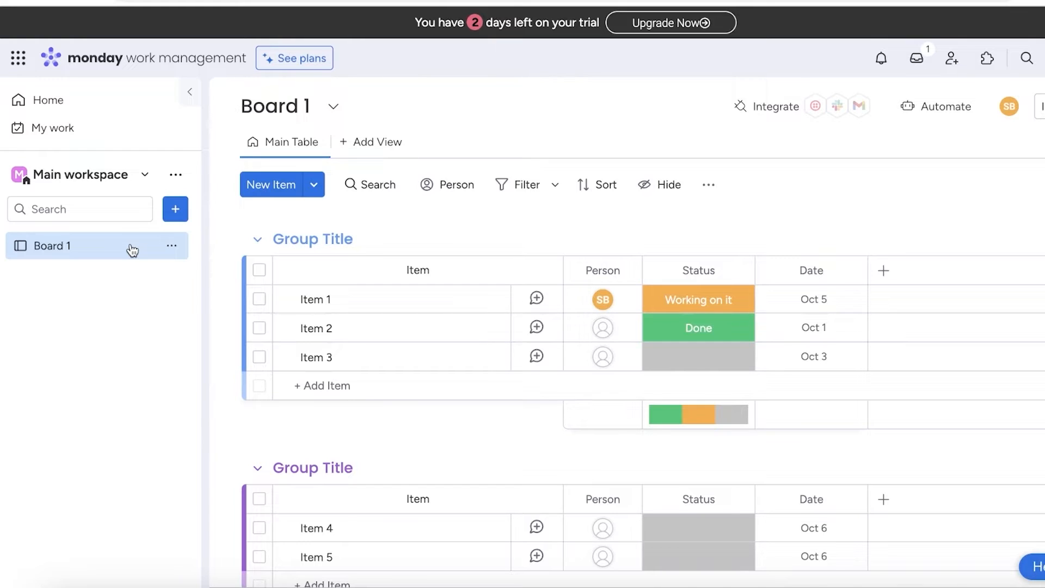
- Open the Main workspace's management page and rename the workspace as Sample
left_click(176, 175)
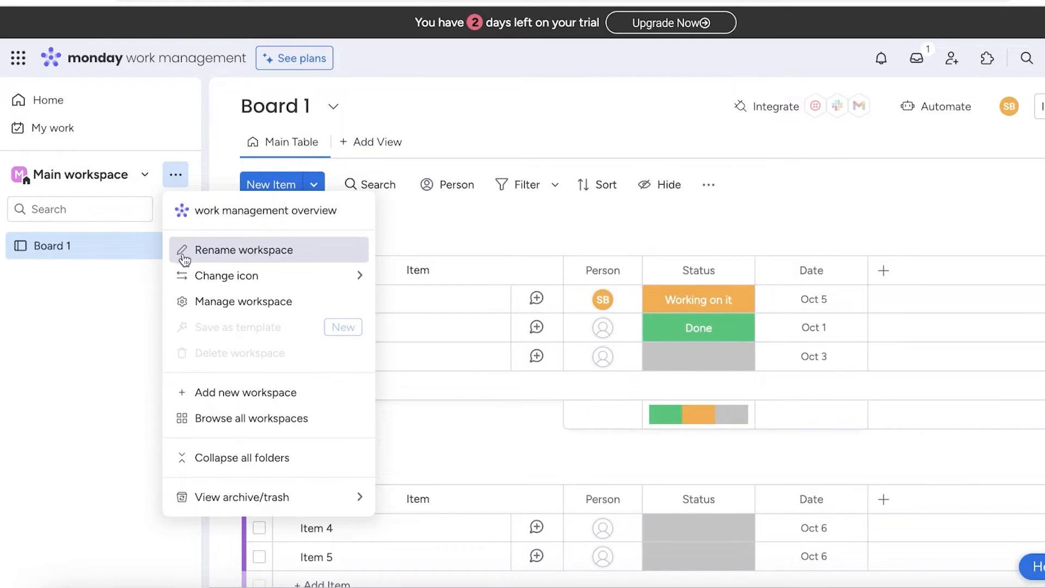
left_click(192, 300)
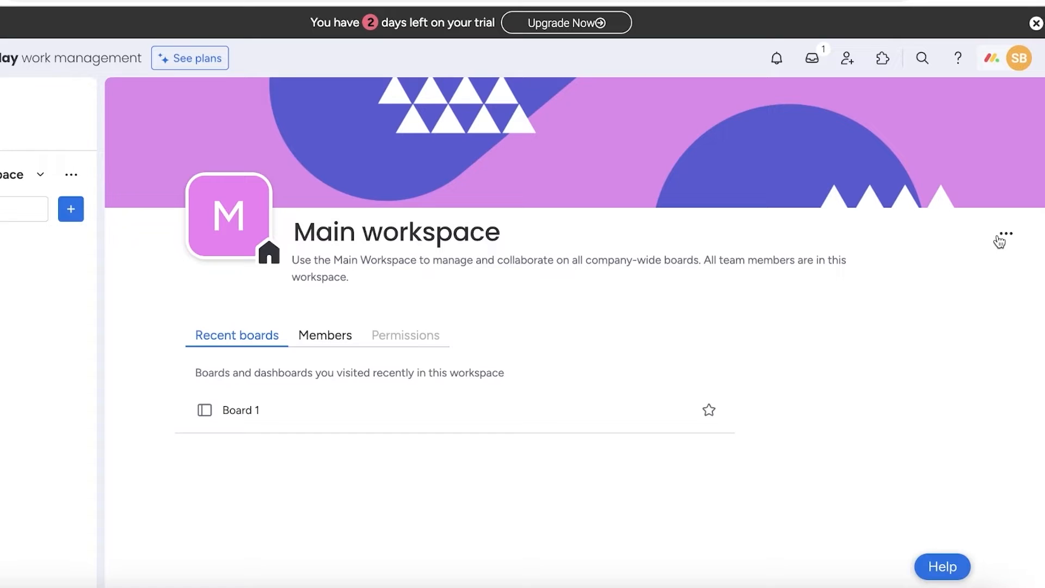
left_click(1001, 240)
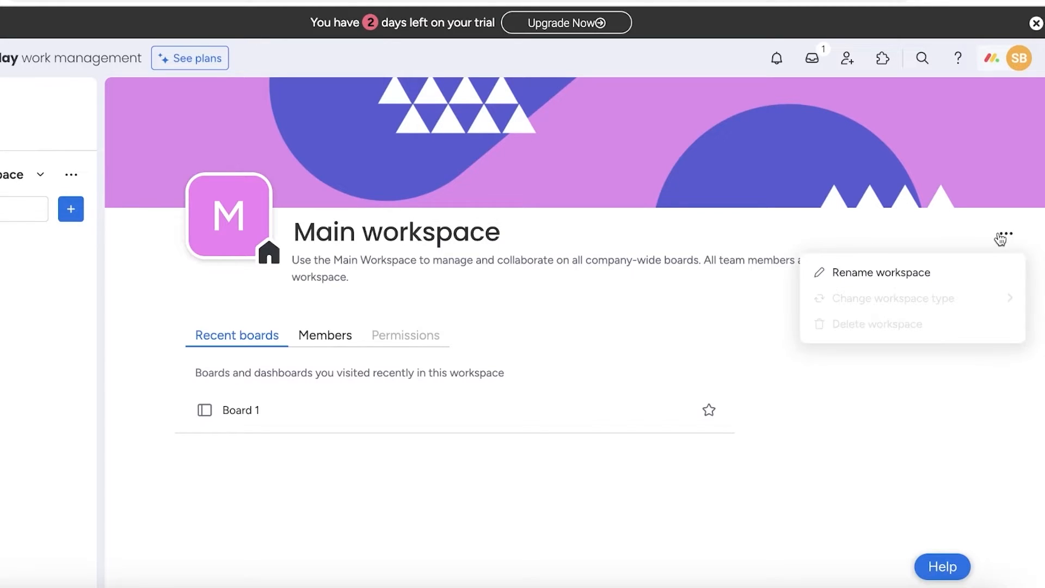
left_click(927, 279)
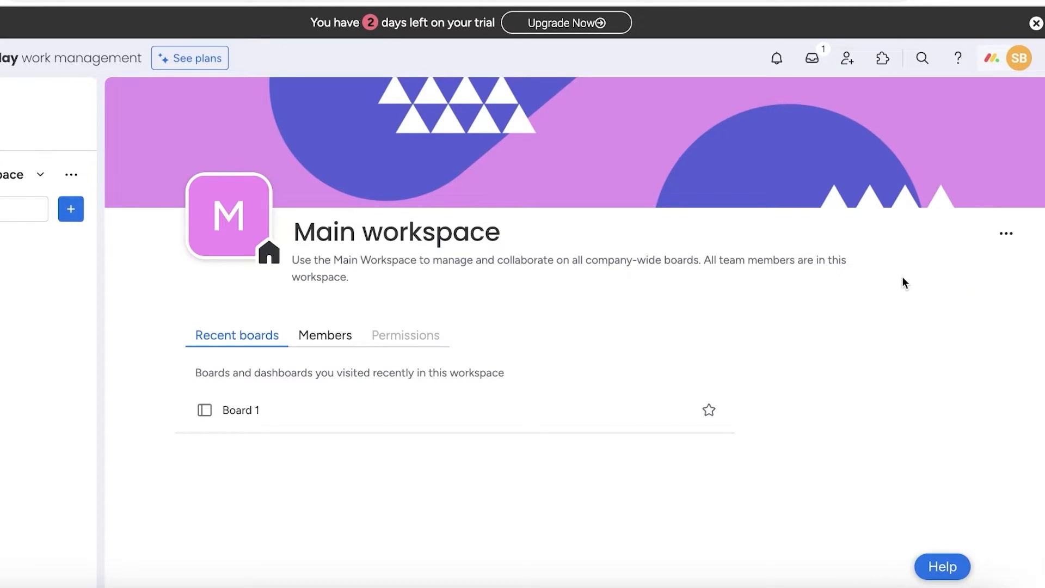
double_click(437, 229)
key("ctrl+a")
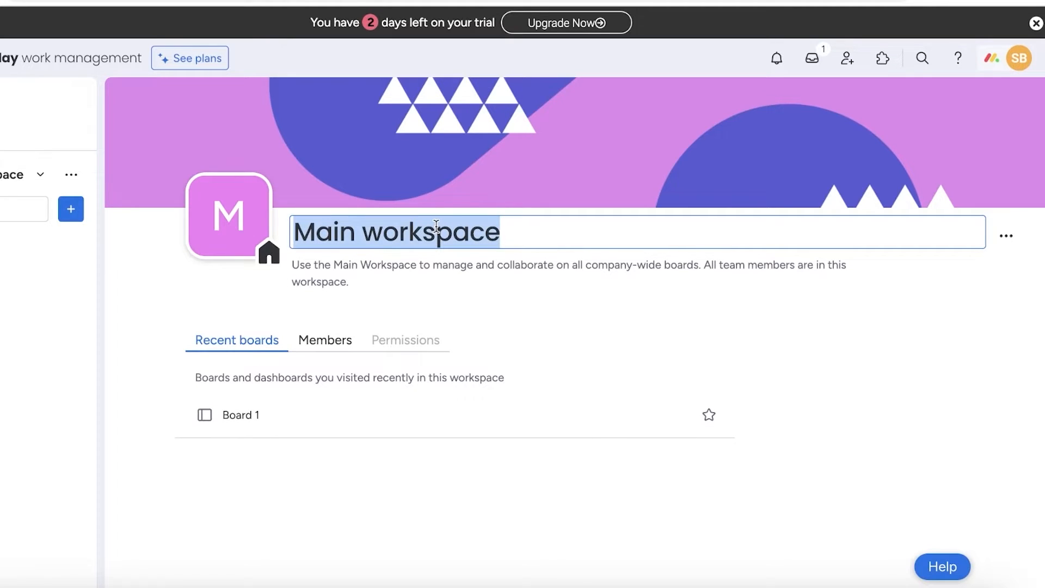
type("Sample")
key("Return")
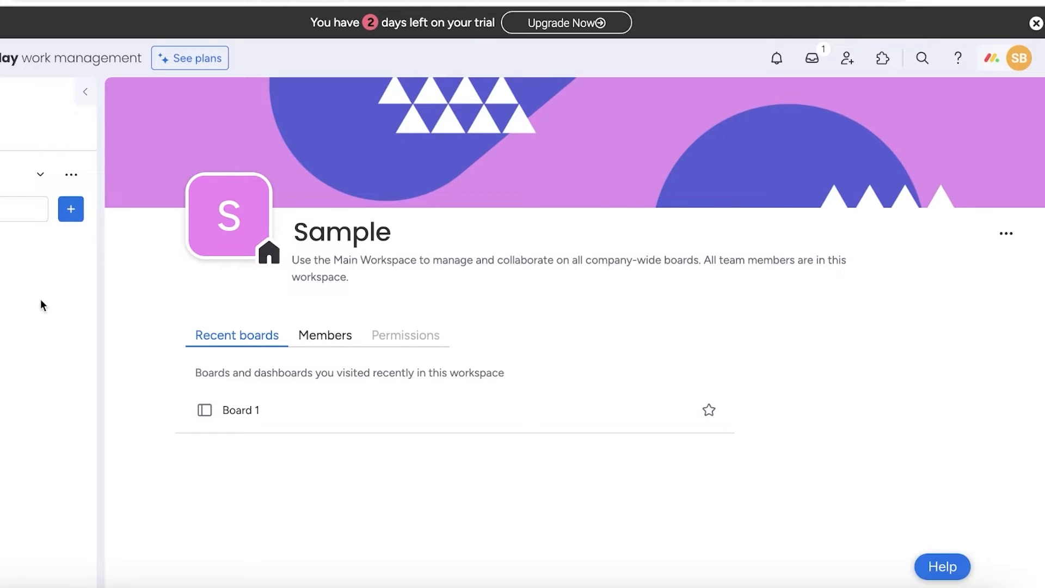
- Add a new folder named Project 1 to the Sample workspace
left_click(88, 216)
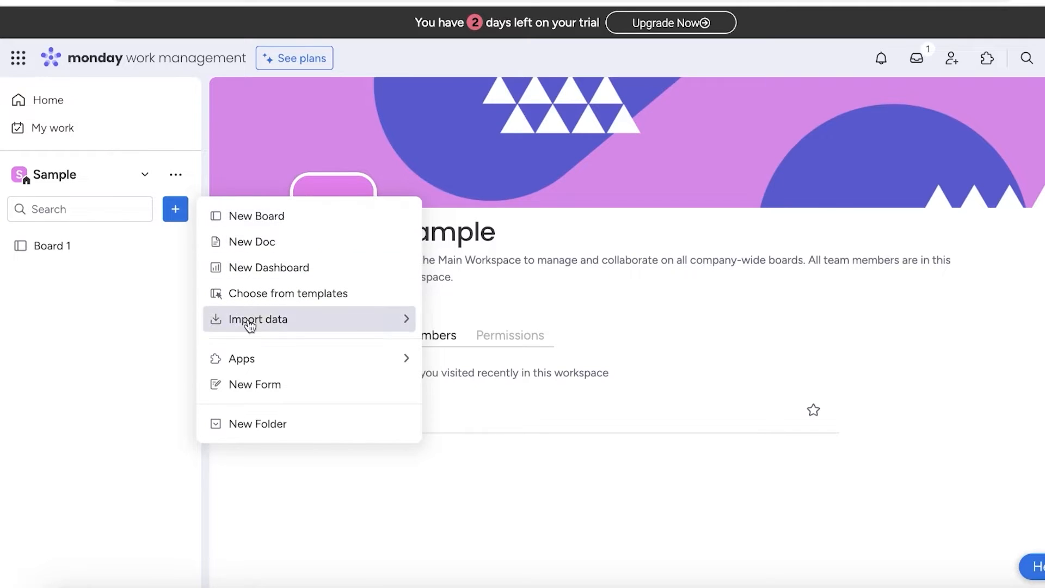
left_click(268, 422)
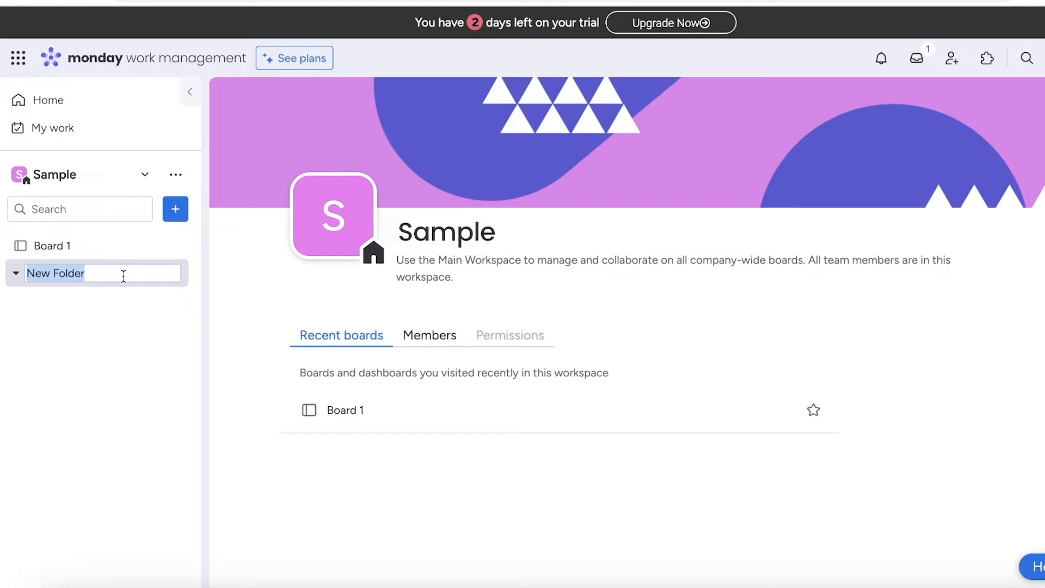
key("BackSpace")
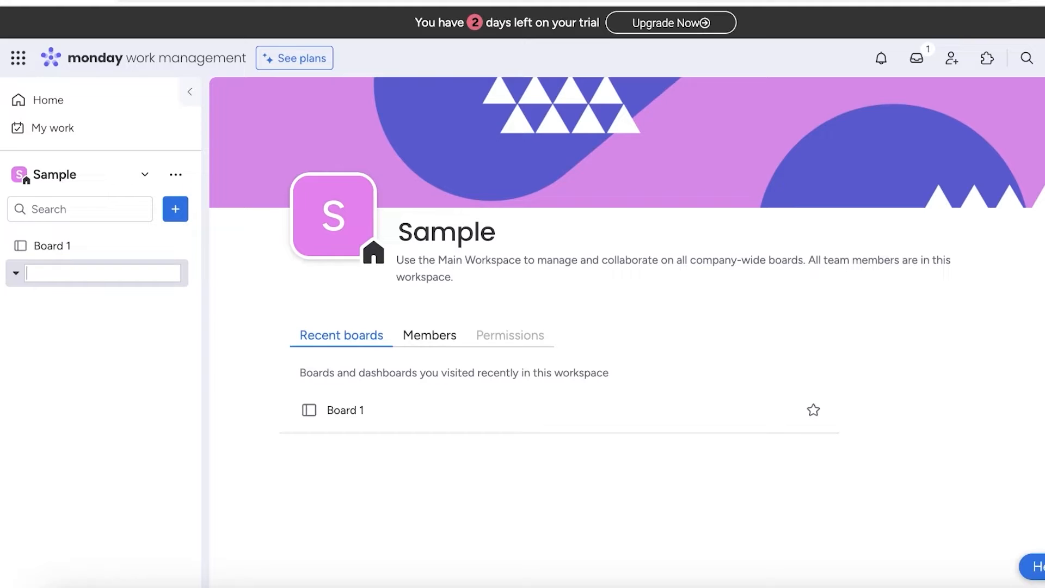
type("Project 1")
left_click(147, 339)
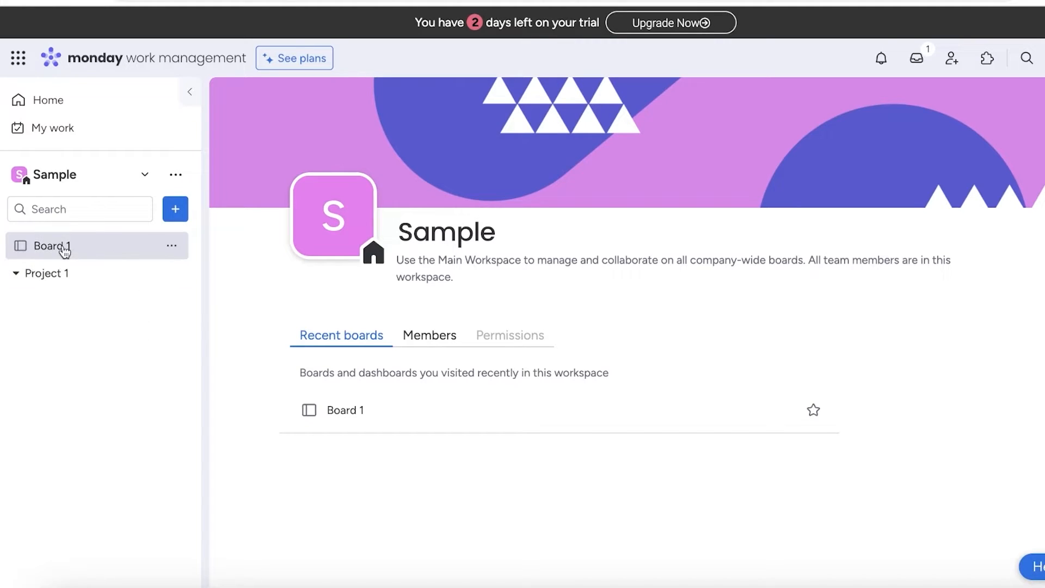
- Move Board 1 into the Project 1 folder, and collapse and re-expand the folder
left_click_drag(65, 246, 65, 299)
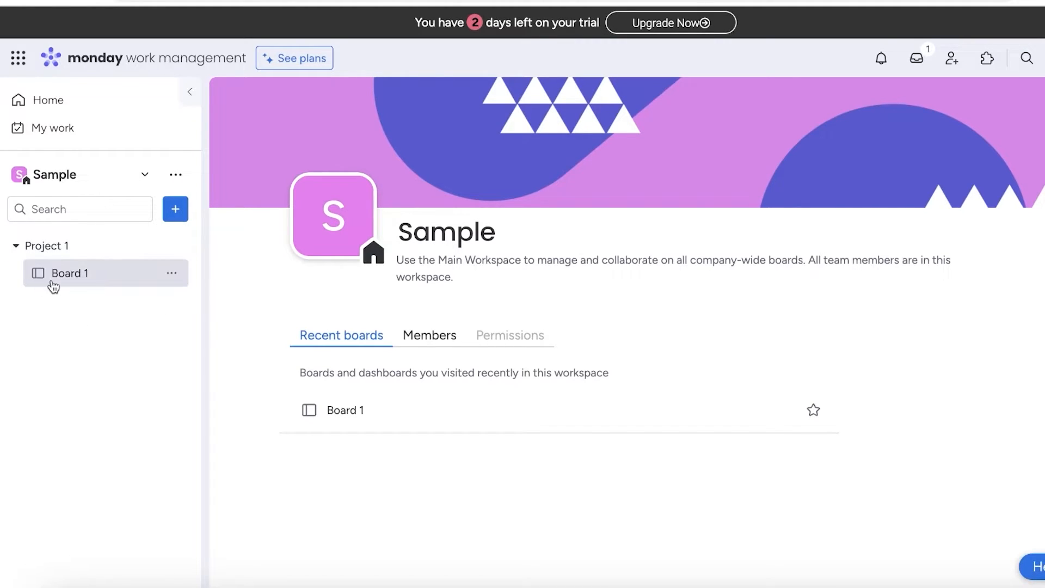
left_click(63, 247)
left_click(62, 246)
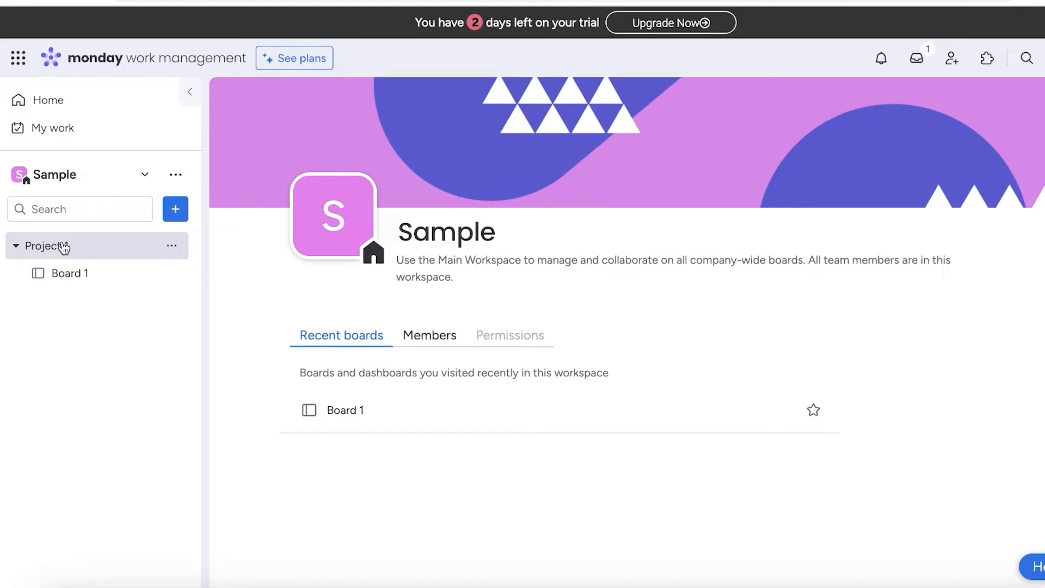
left_click(63, 247)
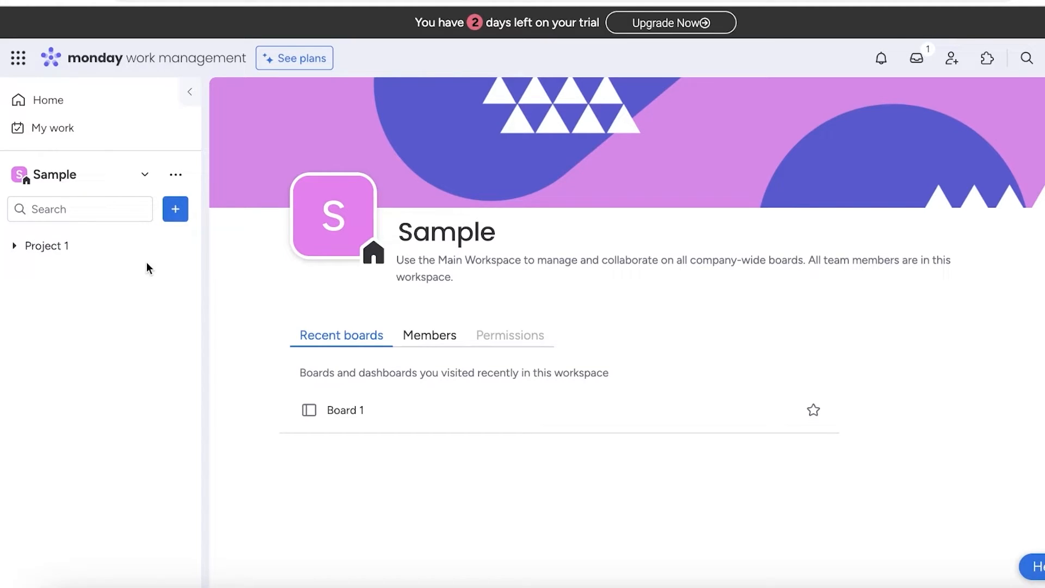
left_click(37, 248)
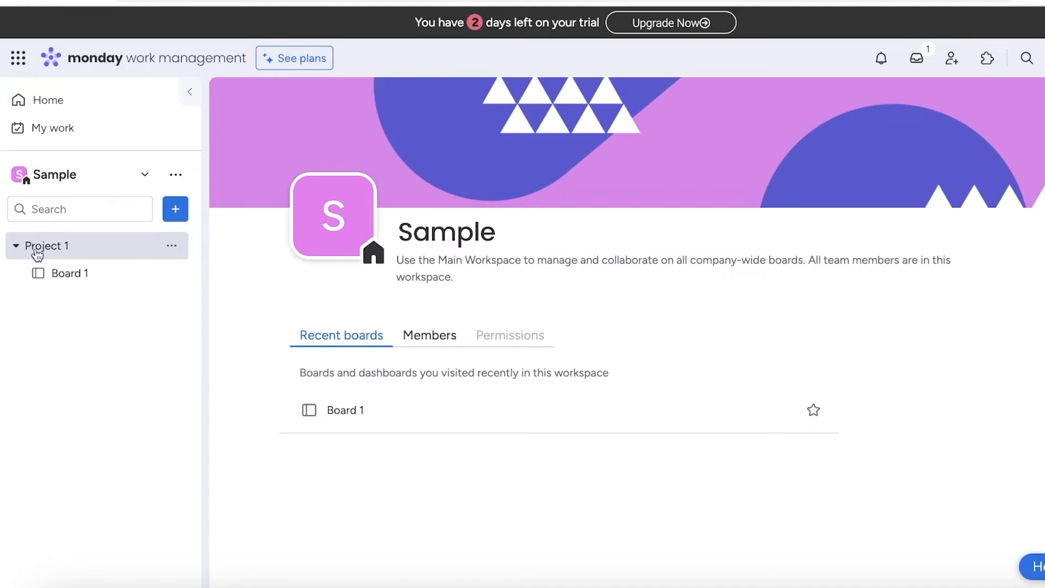
- Open Board 1 and view the form for adding a new workspace, closing it without adding one
left_click(74, 276)
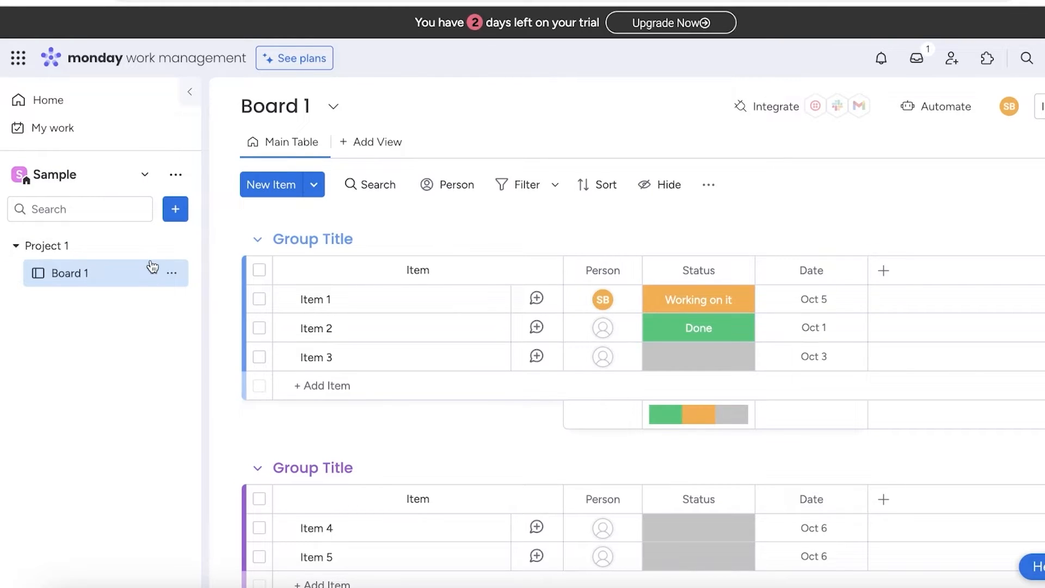
left_click(175, 176)
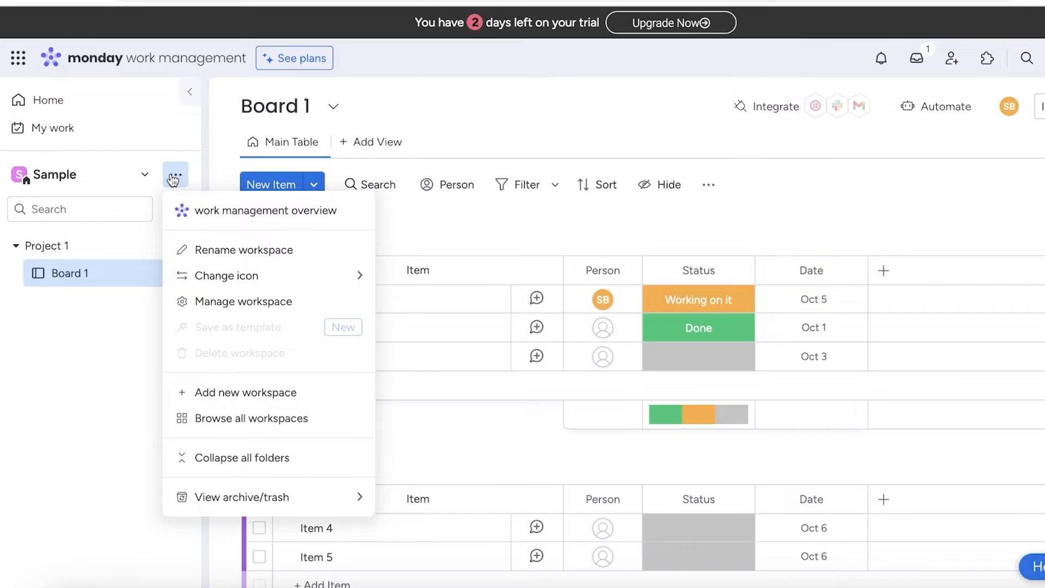
left_click(272, 393)
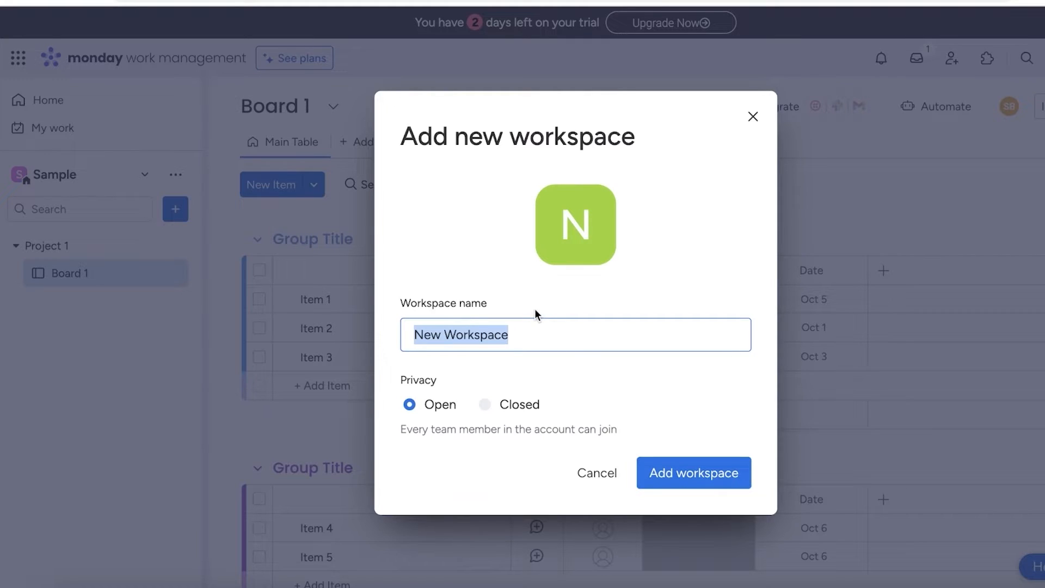
left_click(754, 116)
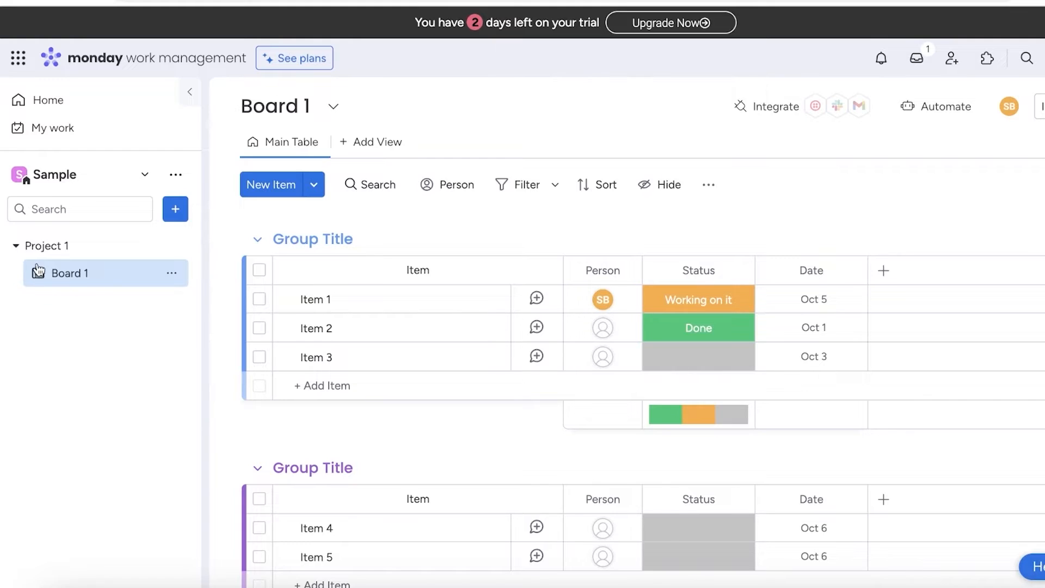
- Create a new board named Marketing in the Sample workspace with Main privacy, managing Items
left_click(184, 217)
left_click(220, 214)
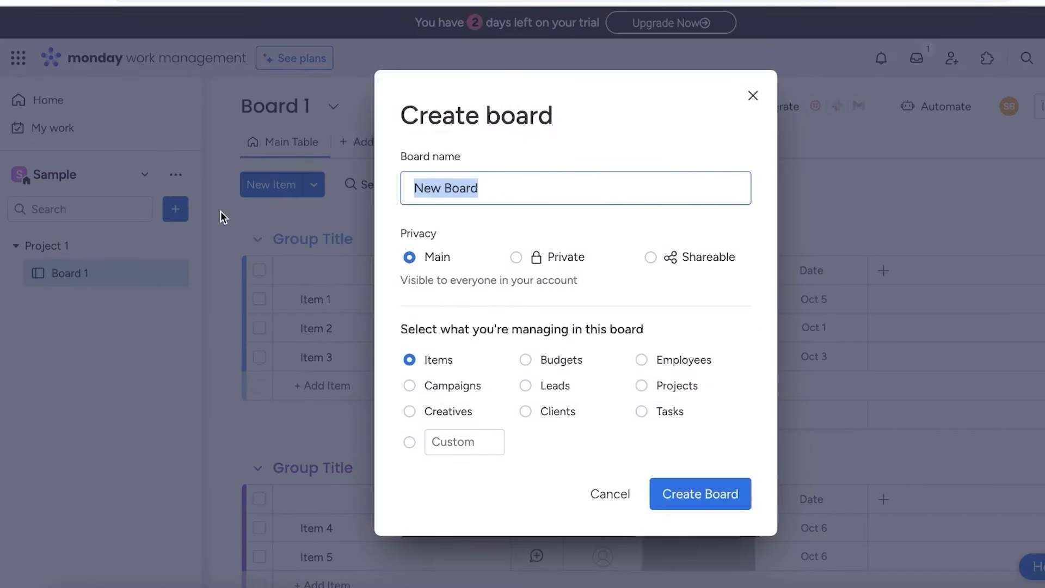
type("Marketing")
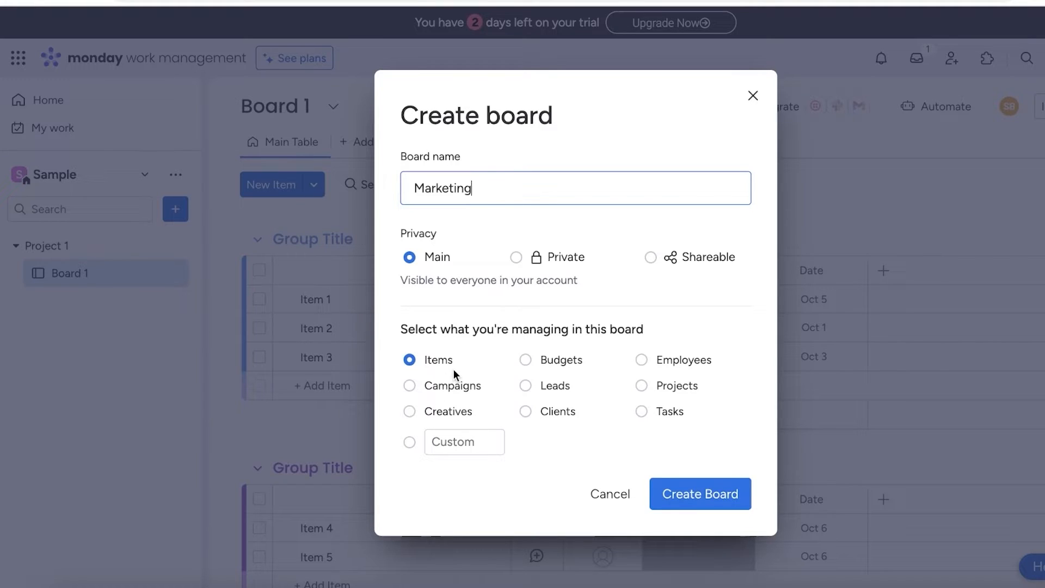
left_click(430, 392)
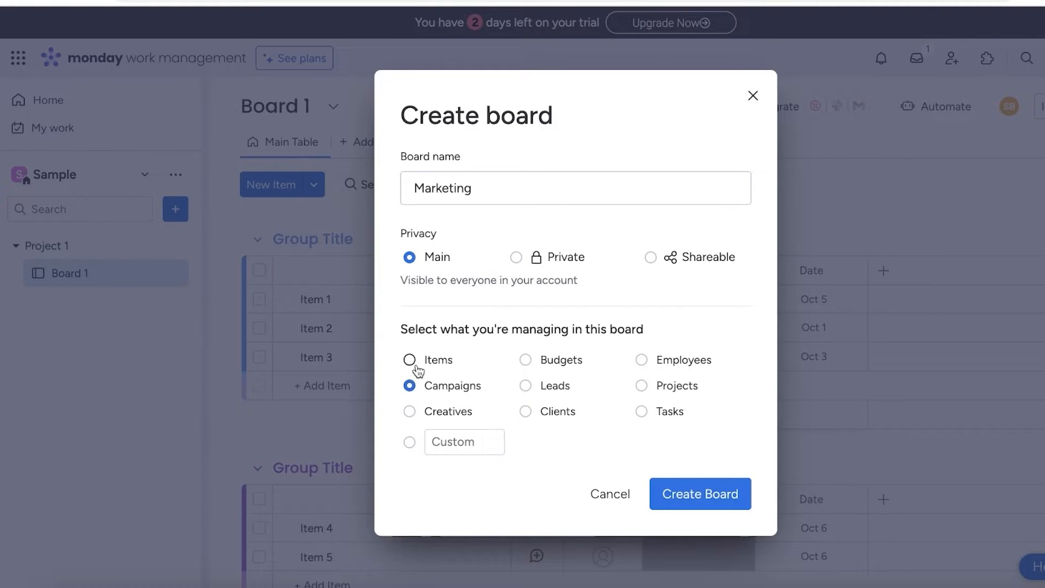
left_click(417, 368)
left_click(551, 368)
left_click(444, 438)
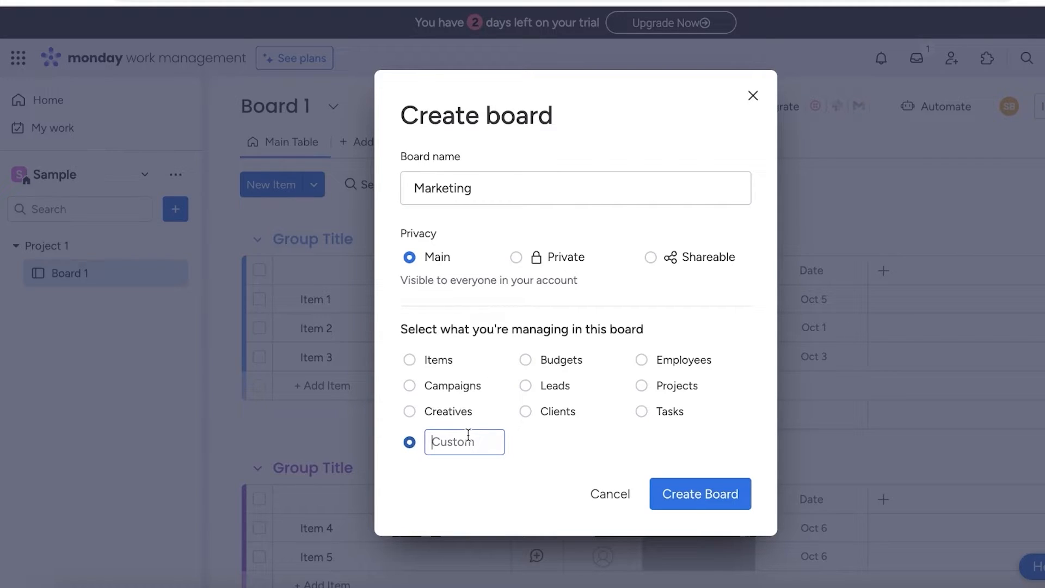
left_click(409, 362)
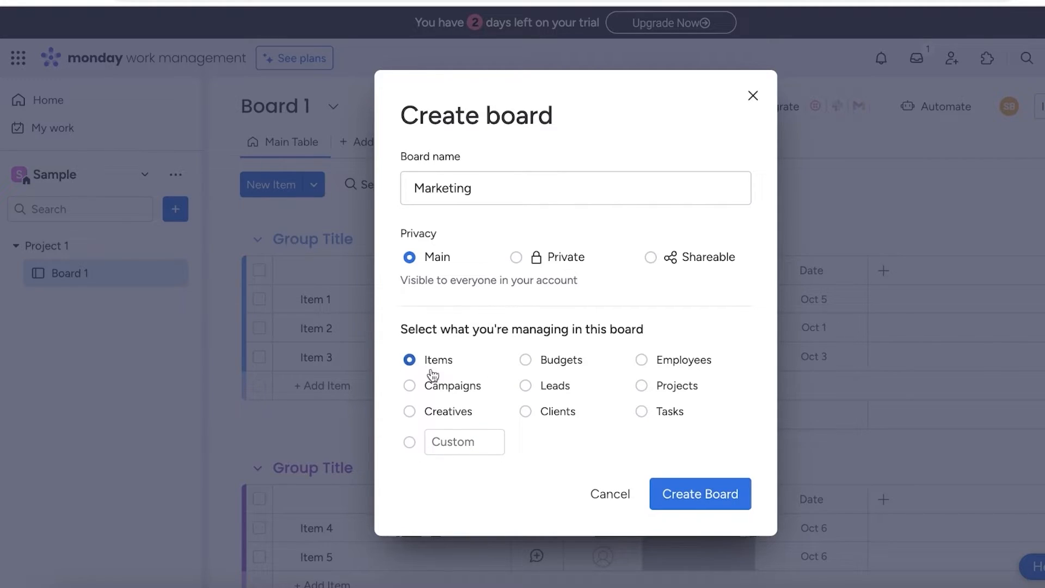
left_click(706, 495)
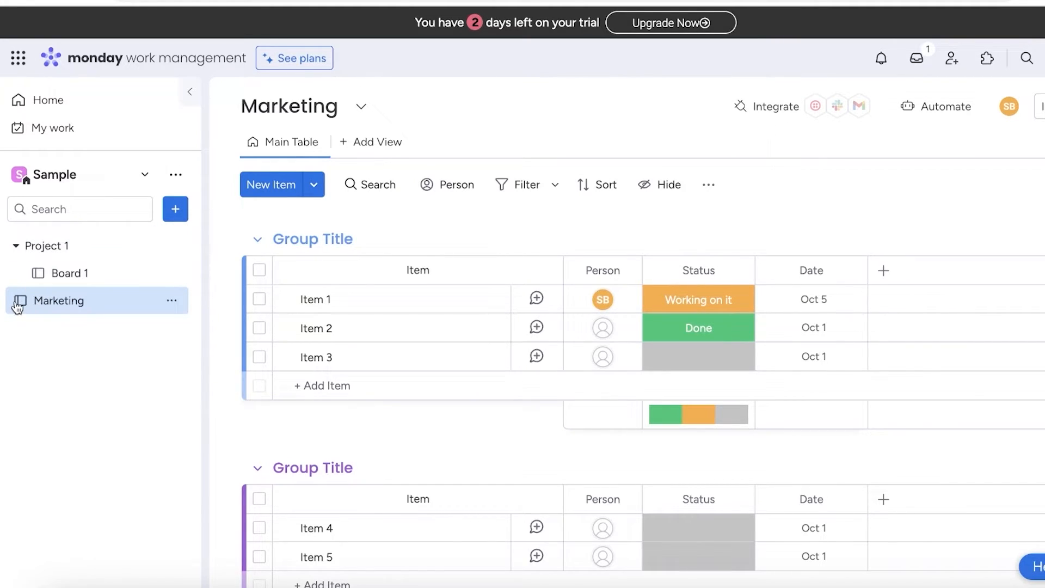
mouse_move(18, 306)
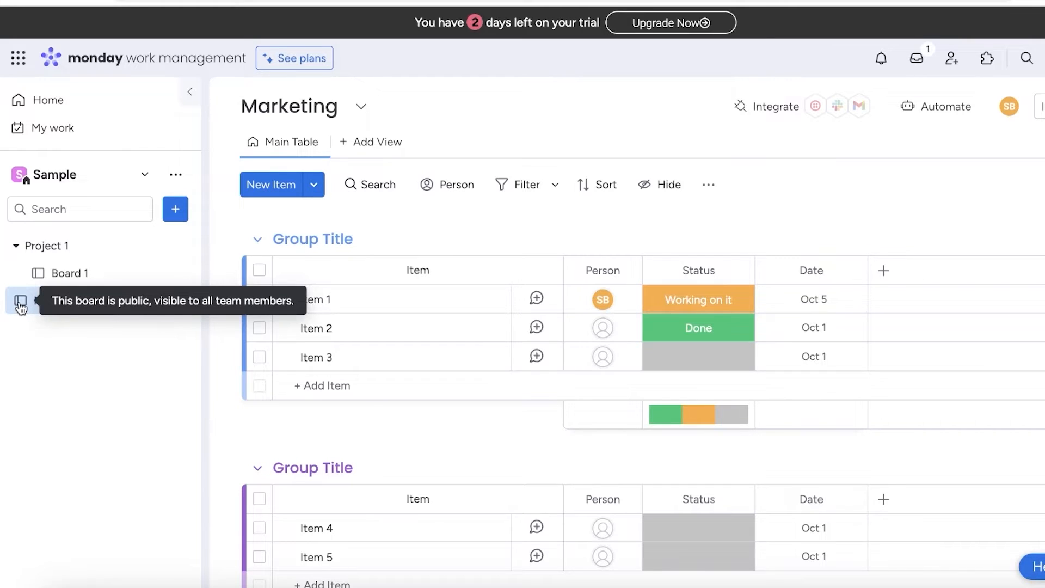
- Move the Marketing board into the Project 1 folder, collapse and re-expand the folder, and dismiss the feedback survey
left_click_drag(19, 303, 75, 283)
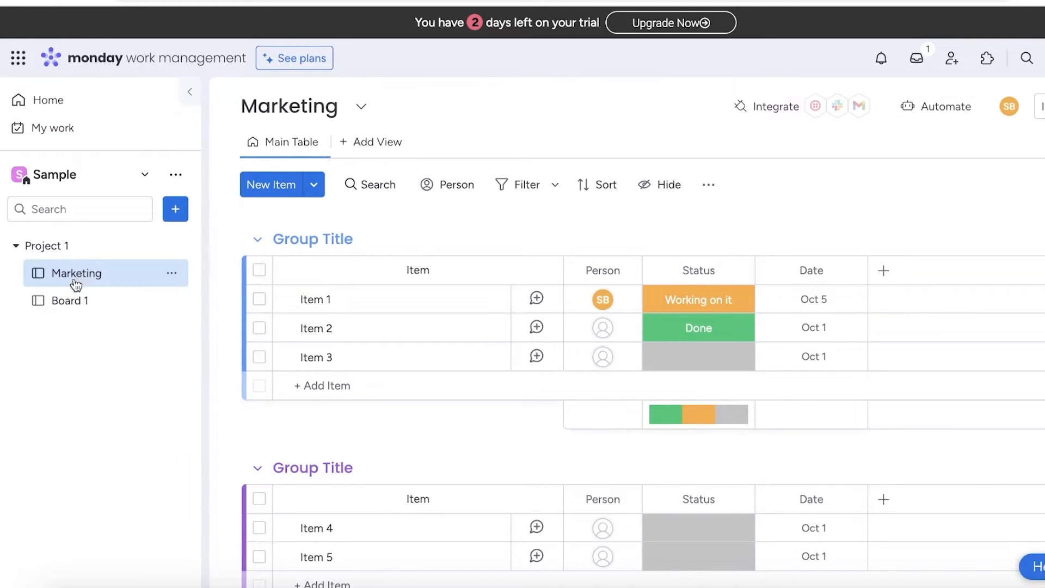
left_click(44, 248)
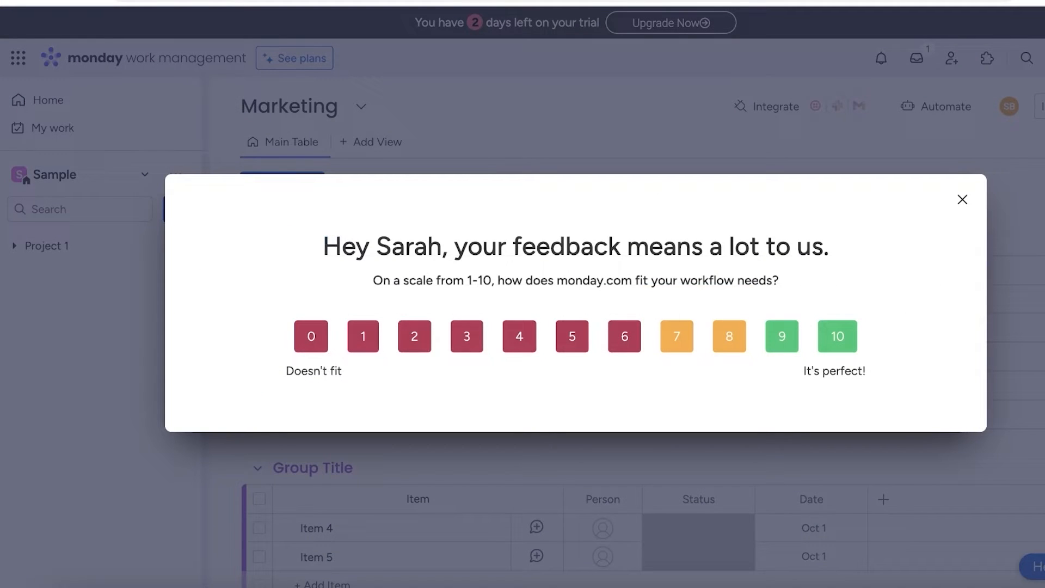
left_click(962, 200)
left_click(17, 246)
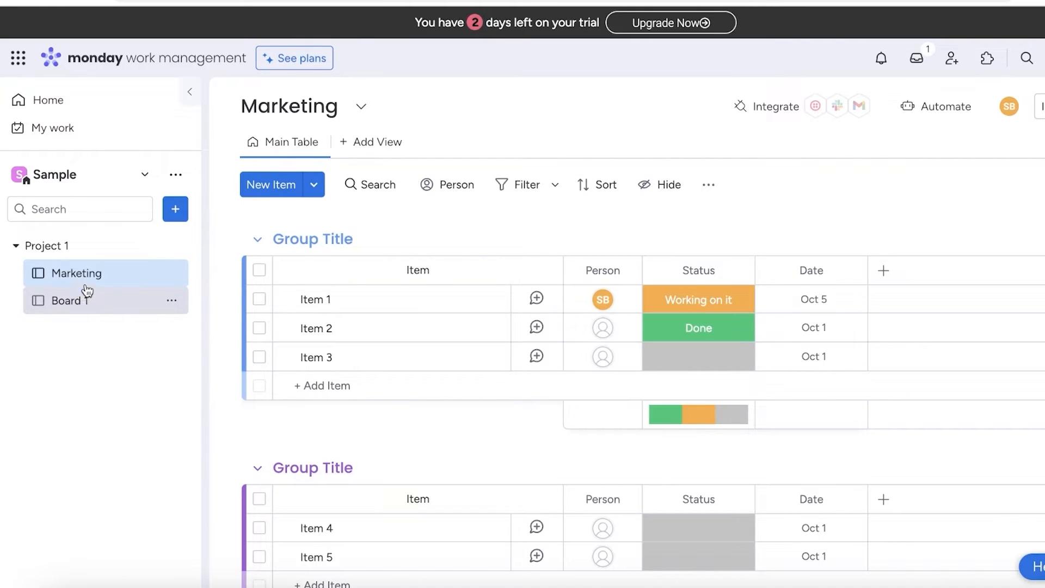
- Open the form for creating a board and examine the Main, Private and Shareable privacy options, closing it without creating one
left_click(176, 210)
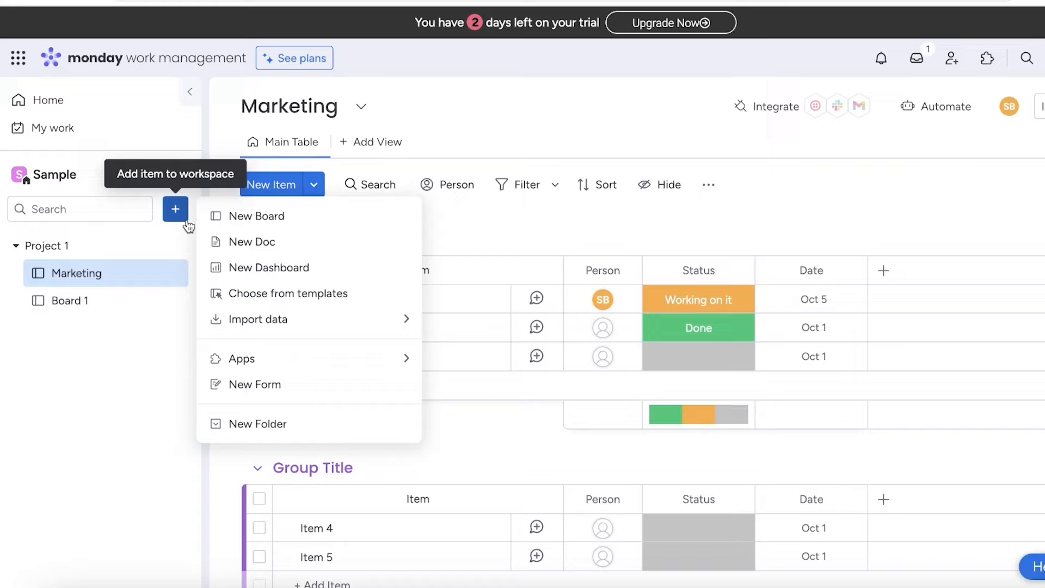
left_click(230, 217)
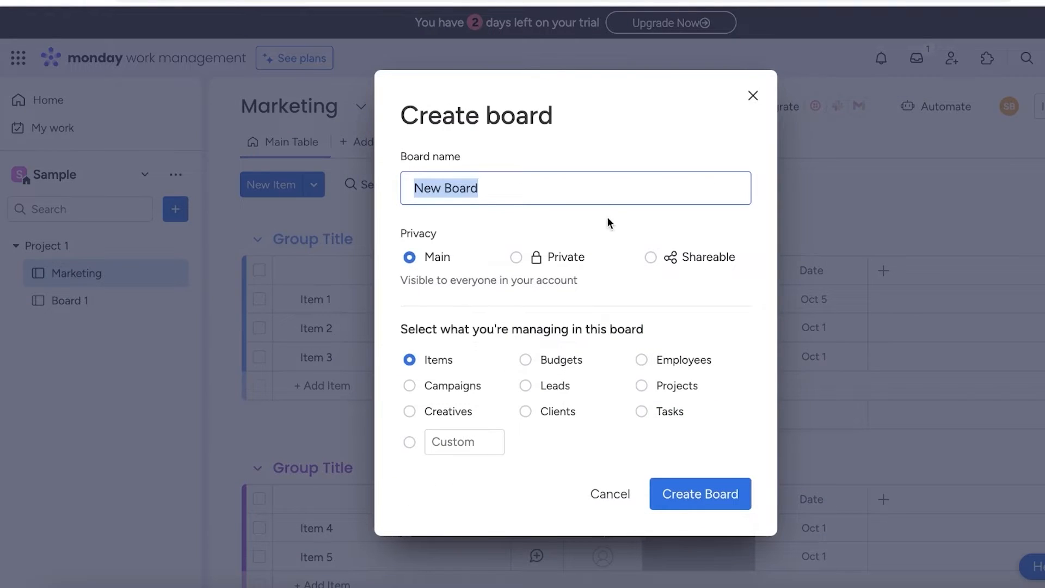
left_click(602, 274)
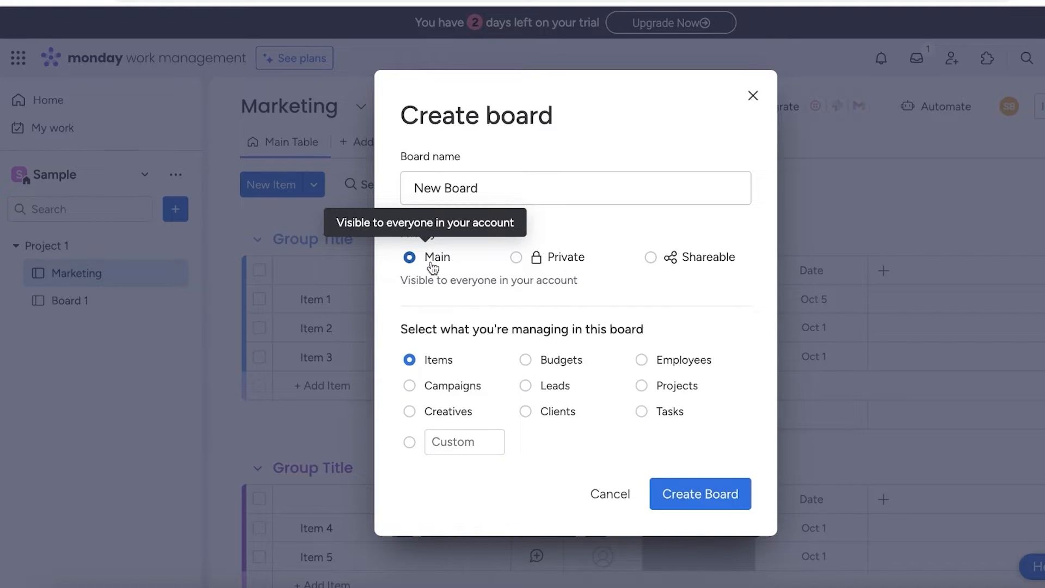
left_click(516, 258)
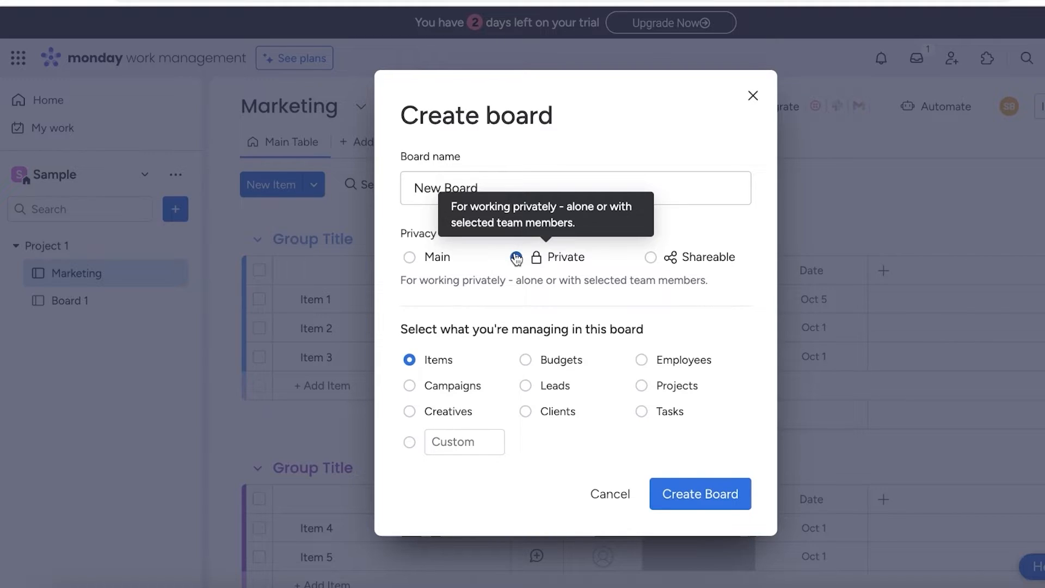
left_click(659, 259)
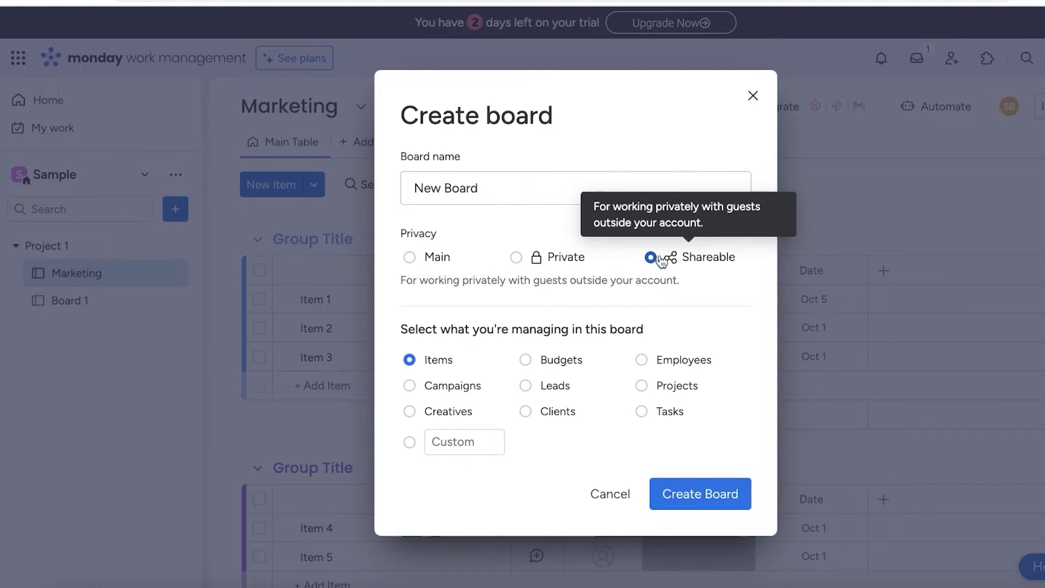
left_click(754, 96)
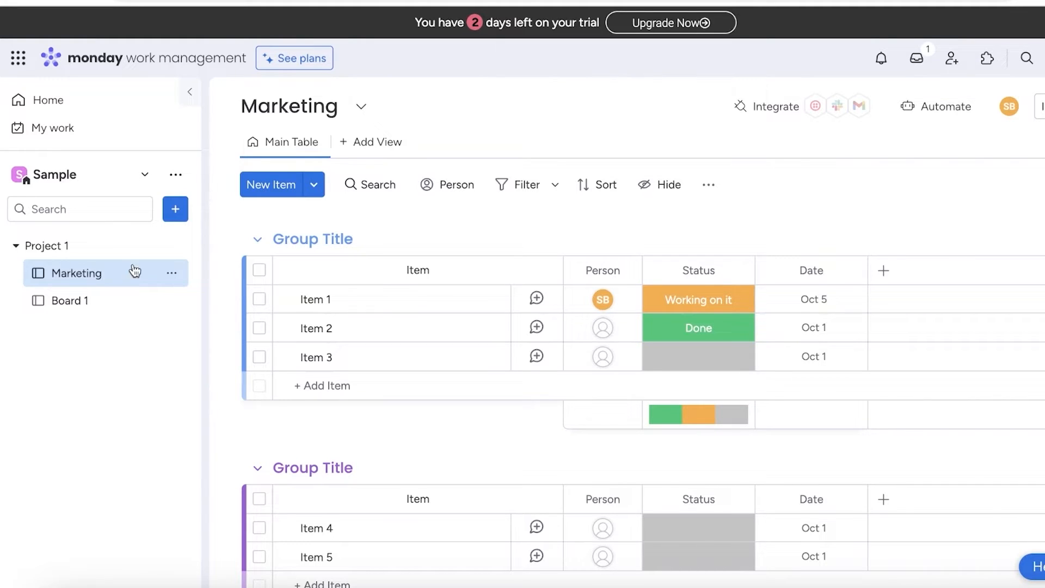
- Collapse both groups on the Marketing board and rename them Initial Ideas and Approved Ideas
left_click(257, 239)
left_click(257, 310)
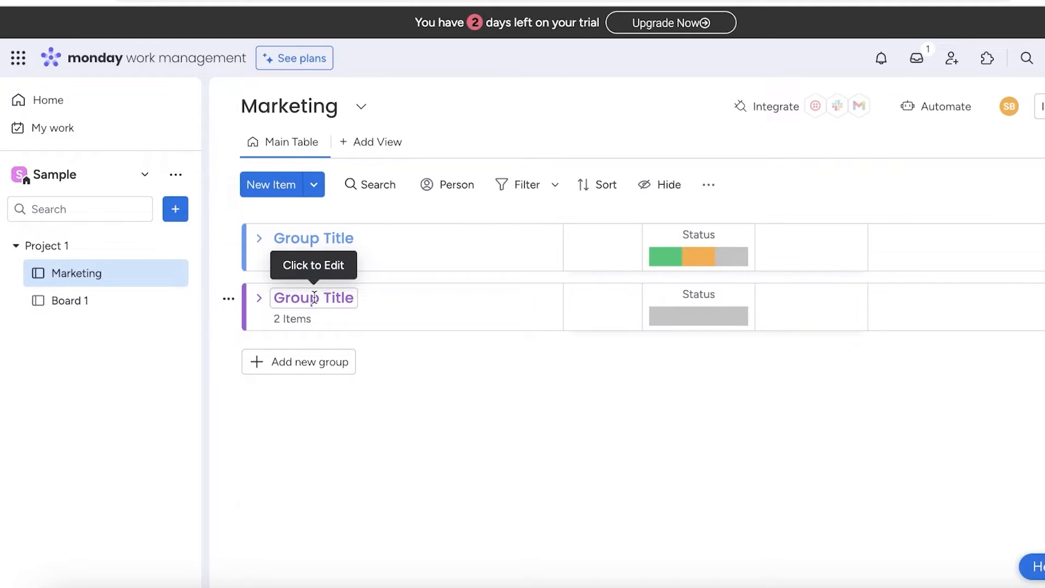
left_click(316, 239)
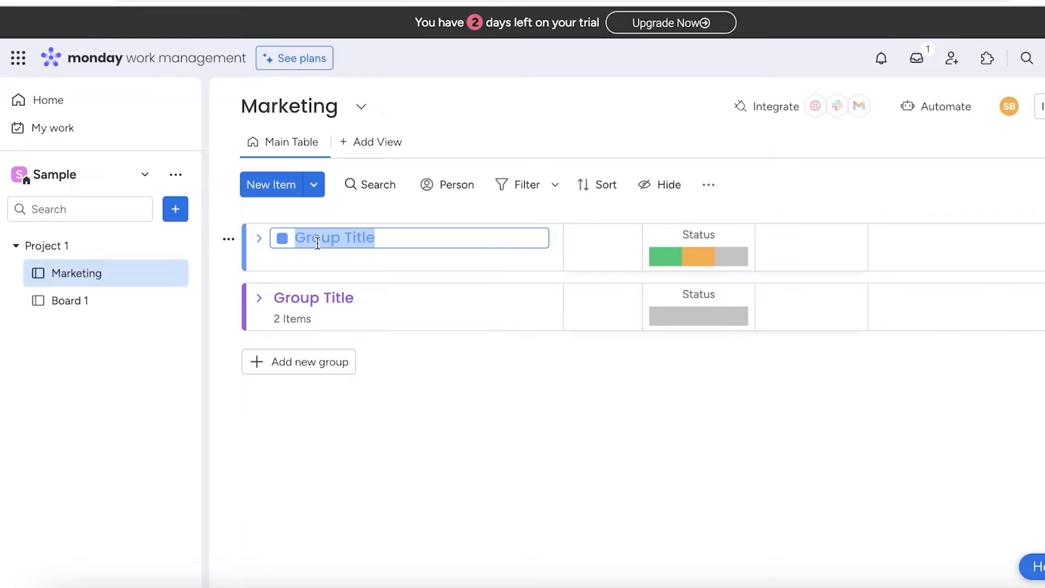
type("Initial Ideas")
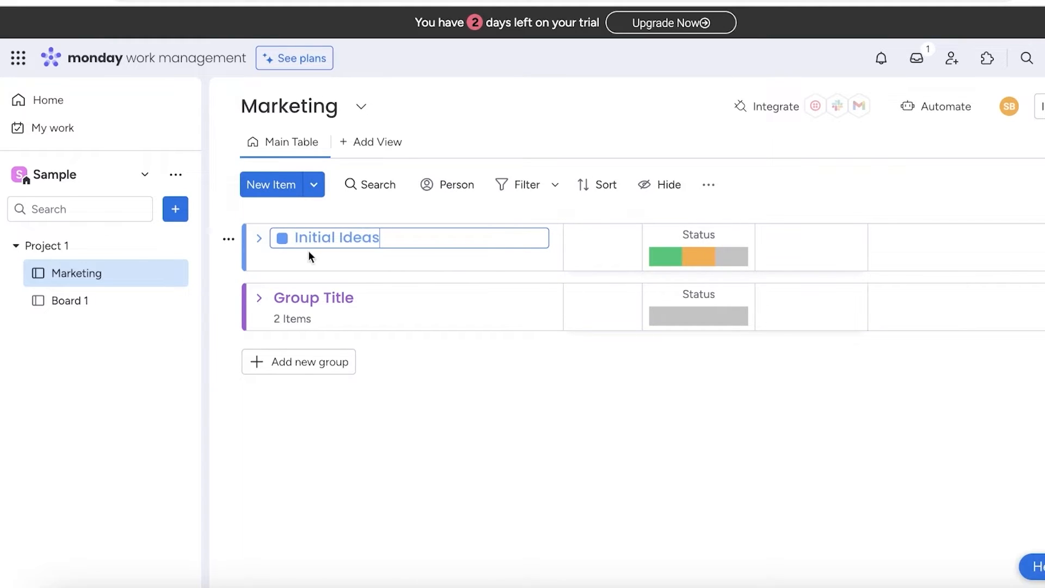
left_click(322, 296)
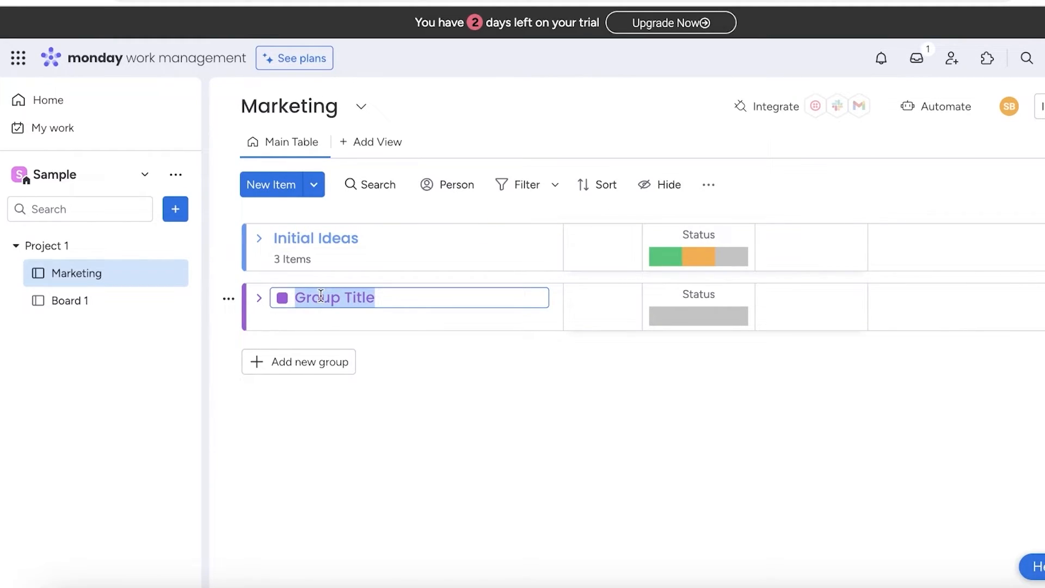
type("Approved Idea")
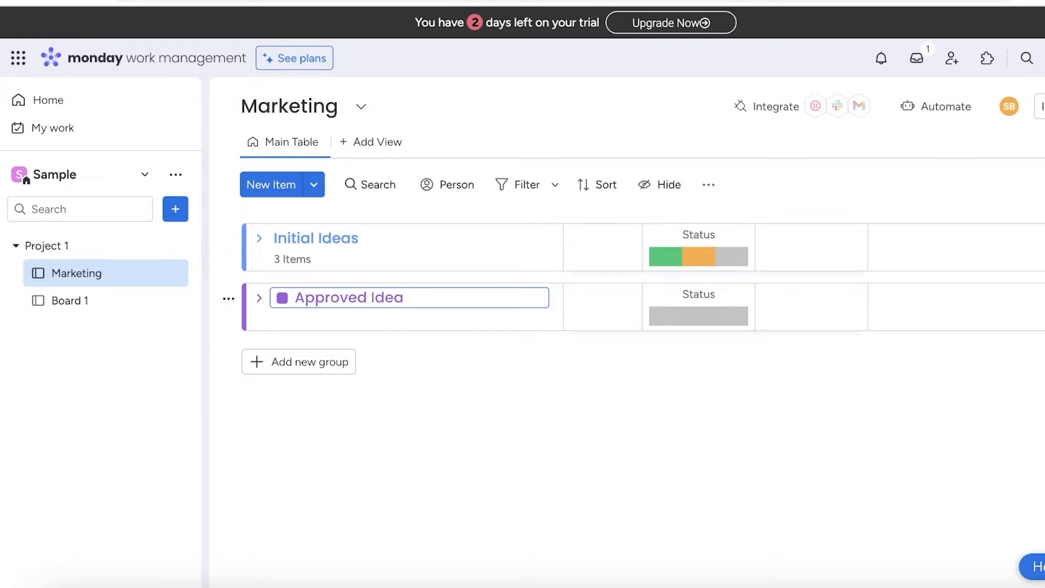
type("s")
- Expand the Initial Ideas group and examine Item 1's updates and the update editor, closing the item without posting
left_click(260, 240)
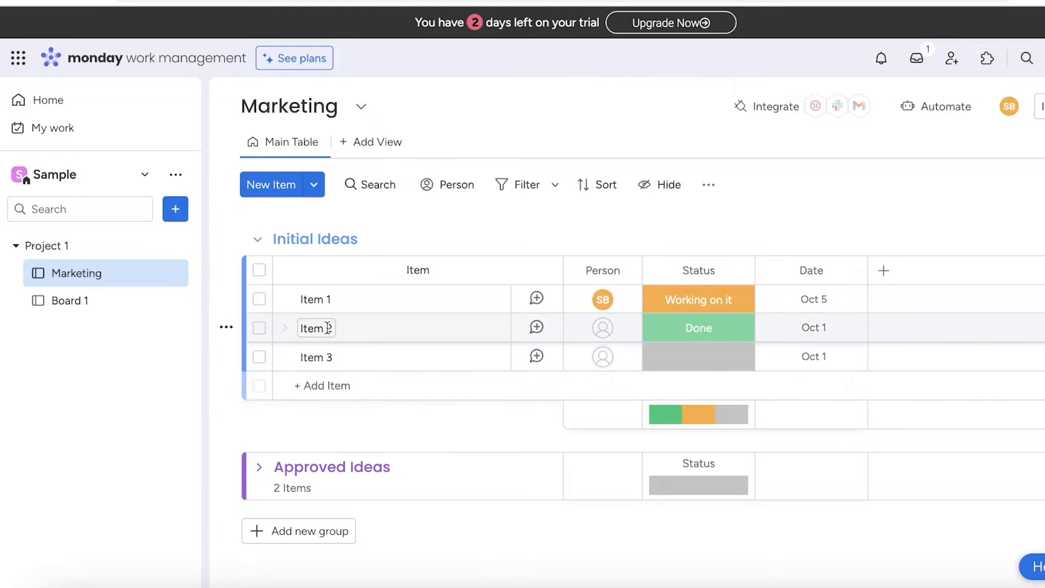
left_click(381, 299)
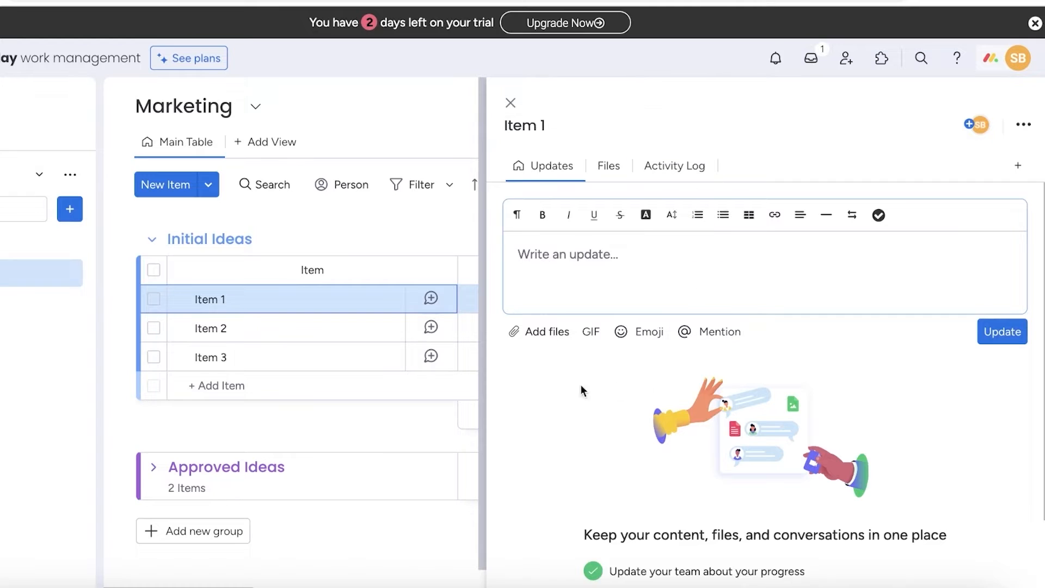
scroll(674, 251, "down", 2)
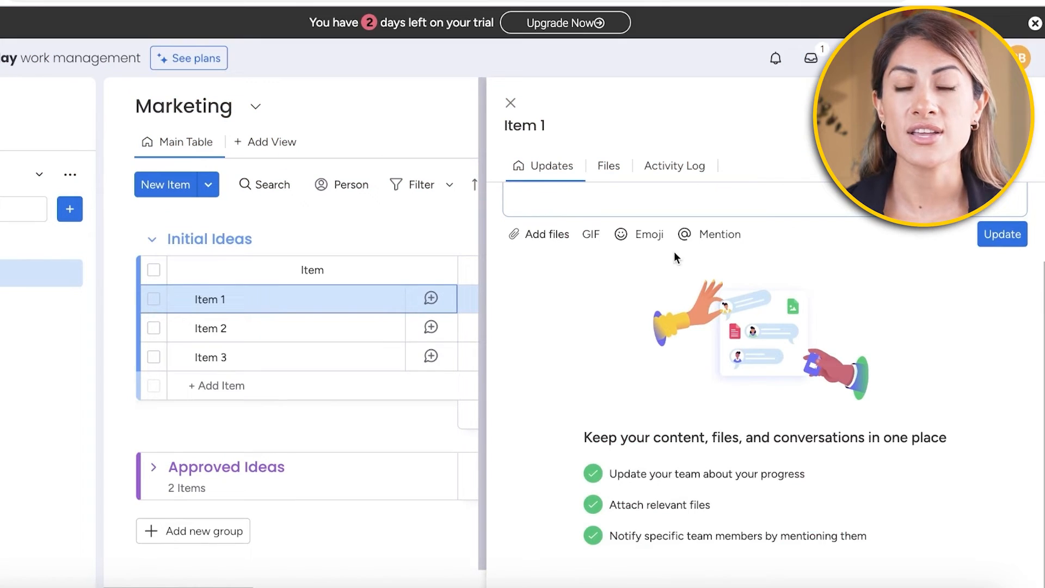
scroll(675, 254, "up", 2)
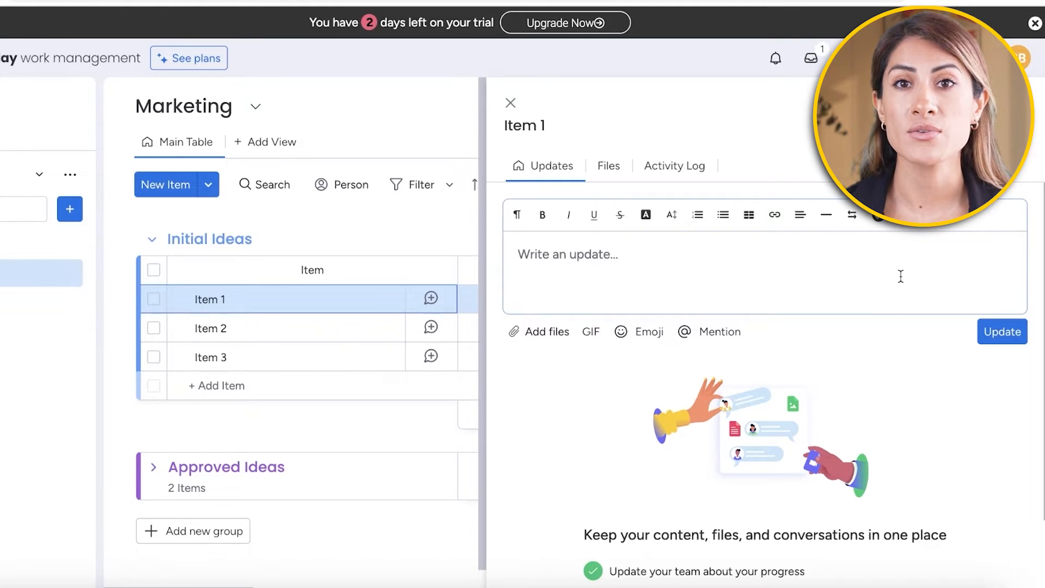
left_click(731, 220)
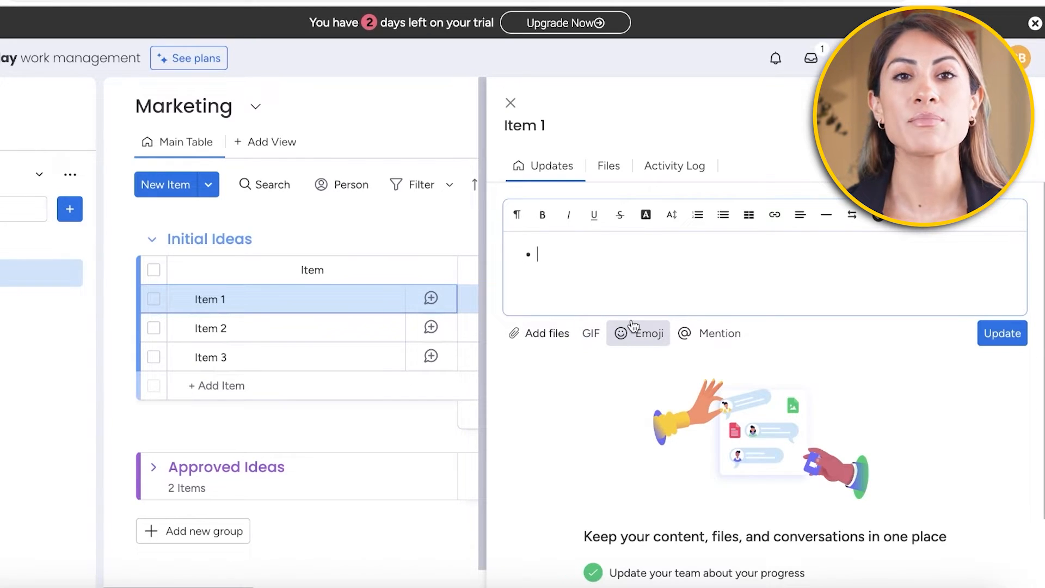
left_click(422, 234)
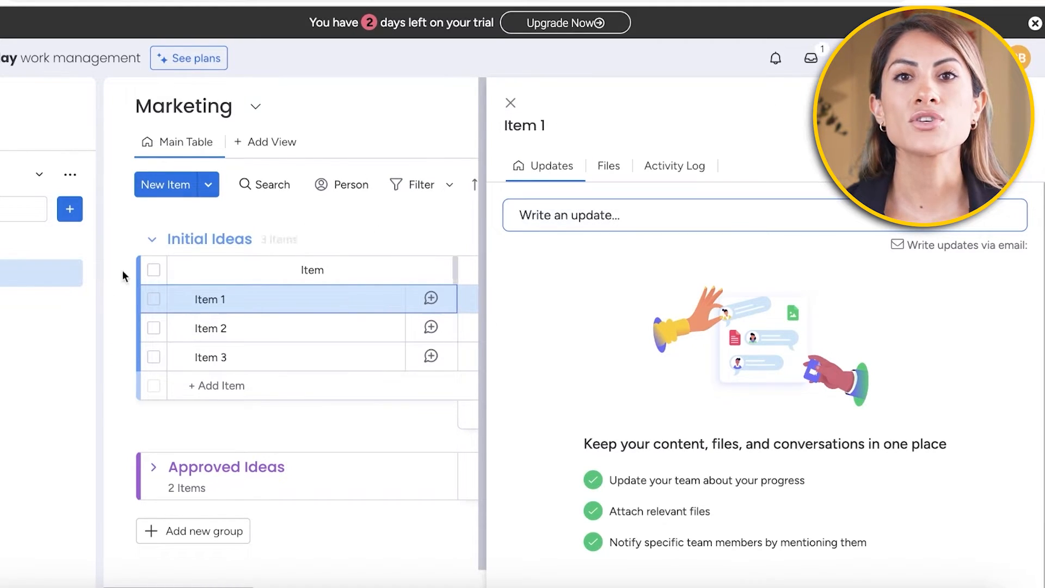
left_click(250, 105)
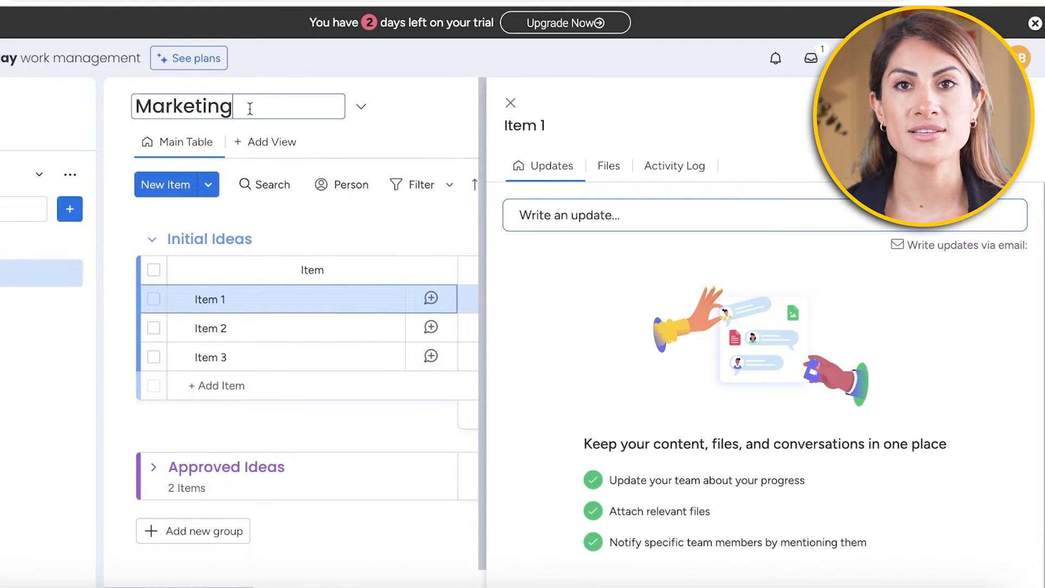
left_click(511, 102)
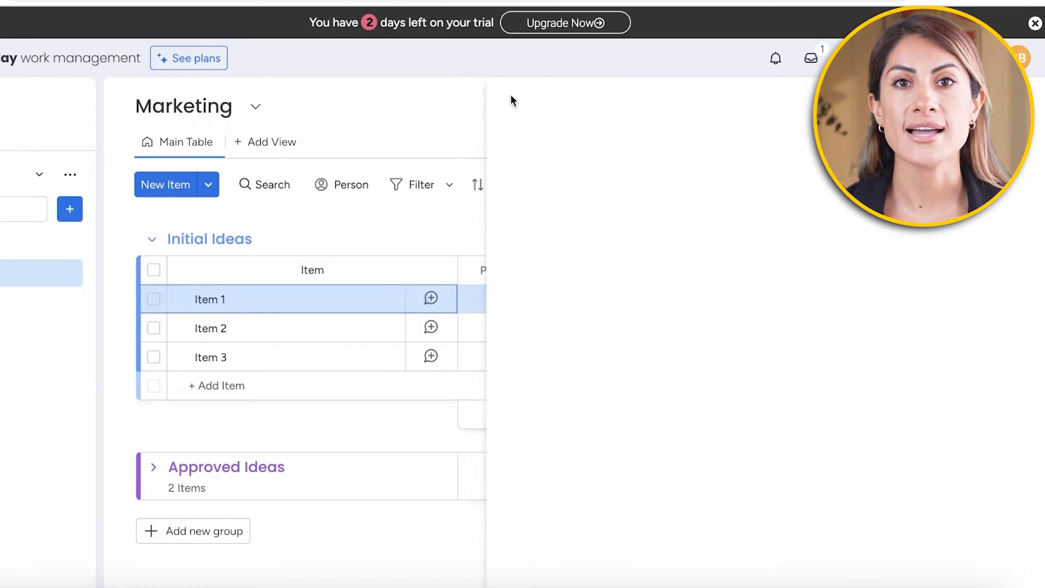
- Set the Marketing board's description to "Generating More Leads and Potential Clients" and close the board info
left_click(256, 108)
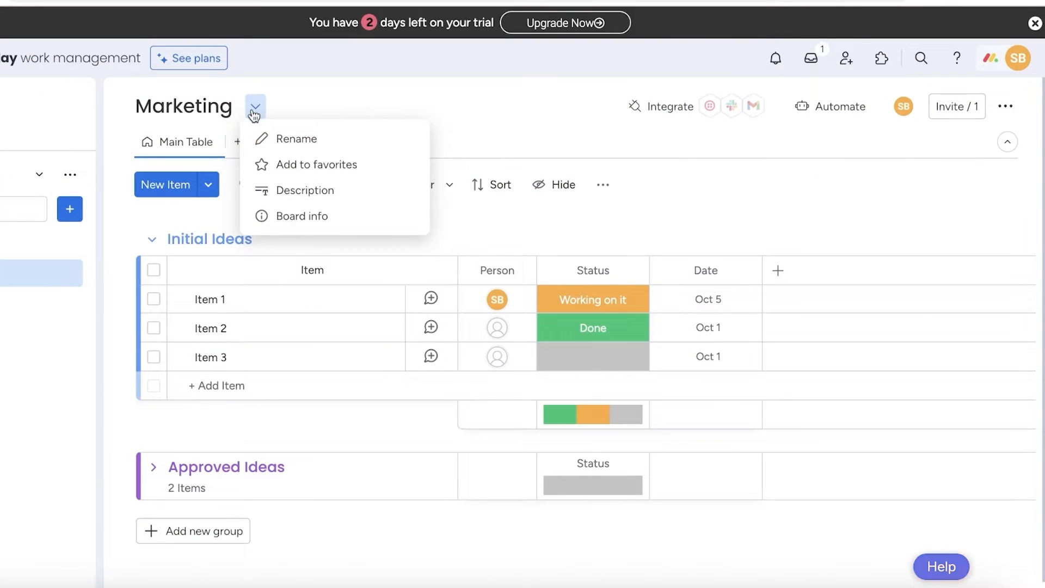
left_click(302, 187)
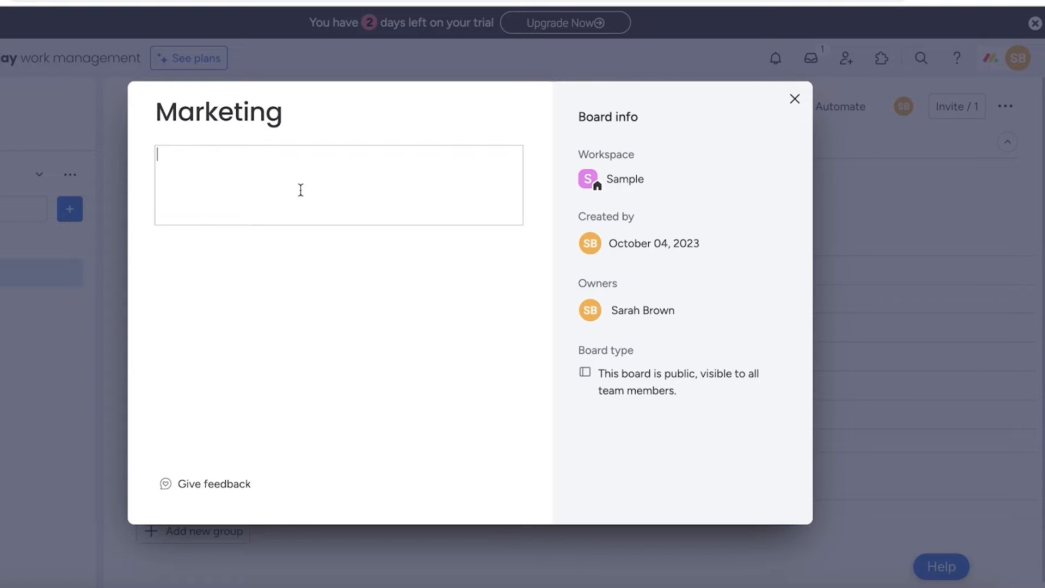
type("A")
type("Generating More Leads and Potential Clients")
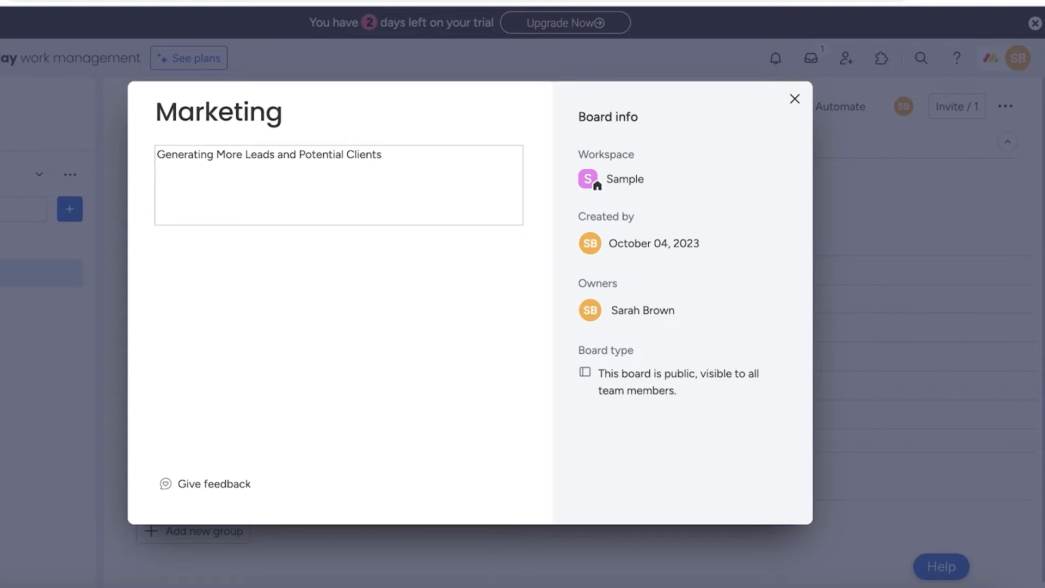
left_click(881, 132)
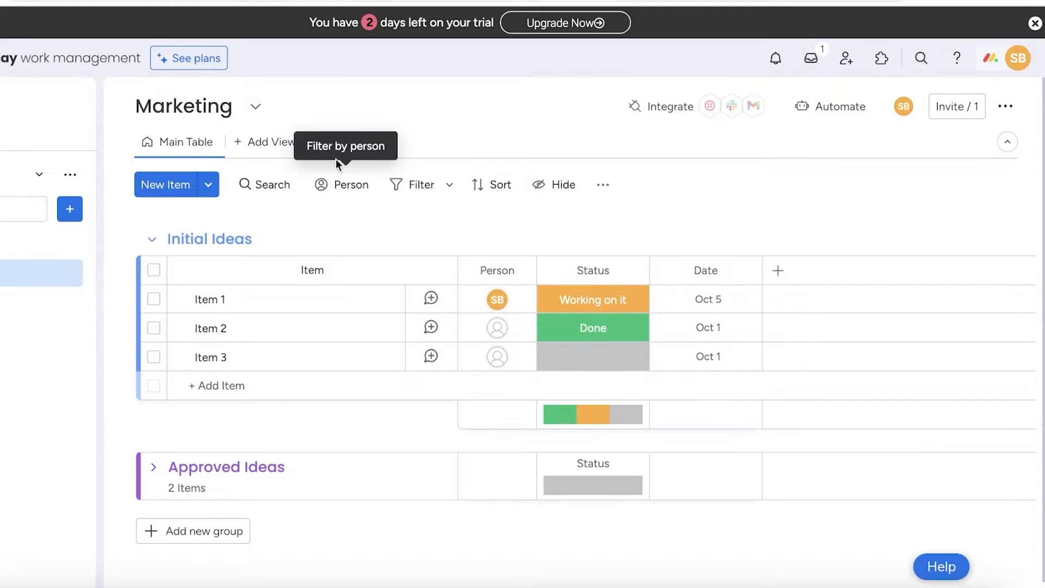
- Examine the Marketing board's additional view options, quick person filter, and board options including the Settings choices
left_click(599, 181)
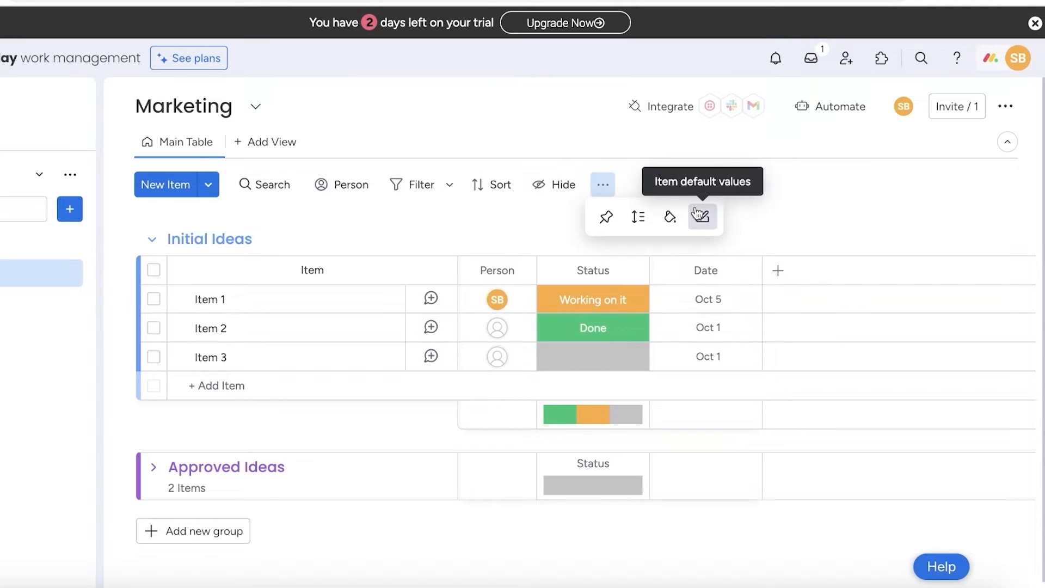
left_click(319, 185)
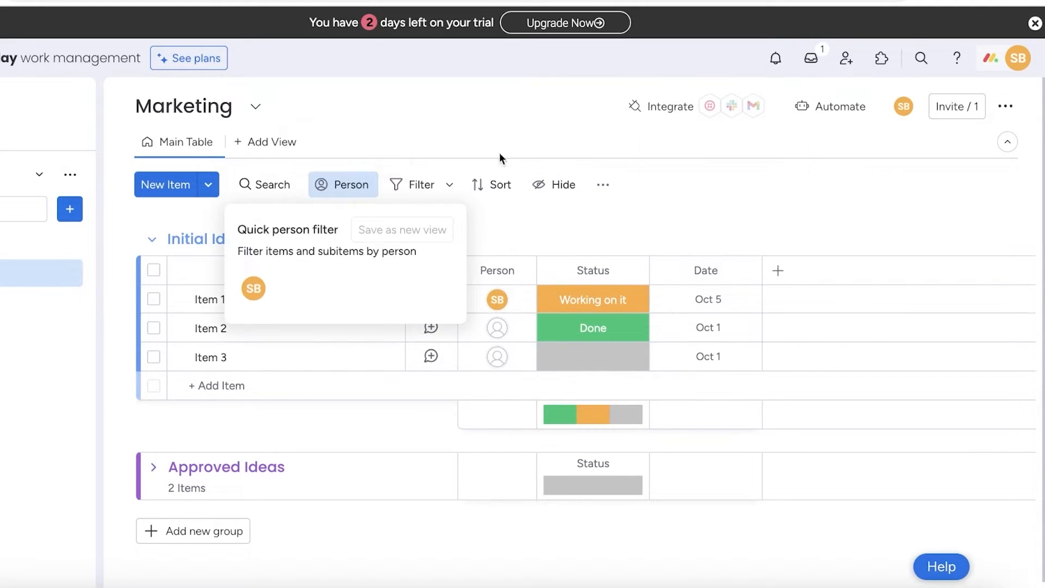
left_click(608, 137)
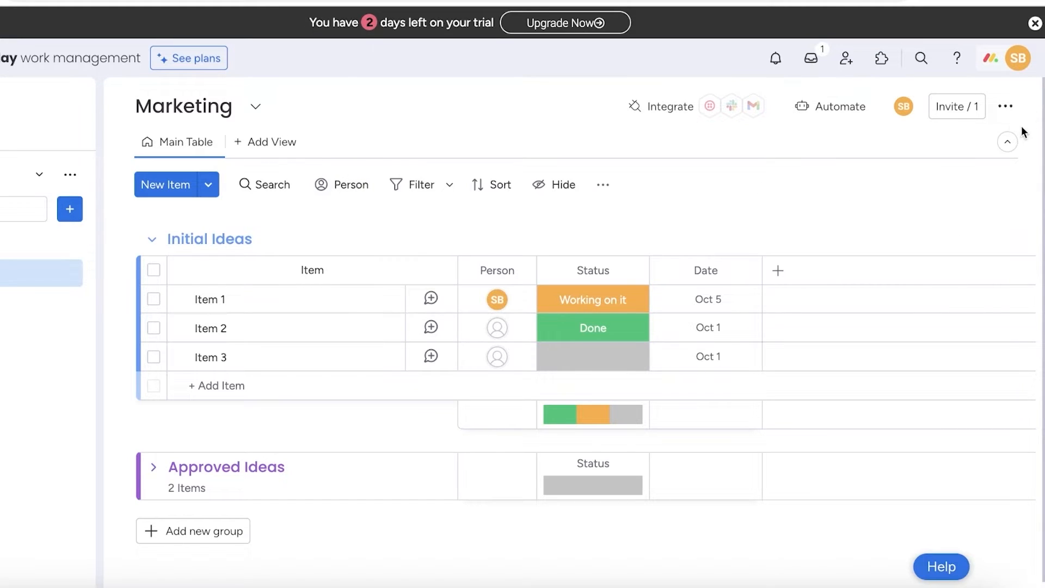
left_click(1007, 107)
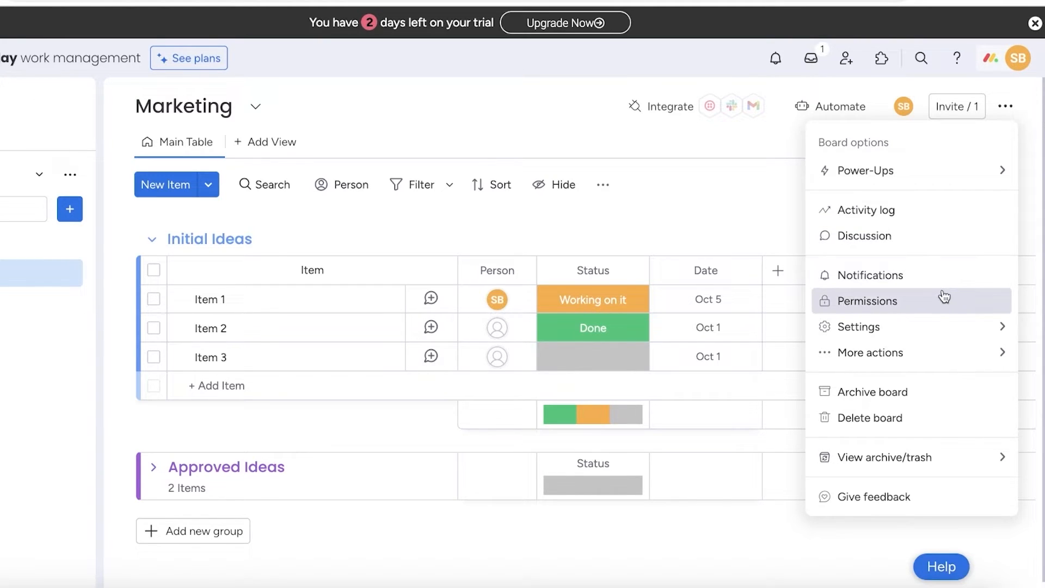
mouse_move(945, 327)
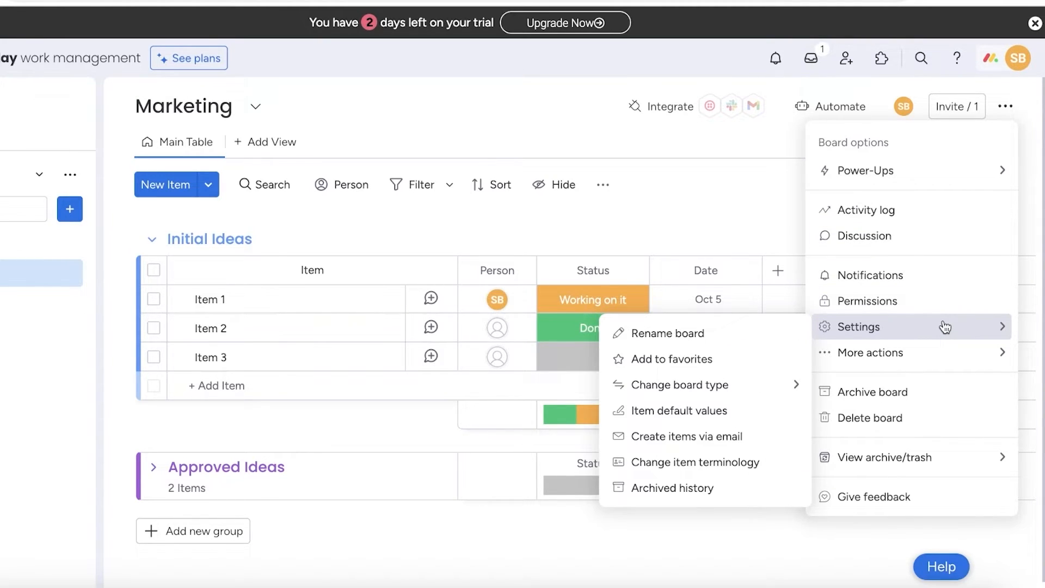
mouse_move(949, 348)
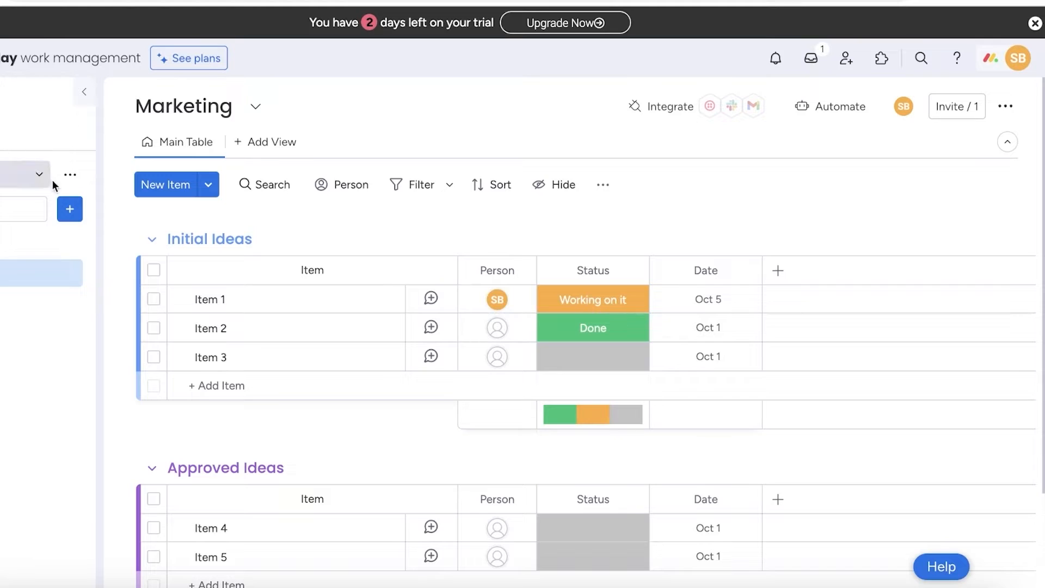
- Collapse the Initial Ideas and Approved Ideas groups and add a new group named Working on Ideas
left_click(153, 241)
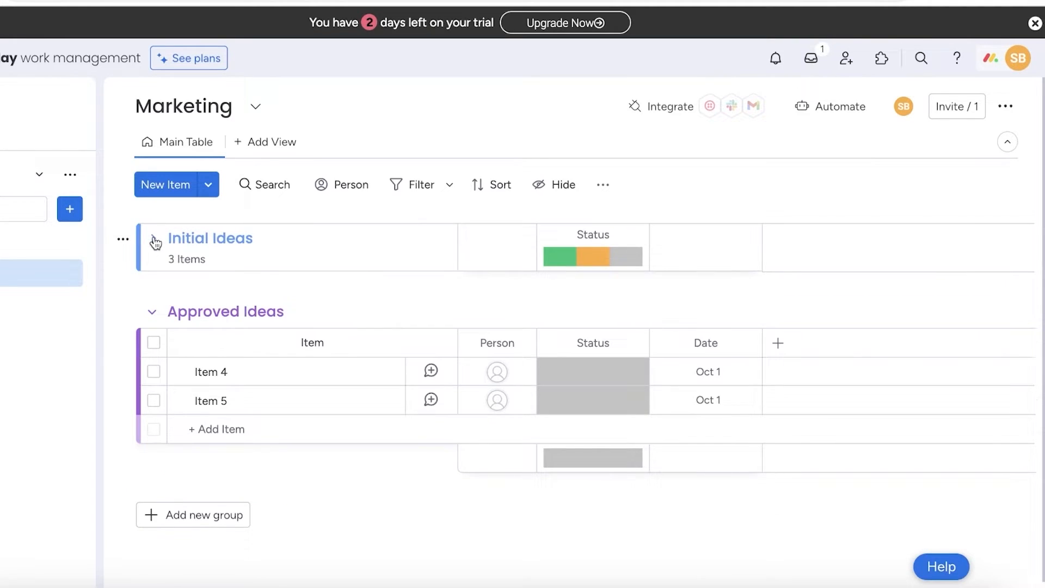
left_click(156, 316)
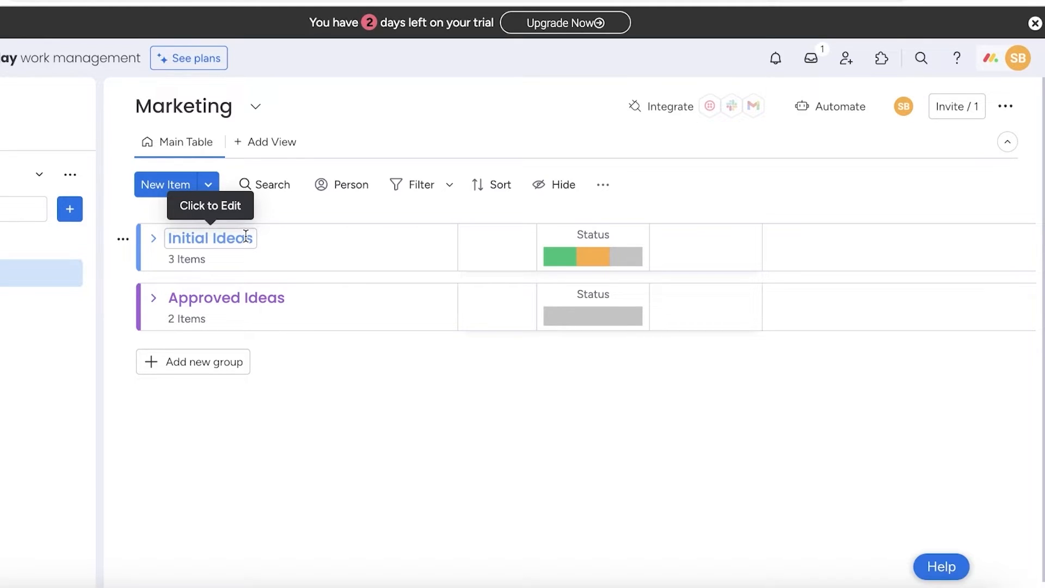
left_click(207, 368)
left_click(197, 371)
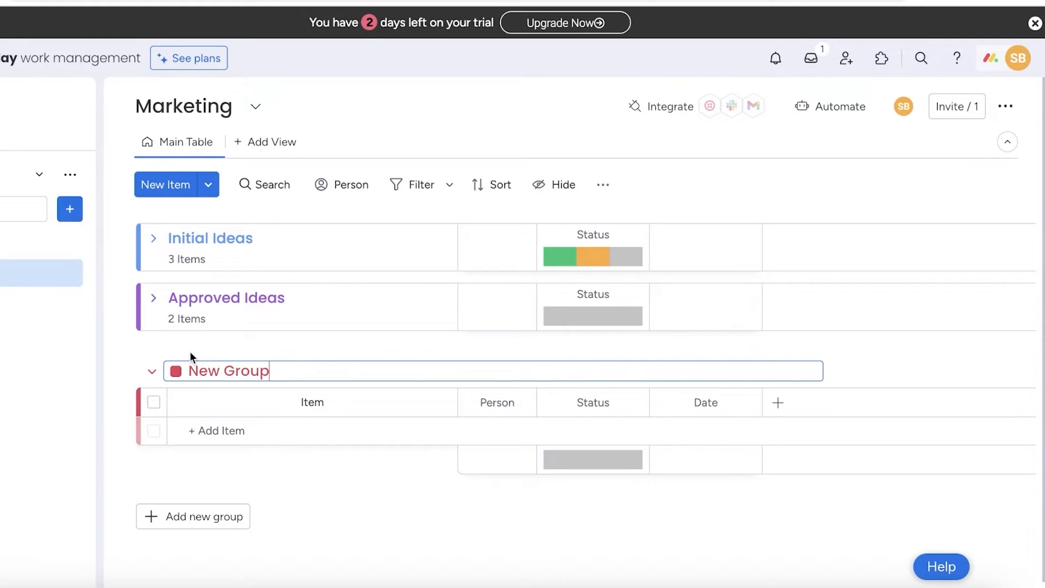
triple_click(219, 370)
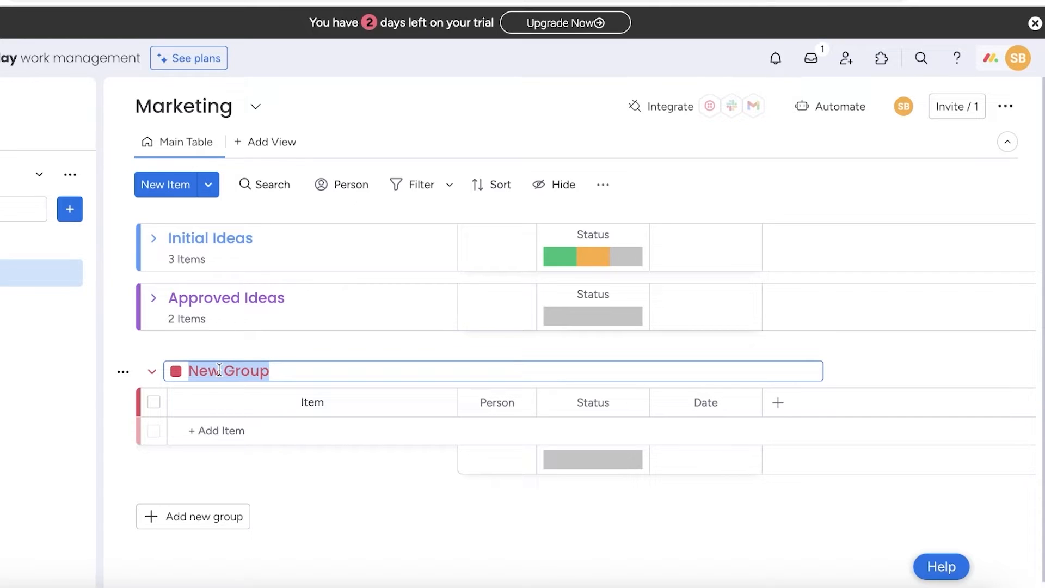
type("Working on Ideas")
key("Return")
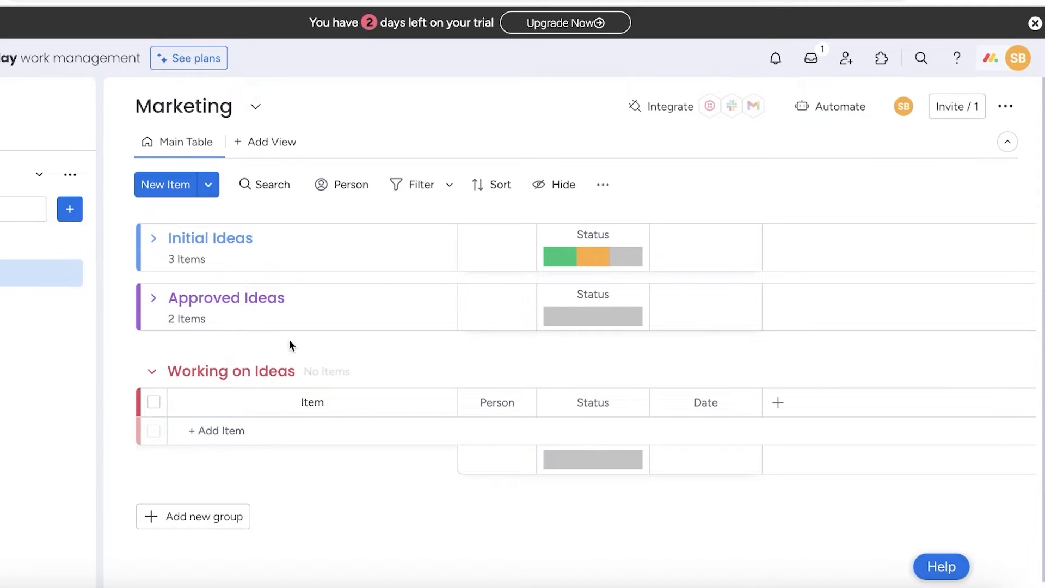
- Change the Working on Ideas group's color to light blue
left_click(251, 370)
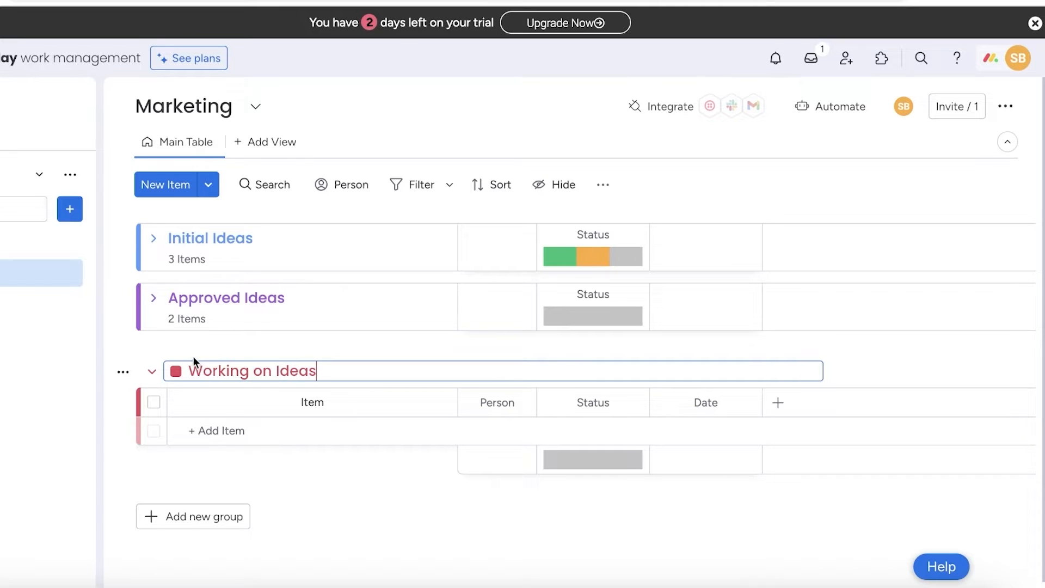
left_click(178, 371)
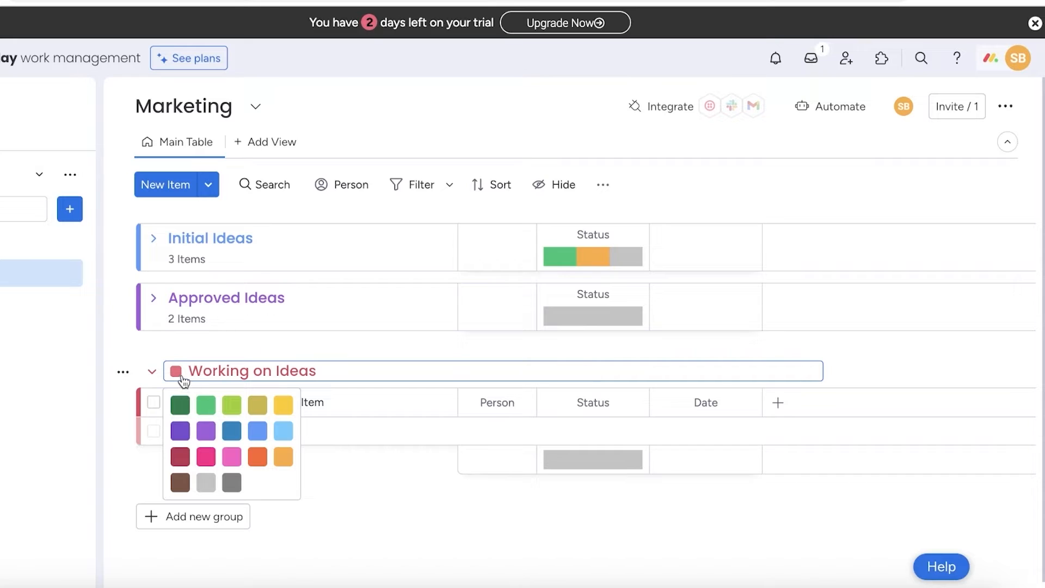
left_click(258, 432)
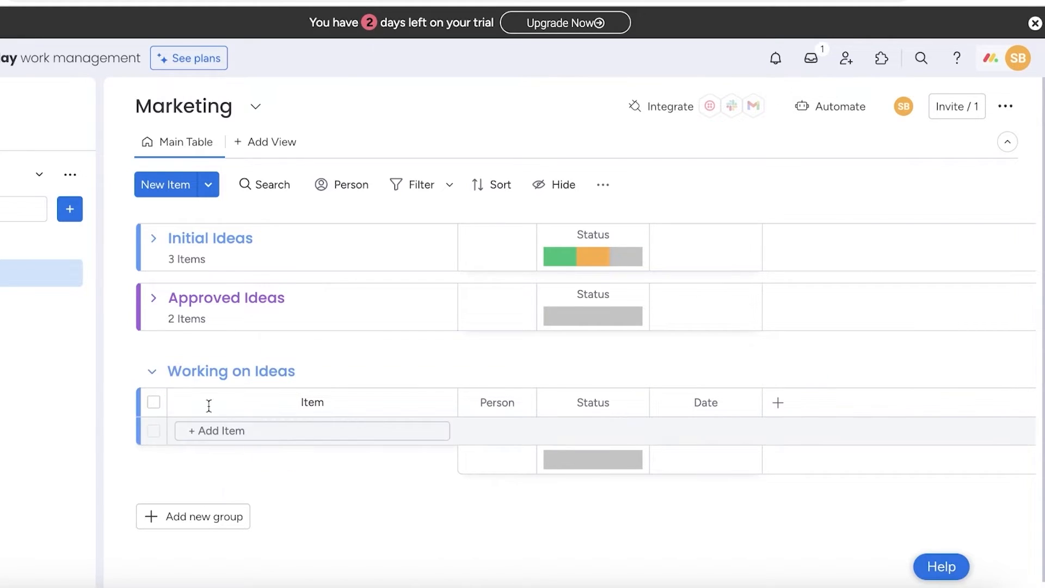
left_click(153, 371)
left_click(154, 368)
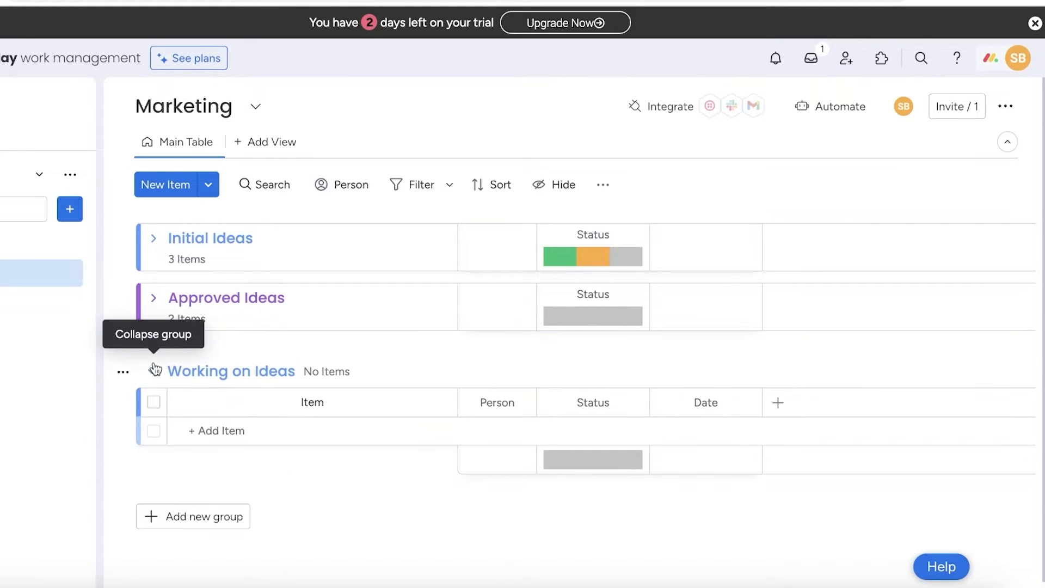
- Set the Working on Ideas group's color to dark green and collapse the group
left_click(177, 372)
left_click(175, 371)
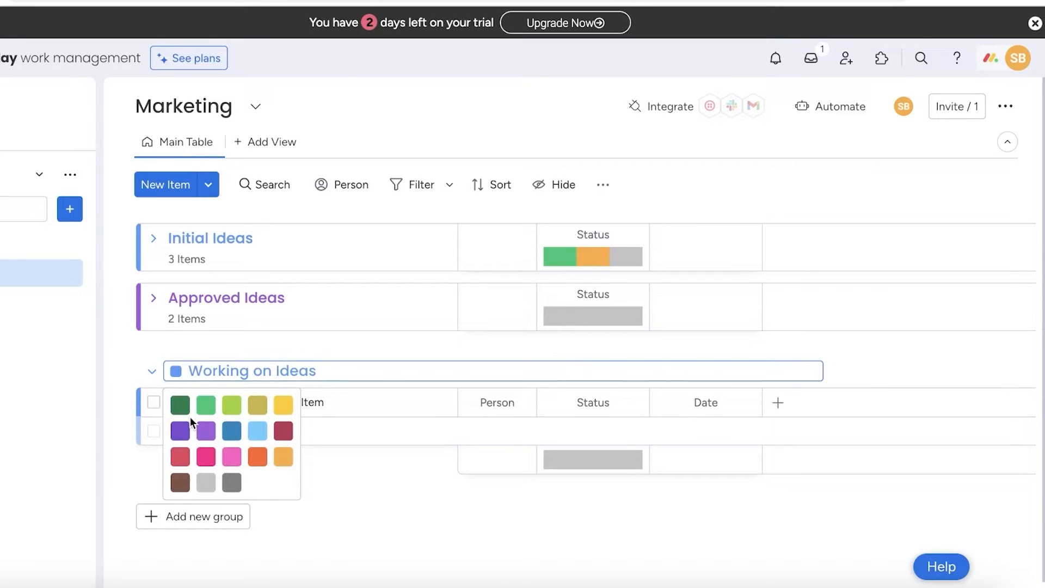
left_click(181, 406)
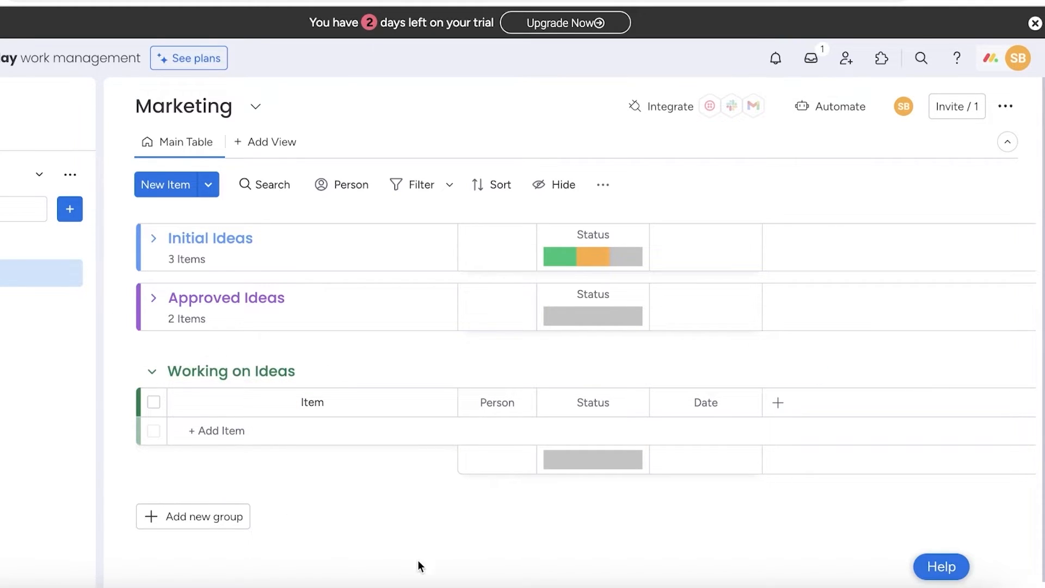
left_click(152, 371)
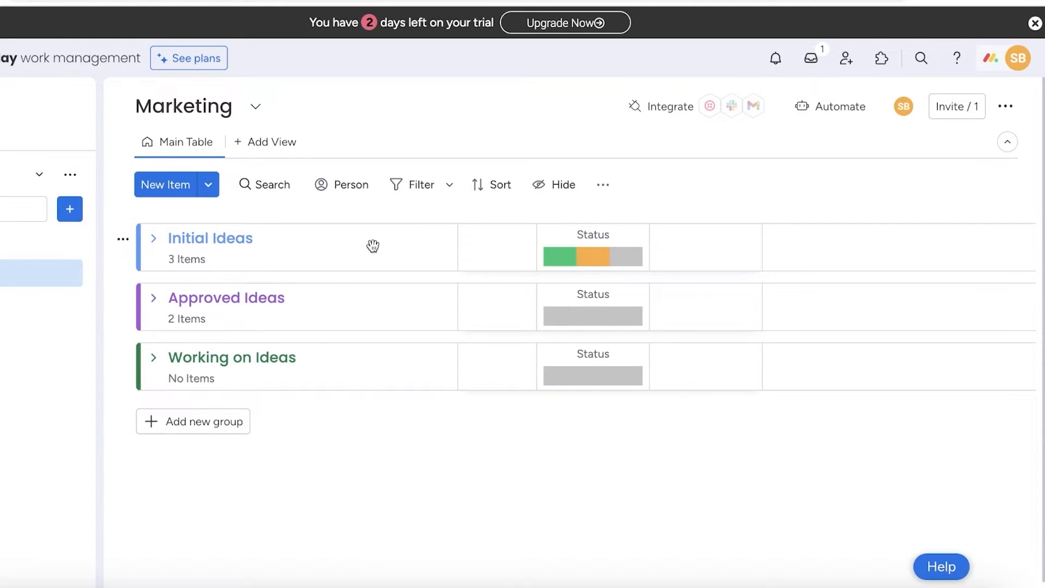
- Try reordering the collapsed groups, returning them to the order Initial Ideas, Approved Ideas, Working on Ideas
left_click_drag(373, 246, 376, 320)
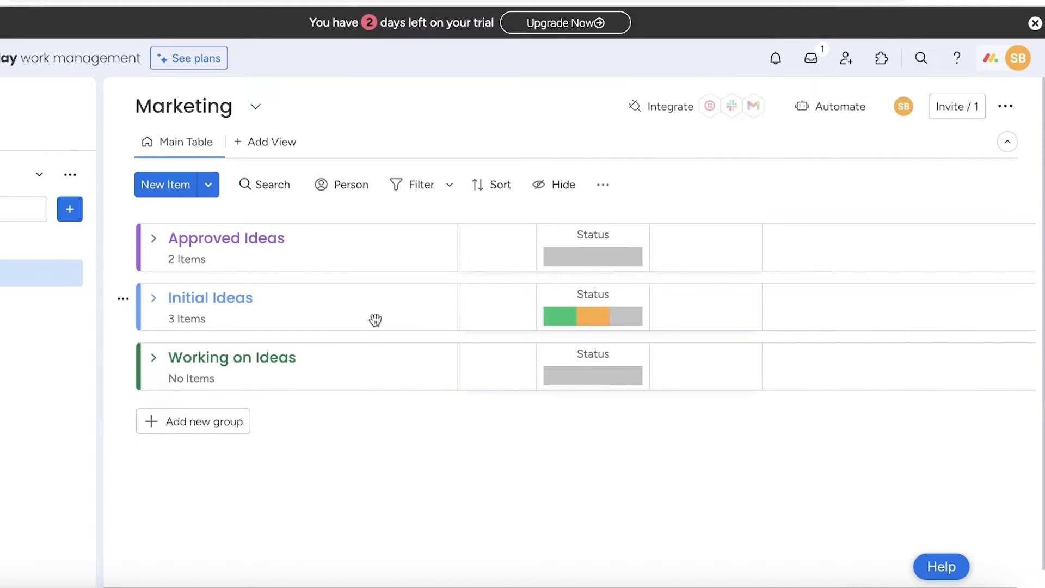
left_click_drag(299, 240, 348, 387)
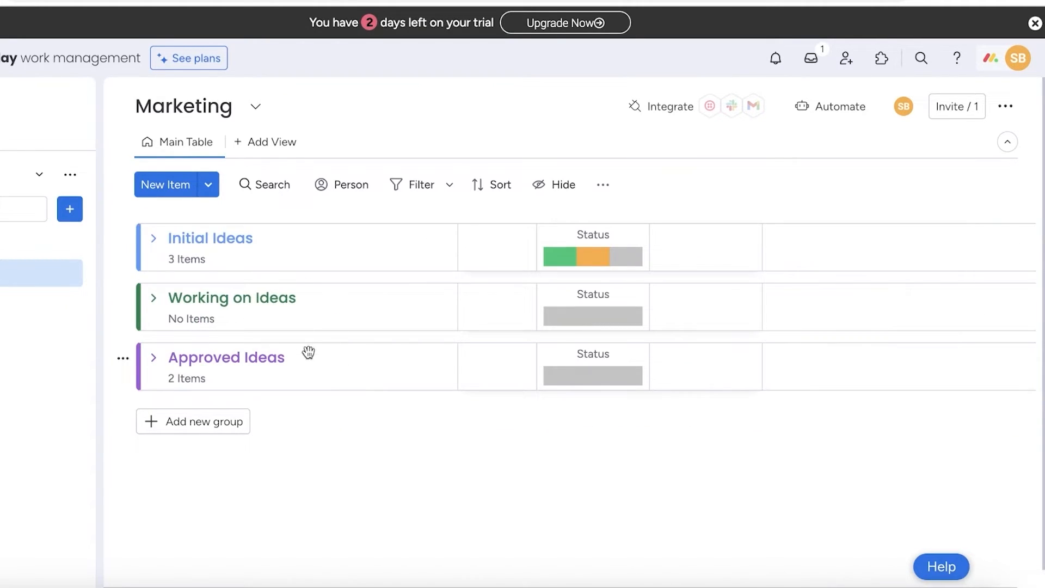
left_click_drag(308, 353, 299, 259)
left_click_drag(306, 296, 240, 180)
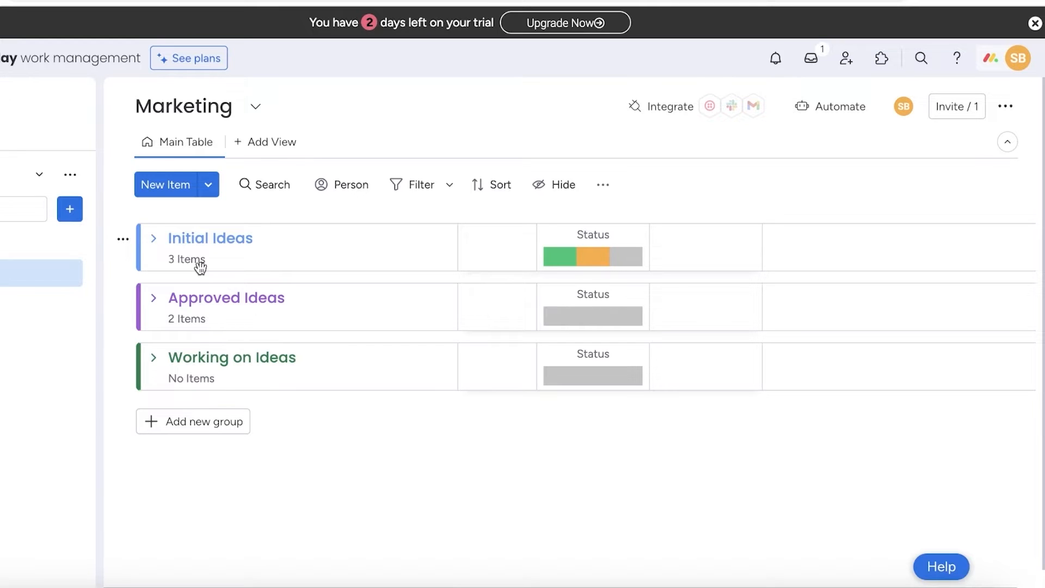
- Expand the Initial Ideas group and delete Item 1, Item 2 and Item 3
left_click(157, 238)
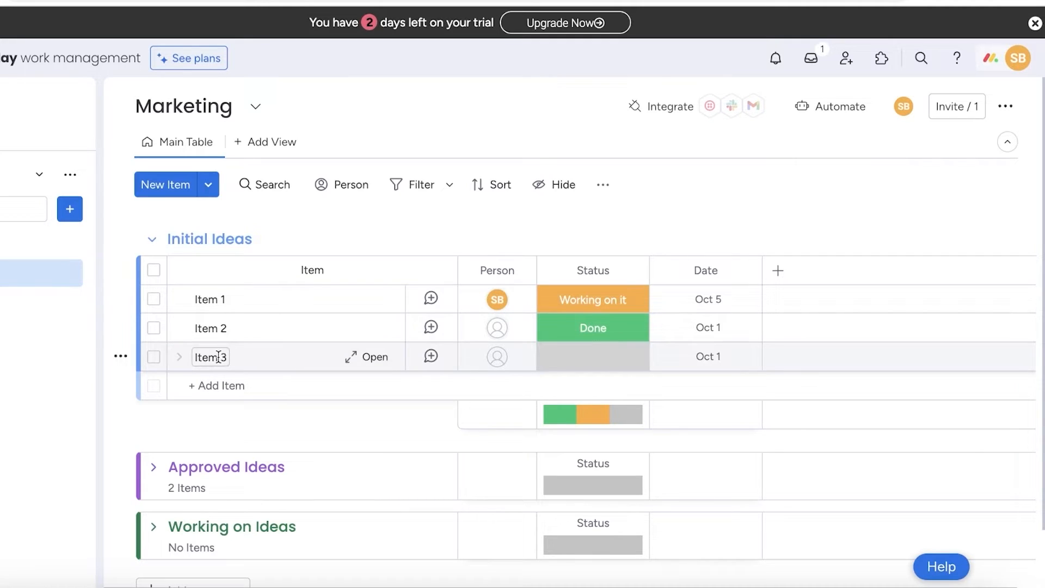
left_click(154, 357)
left_click(154, 328)
left_click(153, 298)
left_click(655, 527)
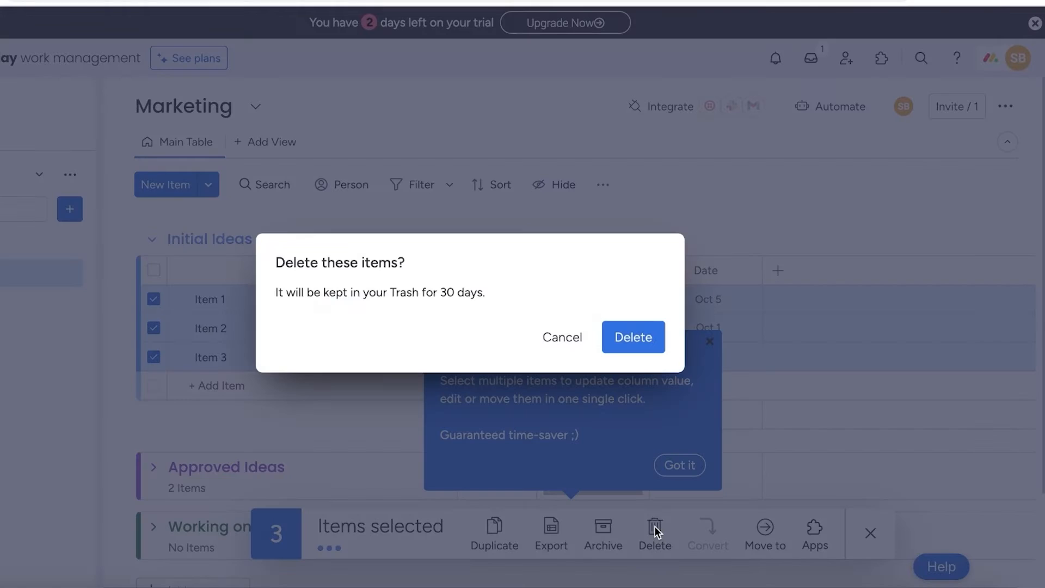
left_click(631, 338)
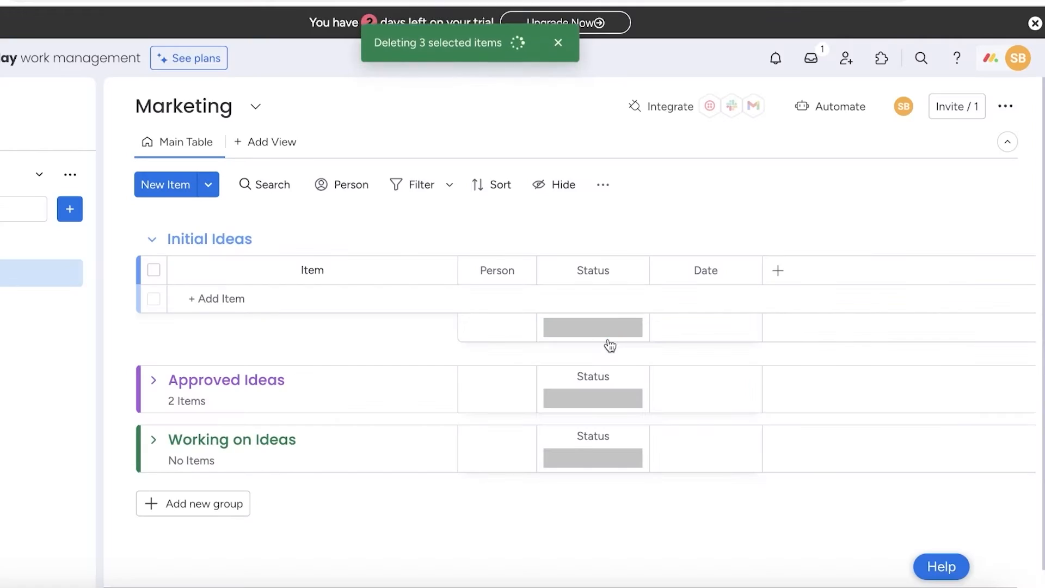
- Expand the Approved Ideas group and delete Item 4 and Item 5
left_click(155, 381)
left_click(154, 441)
left_click(155, 470)
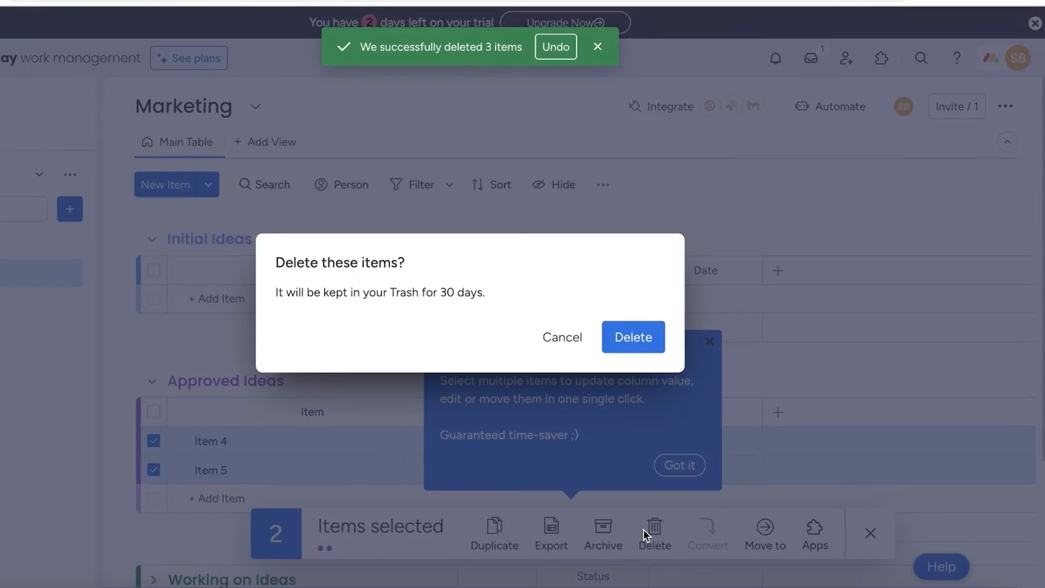
left_click(646, 532)
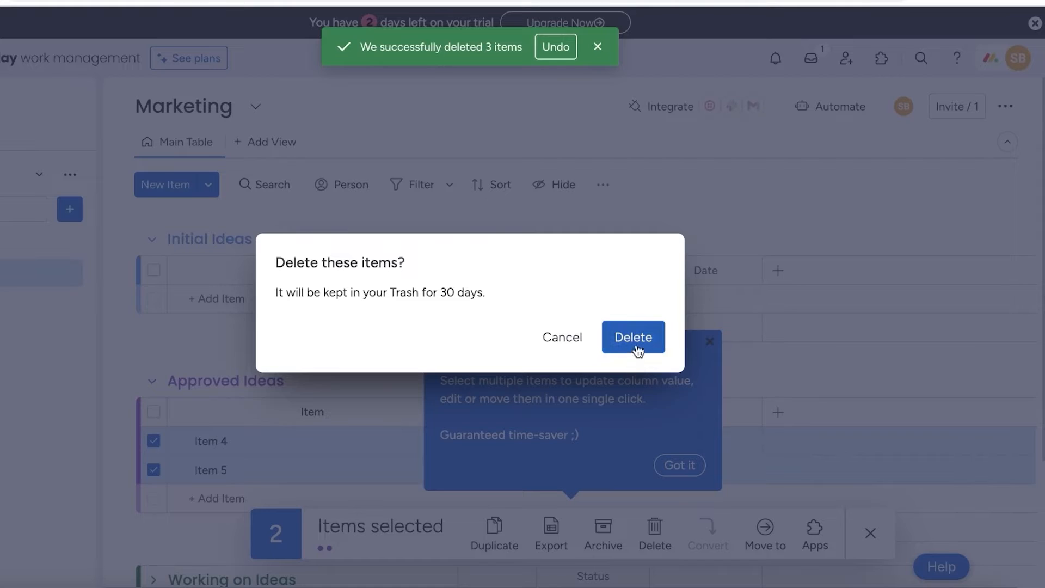
left_click(635, 340)
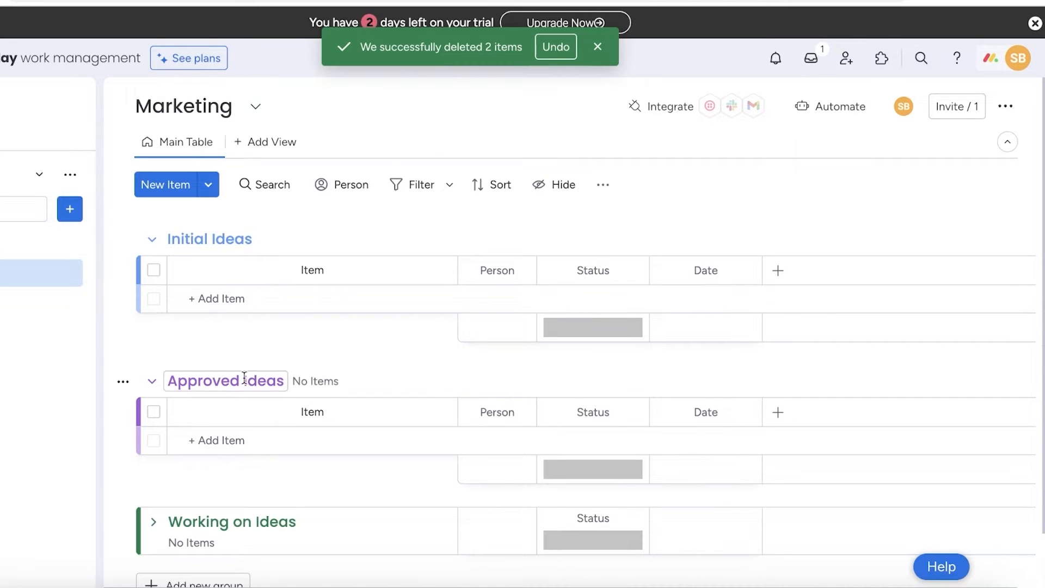
- Add an item named "Emailing Facebook Group Members" to the Initial Ideas group
left_click(153, 241)
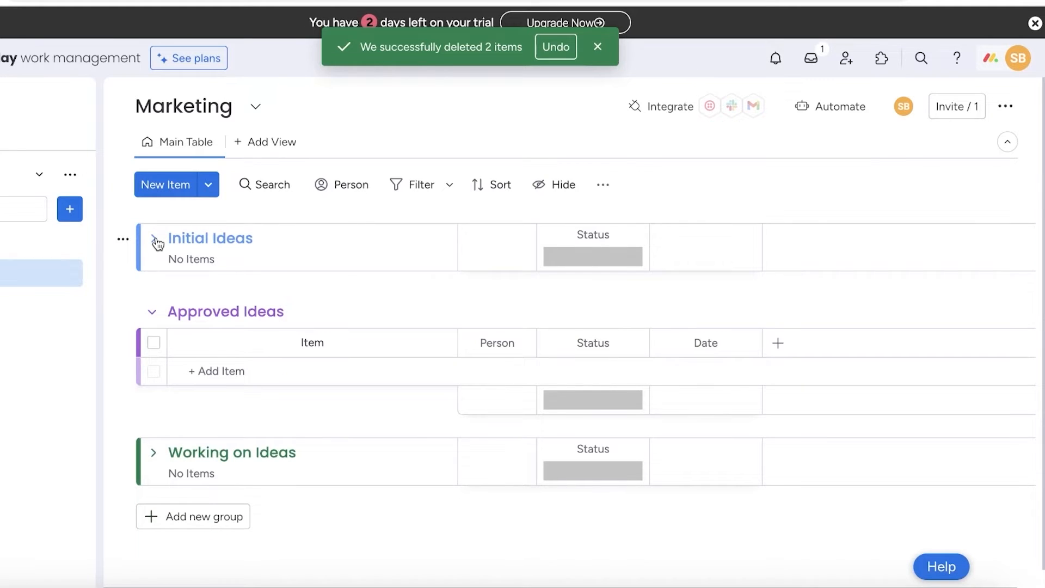
left_click(155, 242)
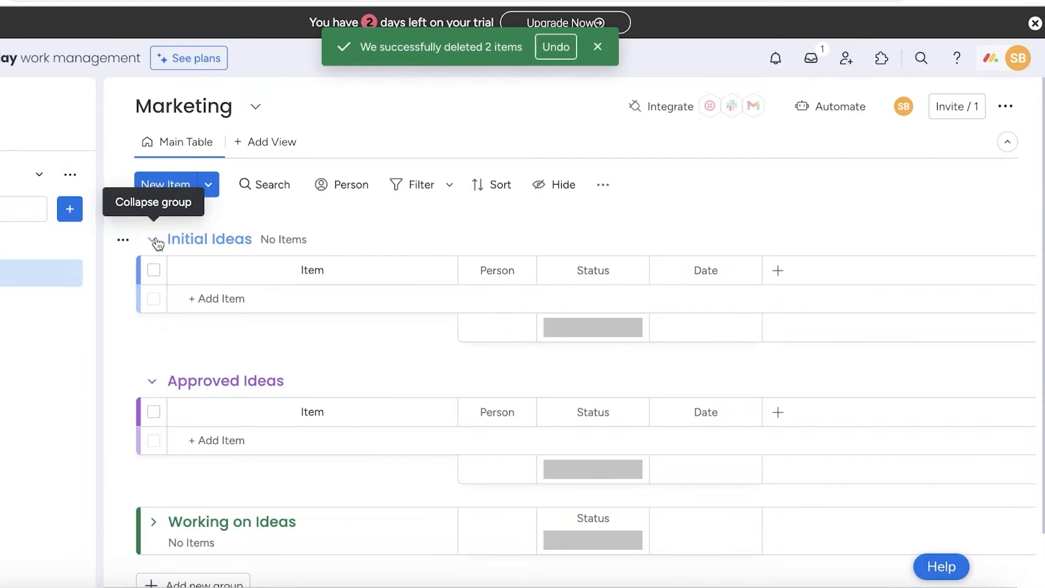
left_click(218, 299)
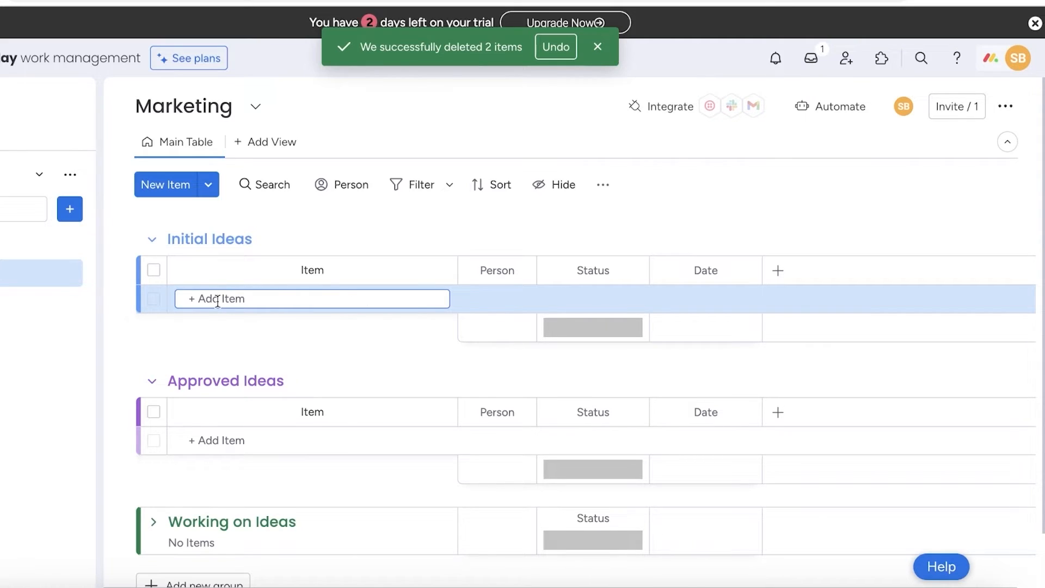
key("Return")
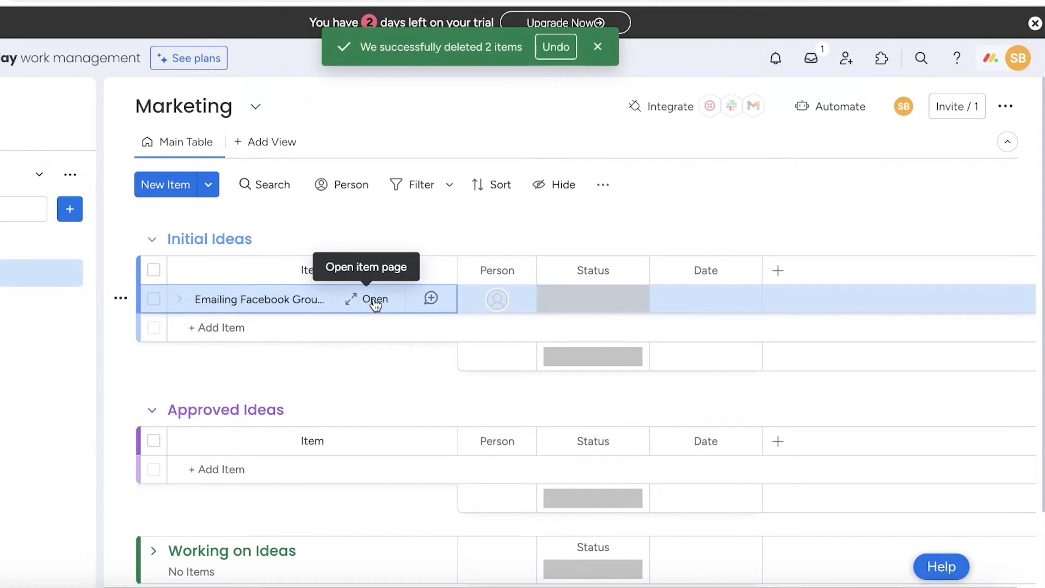
- Examine the updates, files and activity log of the Emailing Facebook Group Members item, closing it without posting
left_click(351, 303)
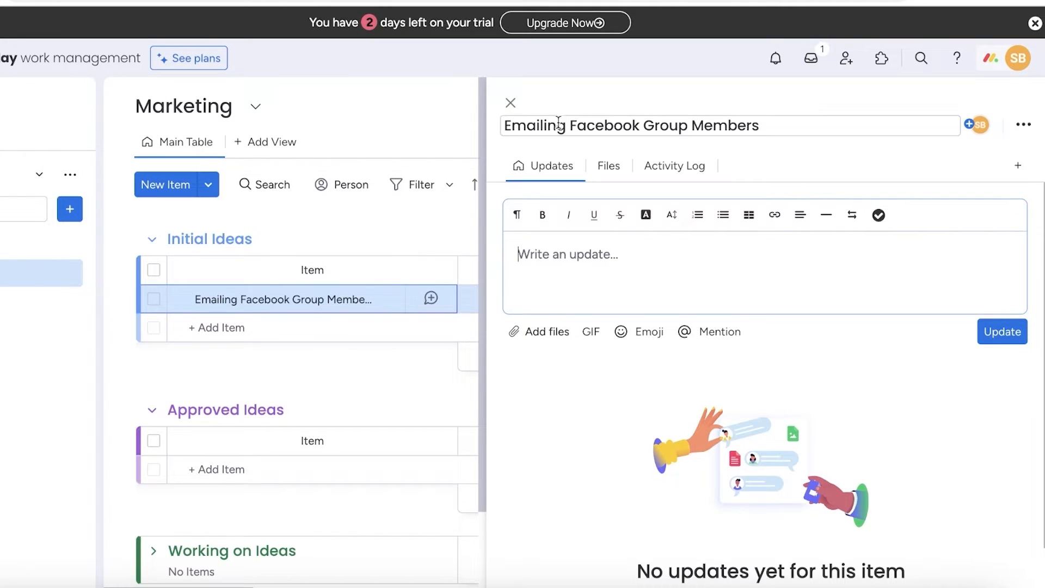
left_click(552, 260)
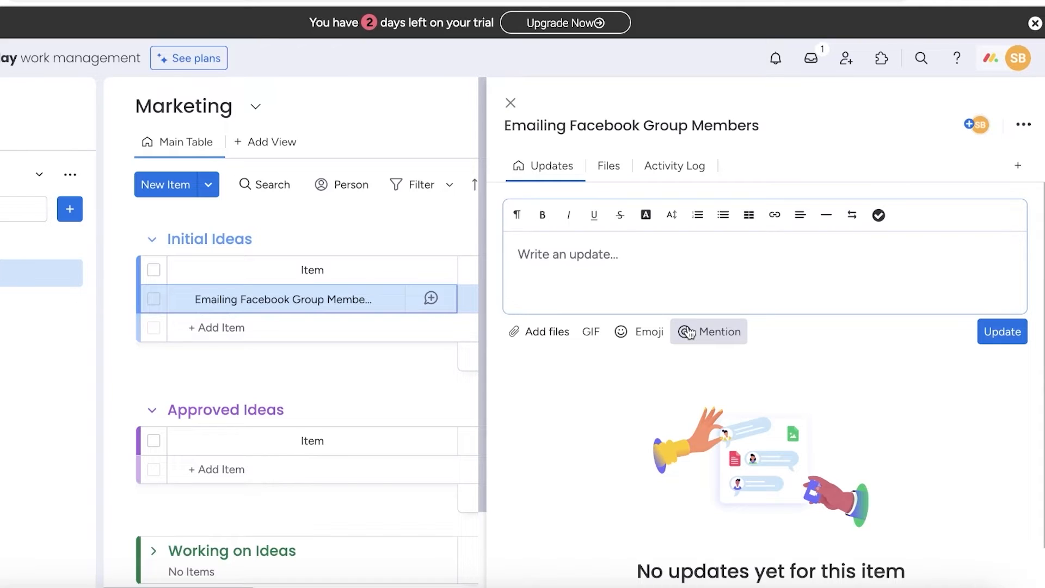
left_click(605, 166)
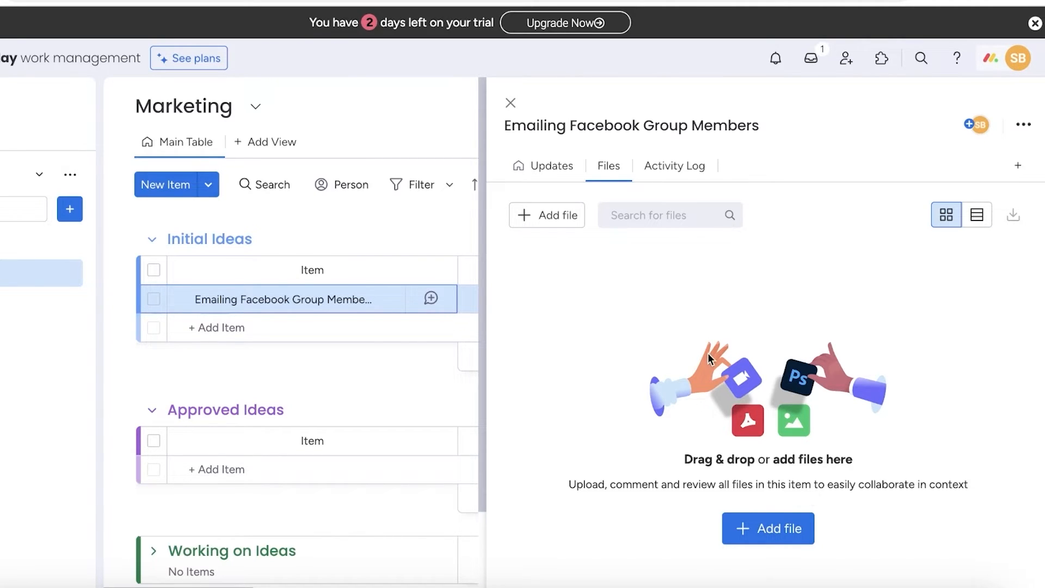
left_click(670, 177)
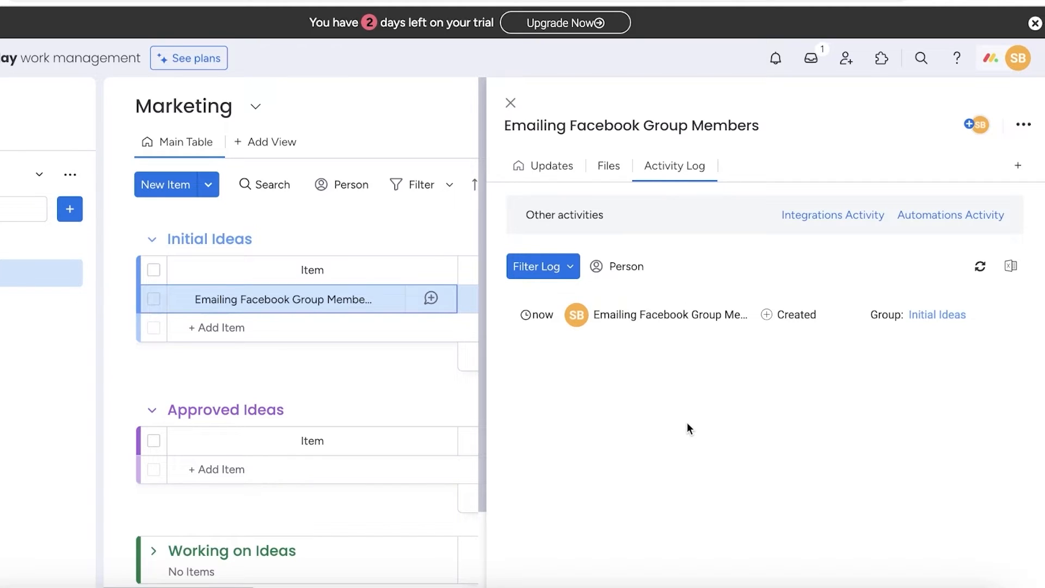
left_click(539, 167)
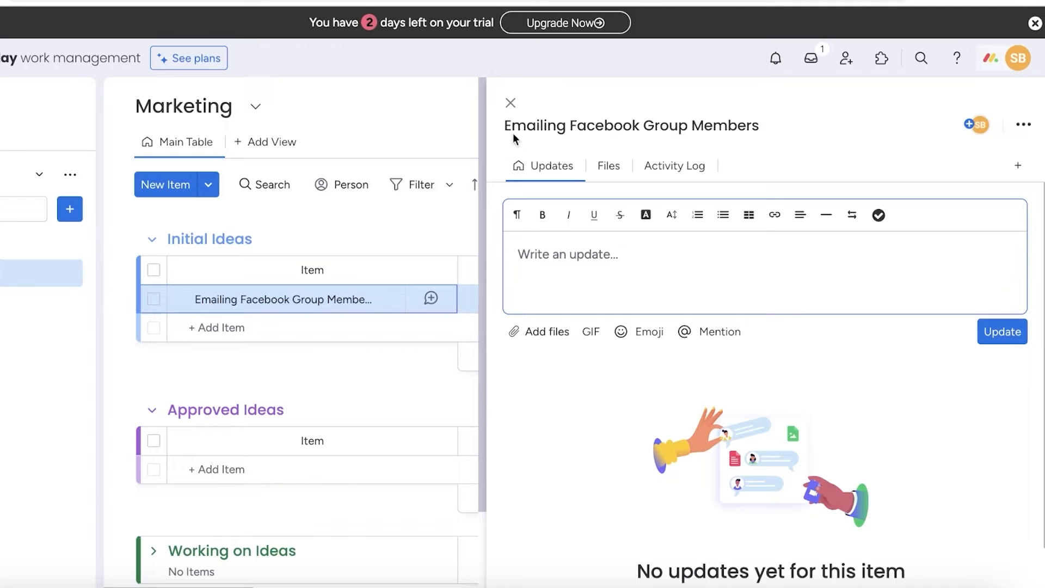
left_click(510, 103)
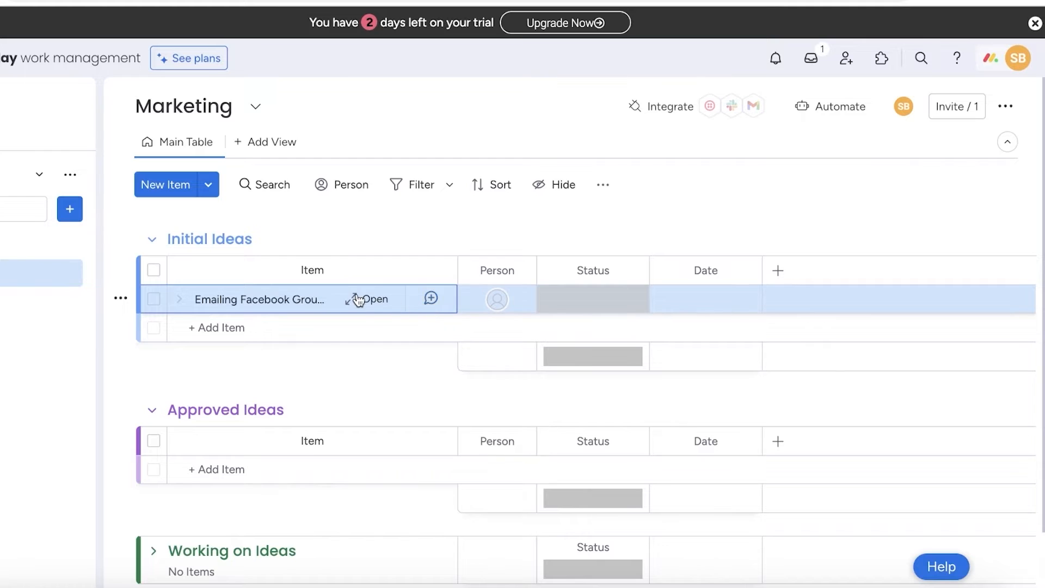
- Move the Emailing Facebook Group Members item from Initial Ideas to the Approved Ideas group
left_click(154, 299)
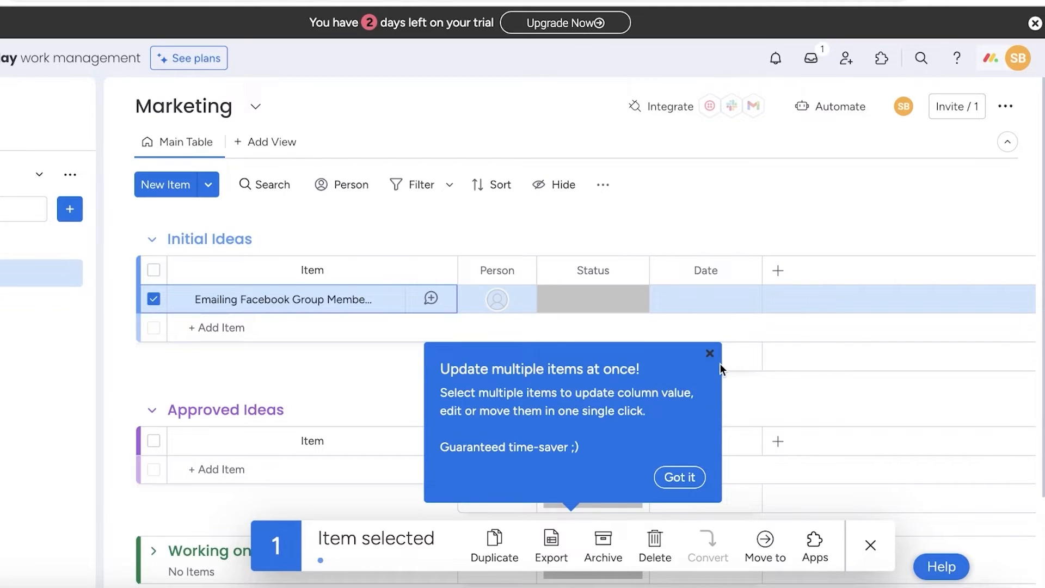
left_click(710, 353)
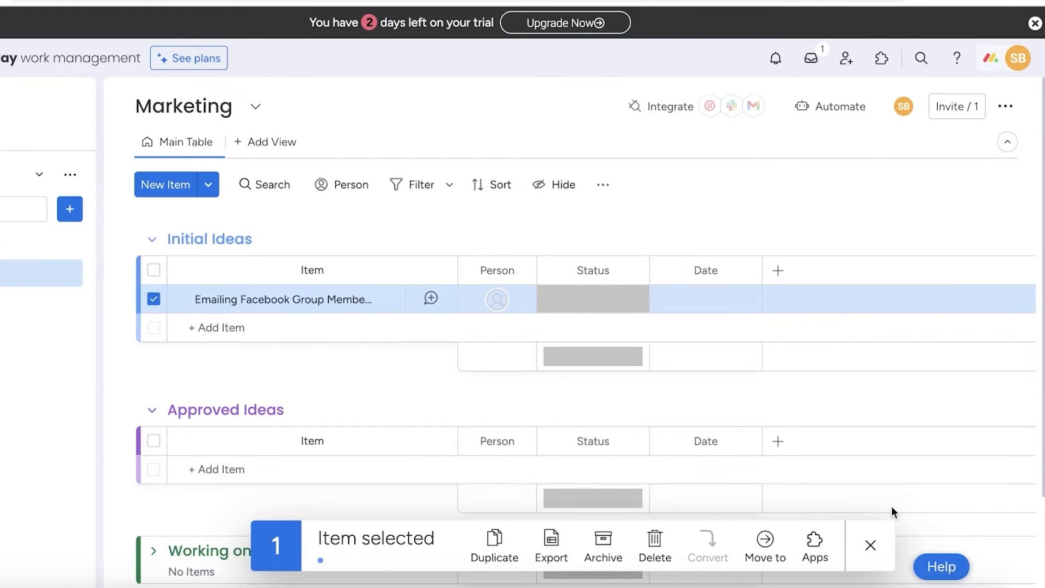
left_click(770, 539)
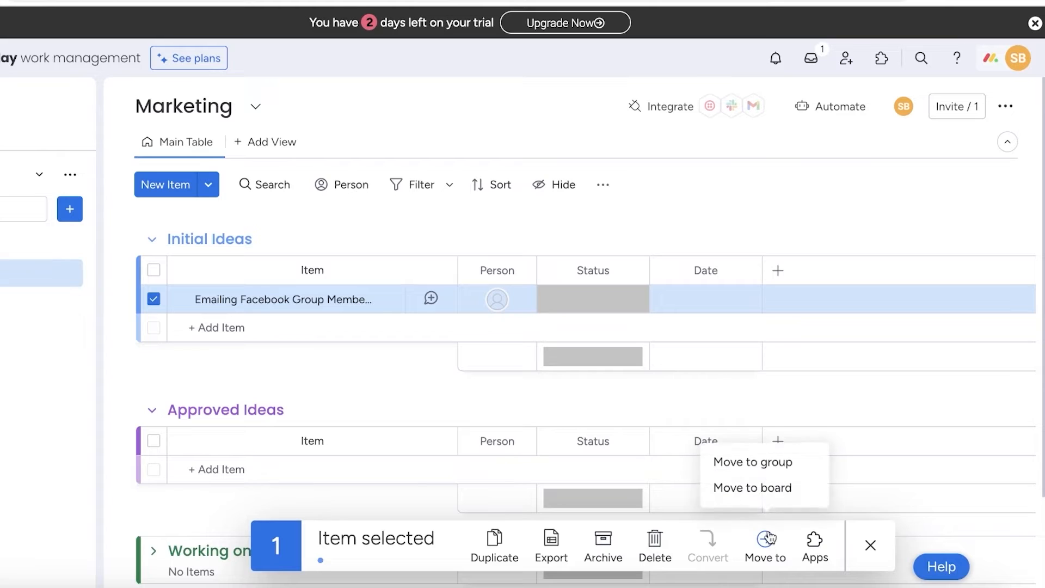
left_click(782, 472)
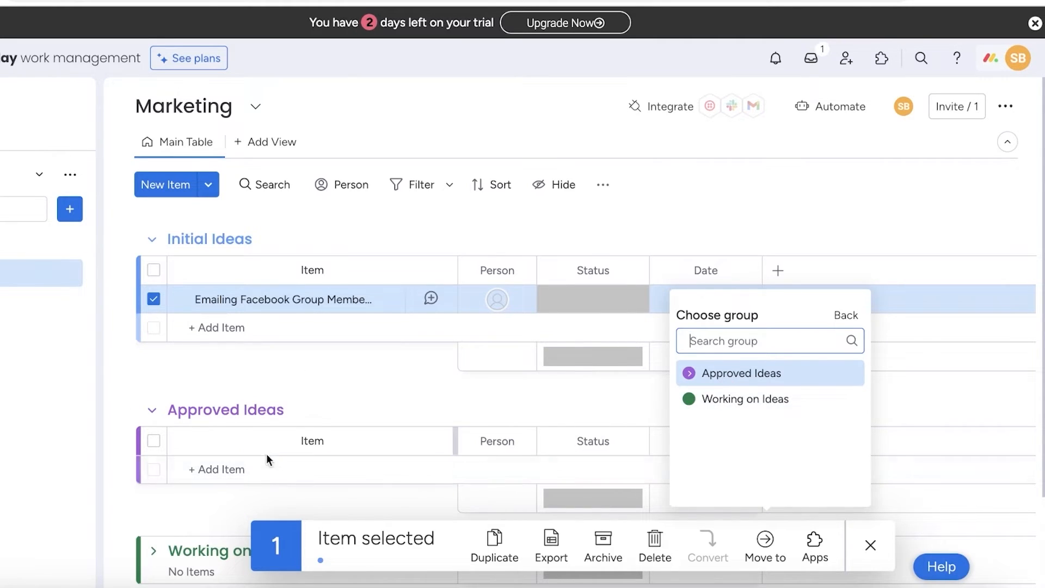
left_click(689, 372)
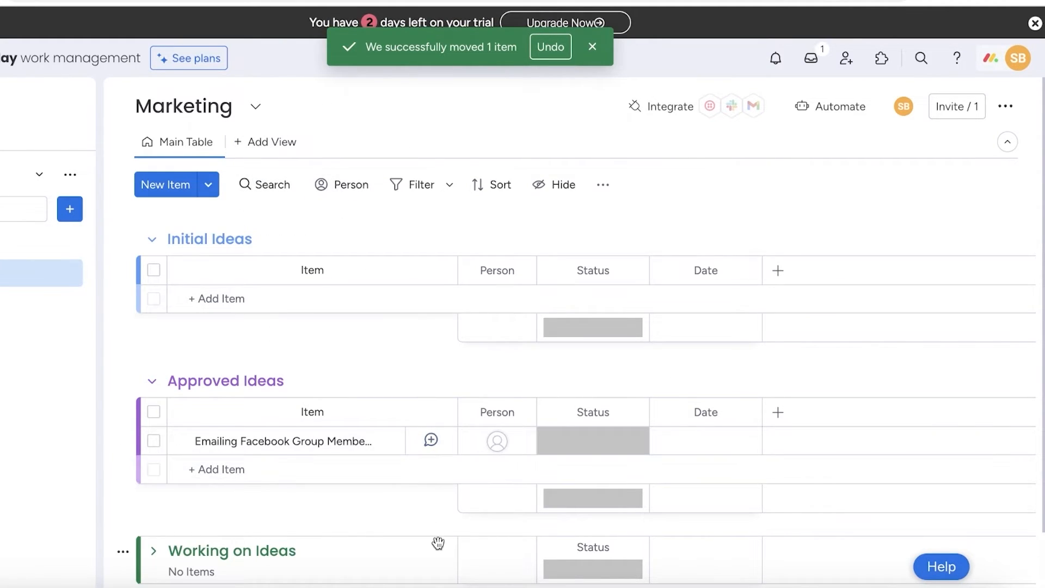
- Move the Emailing Facebook Group Members item into Working on Ideas, expand that group, and return the item to Initial Ideas
mouse_move(376, 443)
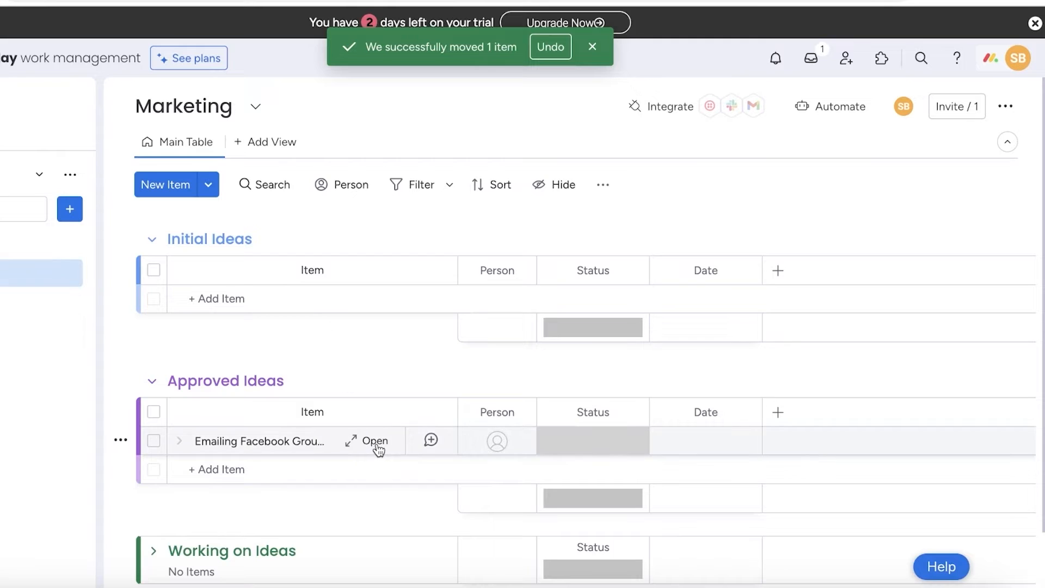
left_click_drag(180, 439, 252, 488)
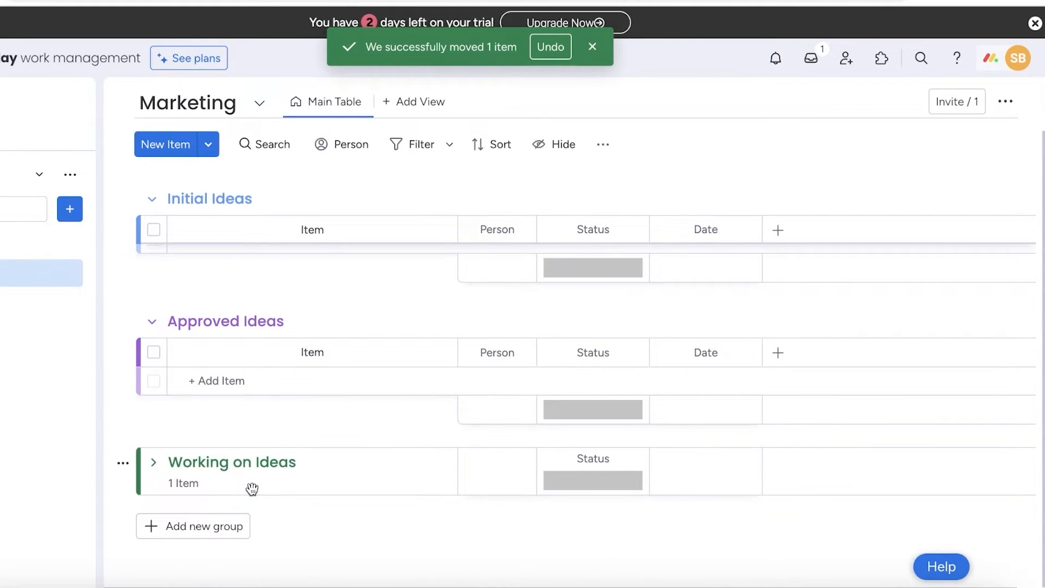
left_click(153, 462)
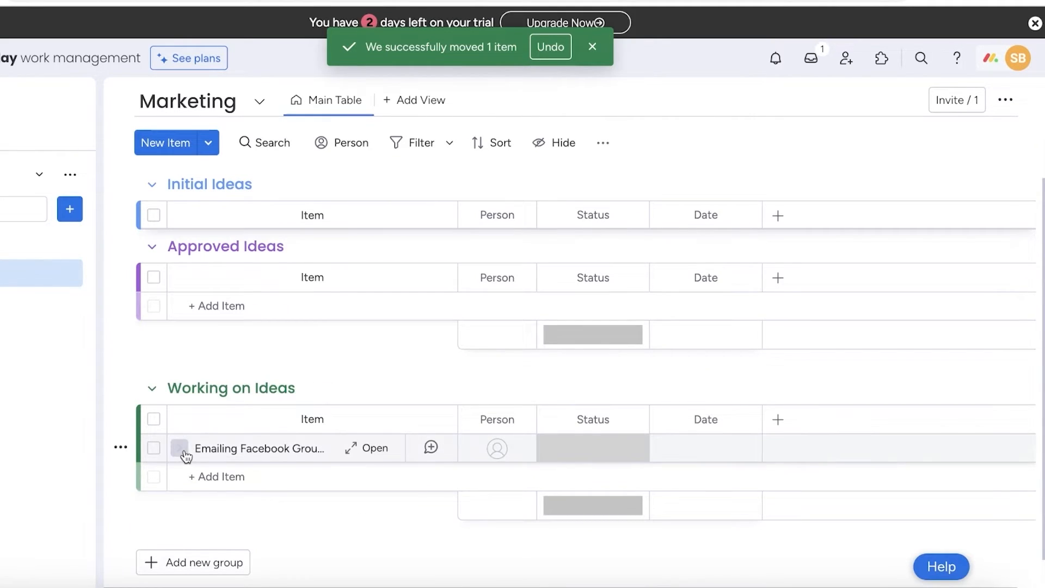
left_click_drag(191, 446, 200, 205)
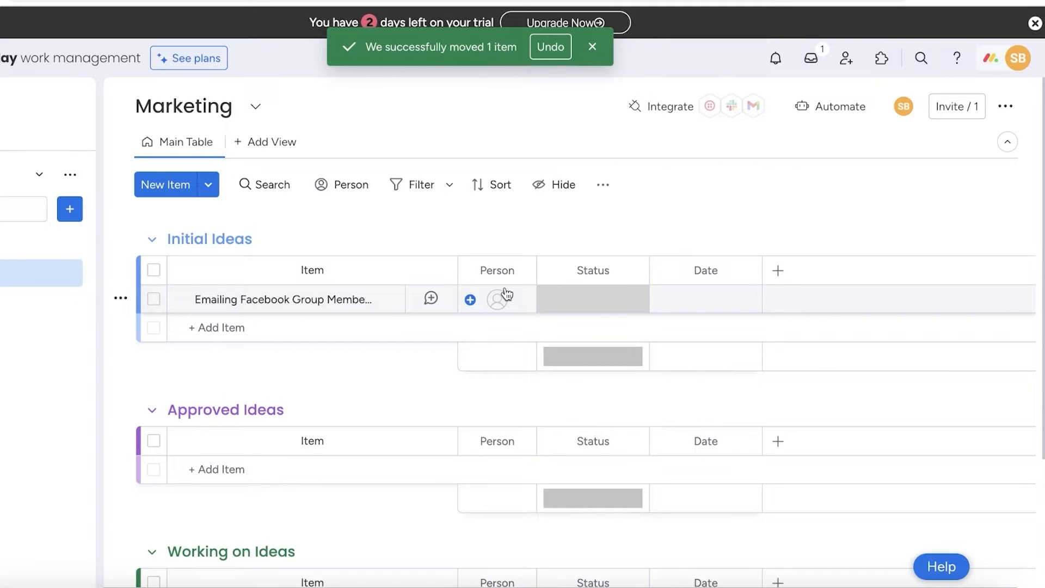
- Delete the Person, Status and Date columns from the Marketing board
left_click(520, 271)
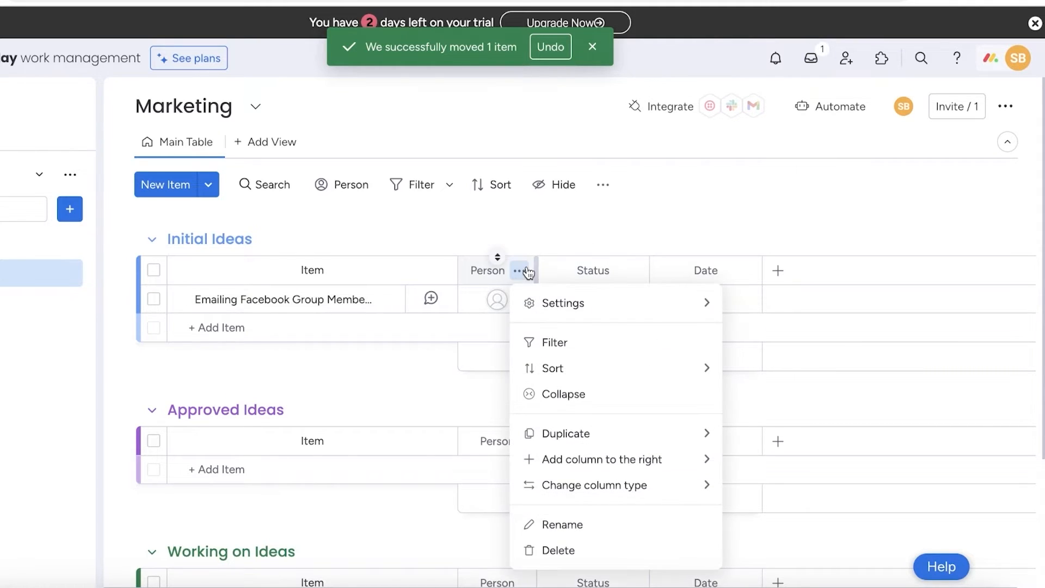
left_click(599, 551)
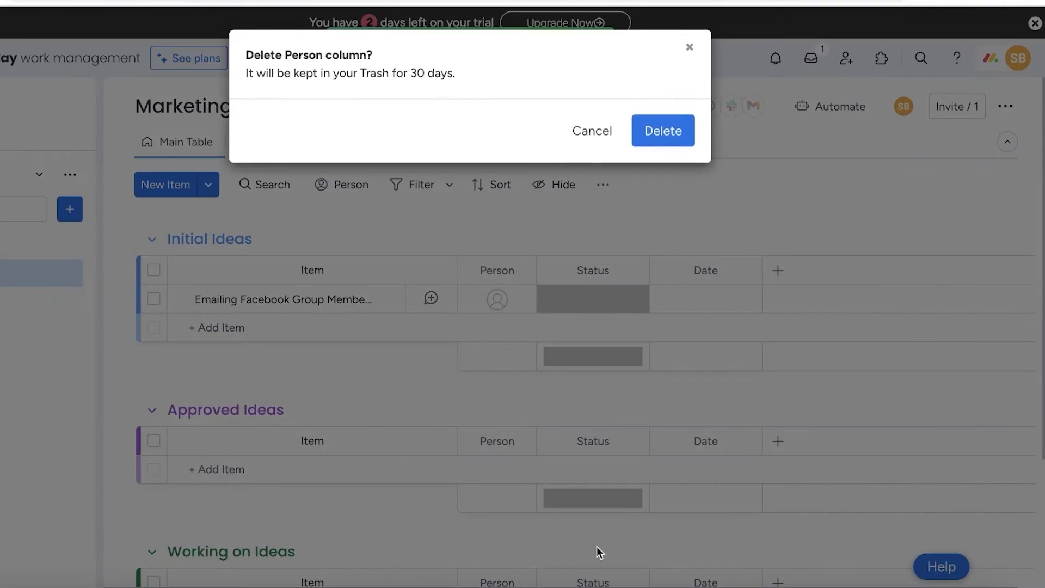
left_click(659, 134)
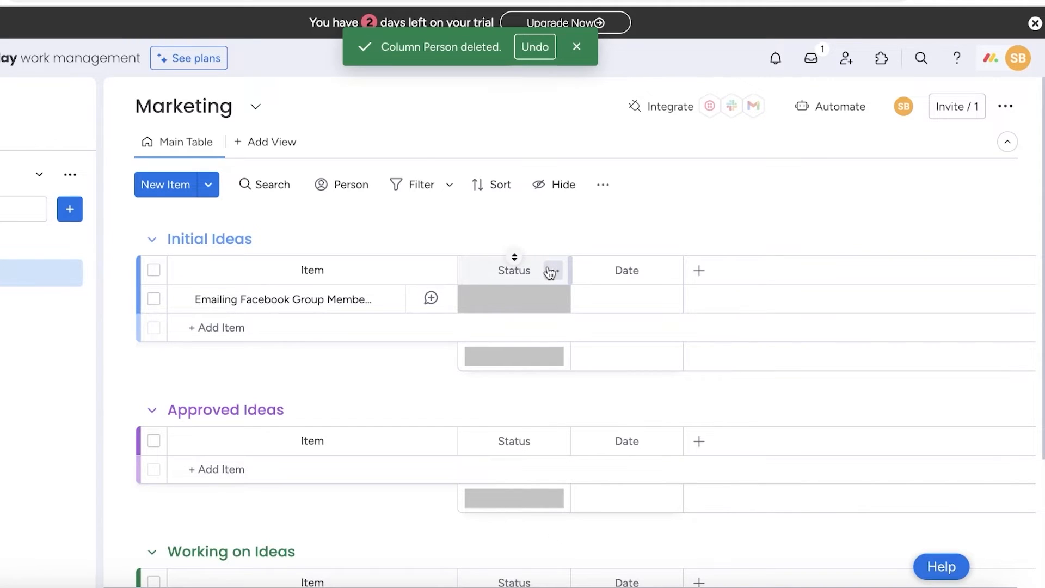
left_click(552, 271)
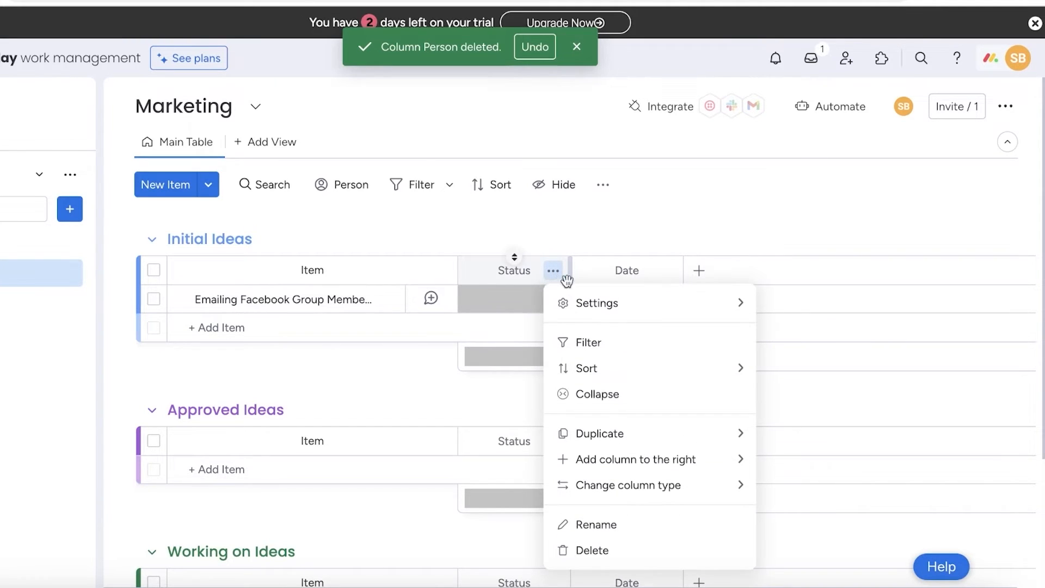
left_click(623, 548)
left_click(663, 132)
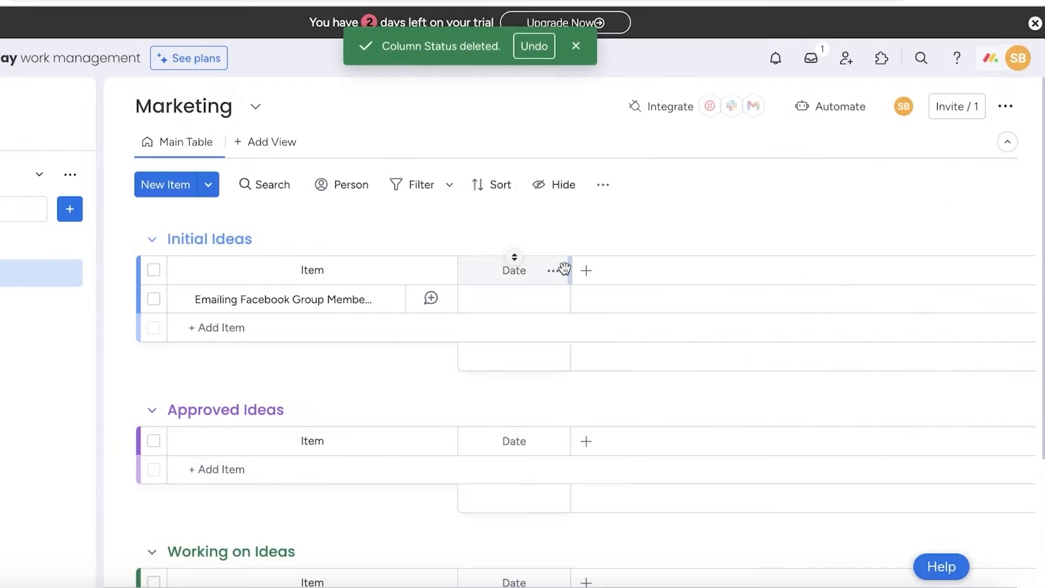
left_click(553, 271)
left_click(616, 547)
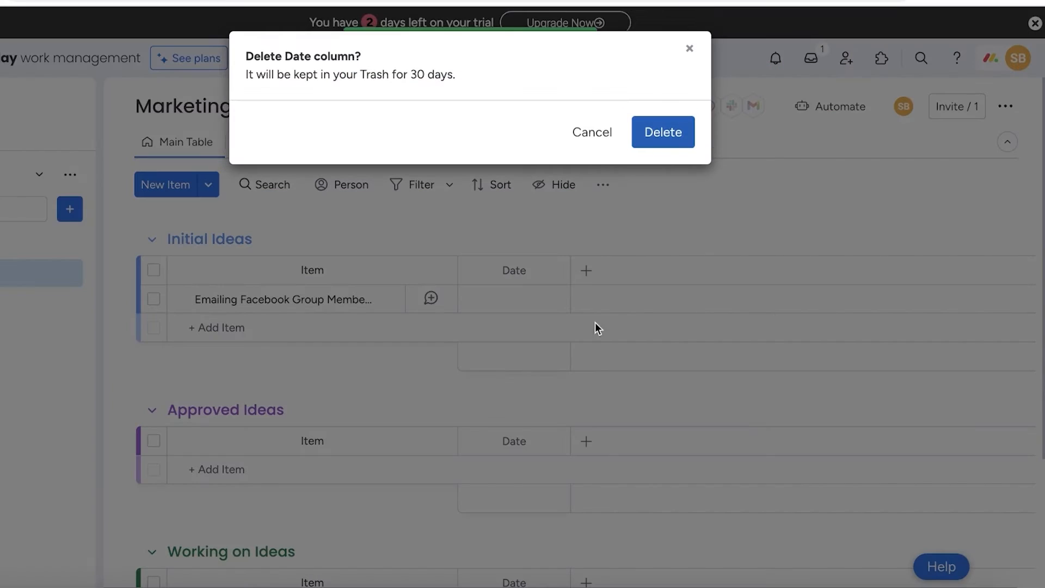
left_click(646, 131)
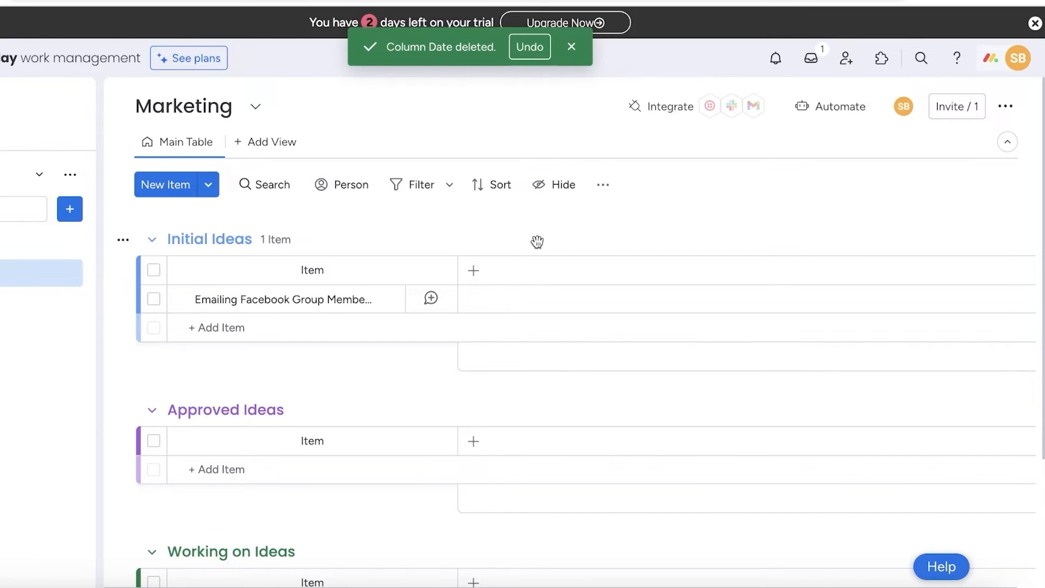
- Add a Status column to the board and view the label choices for the Emailing Facebook Group Members item
left_click(473, 271)
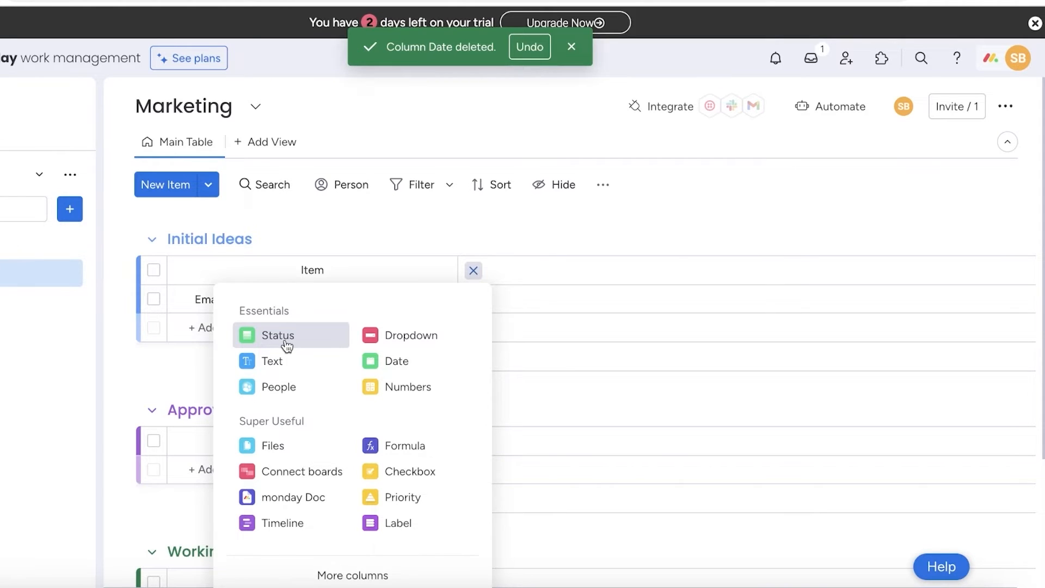
left_click(247, 337)
left_click(538, 302)
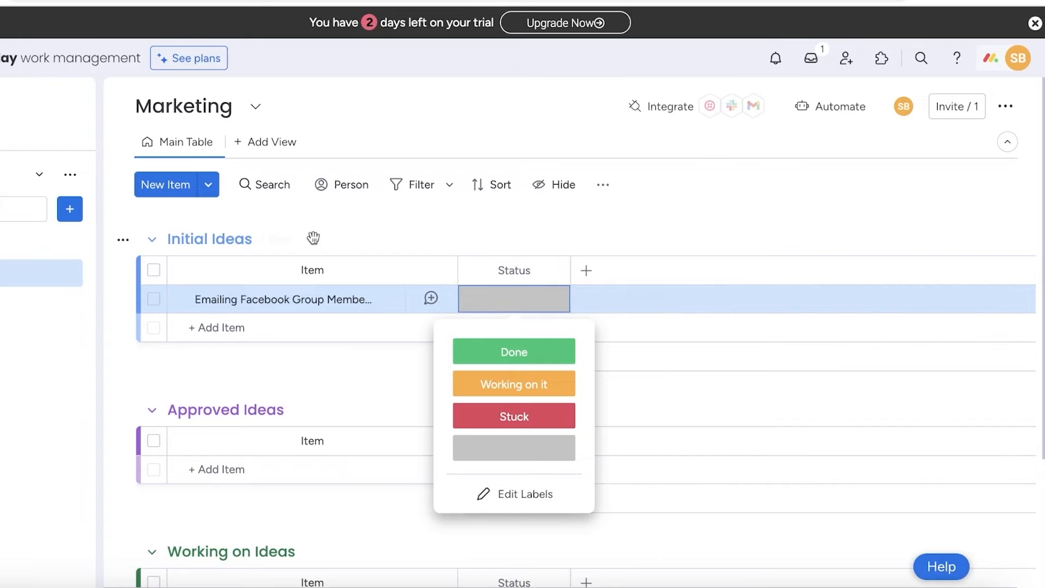
scroll(343, 387, "down", 3)
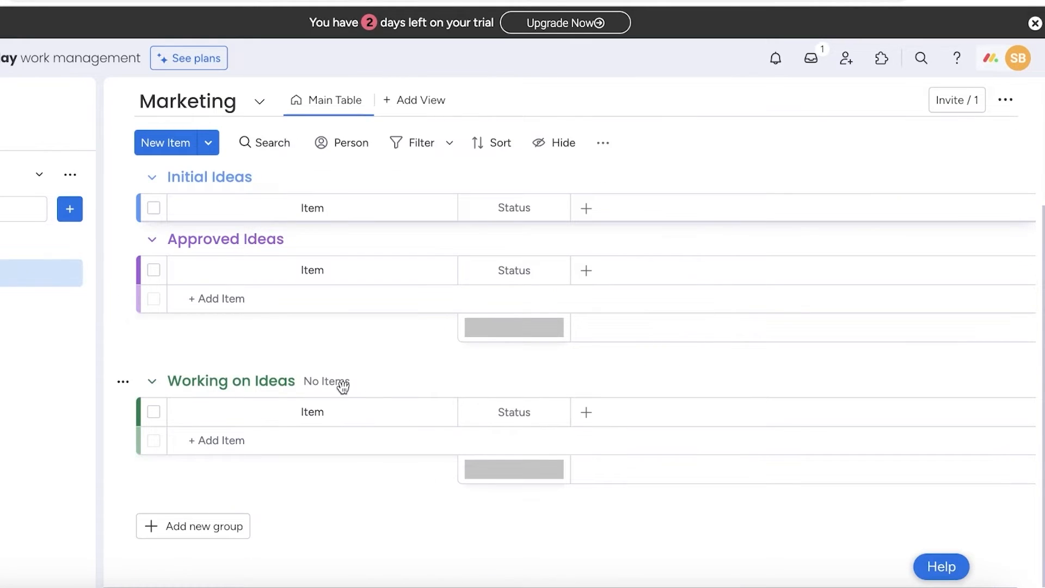
scroll(469, 306, "up", 5)
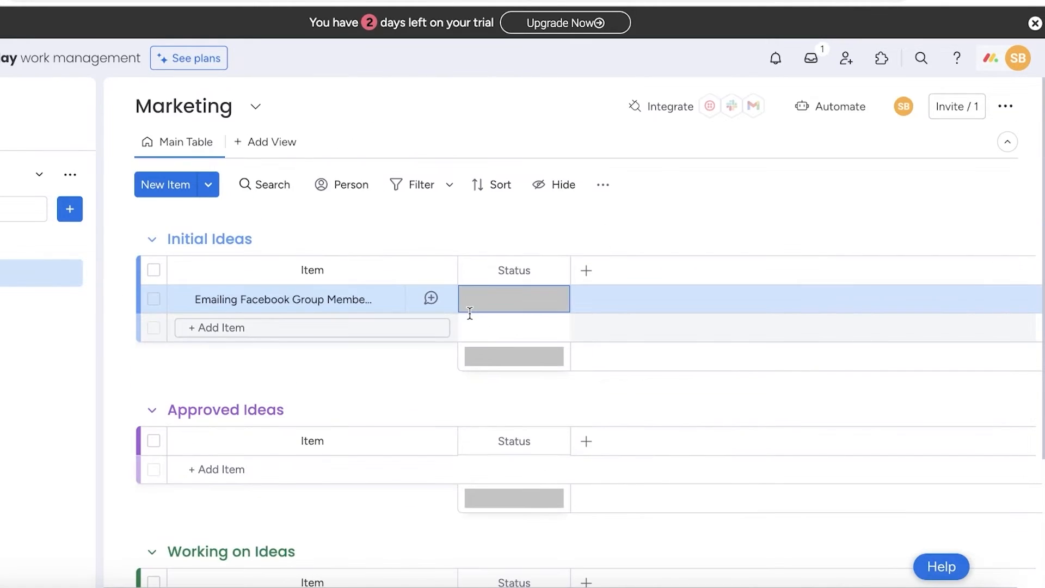
- Edit the Status column's labels, deleting Stuck, Working on it and Done
left_click(499, 305)
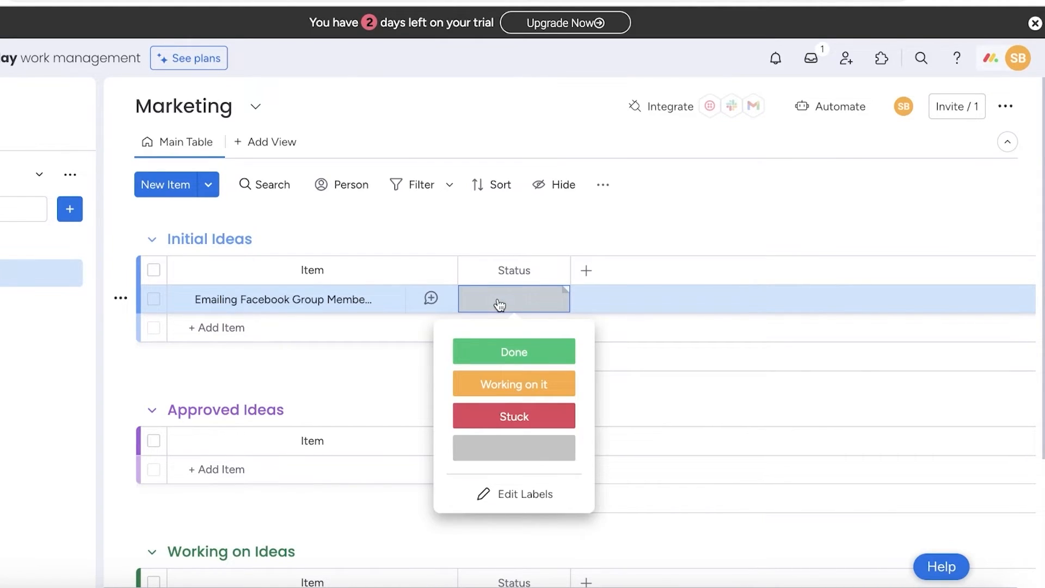
left_click(500, 497)
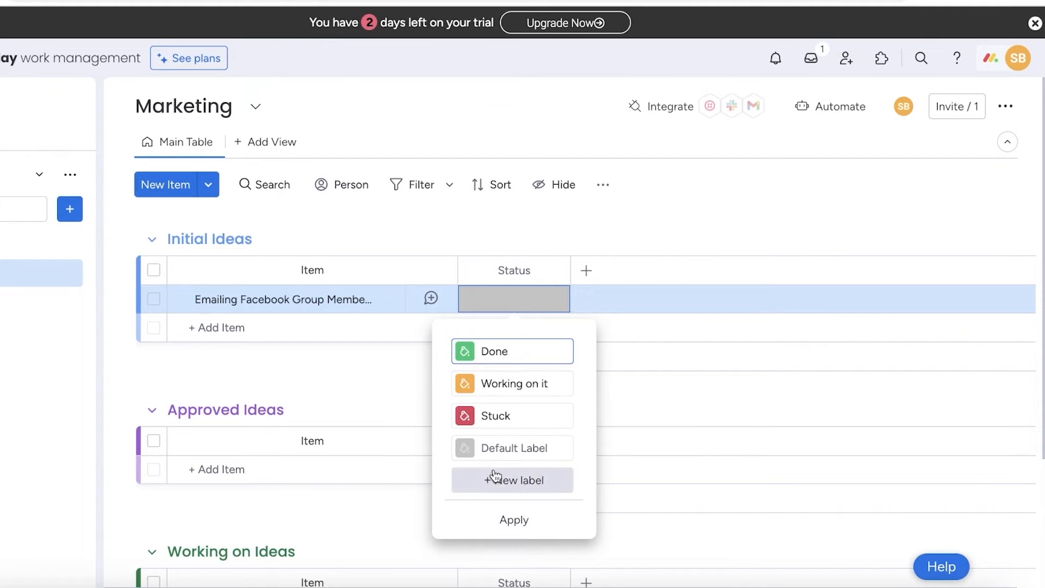
left_click(583, 416)
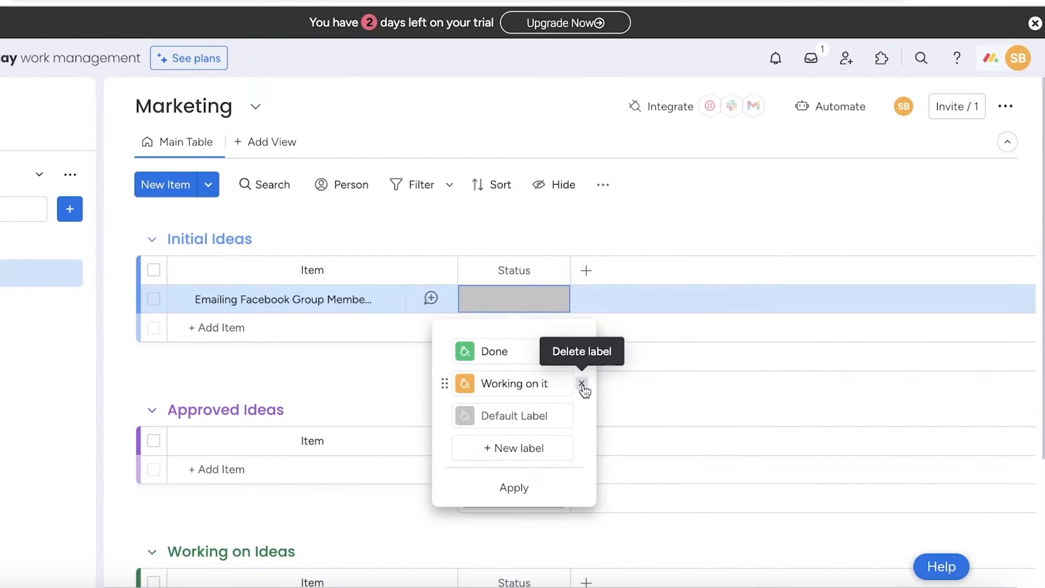
left_click(582, 384)
left_click(581, 351)
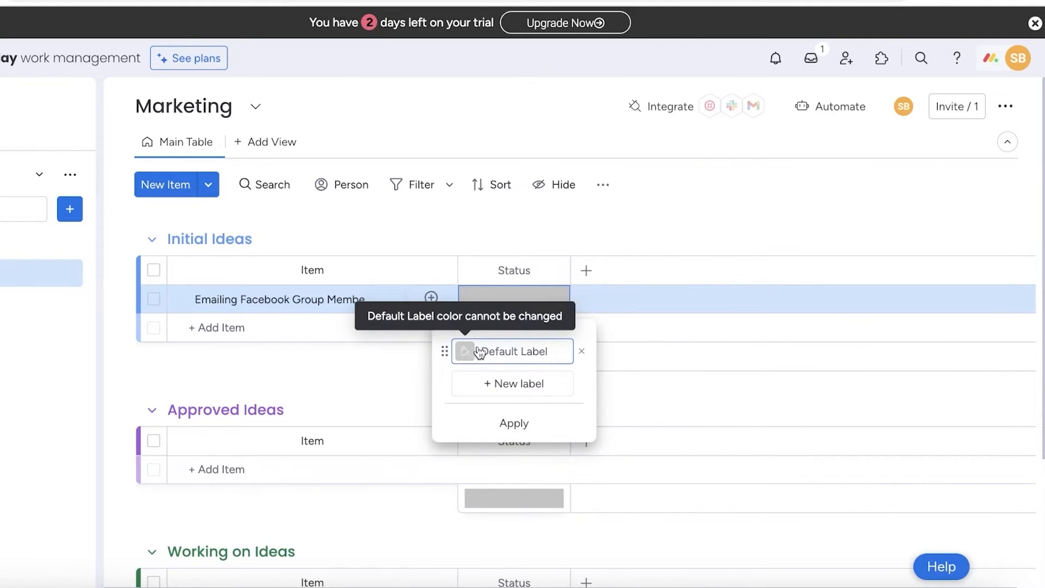
- Name the default Status label "Neutral", add the labels "Non Urgent" and "Urgent", and apply the label changes
left_click(515, 386)
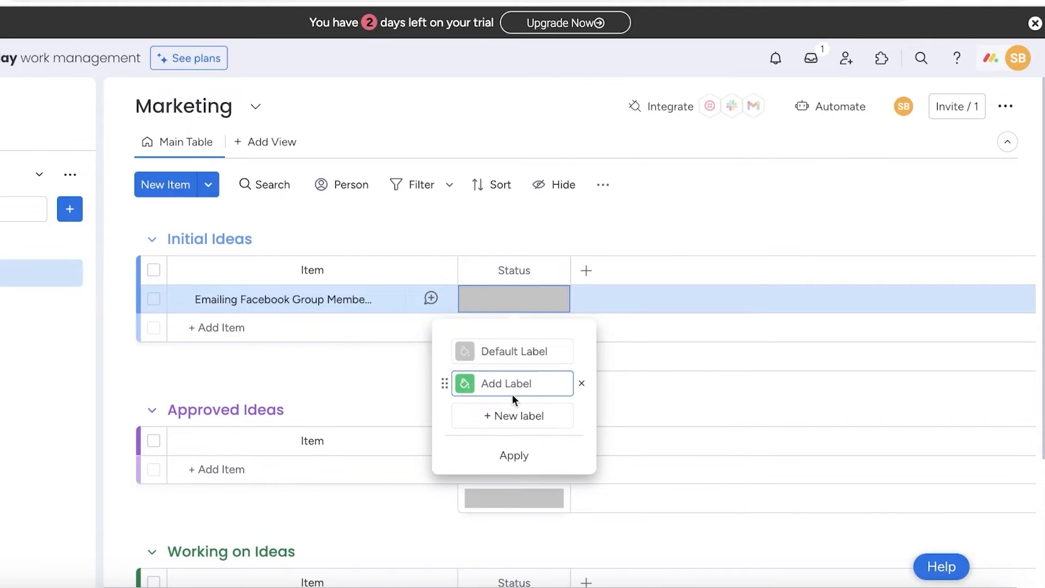
left_click(561, 346)
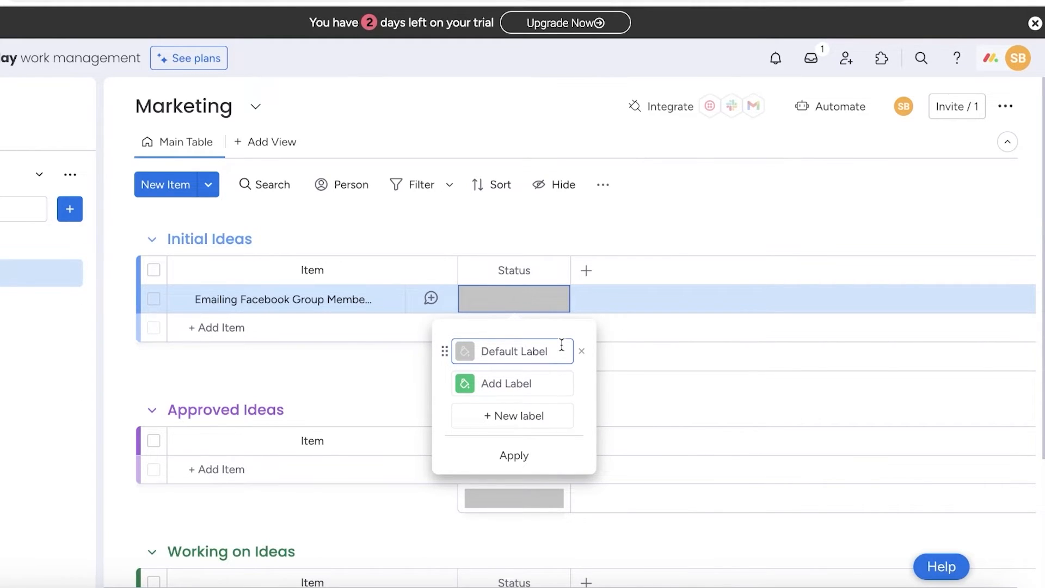
type("Neutral")
left_click(544, 385)
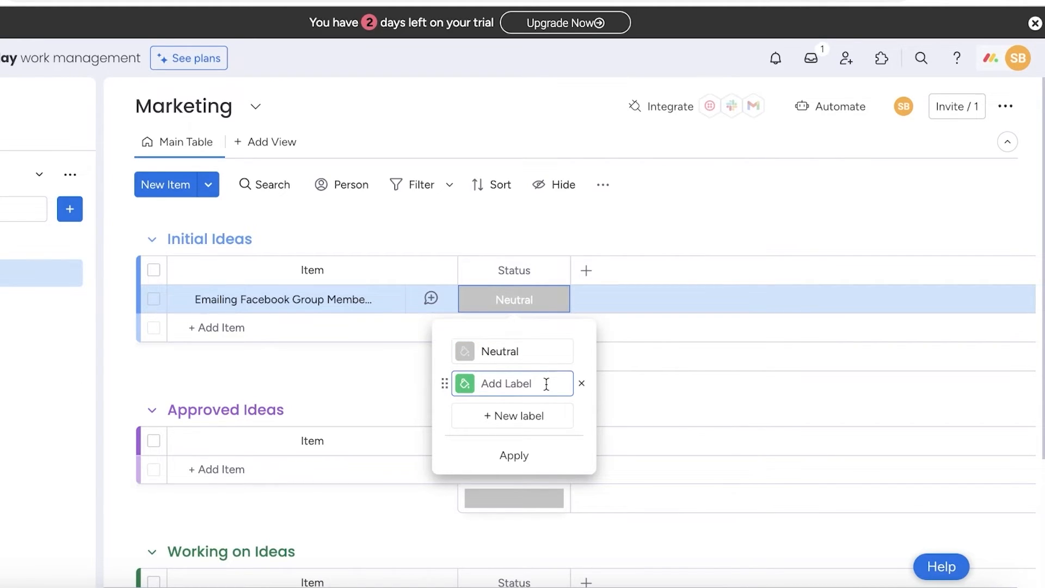
type("Non Urgent")
left_click(511, 418)
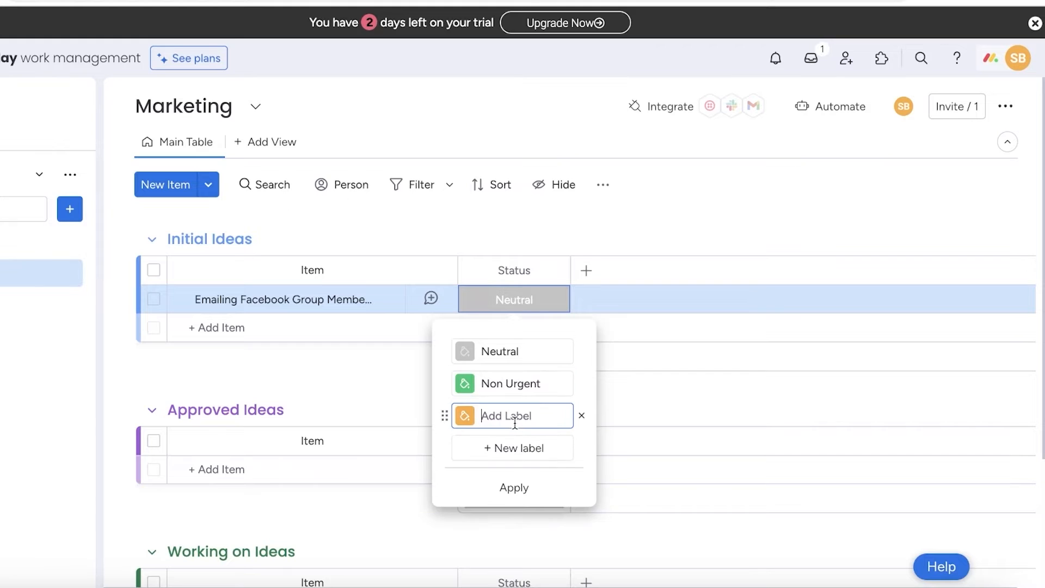
type("Urgent")
left_click(514, 487)
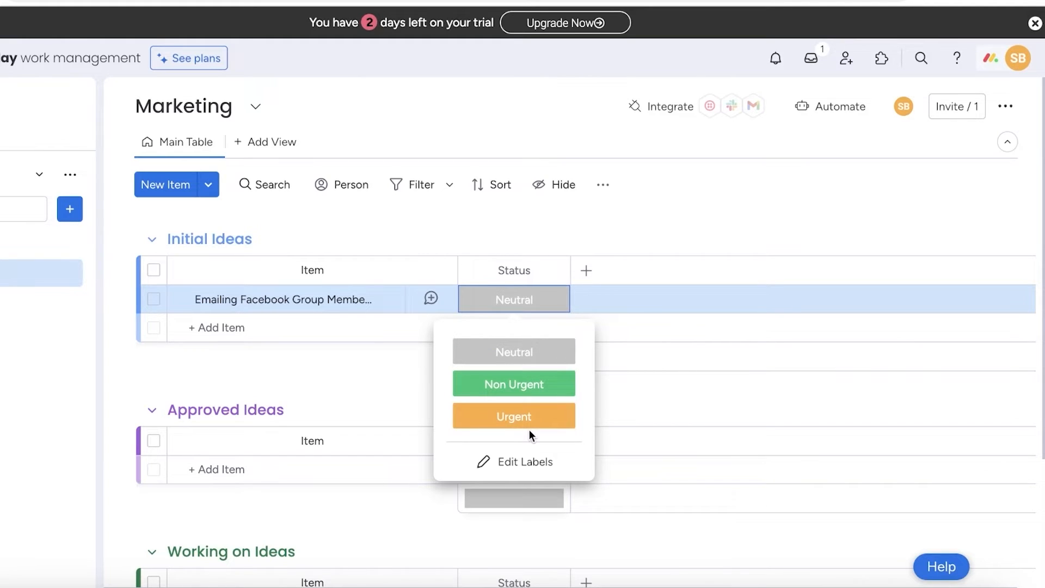
left_click(672, 200)
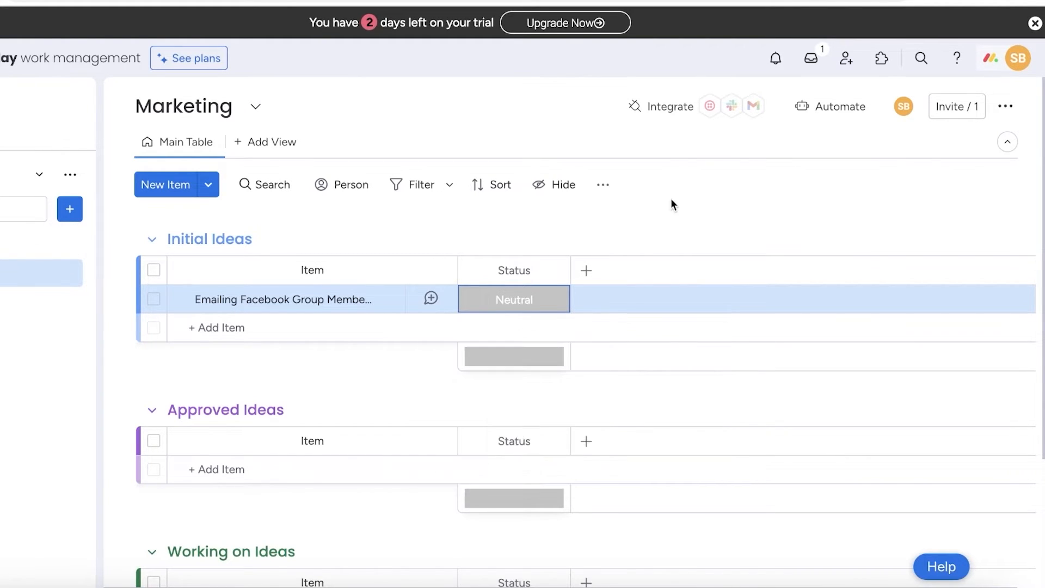
- Try the Non Urgent status on the Emailing Facebook Group Members item and change it to Urgent
left_click(516, 298)
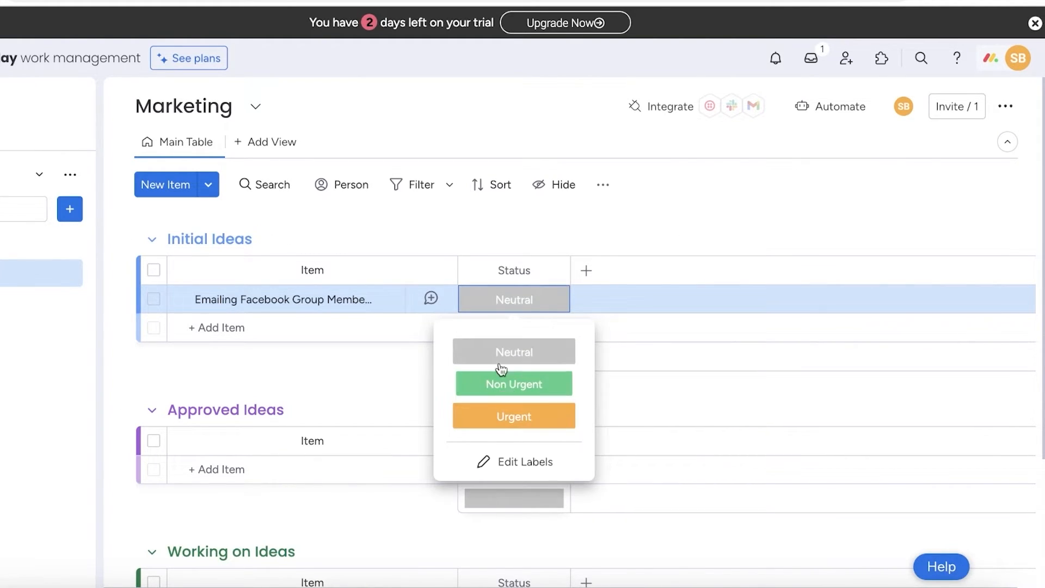
left_click(510, 383)
left_click(513, 307)
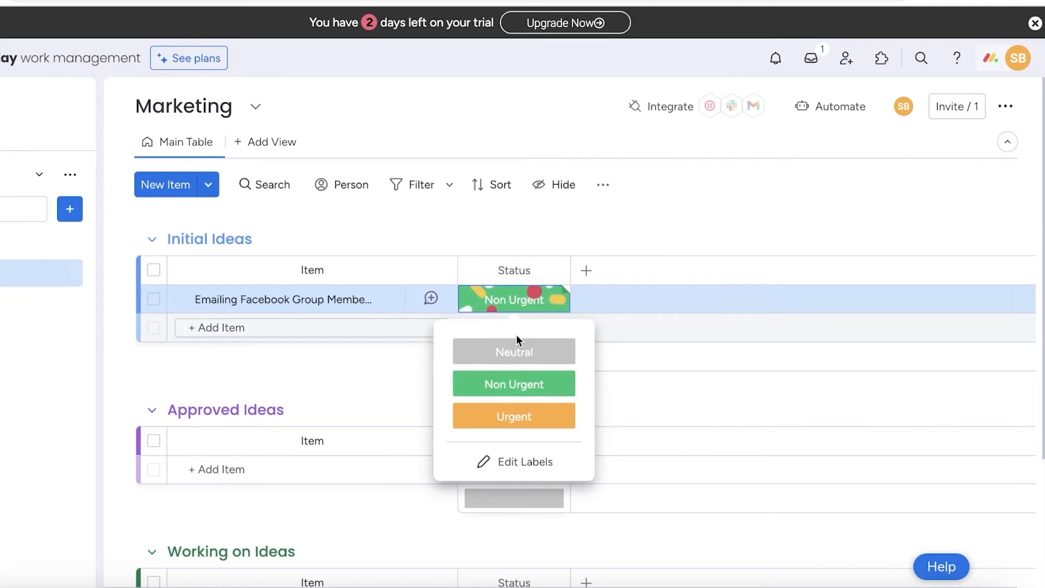
left_click(510, 416)
scroll(560, 318, "down", 2)
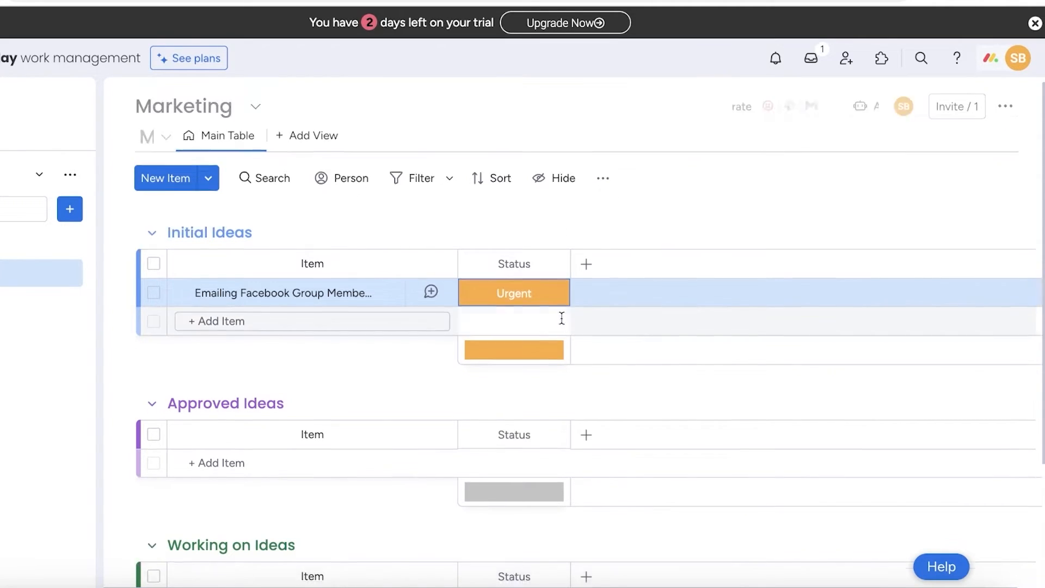
scroll(537, 436, "up", 2)
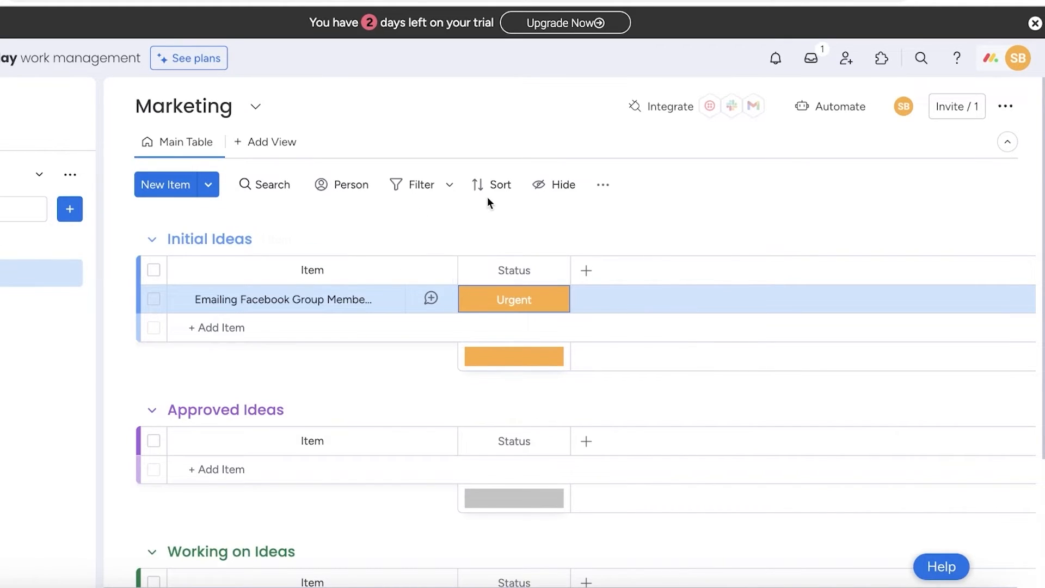
scroll(519, 428, "down", 4)
scroll(486, 288, "up", 4)
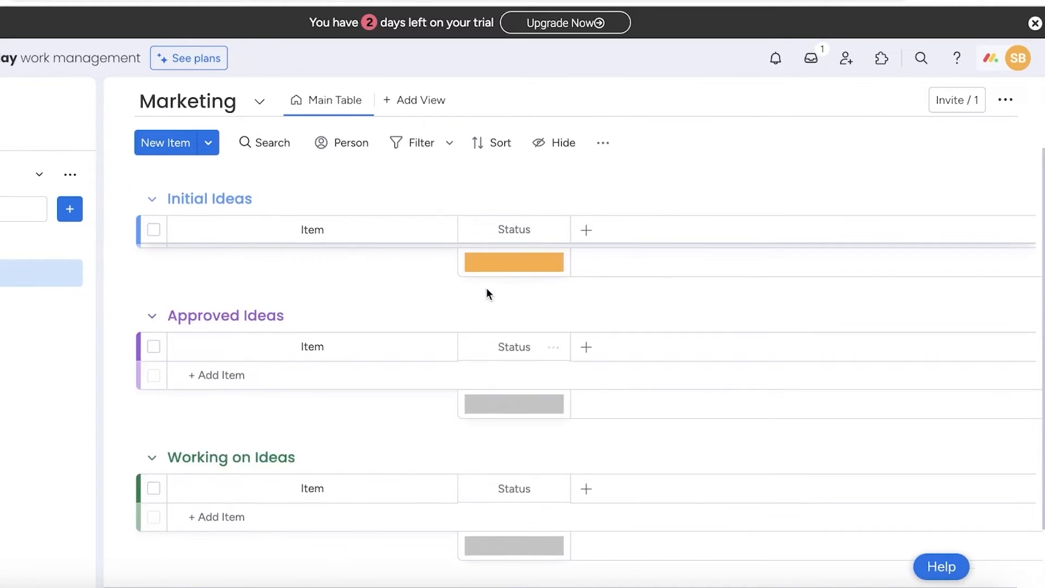
- Set the status of the Emailing Facebook Group Members item to Non Urgent
scroll(447, 467, "down", 4)
left_click(544, 326)
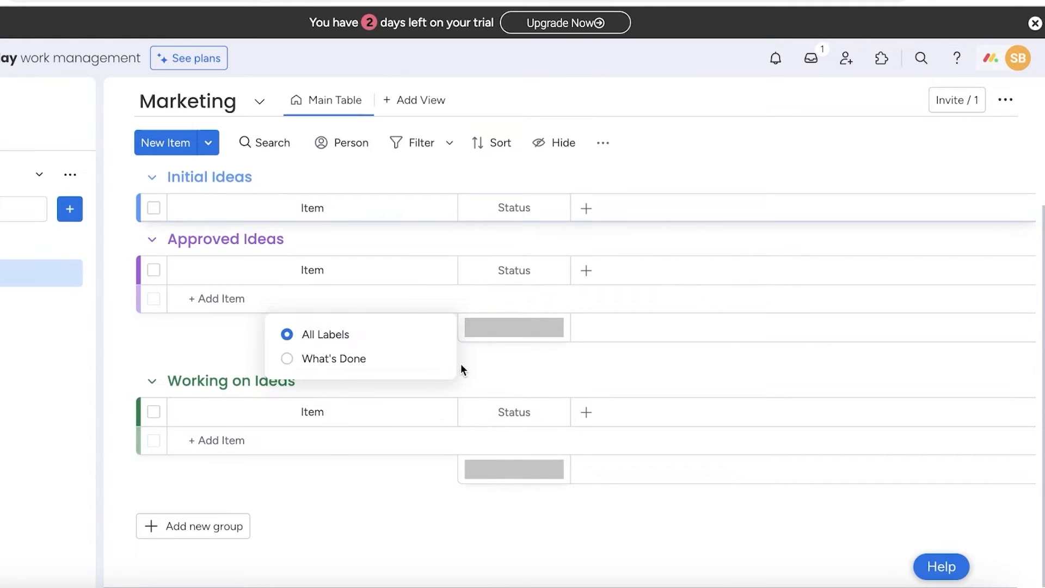
scroll(476, 373, "up", 3)
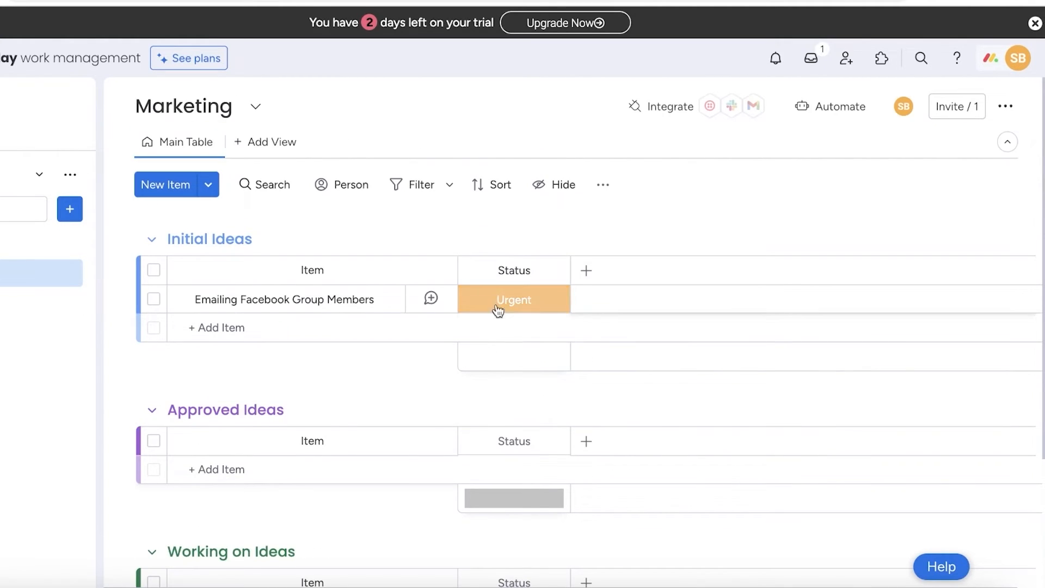
left_click(543, 301)
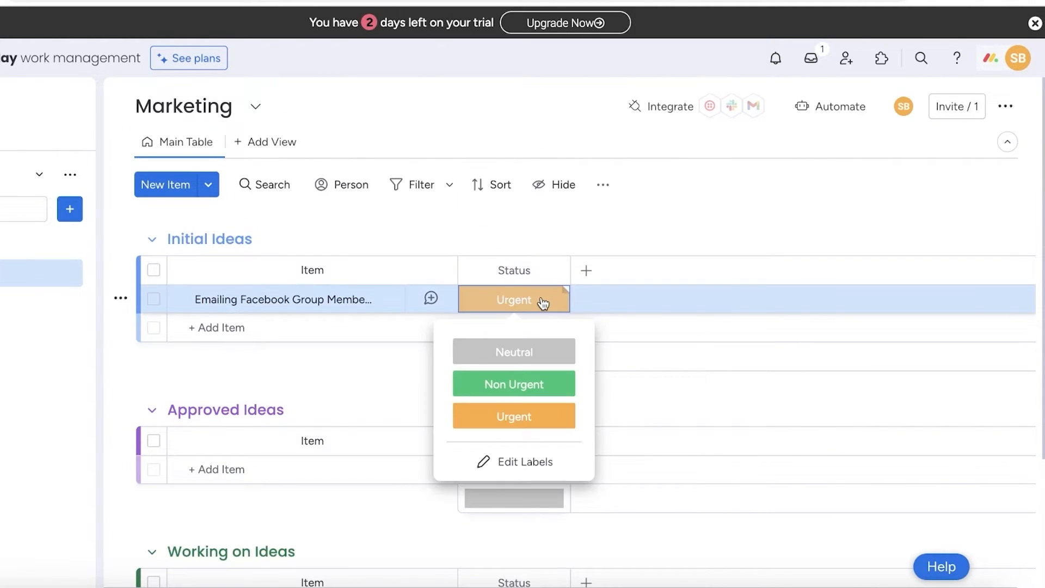
left_click(490, 388)
scroll(483, 343, "down", 1)
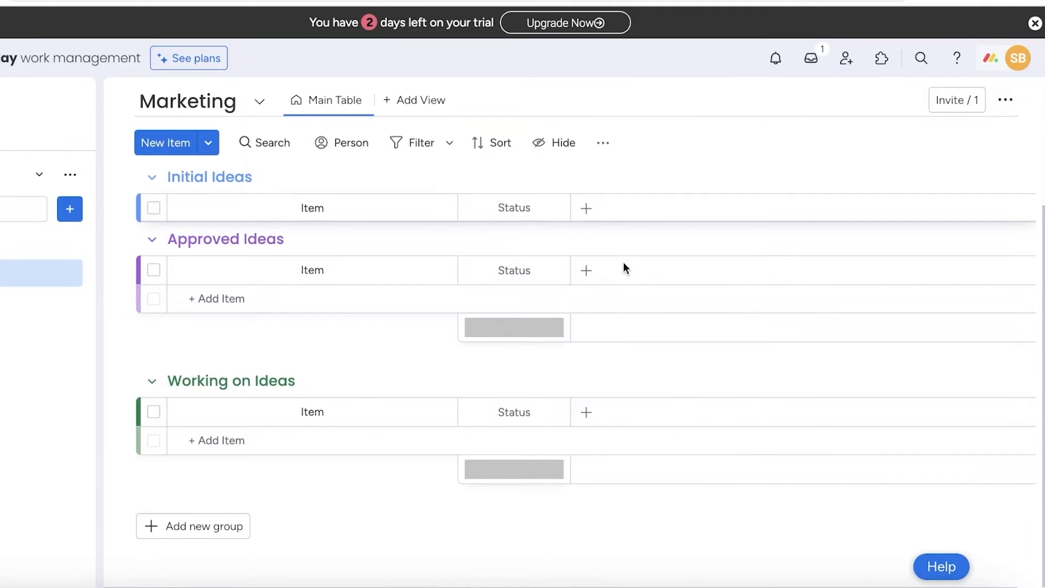
scroll(540, 400, "up", 3)
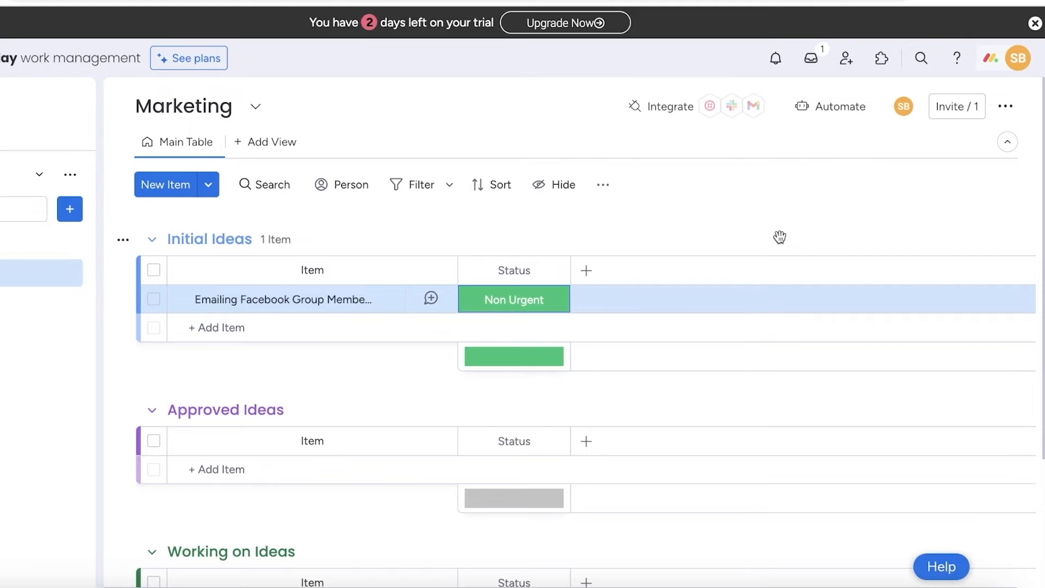
- Add a Date column to the Marketing board
left_click(587, 272)
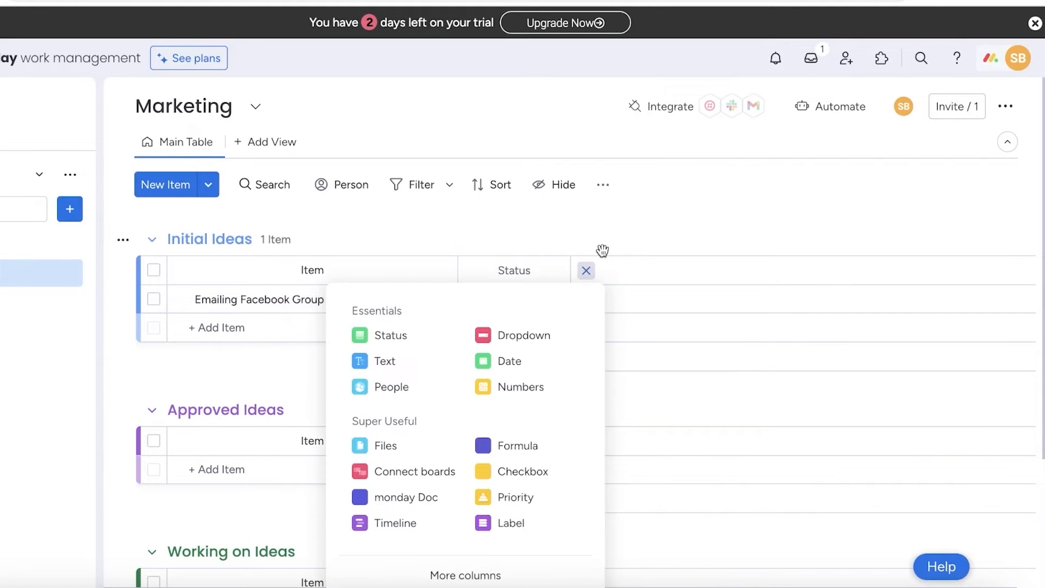
left_click(534, 370)
left_click(626, 260)
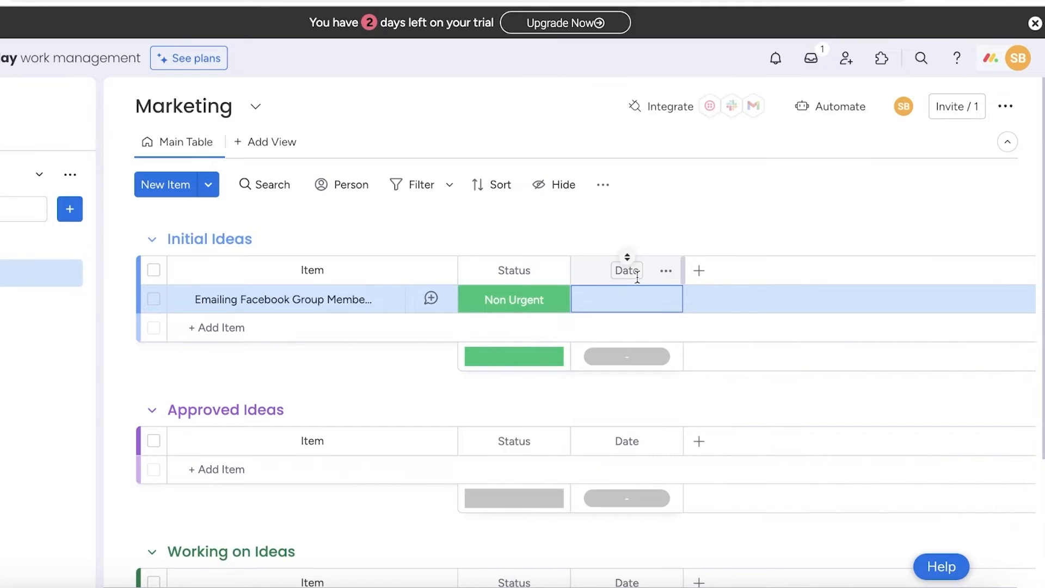
- Rename the date column "Due Date" and set the Emailing Facebook Group Members item's due date to October 19, 2023
left_click(634, 270)
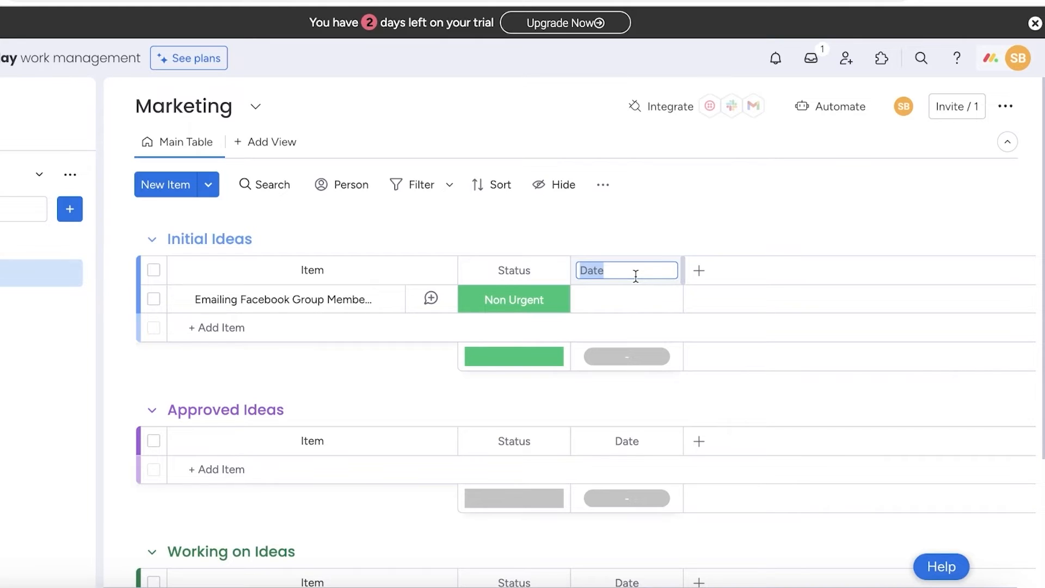
key("BackSpace")
type("Due Date")
key("Return")
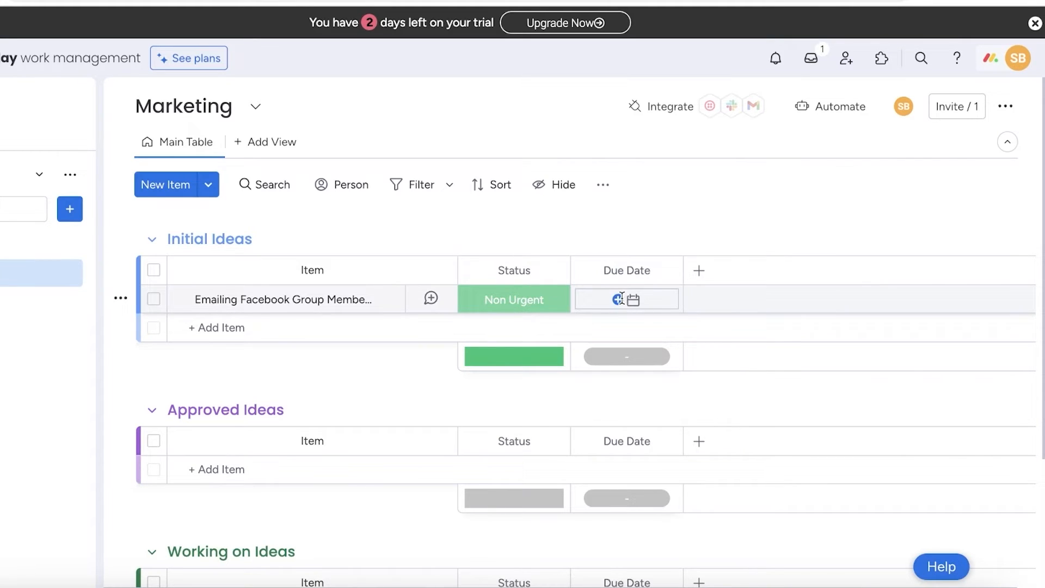
left_click(622, 303)
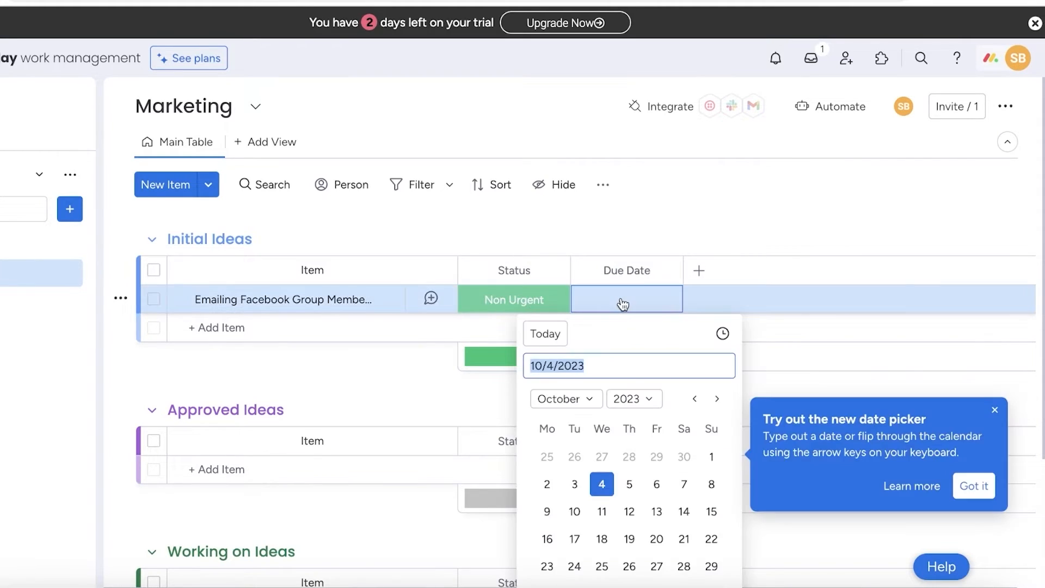
left_click(630, 539)
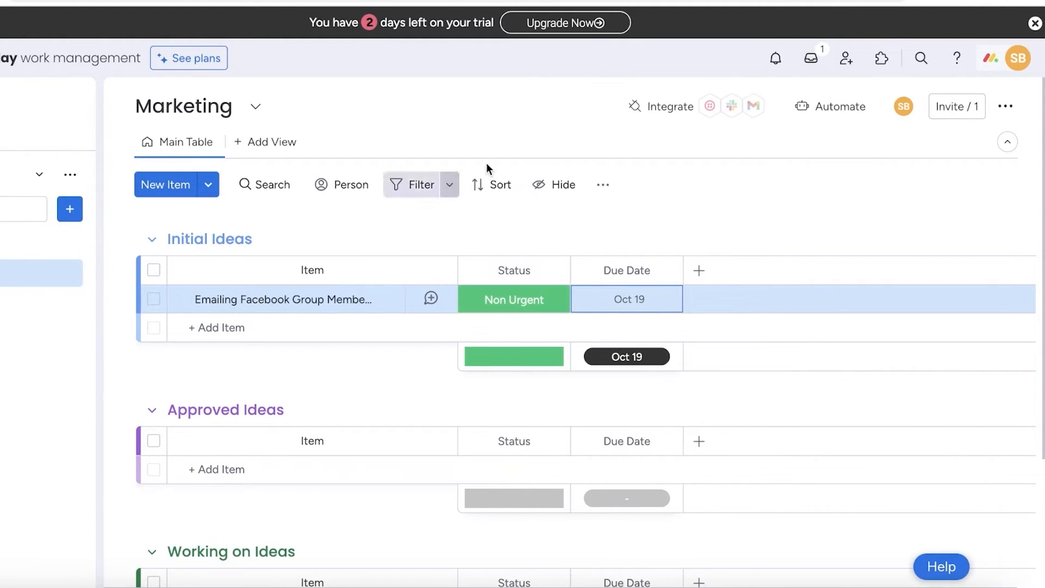
- Add a People column and view the assignee choices for the Emailing Facebook Group Members item without assigning anyone
left_click(700, 271)
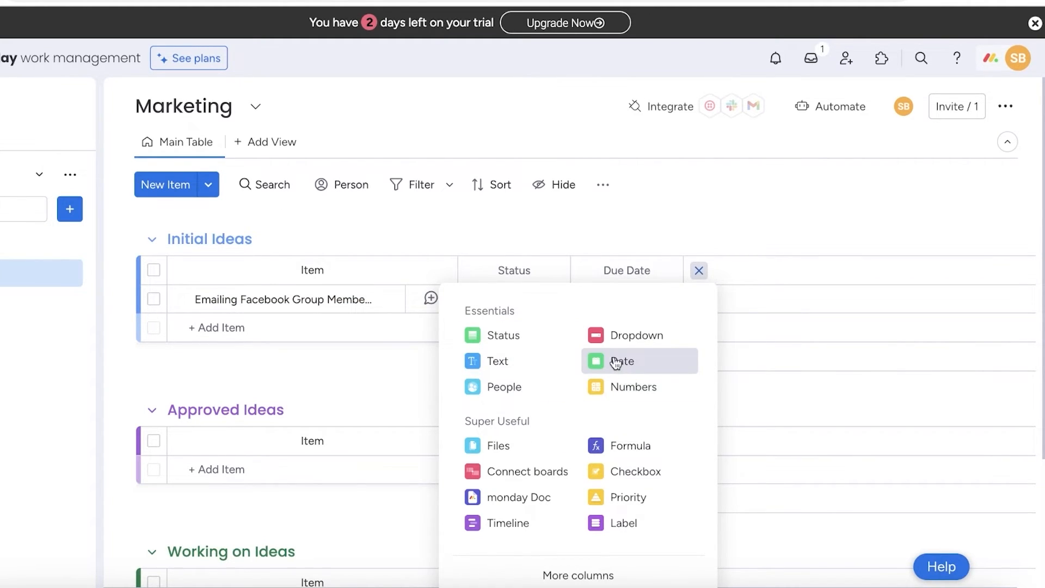
left_click(549, 387)
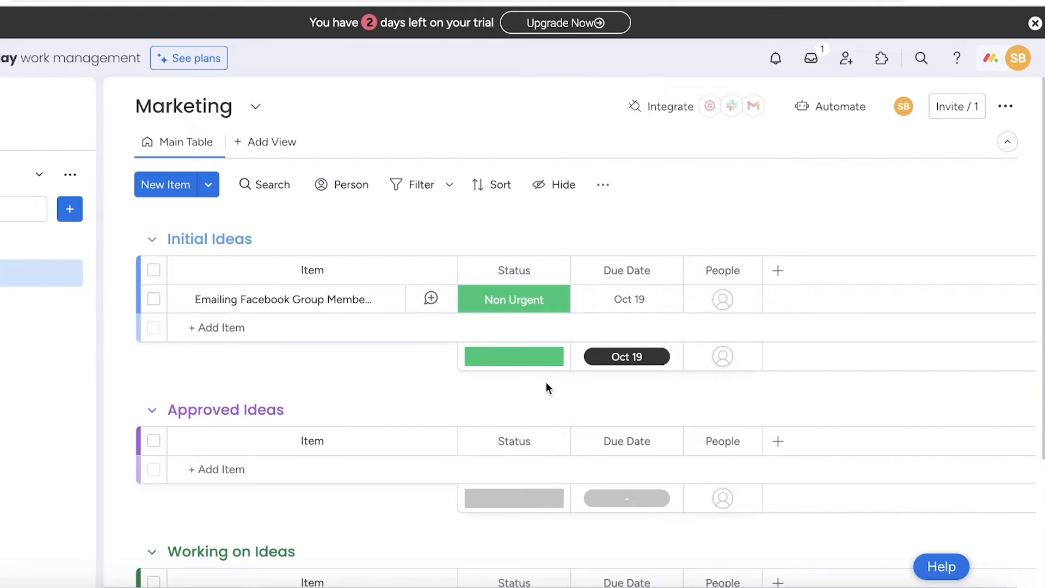
left_click(724, 300)
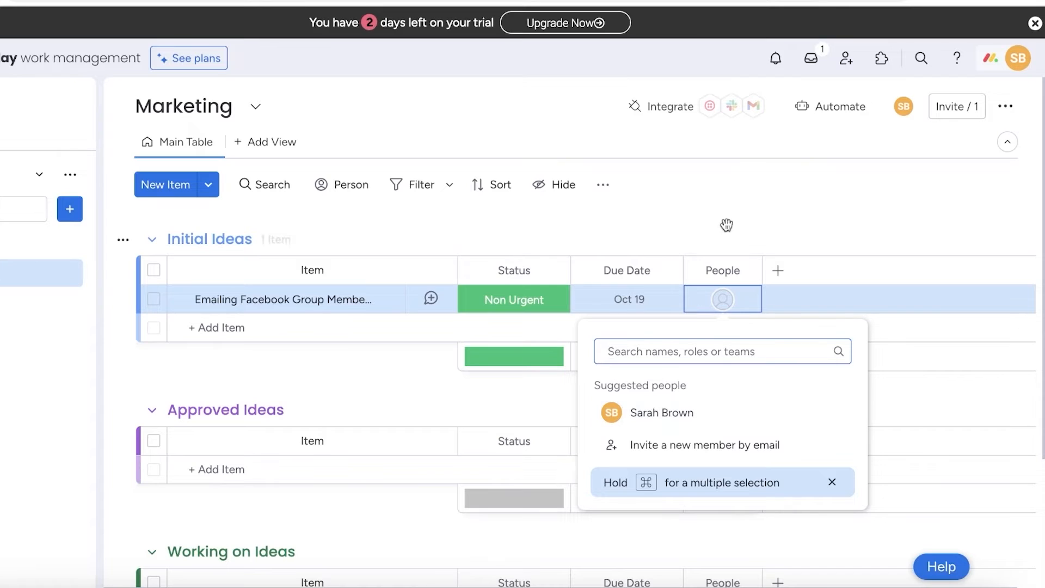
left_click(735, 150)
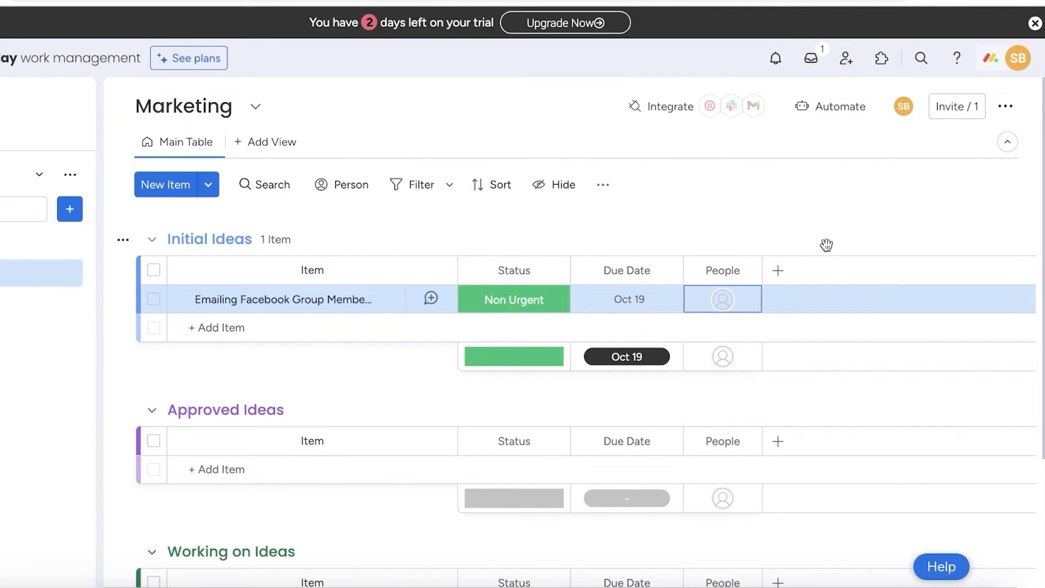
- Add a Formula column to the Marketing board
left_click(778, 272)
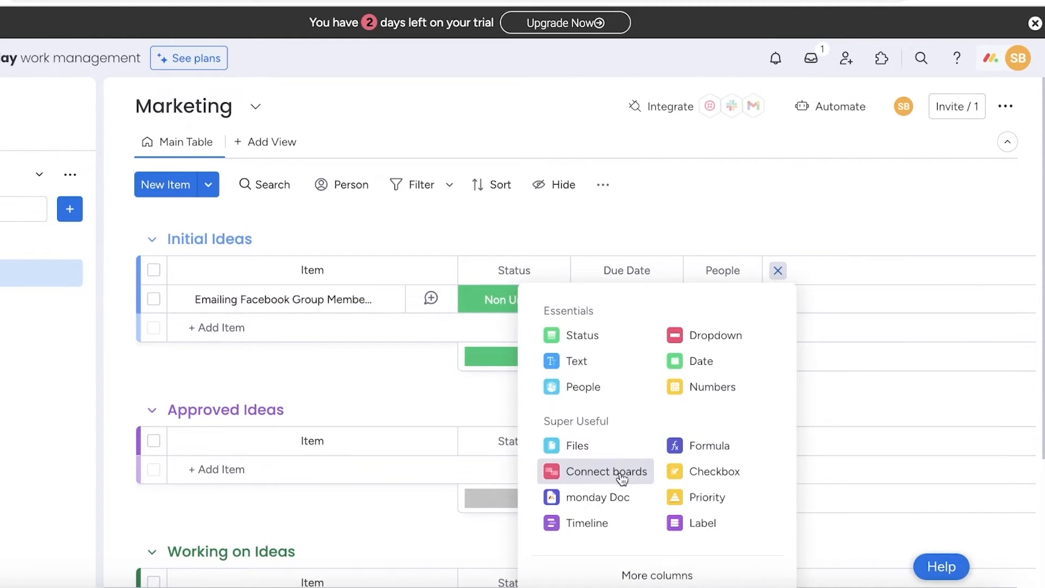
left_click(717, 452)
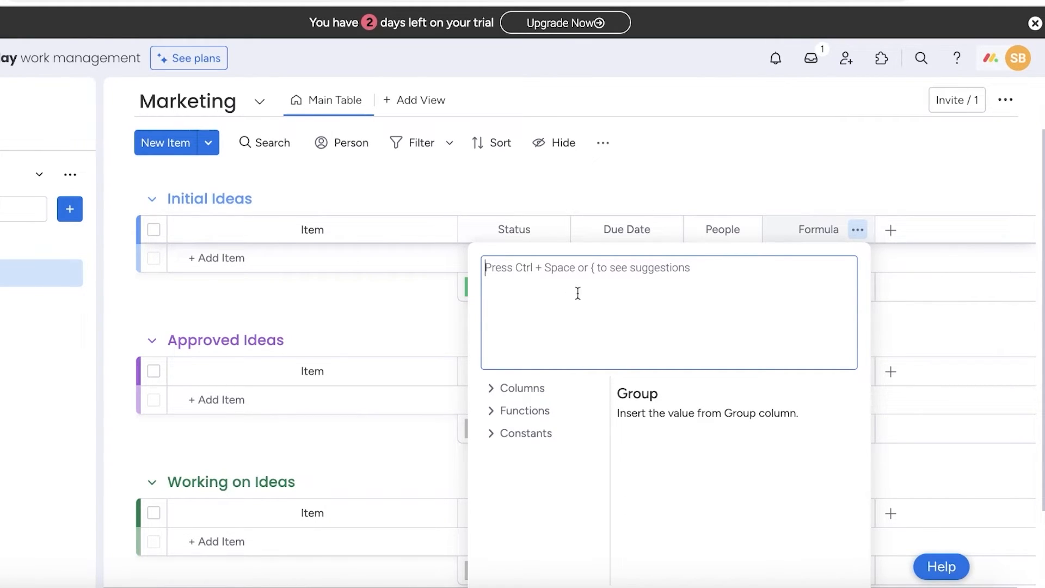
- Browse the columns and functions offered in the formula editor and try inserting the SUM function
left_click(522, 390)
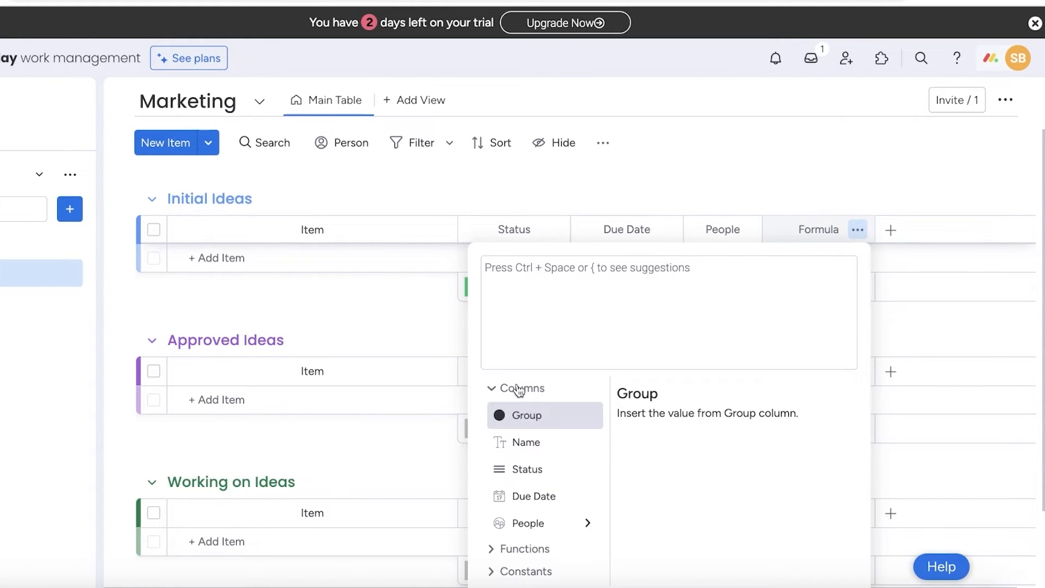
left_click(524, 548)
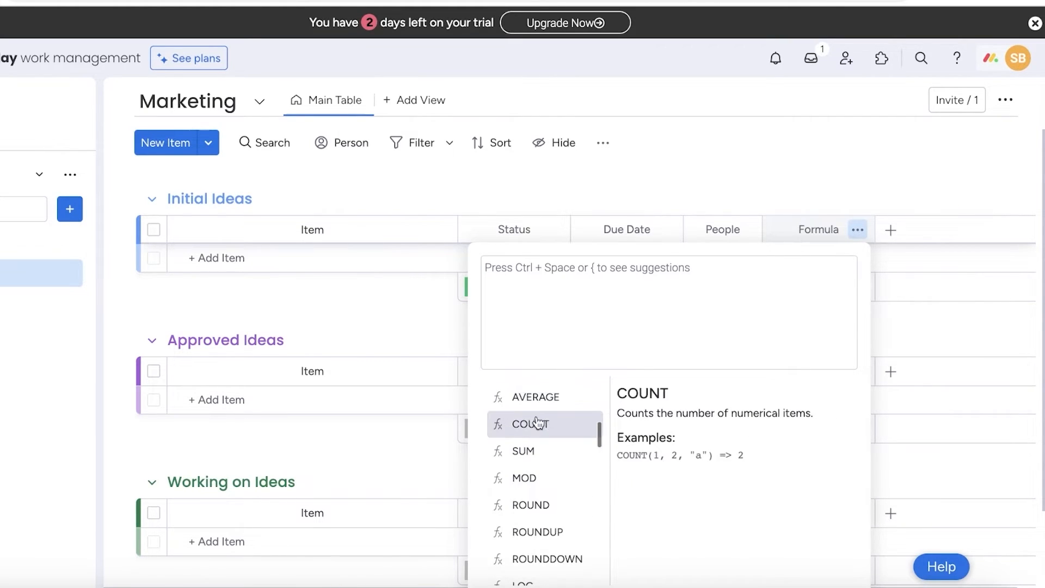
scroll(551, 488, "down", 1)
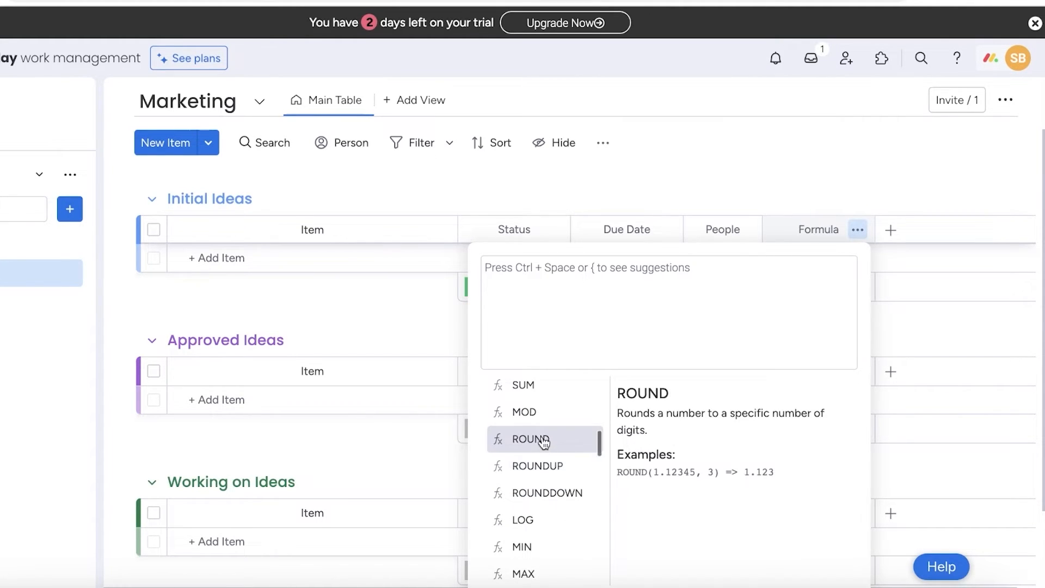
scroll(544, 443, "up", 5)
scroll(544, 457, "down", 1)
scroll(559, 524, "down", 1)
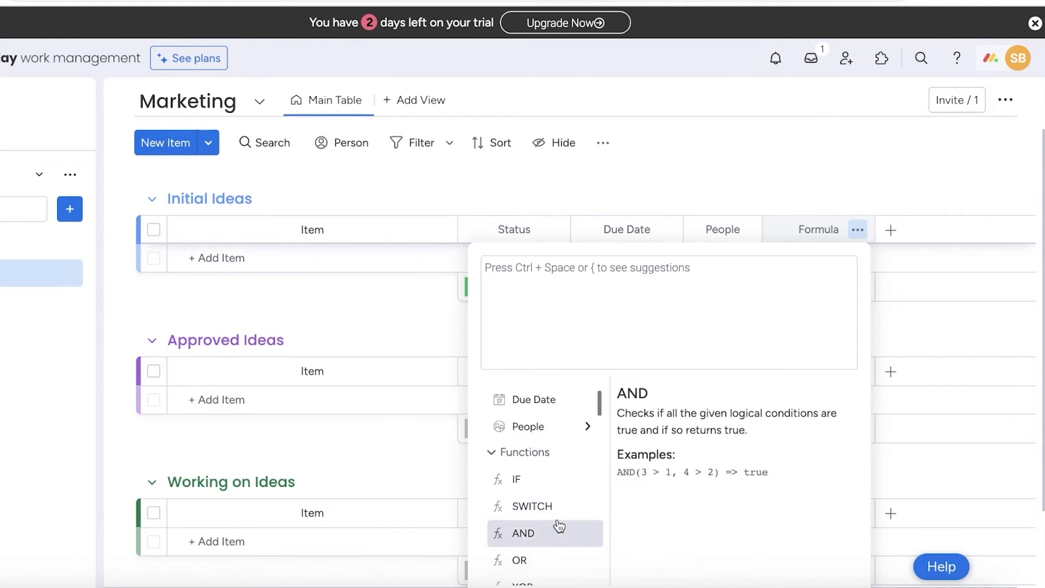
scroll(558, 524, "down", 3)
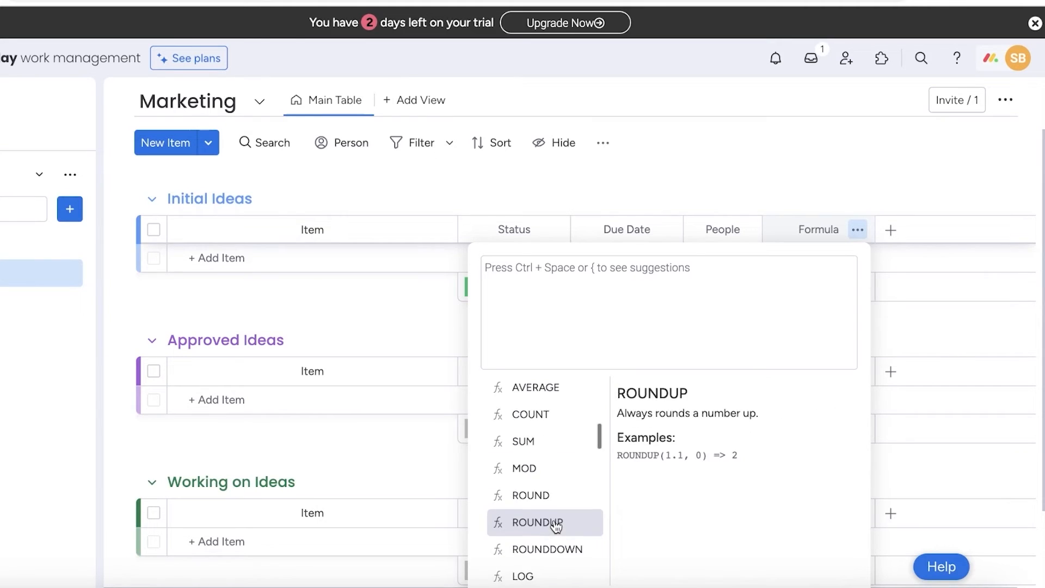
left_click(543, 443)
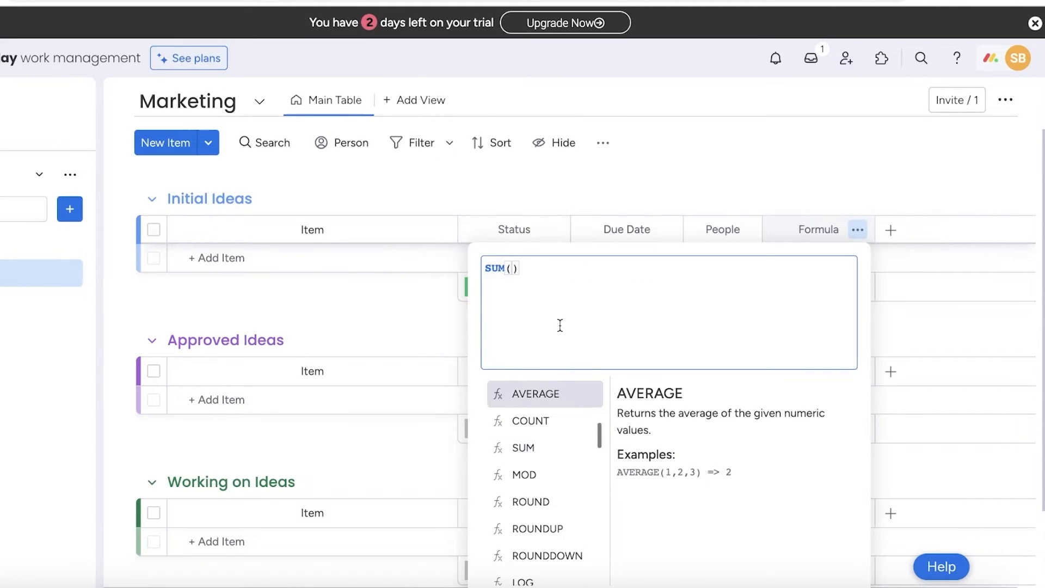
- Set the unit of the Formula column's summary in the Initial Ideas group to dollars ($)
left_click(819, 287)
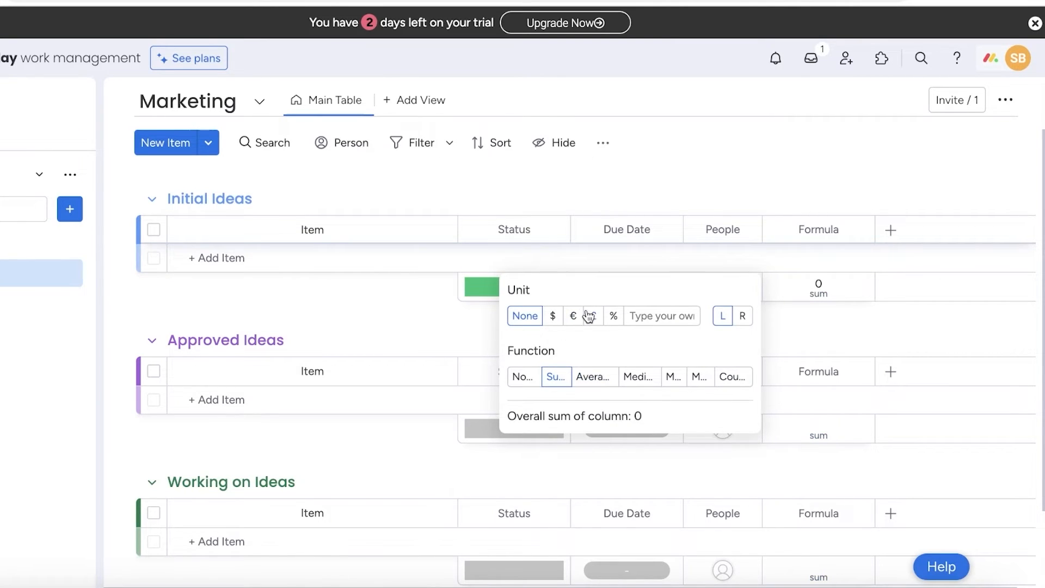
left_click(555, 318)
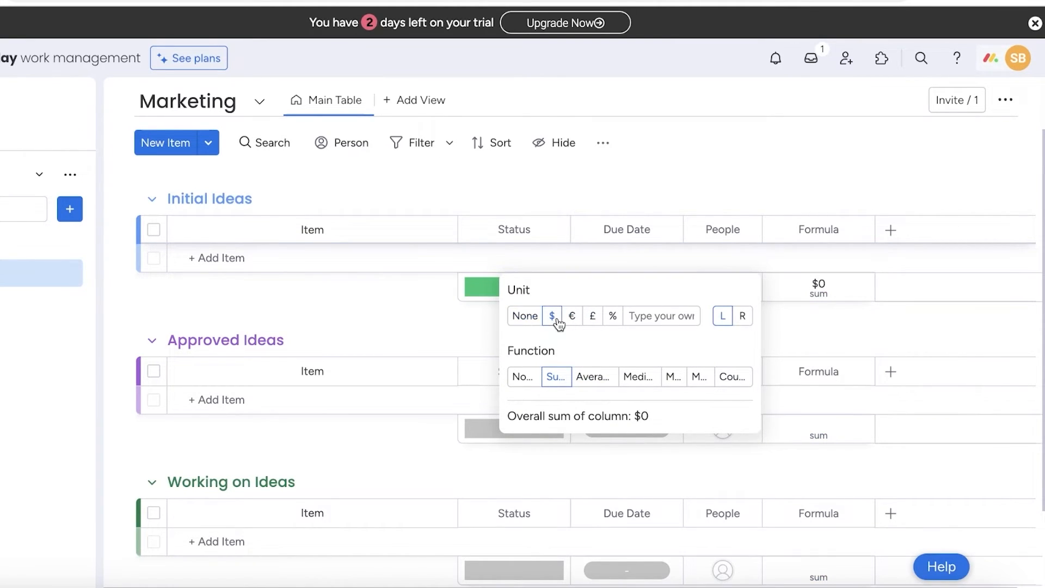
left_click(797, 262)
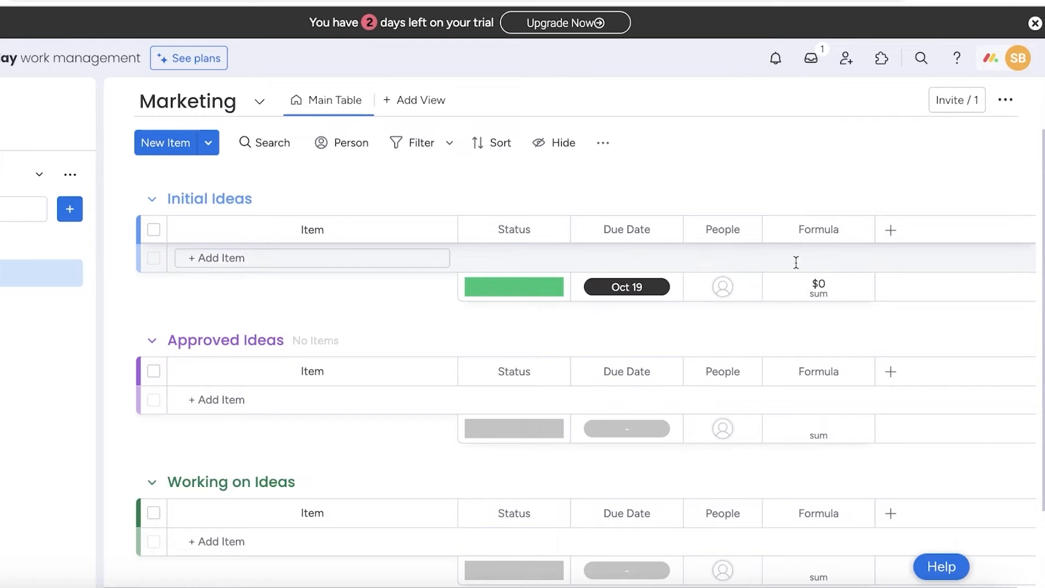
left_click(821, 287)
left_click(833, 348)
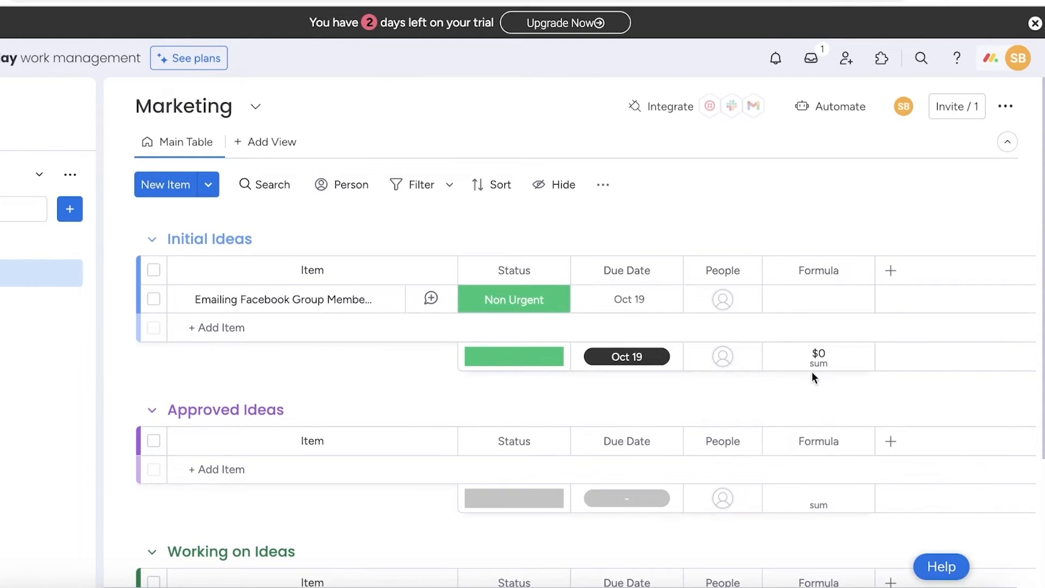
- Reopen the formula editor for the Emailing Facebook Group Members item and examine the available constants and functions
mouse_move(845, 300)
left_click(794, 311)
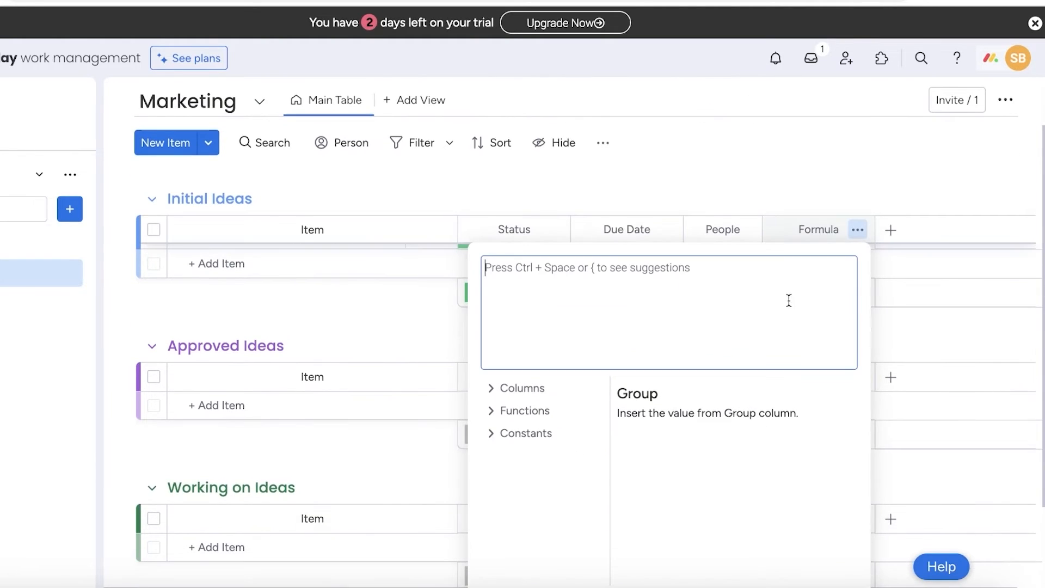
left_click(866, 170)
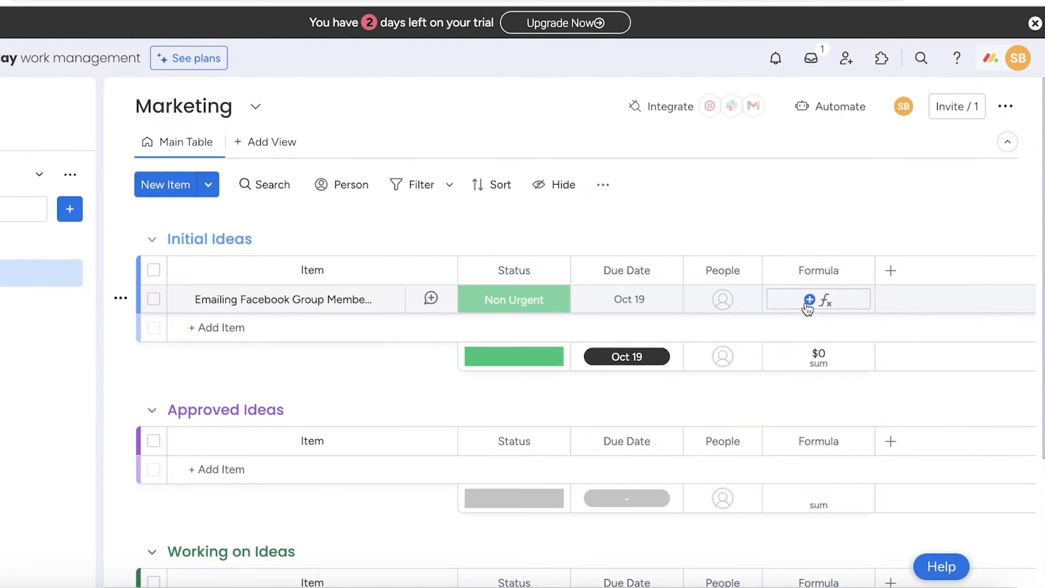
mouse_move(780, 296)
left_click(781, 301)
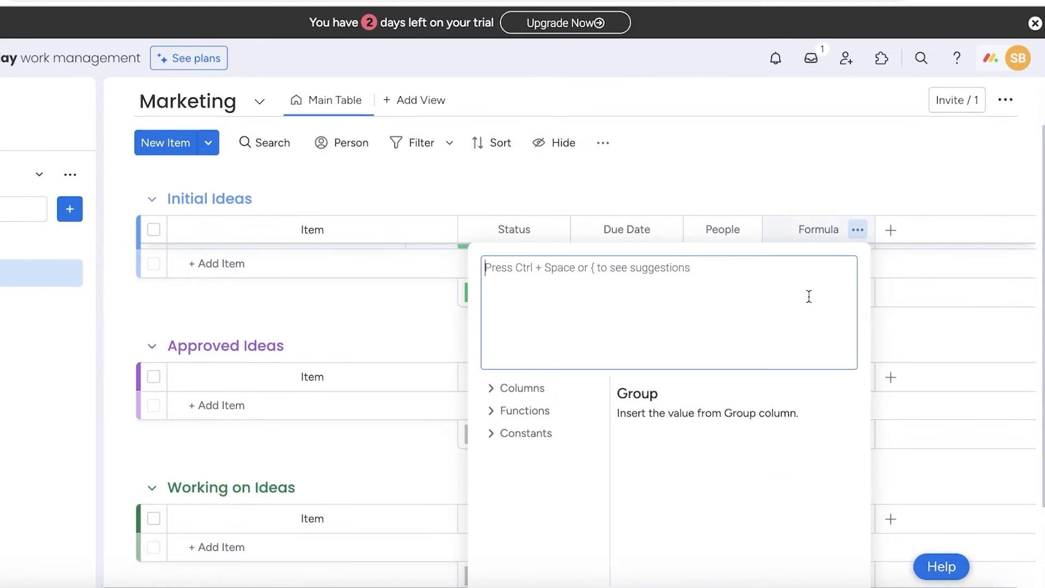
type("t")
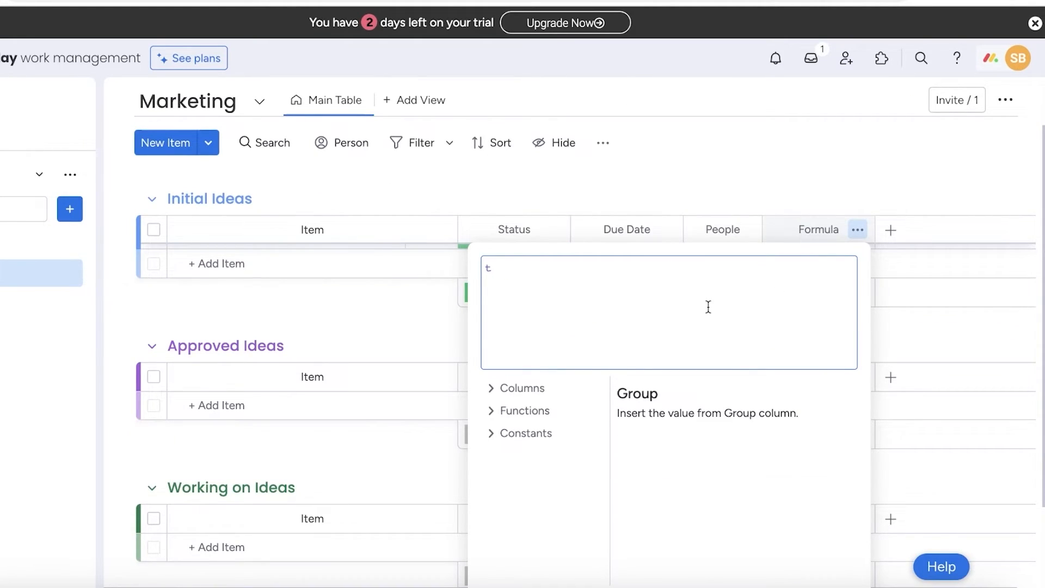
key("BackSpace")
left_click(493, 435)
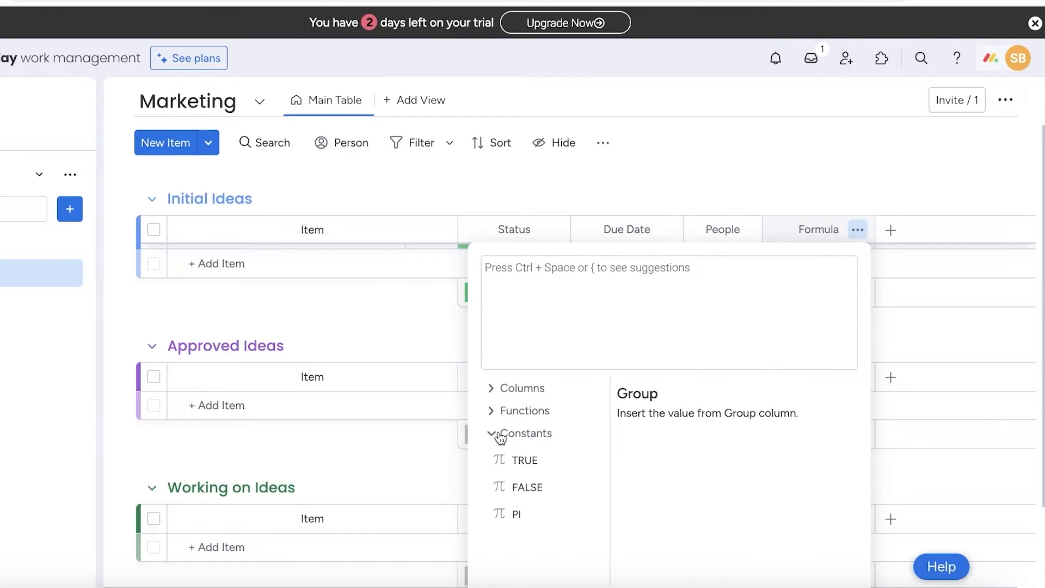
left_click(509, 411)
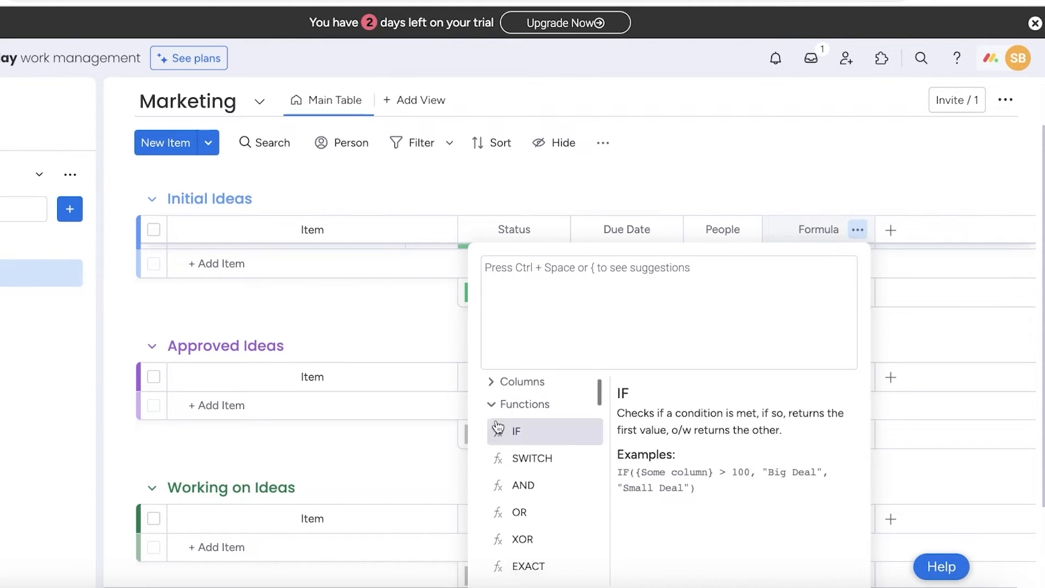
scroll(509, 430, "down", 5)
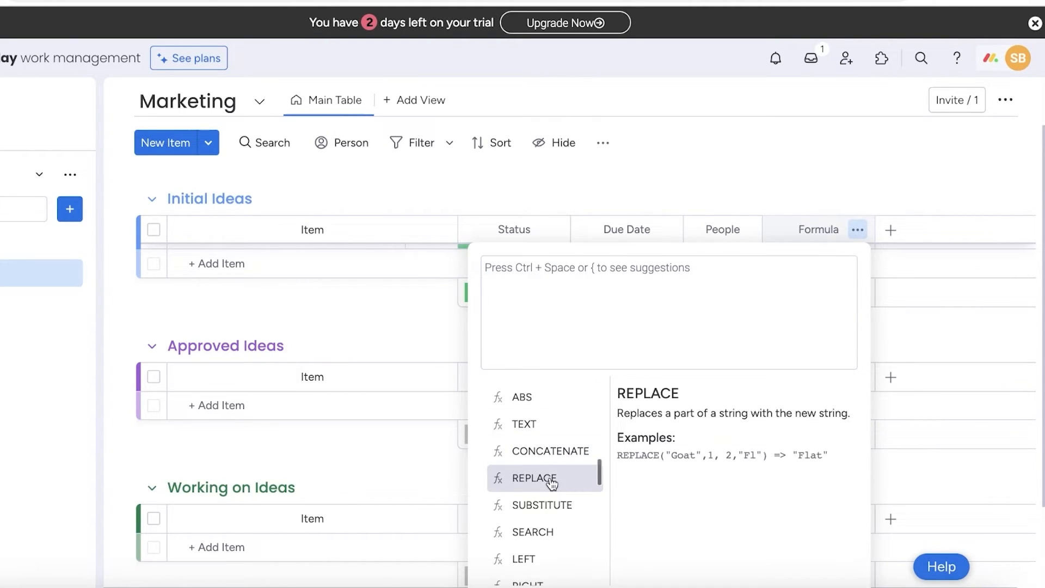
scroll(550, 481, "down", 3)
scroll(549, 483, "down", 1)
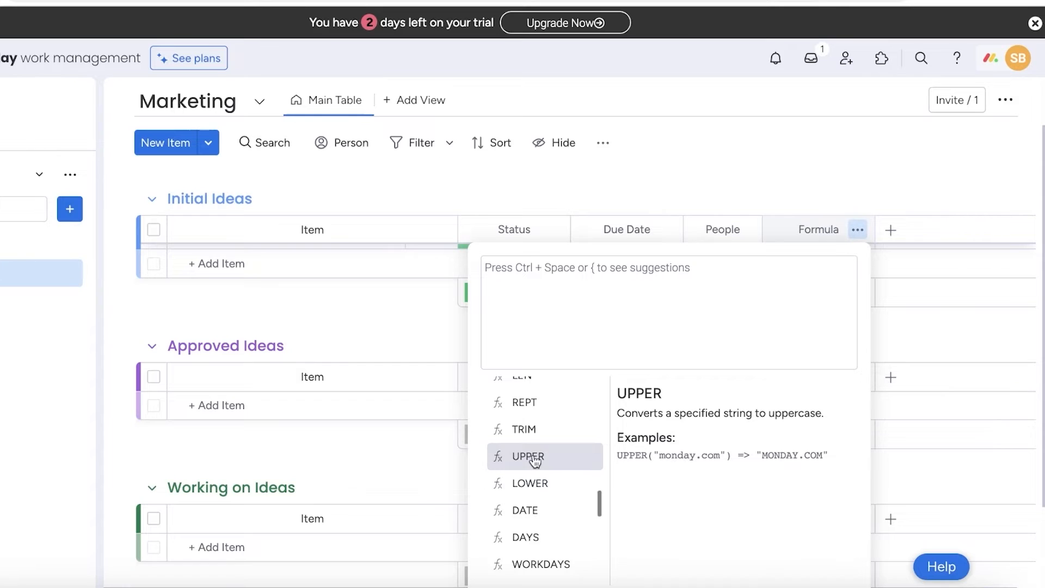
- Examine the math, text and date functions offered in the formula editor, and close the editor
scroll(548, 425, "up", 5)
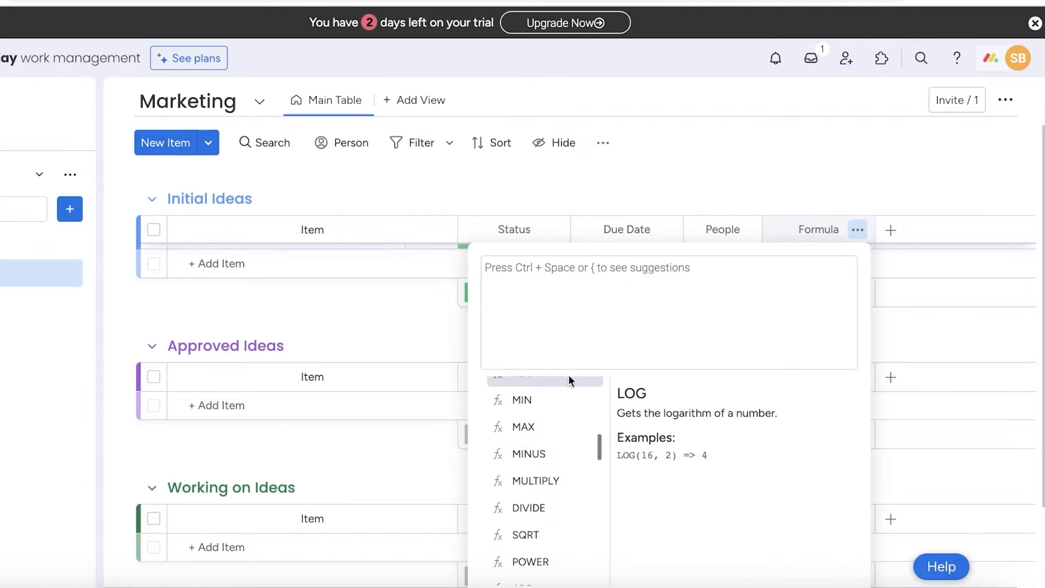
scroll(556, 436, "up", 3)
scroll(525, 479, "down", 12)
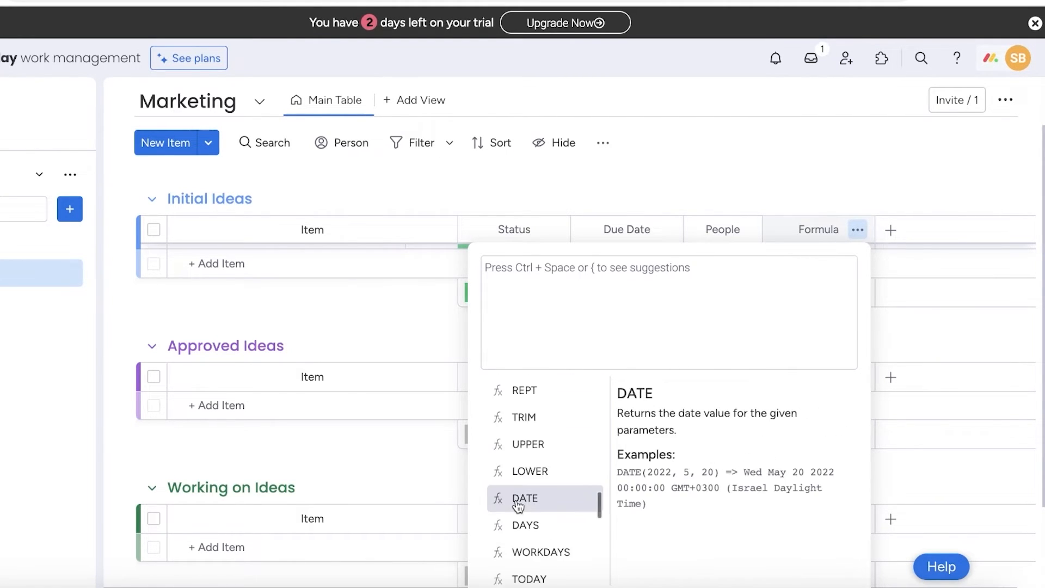
scroll(531, 469, "up", 3)
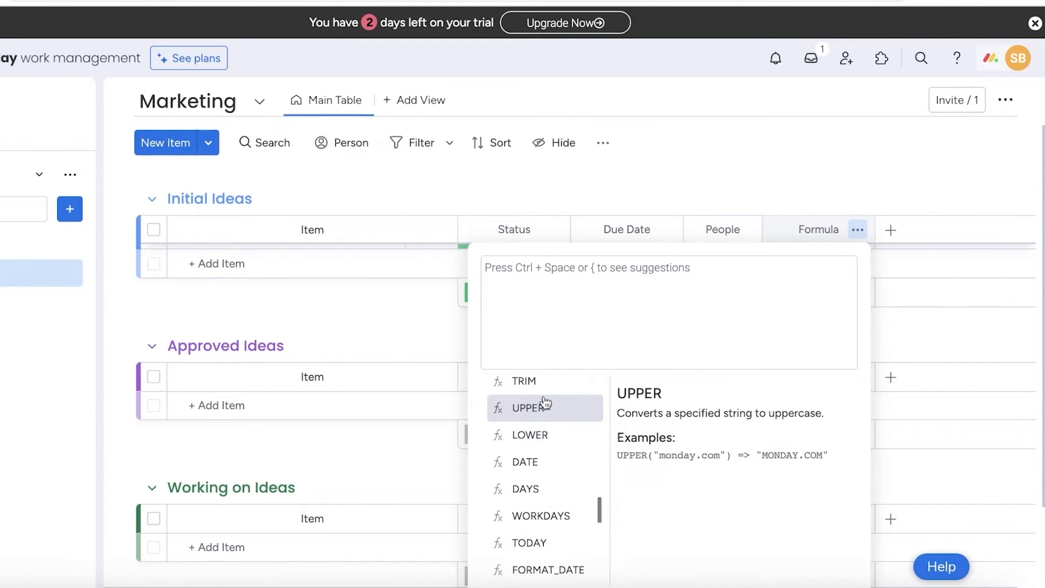
left_click(792, 155)
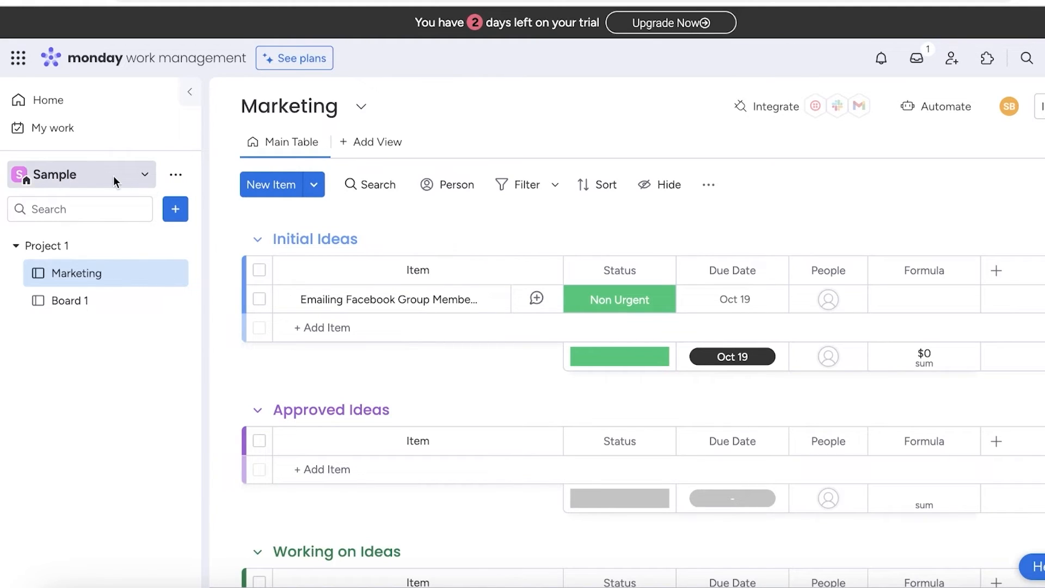
- View the Sample workspace's member list on its management page and look at the form for inviting members
left_click(182, 184)
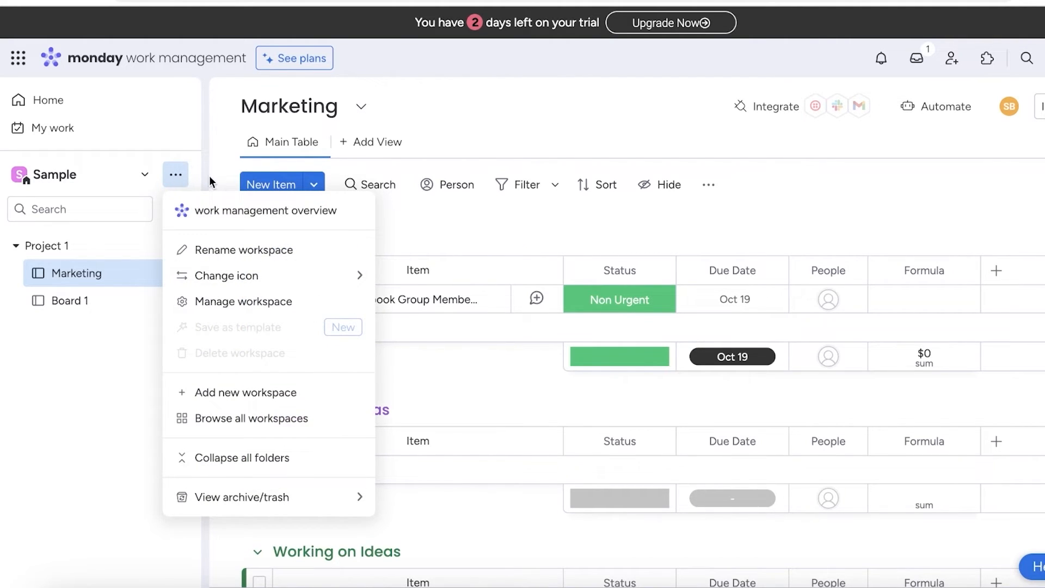
left_click(233, 303)
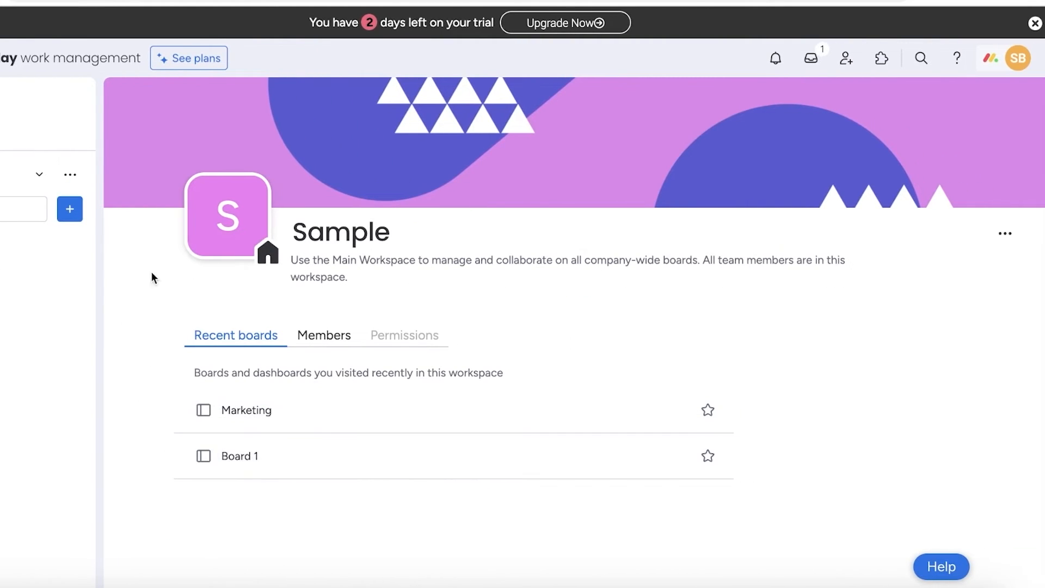
left_click(333, 339)
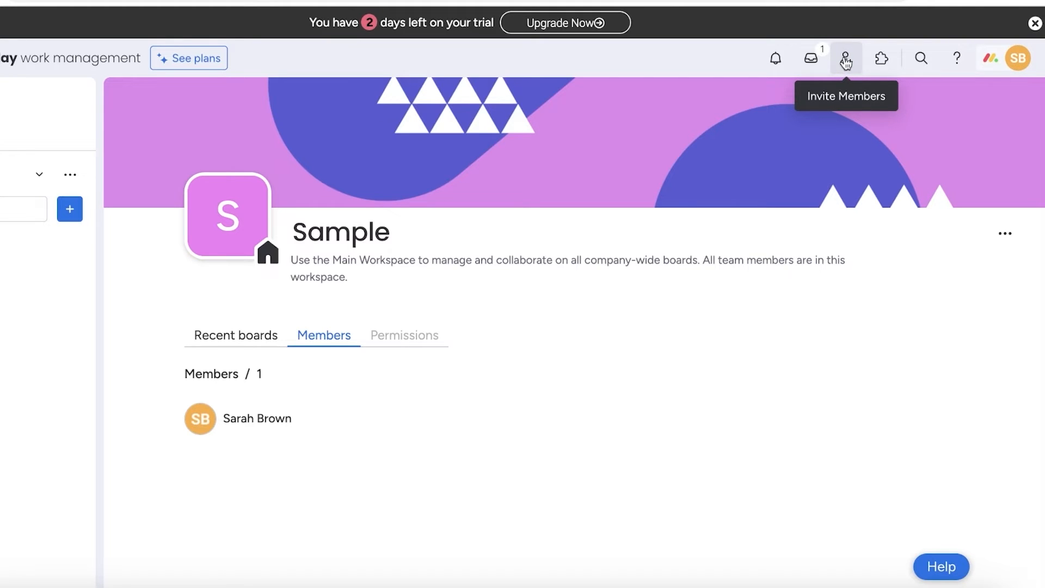
left_click(846, 62)
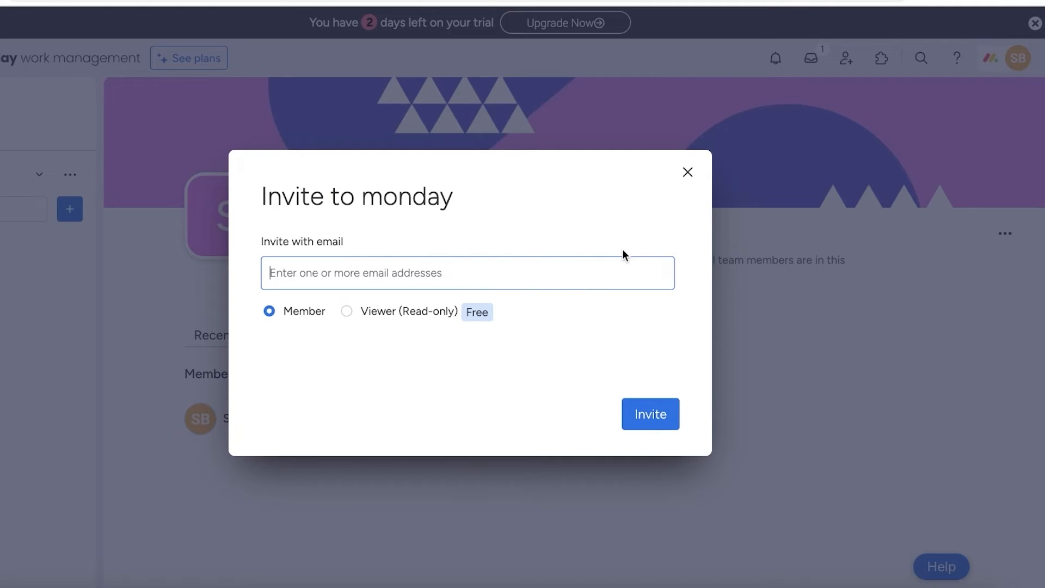
left_click(768, 173)
- Return to the Marketing board and look over its options and its board members
left_click(71, 280)
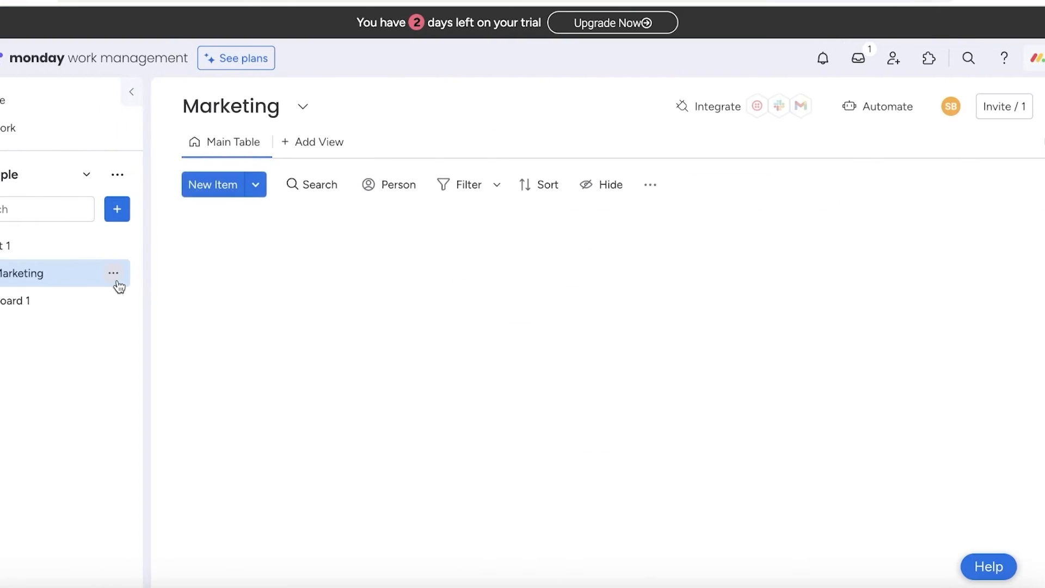
left_click(114, 274)
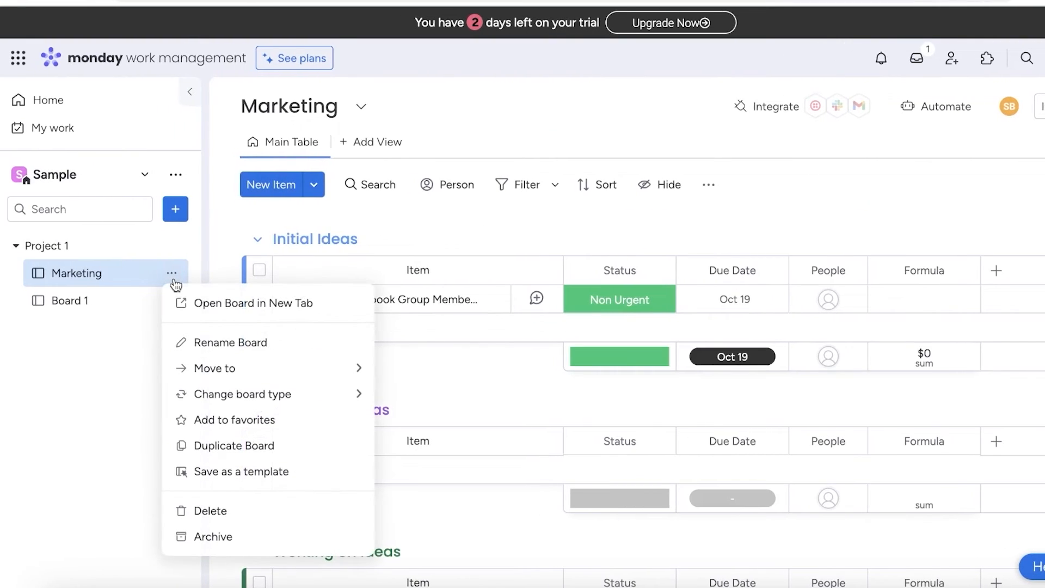
left_click(789, 208)
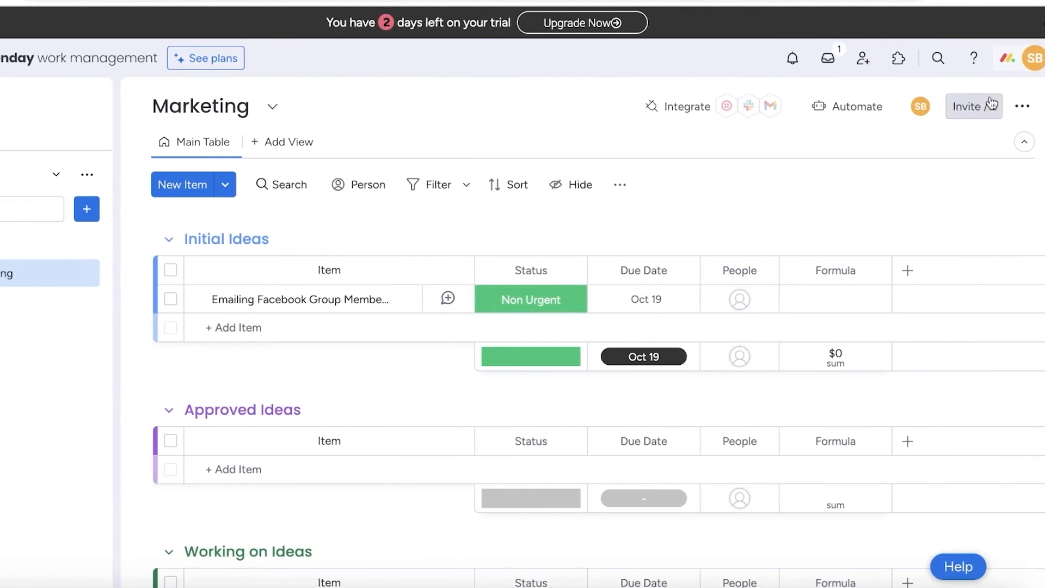
left_click(978, 109)
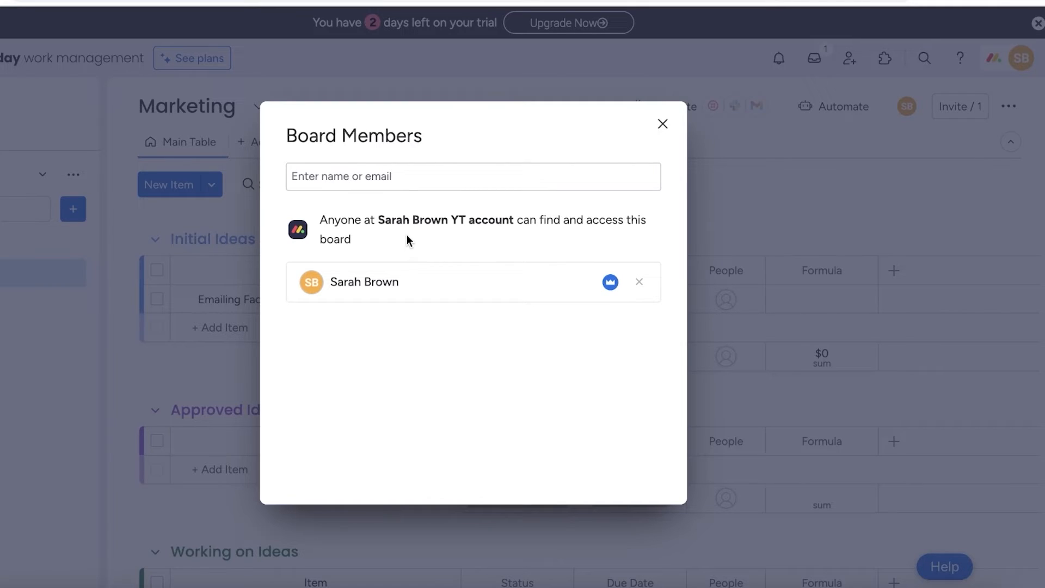
left_click(662, 124)
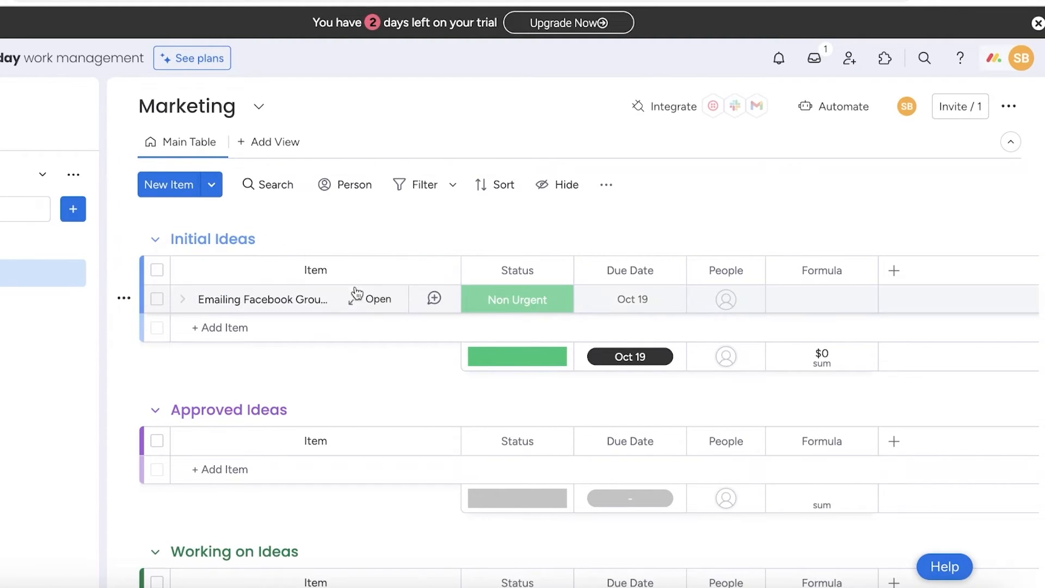
- Post a checklist update on the Emailing Facebook Group Members item: "Finding relevent facebook groups", "finding their emails", "contacting support for mail search"
left_click(351, 303)
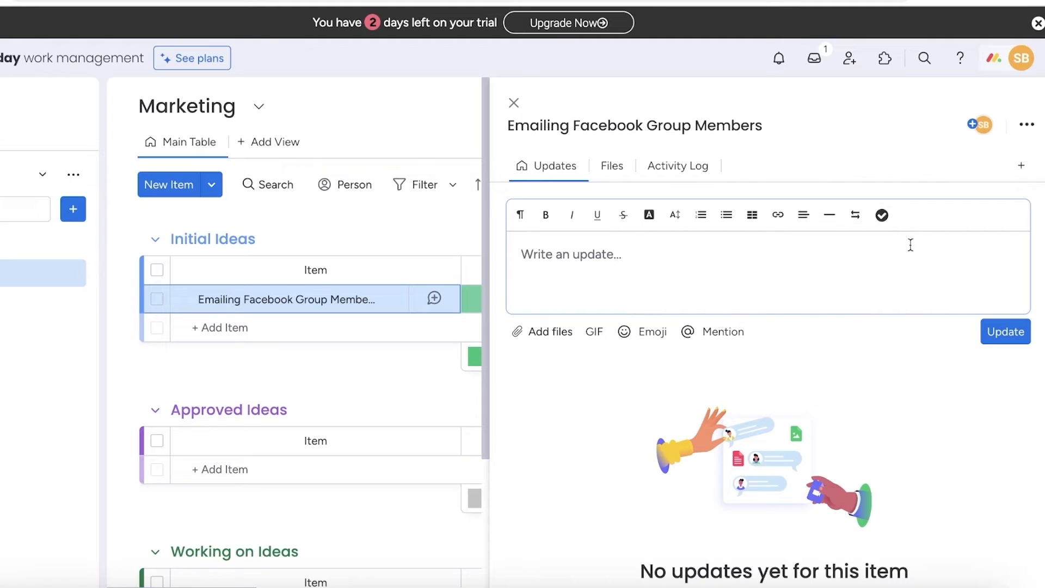
left_click(885, 216)
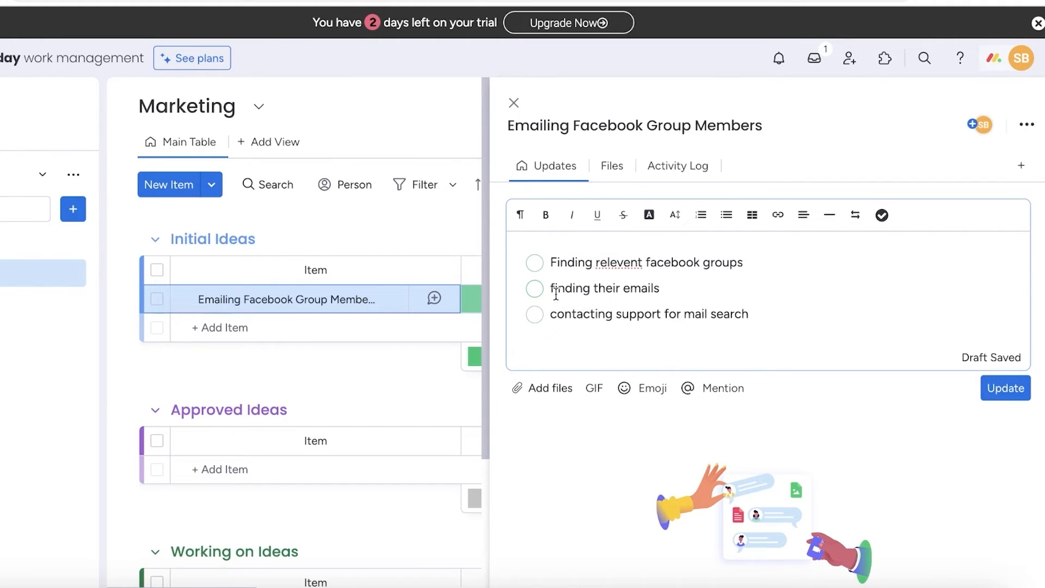
left_click(1010, 395)
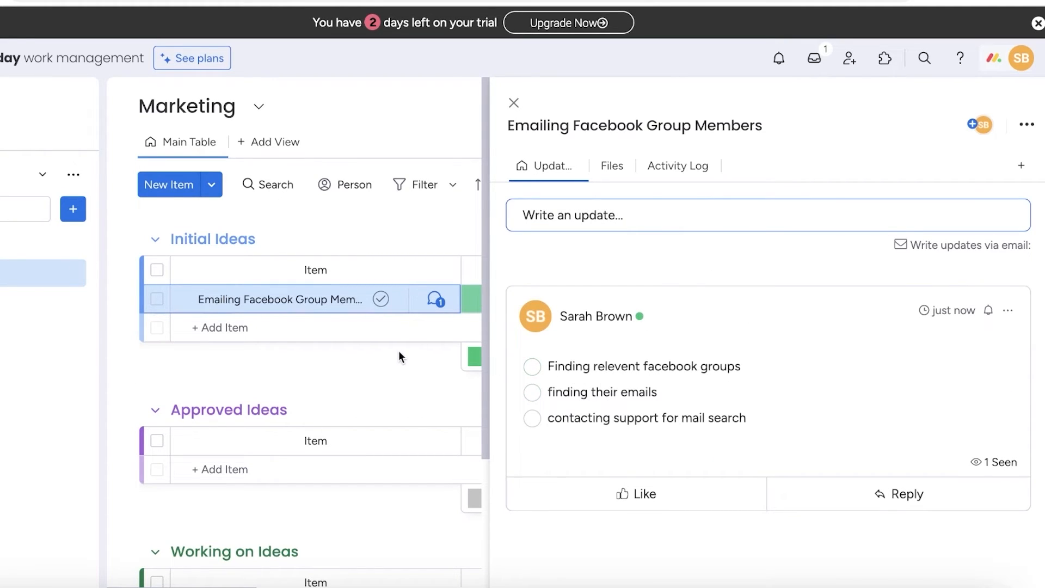
left_click(514, 103)
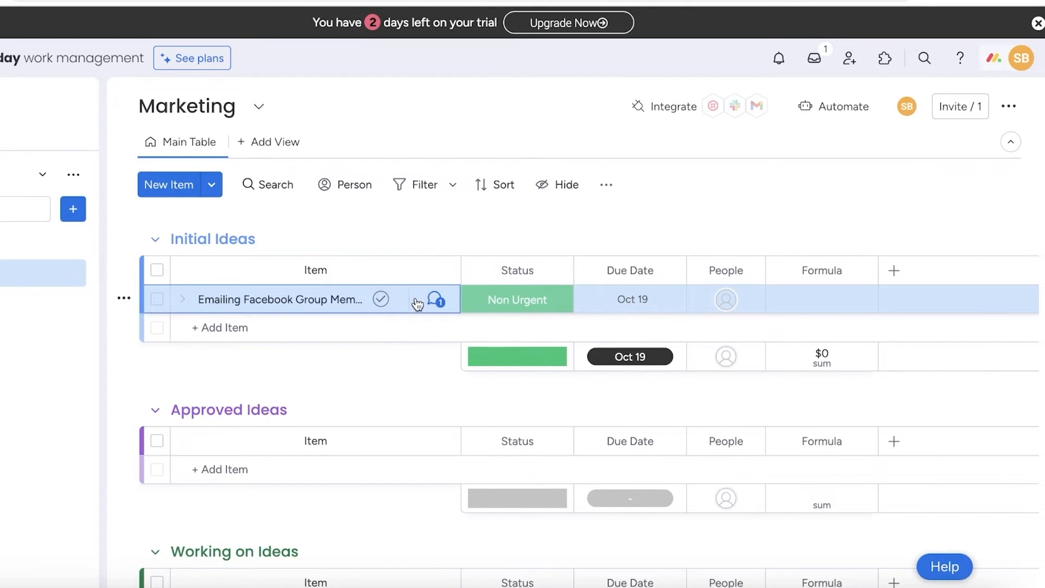
- Mark "Finding relevent facebook groups" and "finding their emails" as done in the checklist of the Emailing Facebook Group Members item
left_click(256, 295)
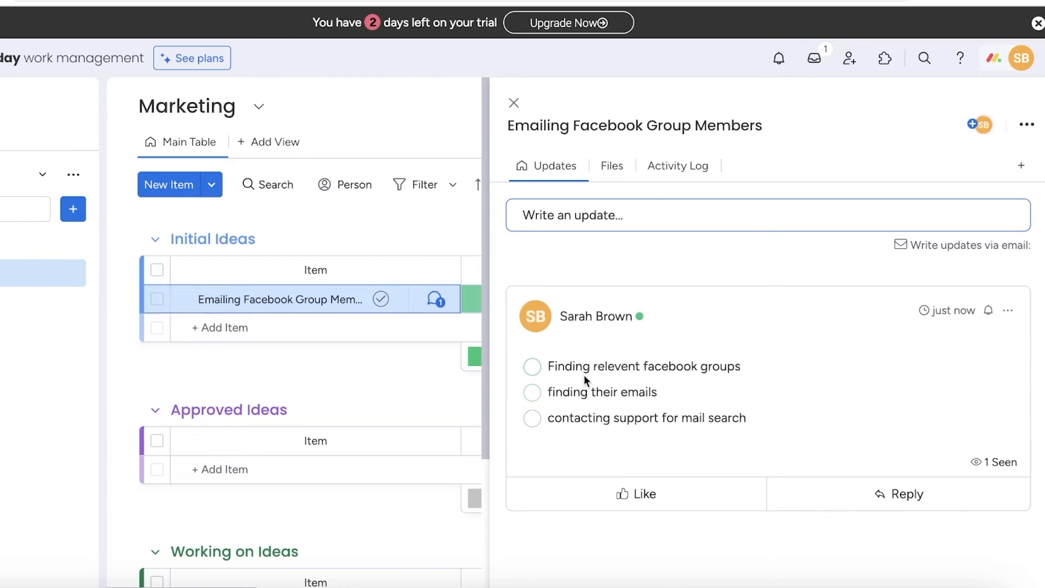
left_click(533, 368)
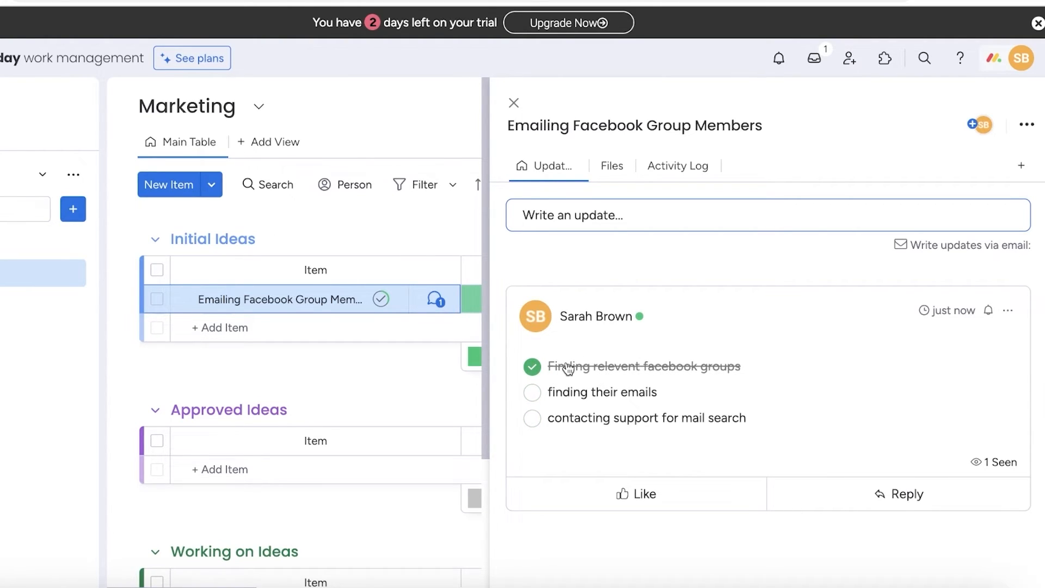
left_click(533, 392)
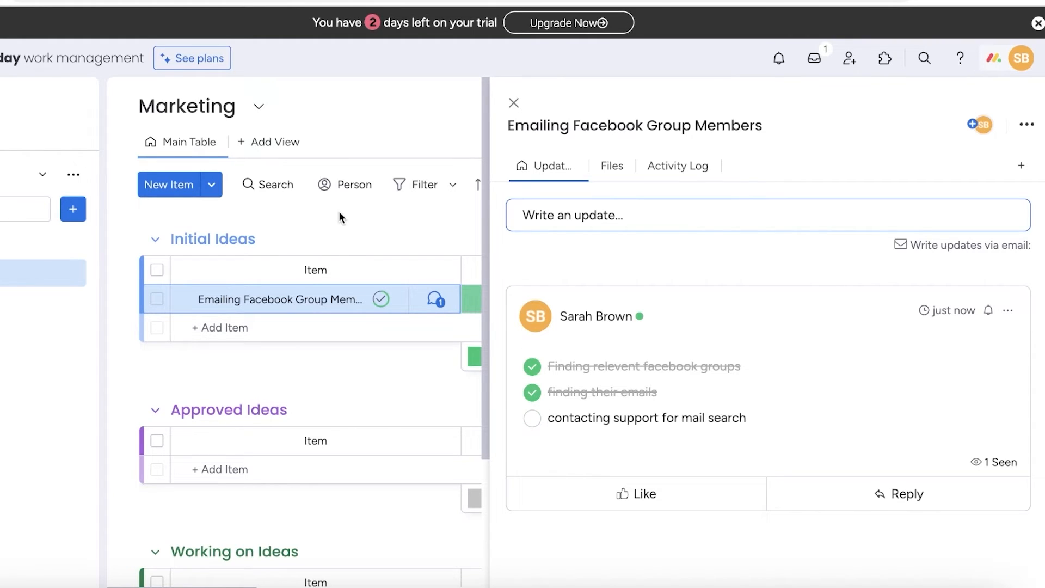
left_click(514, 103)
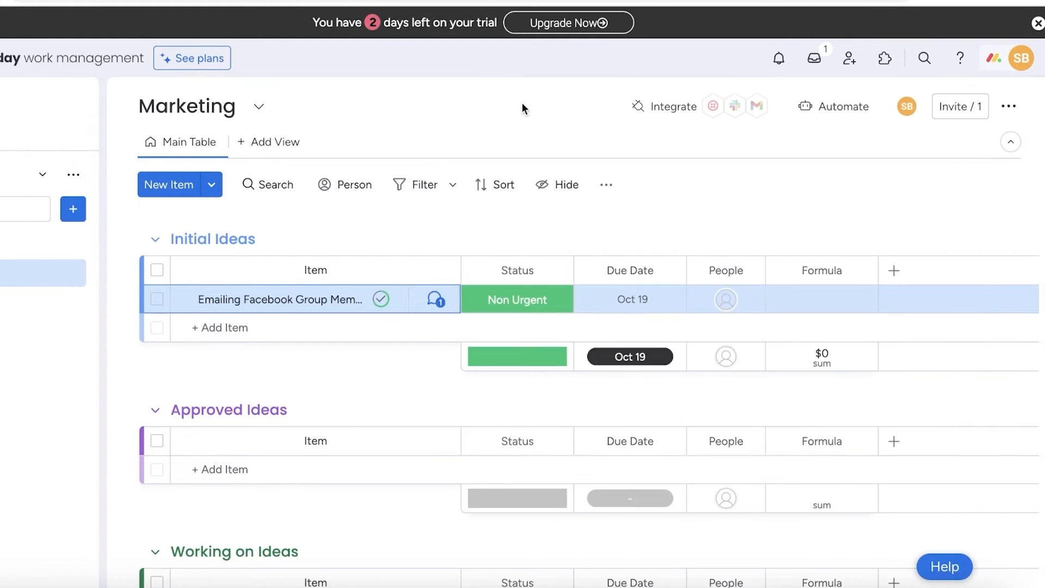
- Add a Kanban view to the Marketing board and dismiss the tip about navigating groups
scroll(430, 264, "down", 3)
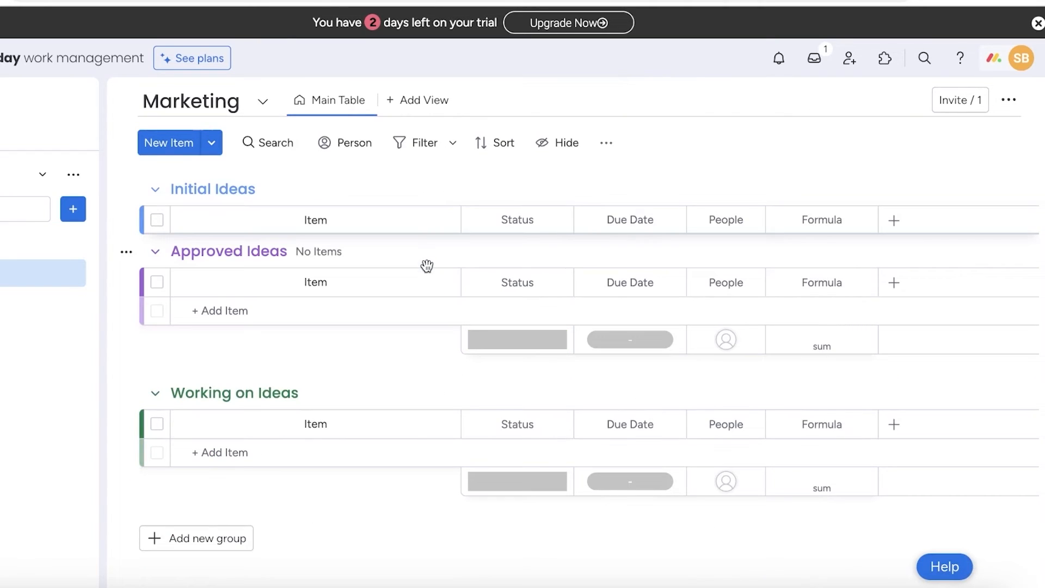
scroll(424, 271, "up", 3)
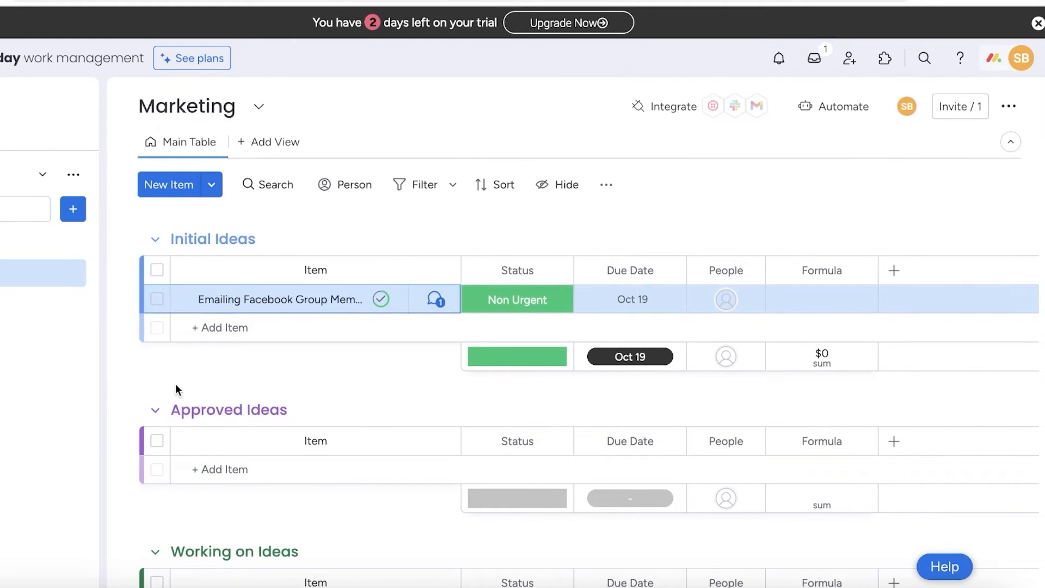
left_click(275, 142)
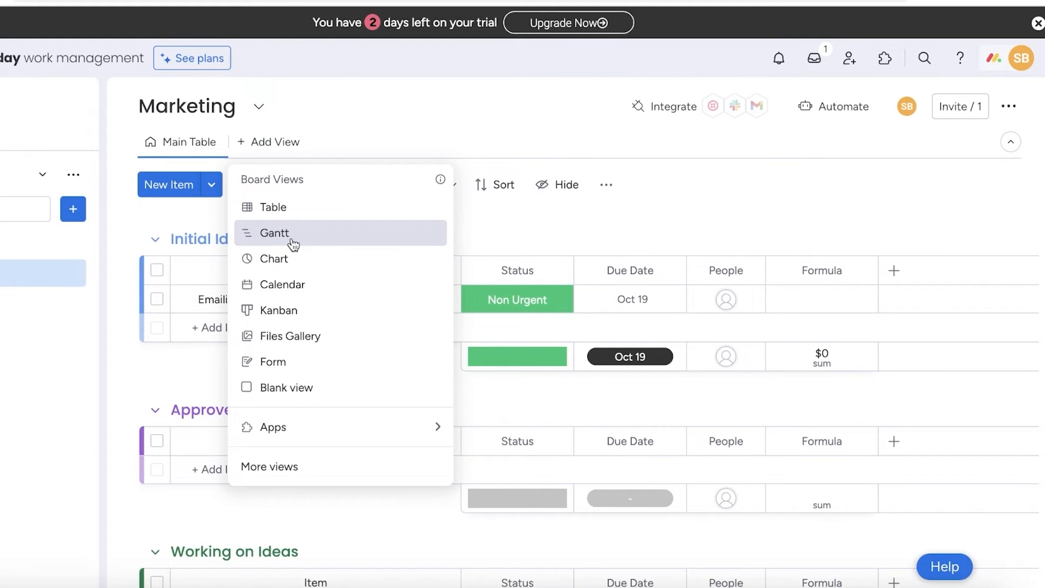
left_click(303, 312)
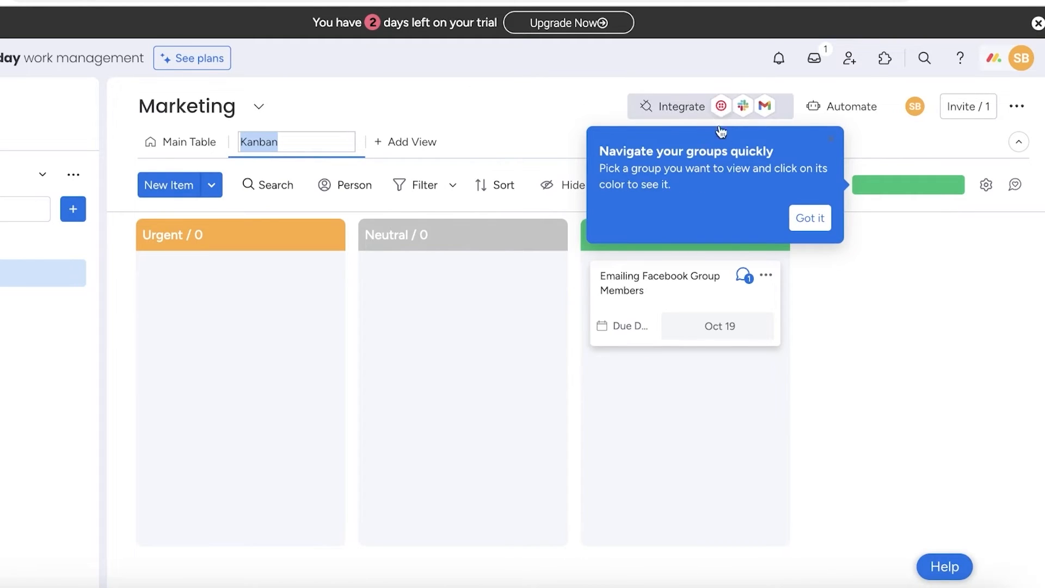
left_click(806, 218)
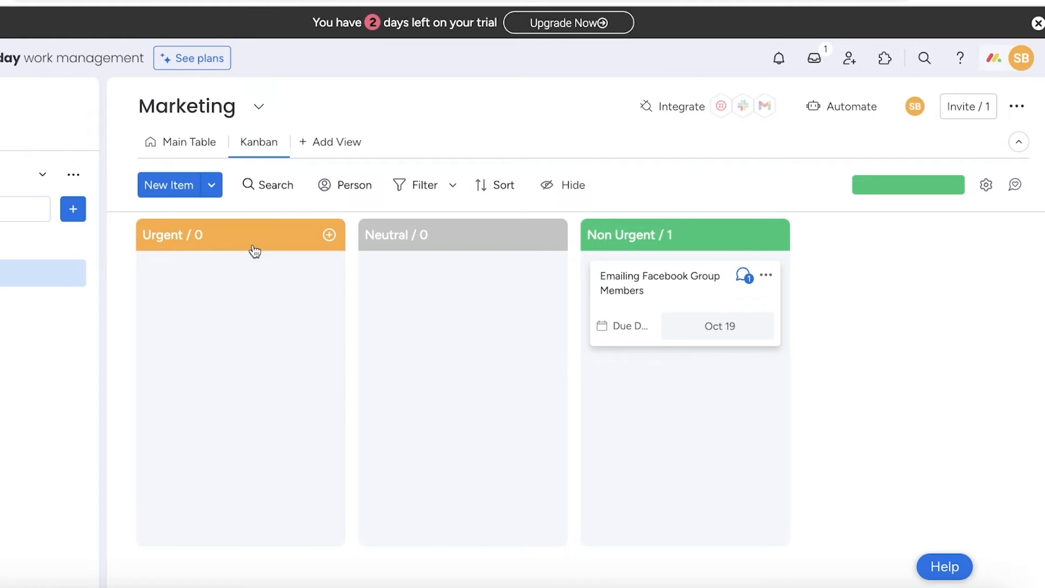
- Add a second Kanban view to the Marketing board and move its Non Urgent column ahead of Neutral
left_click(321, 143)
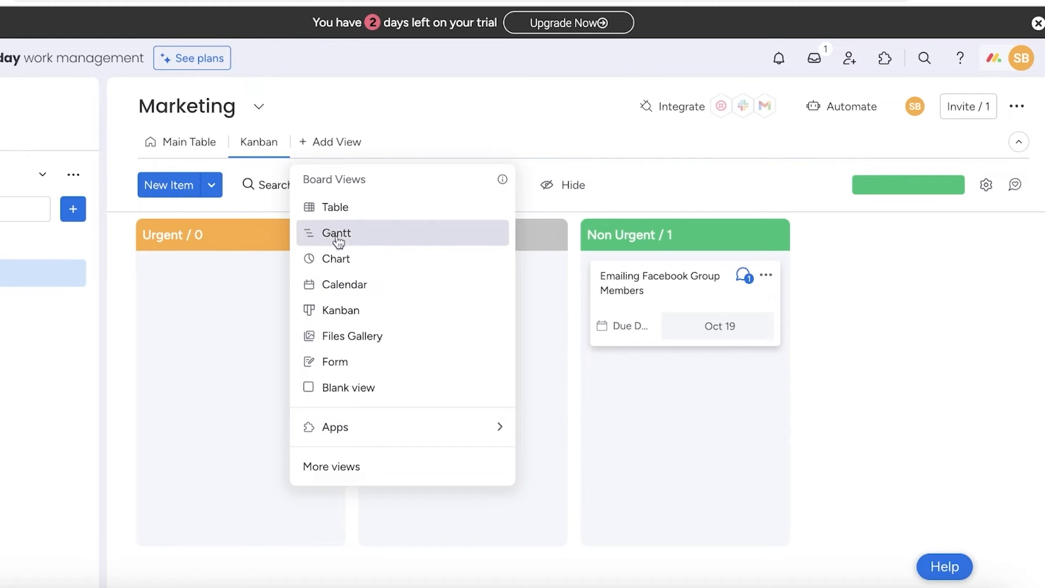
left_click(348, 313)
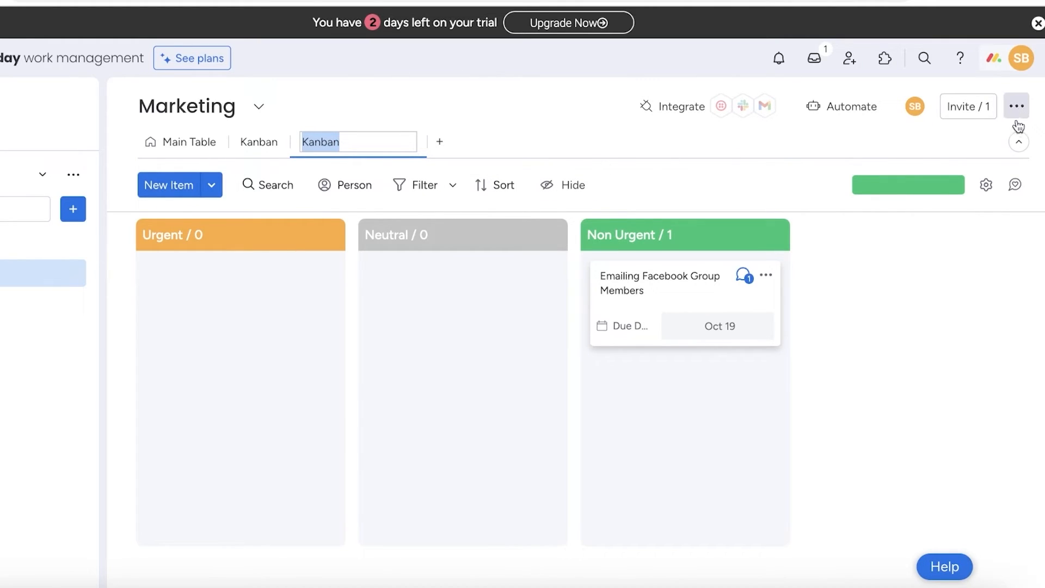
left_click(1019, 141)
left_click(1018, 108)
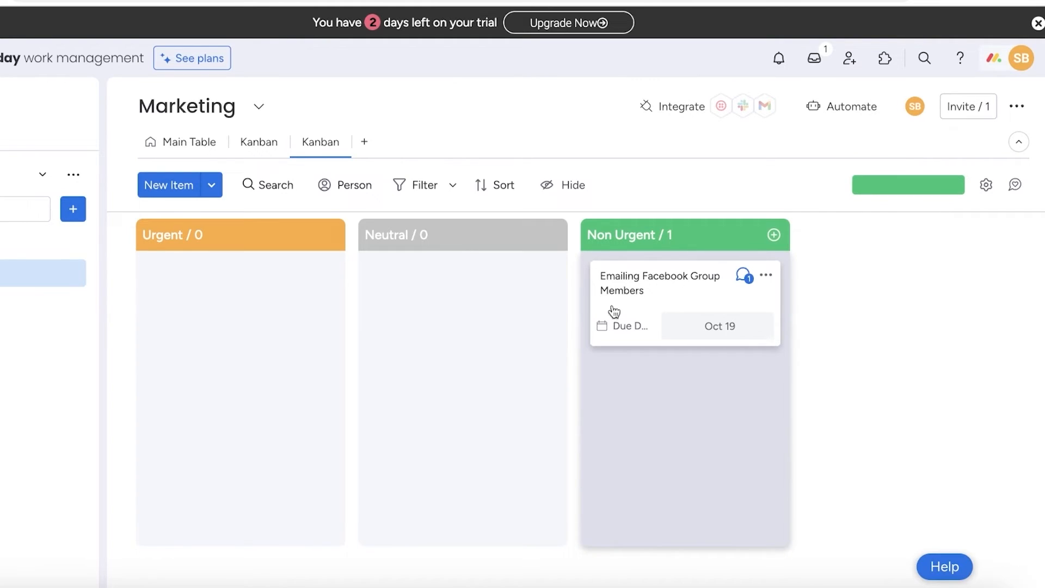
left_click_drag(606, 232, 423, 282)
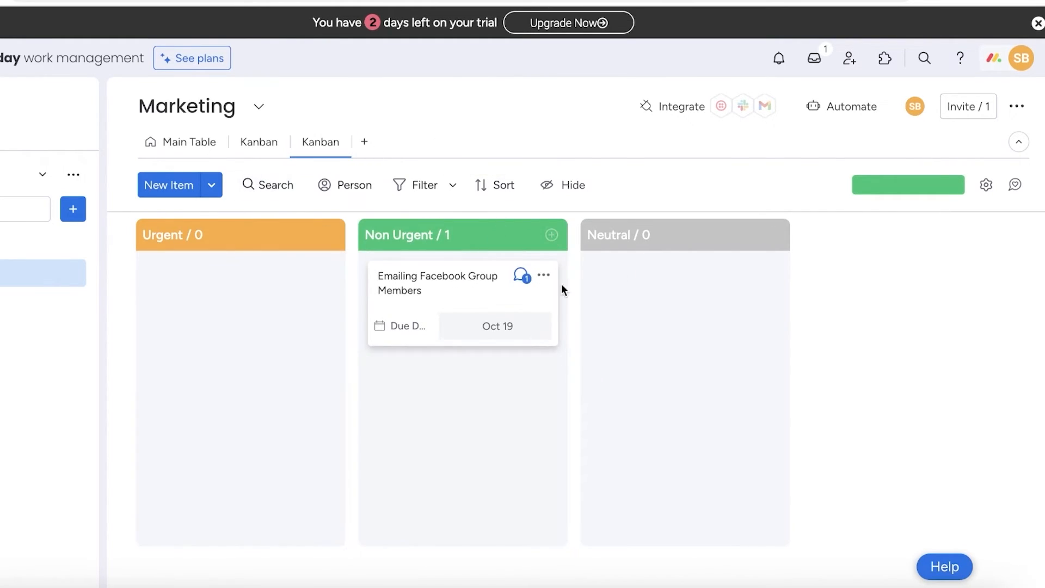
- Open the second Kanban view's settings and turn off all card columns, including Status
left_click(905, 188)
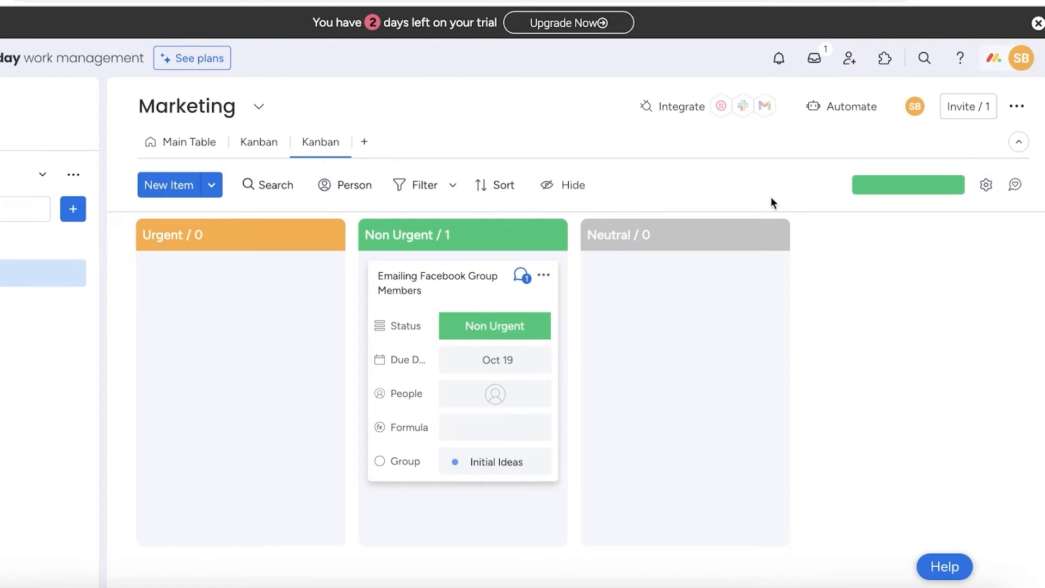
left_click(986, 184)
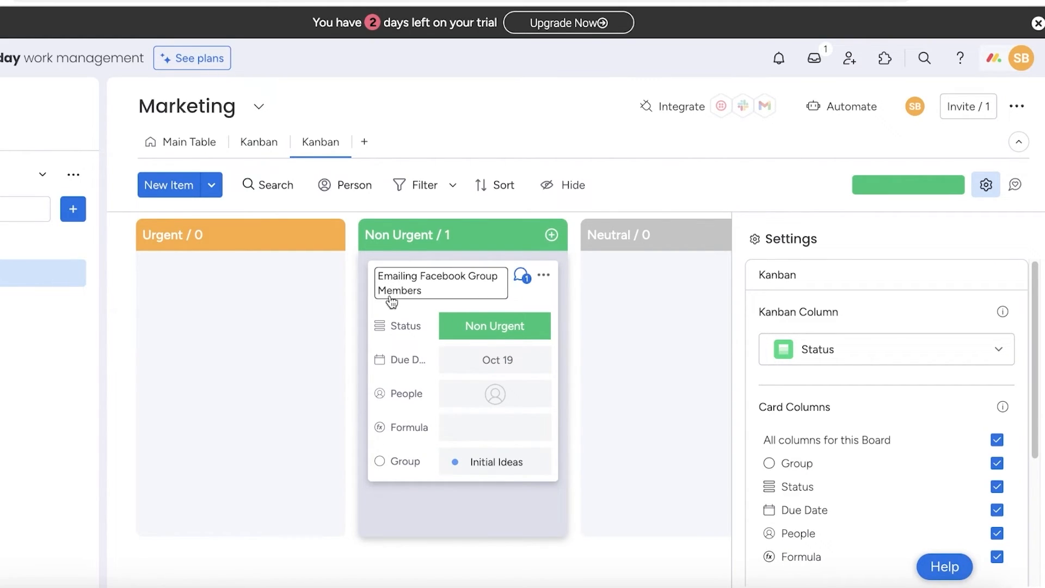
left_click(997, 441)
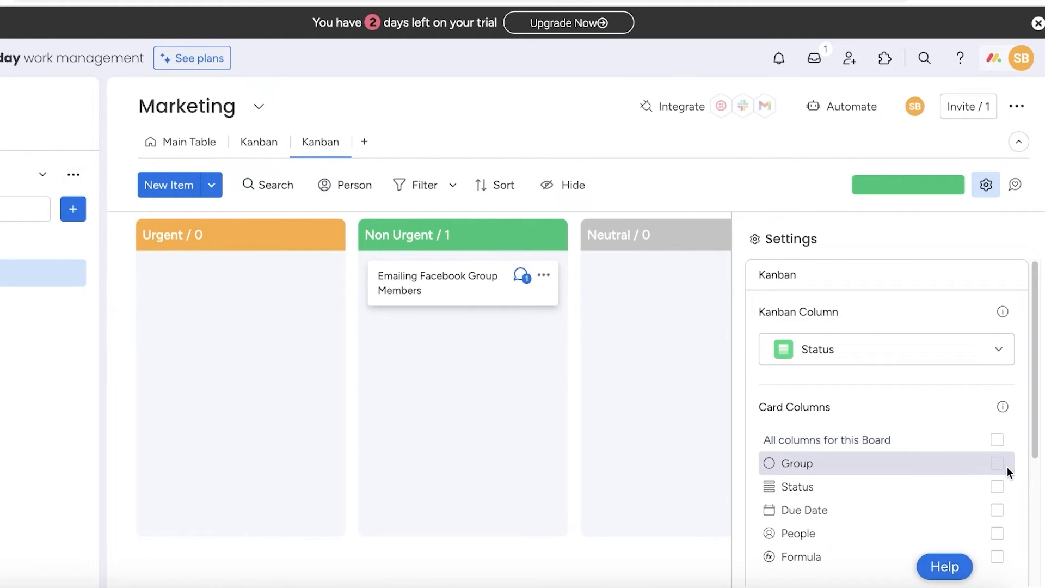
left_click(998, 487)
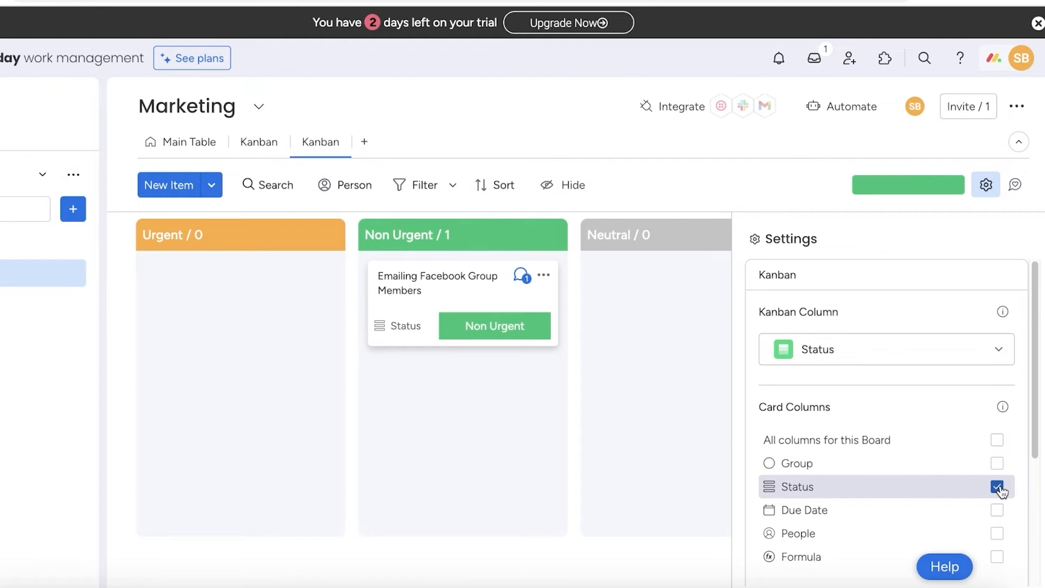
left_click(997, 487)
scroll(1002, 502, "down", 4)
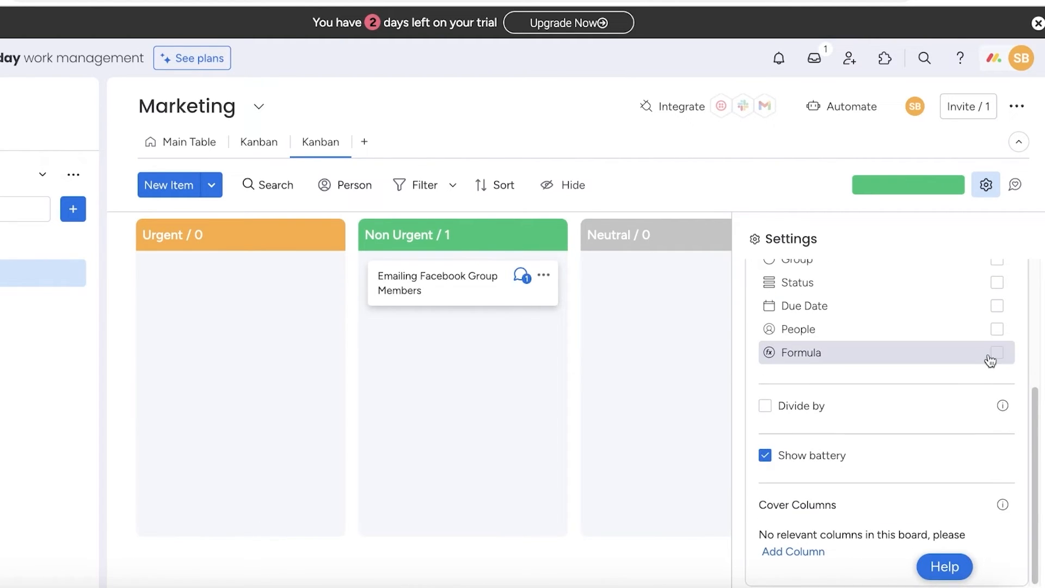
- Turn on all card columns for this board in the second Kanban view, including Group, Status, Due Date, People and Formula
scroll(991, 361, "up", 4)
left_click(999, 482)
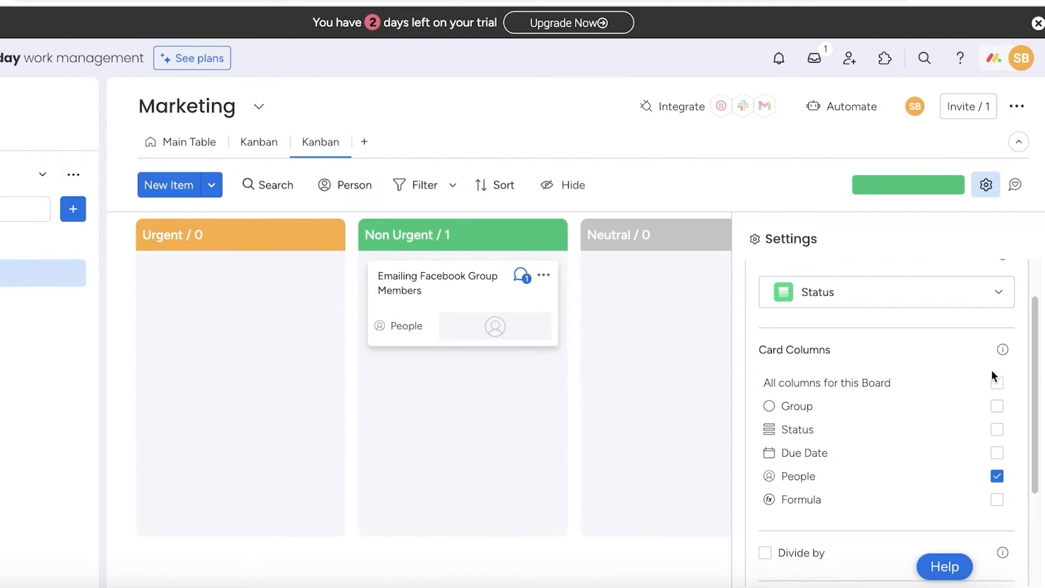
left_click(997, 384)
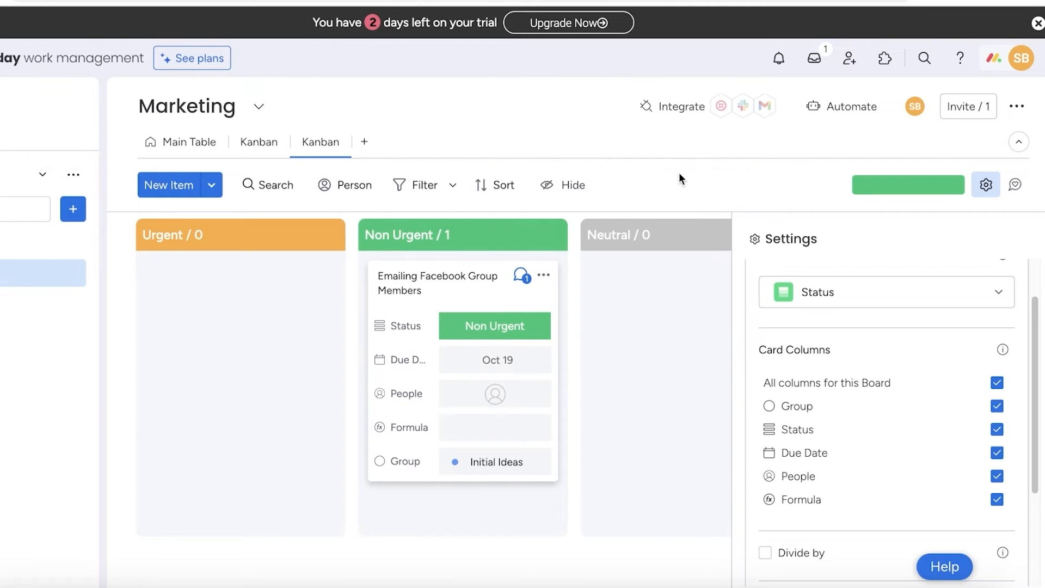
- Check the Kanban Column setting's explanation and its available grouping columns, and close the view's settings
left_click(956, 286)
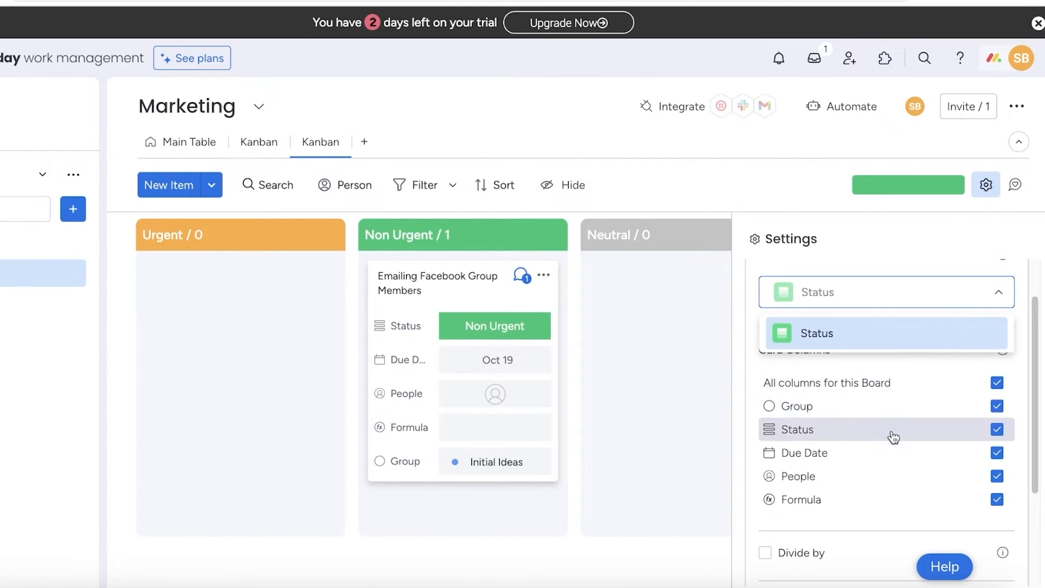
scroll(910, 300, "up", 2)
left_click(1017, 299)
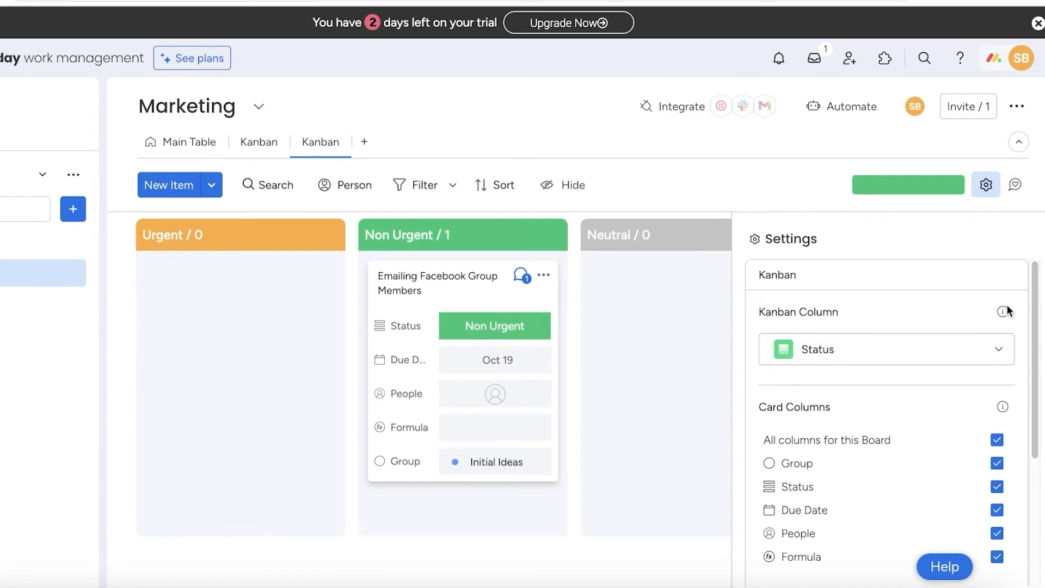
mouse_move(1005, 310)
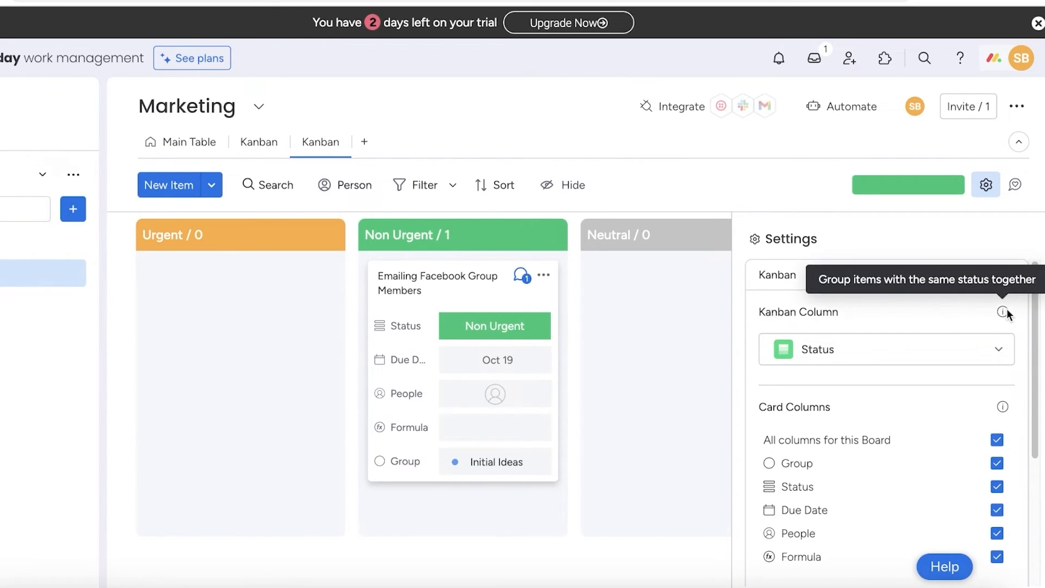
left_click(986, 361)
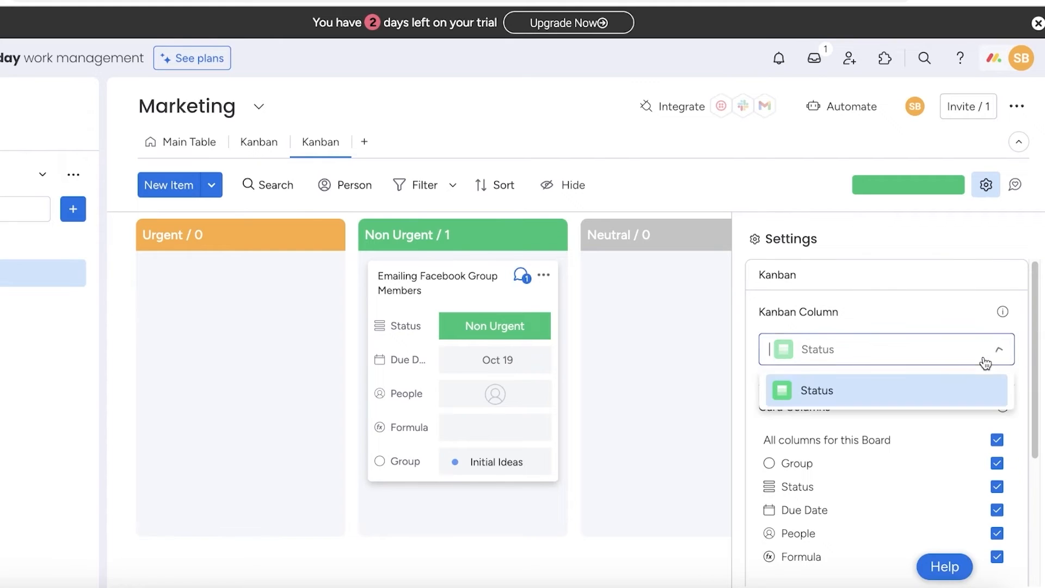
type("k")
key("BackSpace")
type("k")
key("BackSpace")
left_click(793, 228)
left_click(979, 189)
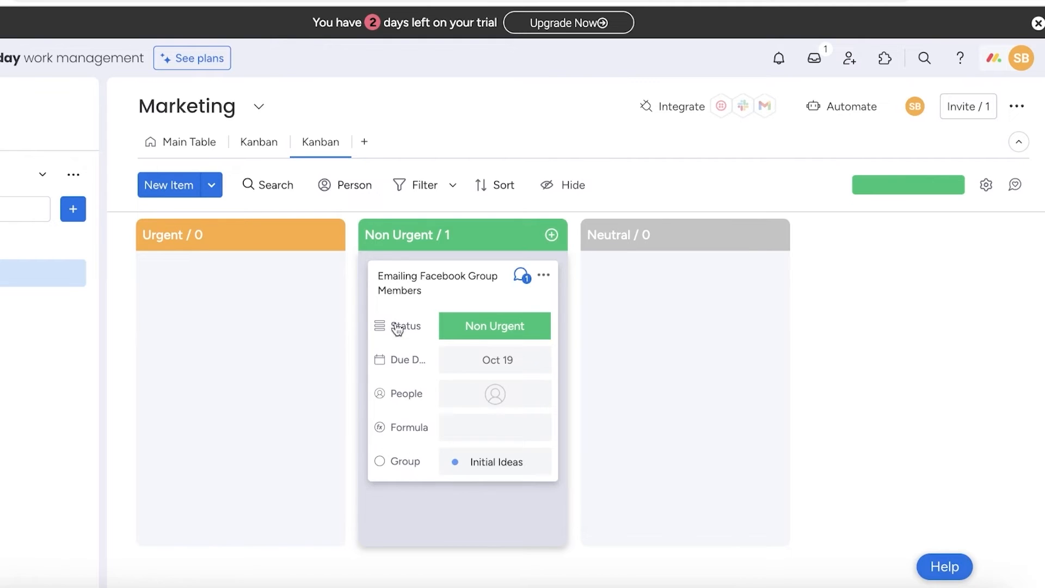
- Add a Table view and a Gantt view to the Marketing board
left_click(372, 146)
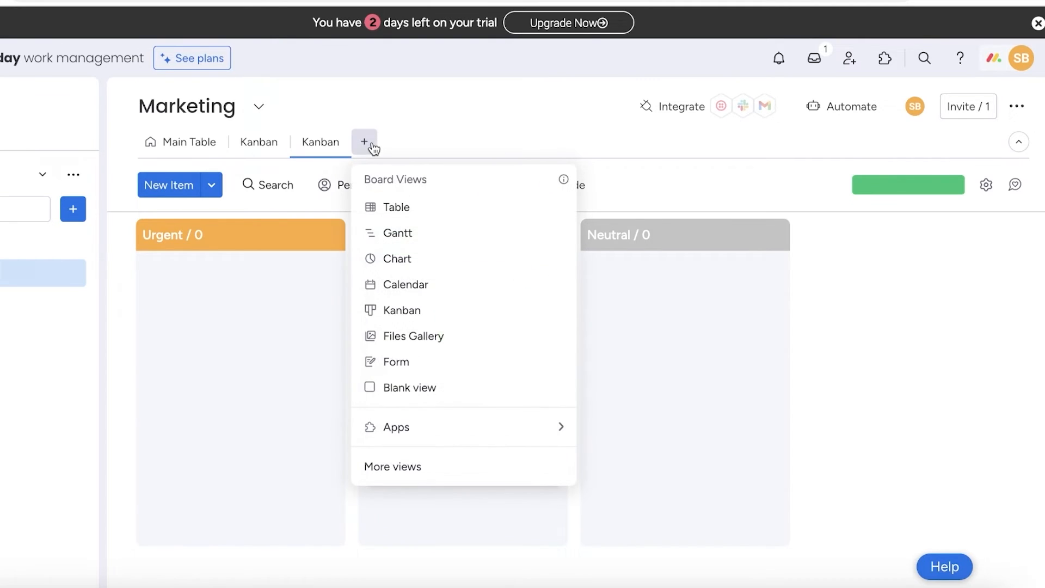
left_click(394, 215)
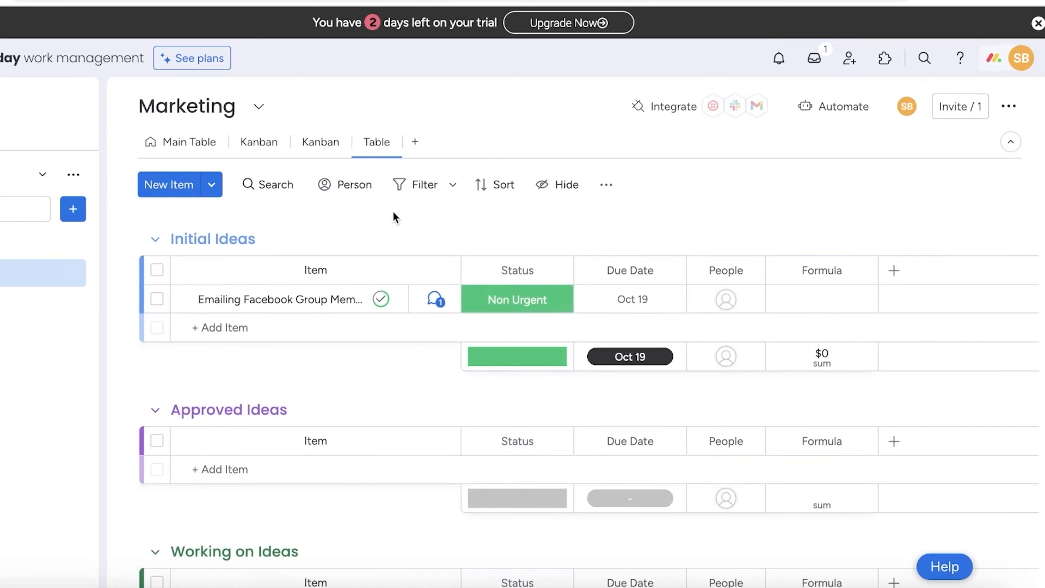
left_click(414, 141)
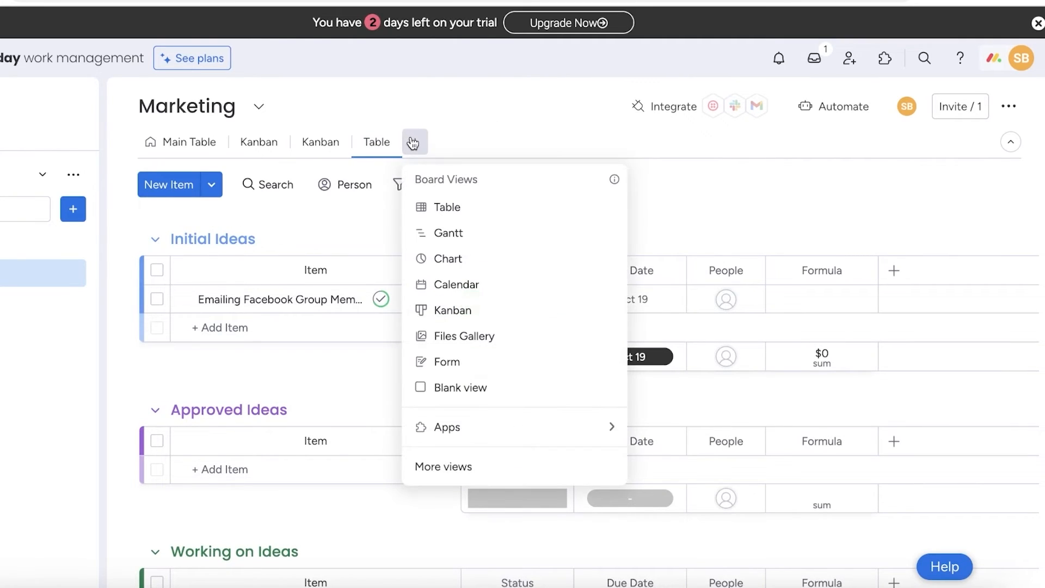
left_click(438, 231)
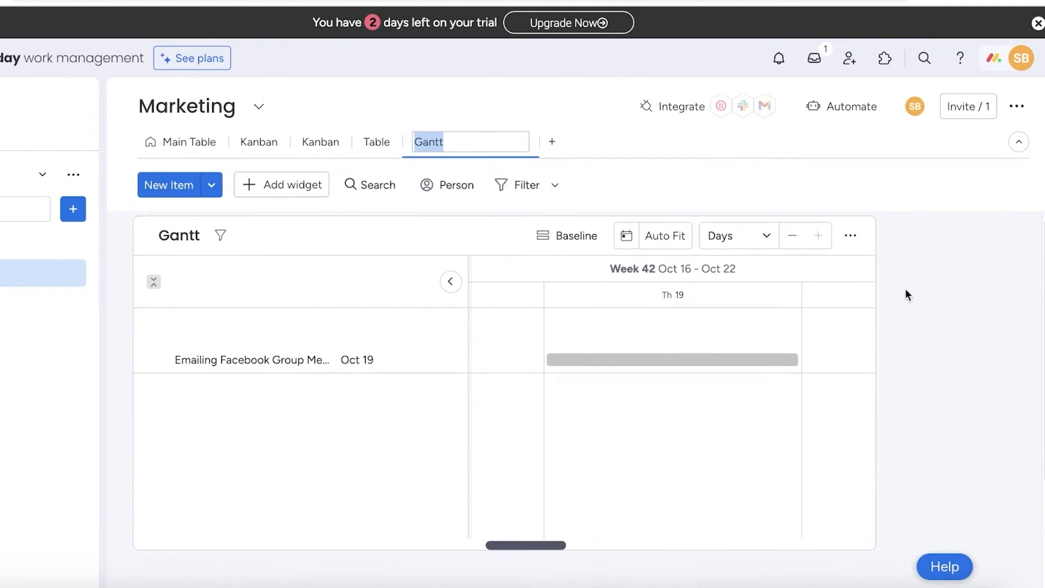
- Add a Calendar view to the Marketing board, keeping its default name, and return to the Main Table
left_click(553, 149)
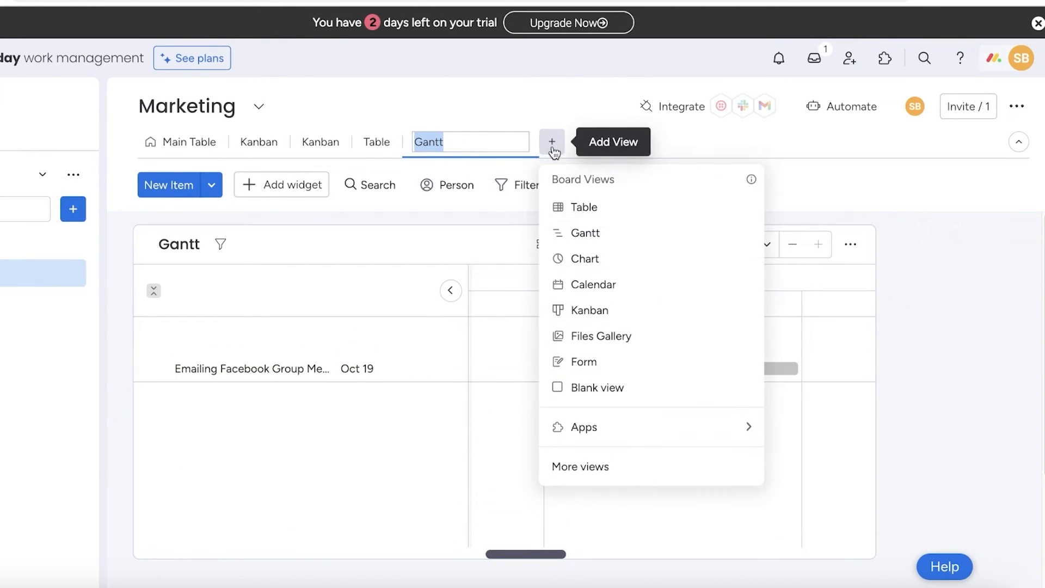
left_click(590, 289)
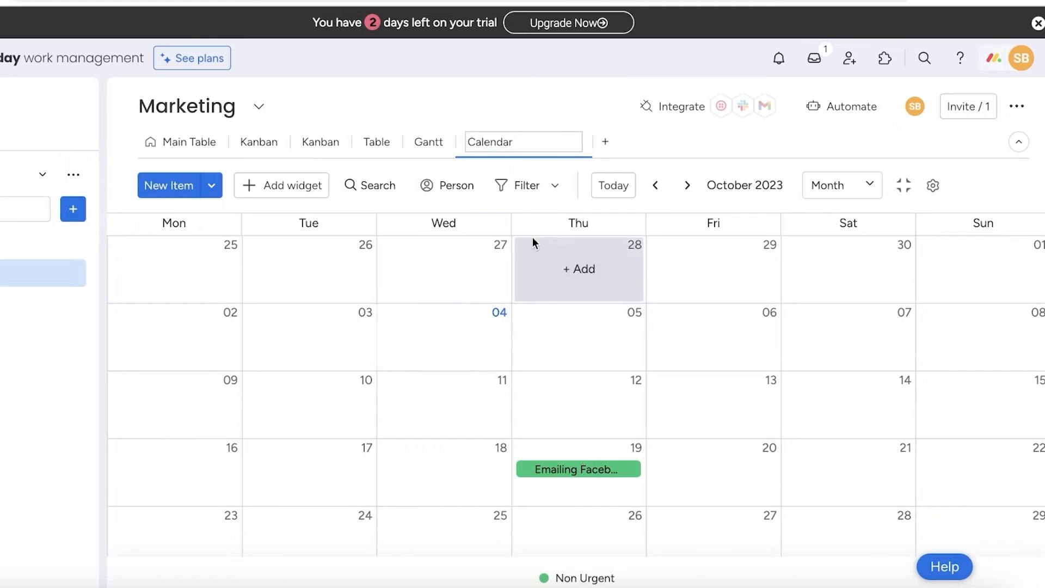
left_click(597, 96)
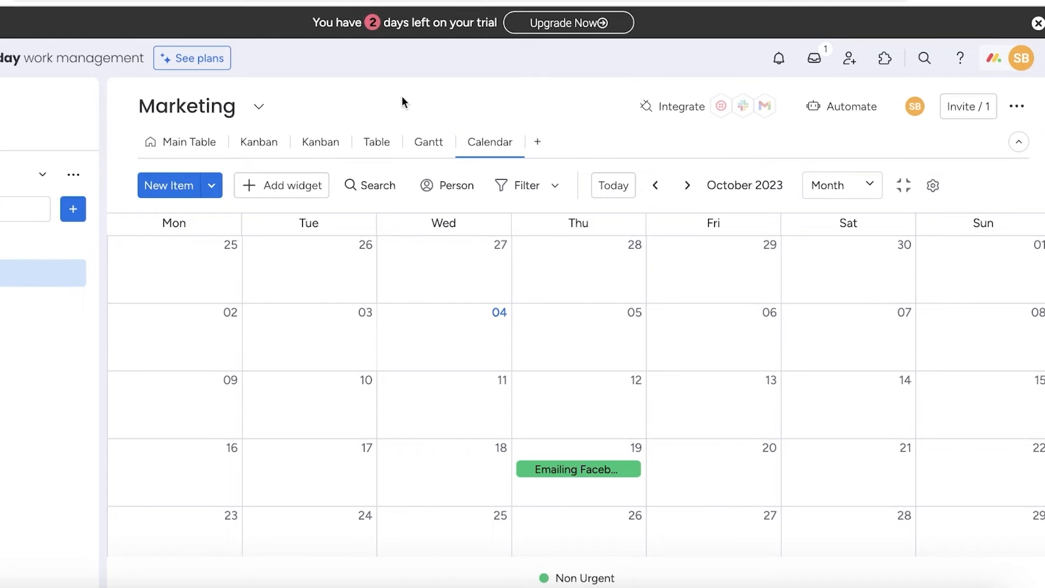
left_click(200, 140)
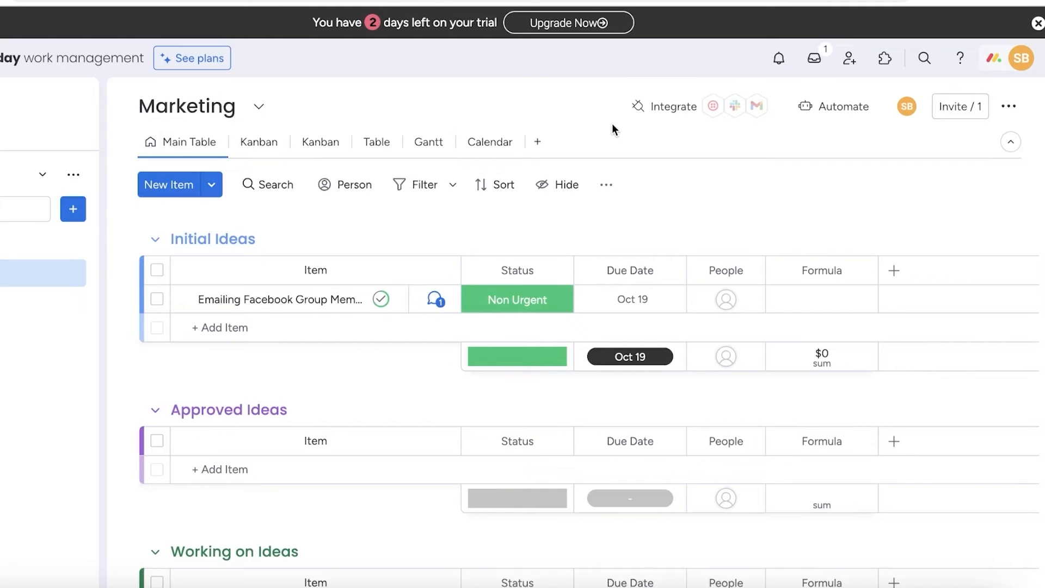
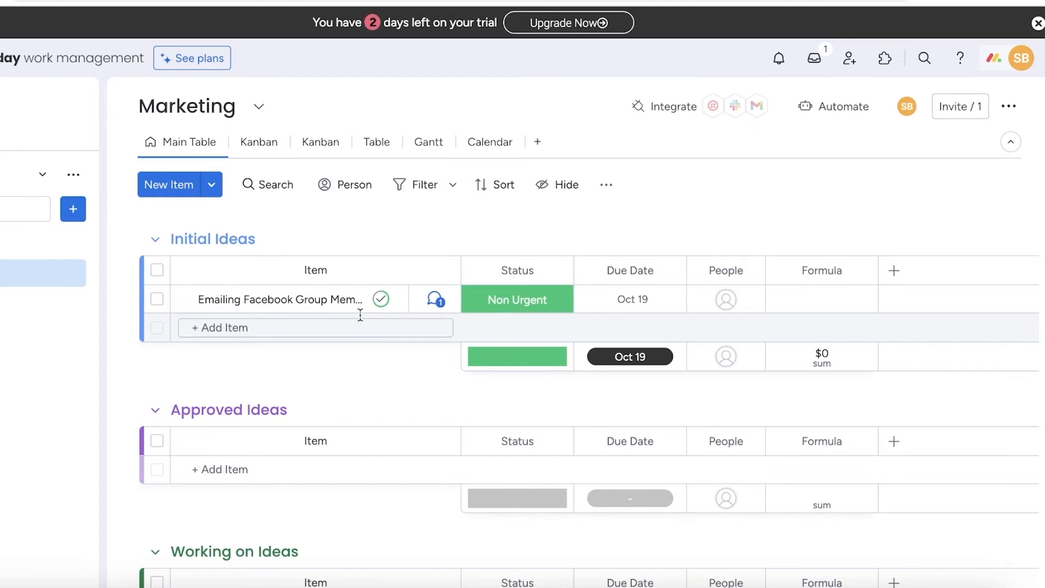
- Open the board's Automations center and examine the Basic, Featured, Notifications, Status Change and Recurring templates
left_click(839, 109)
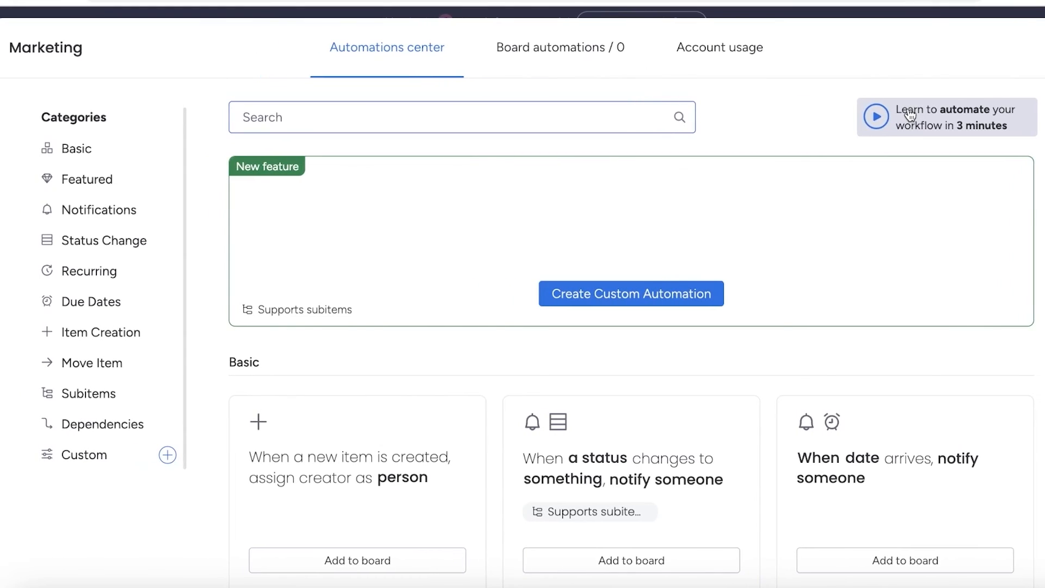
scroll(624, 223, "down", 2)
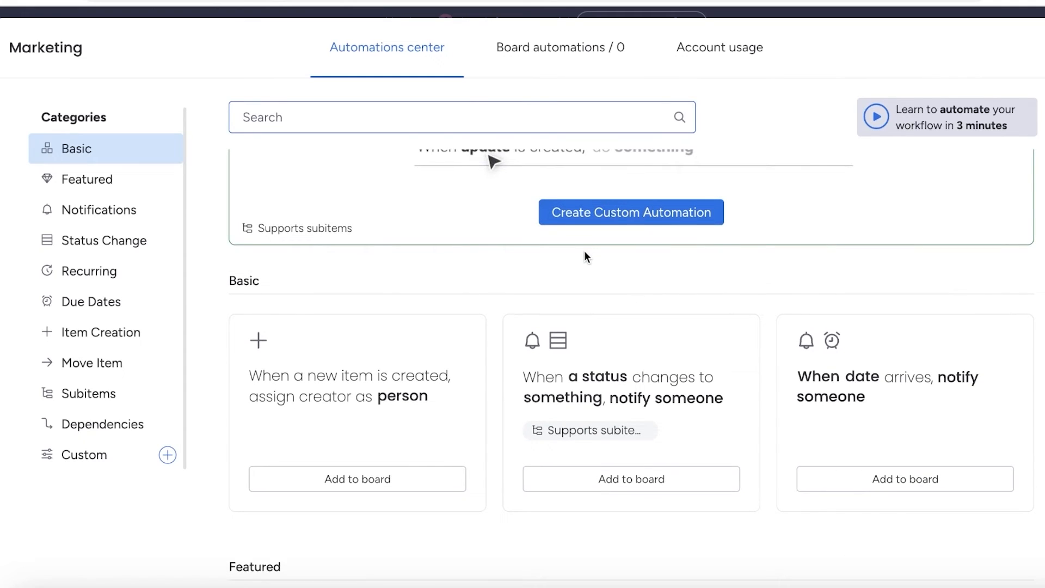
scroll(586, 253, "down", 4)
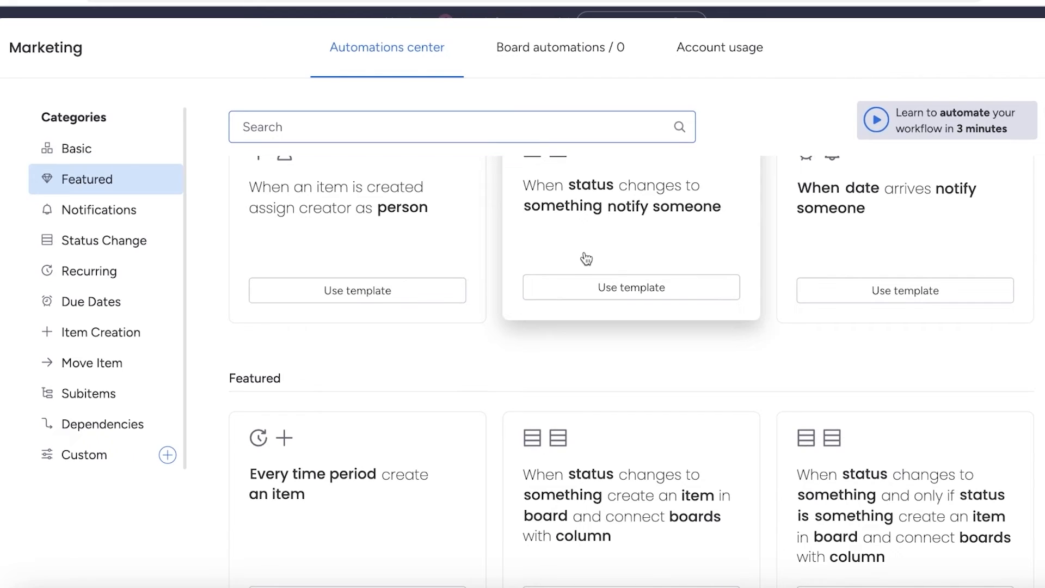
left_click(54, 148)
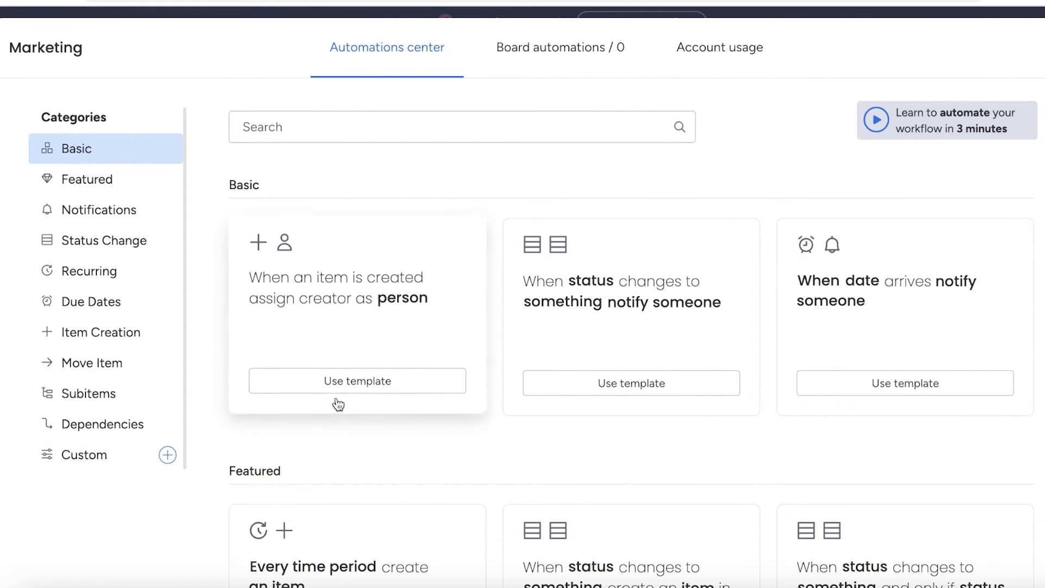
scroll(439, 295, "down", 5)
scroll(350, 196, "down", 2)
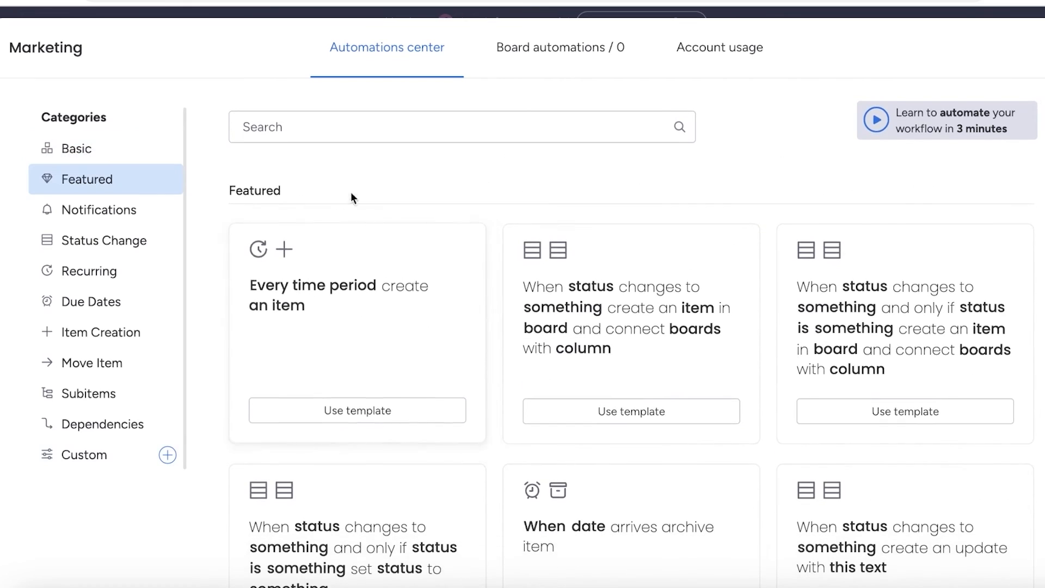
scroll(603, 427, "down", 5)
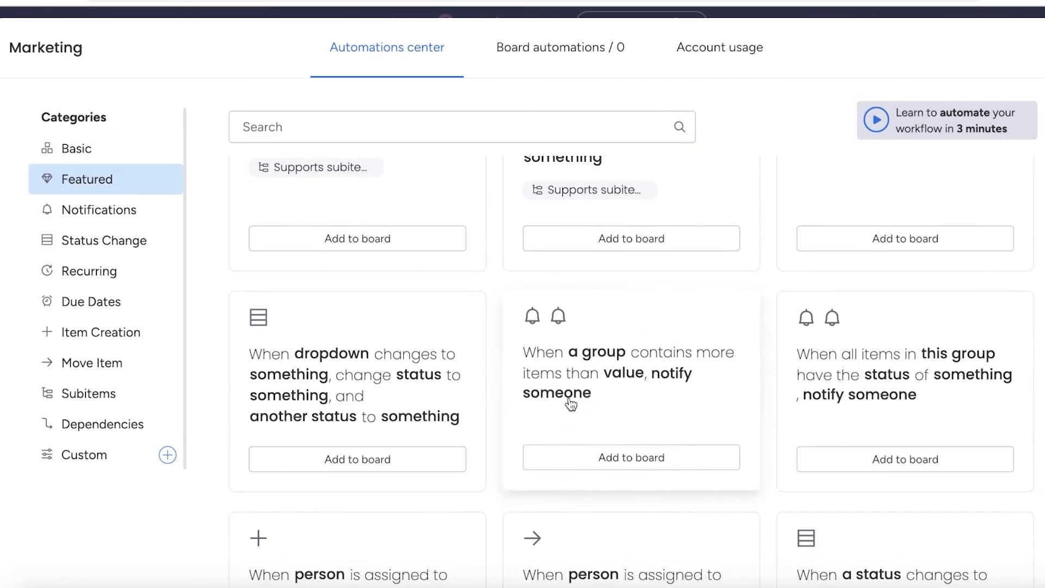
left_click(73, 209)
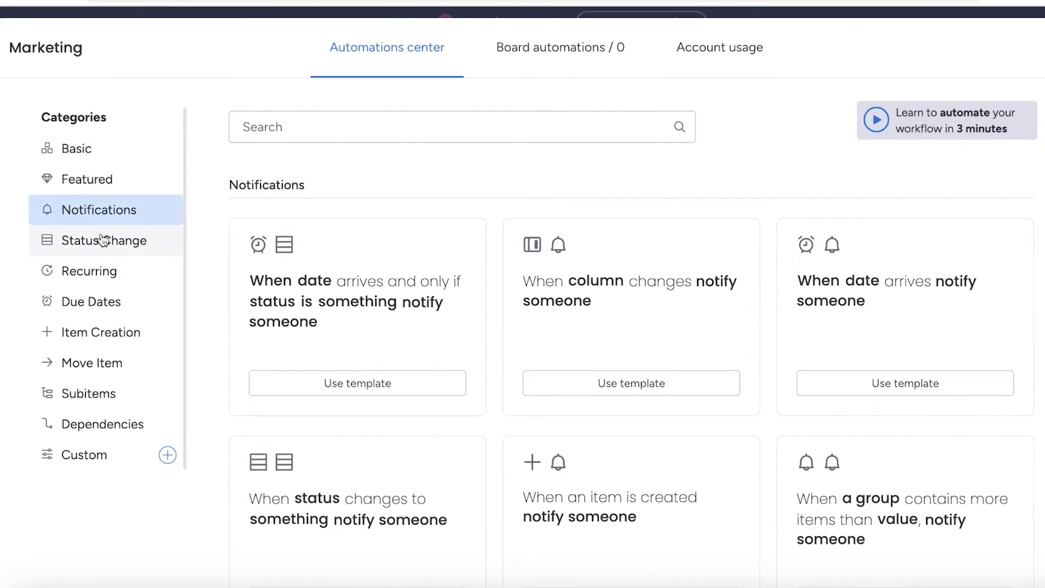
left_click(79, 240)
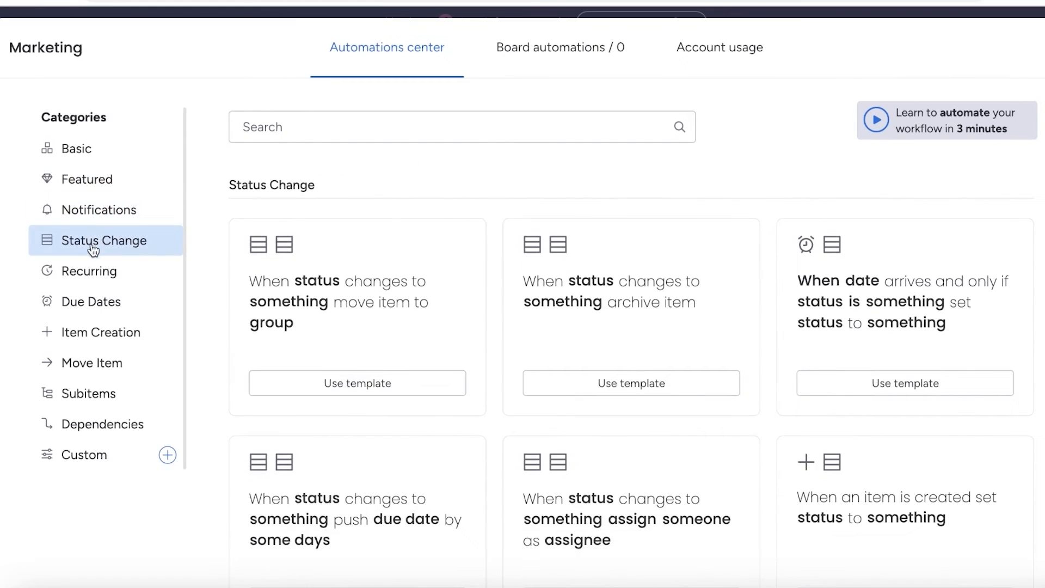
left_click(91, 268)
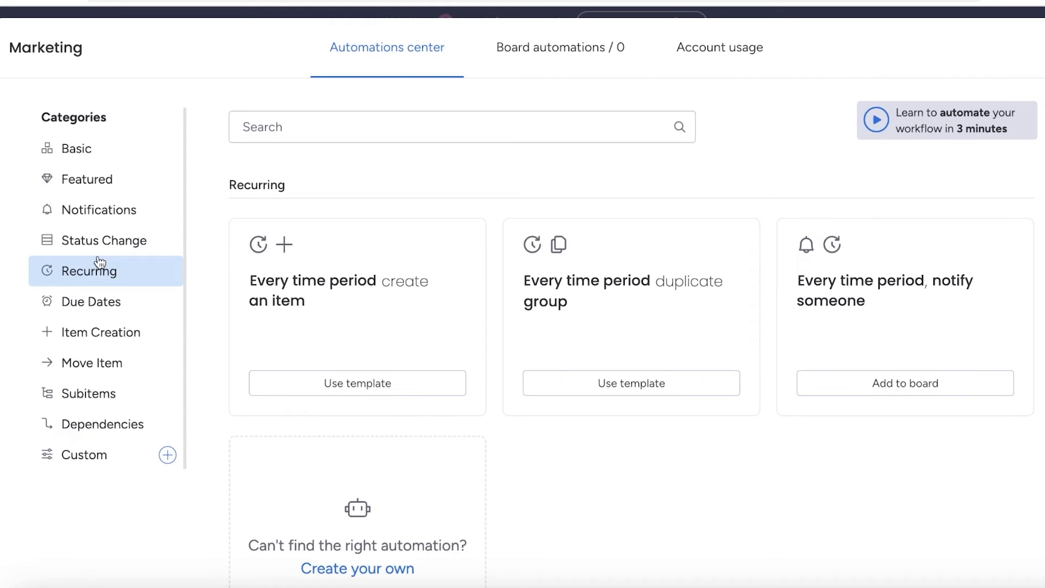
- Examine the Status Change automation templates in full, followed by the Notifications templates
left_click(103, 245)
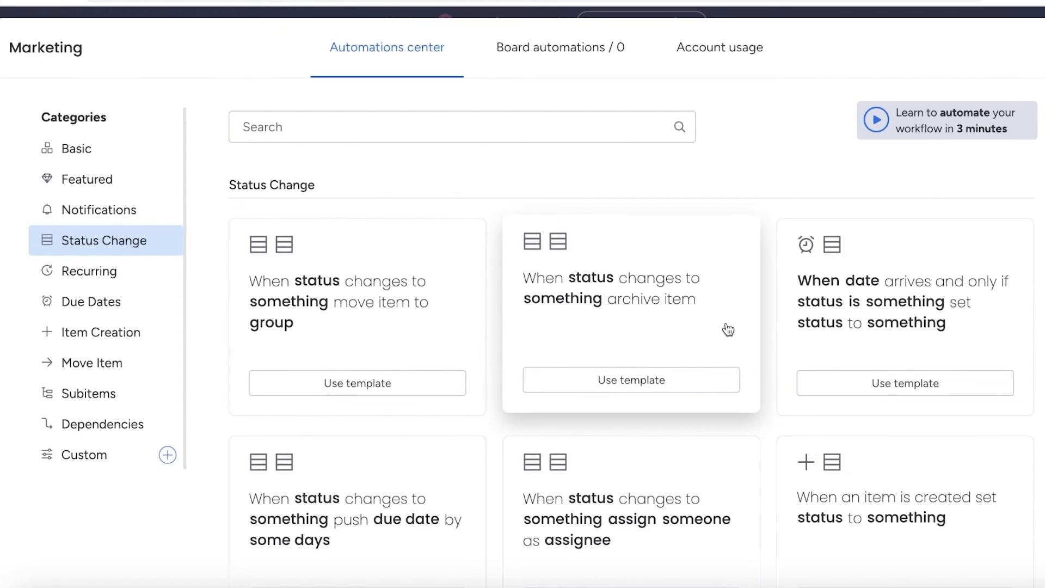
scroll(726, 329, "down", 5)
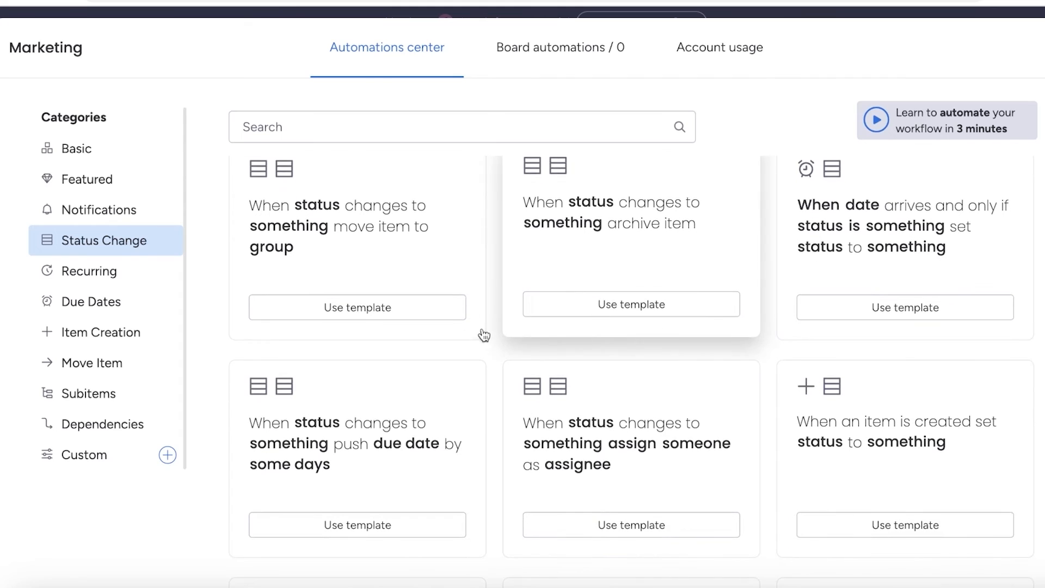
scroll(838, 287, "down", 3)
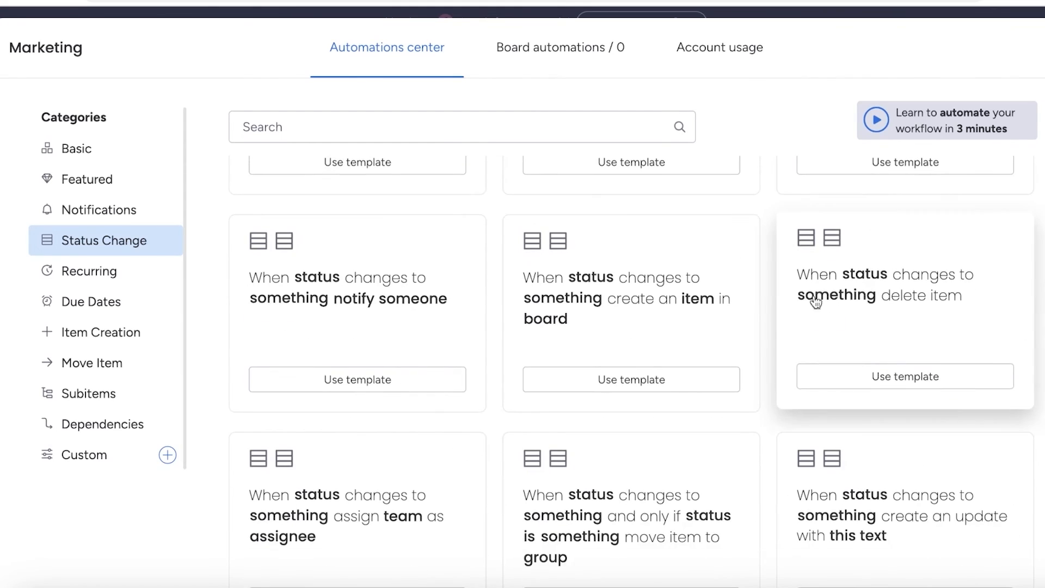
scroll(454, 301, "down", 3)
scroll(451, 302, "down", 4)
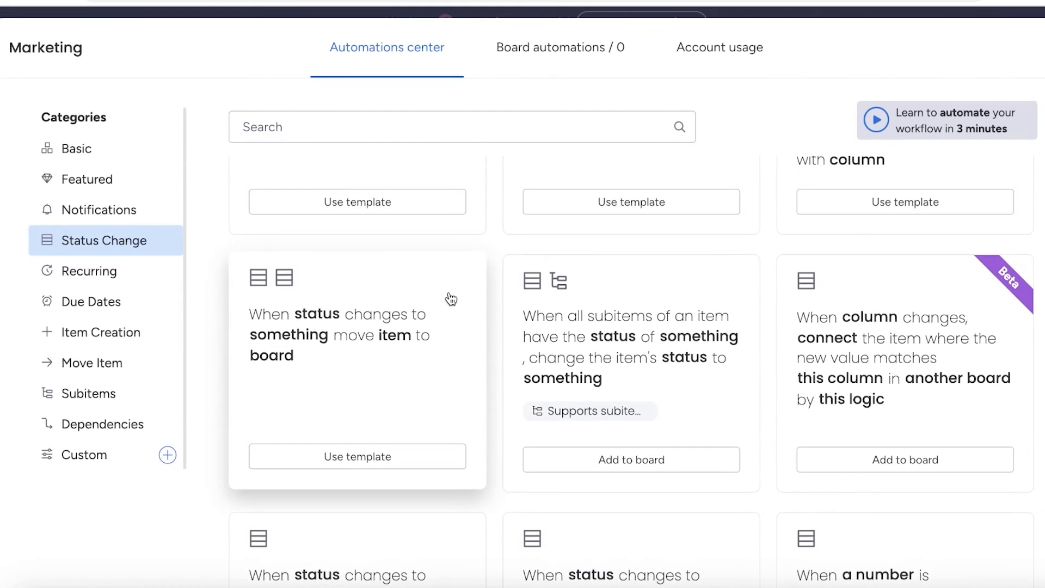
scroll(725, 250, "down", 8)
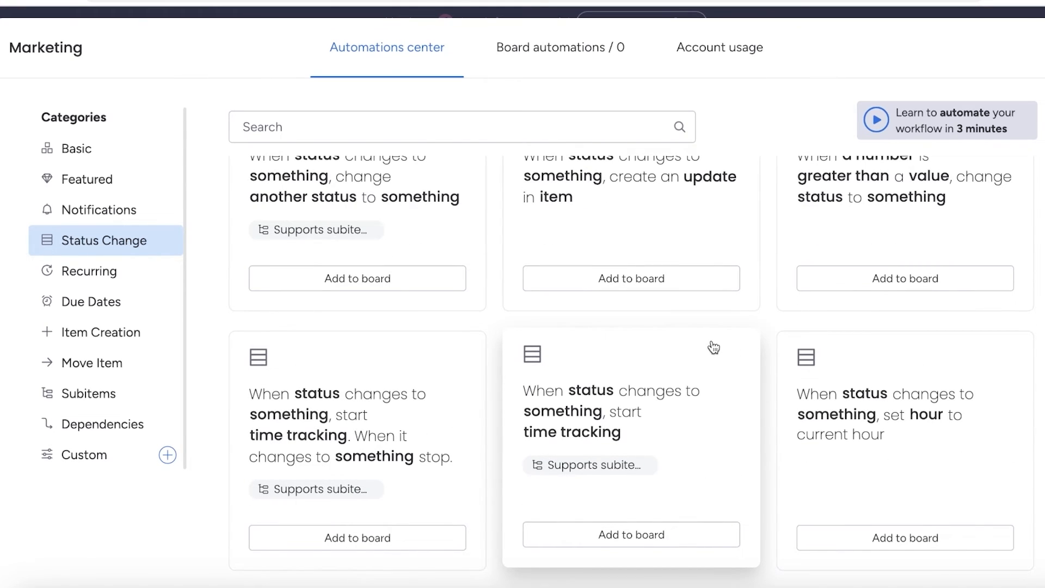
scroll(417, 252, "up", 4)
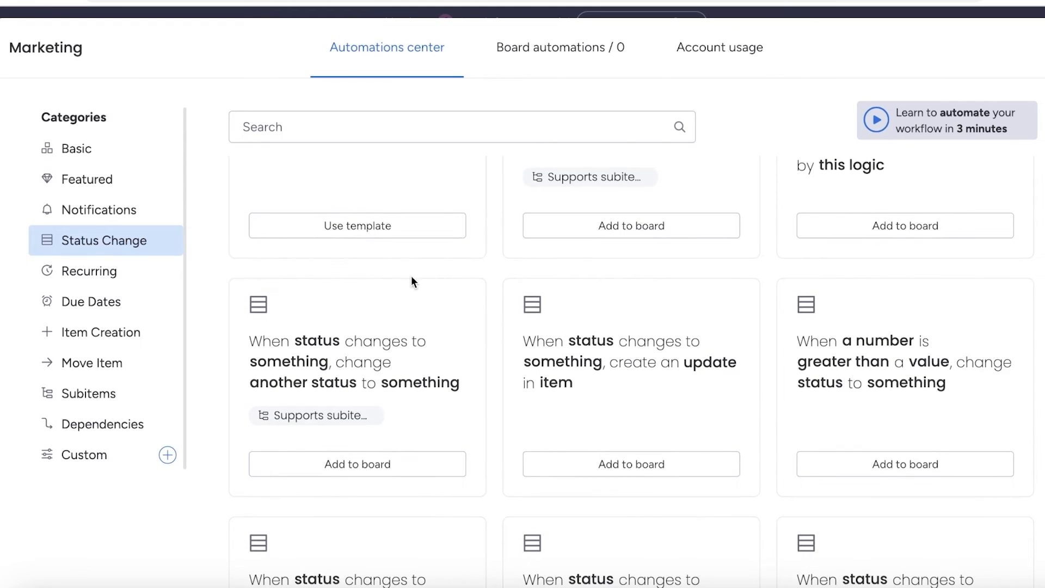
scroll(417, 280, "up", 15)
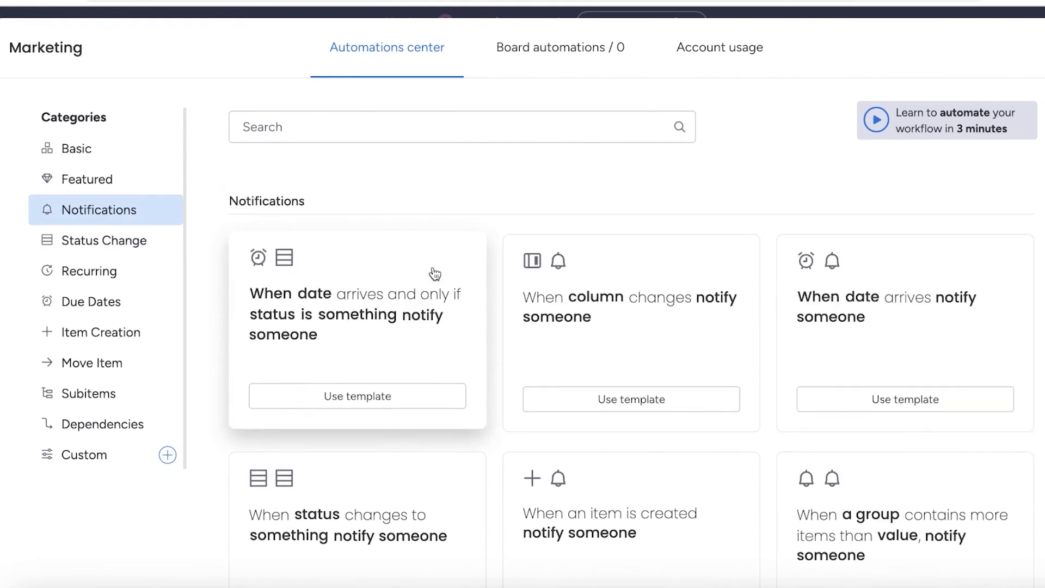
scroll(418, 292, "down", 15)
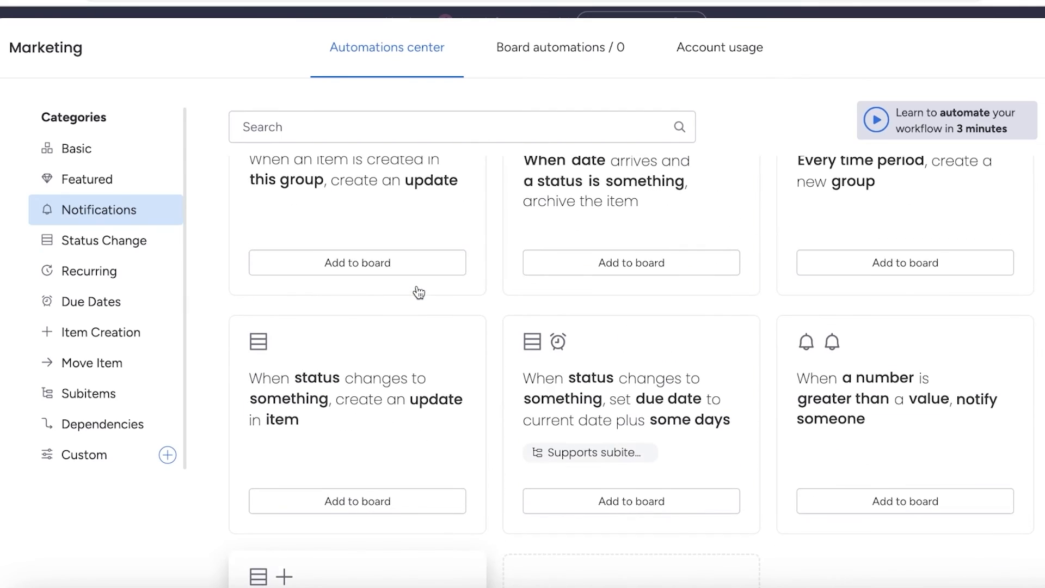
scroll(418, 292, "up", 4)
scroll(418, 292, "up", 6)
scroll(416, 292, "down", 5)
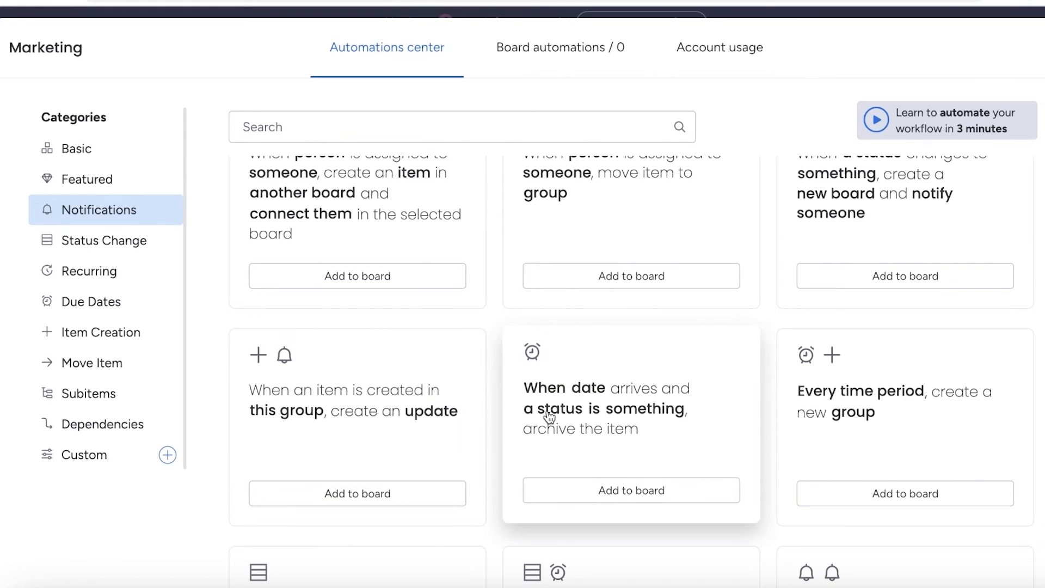
scroll(560, 418, "up", 5)
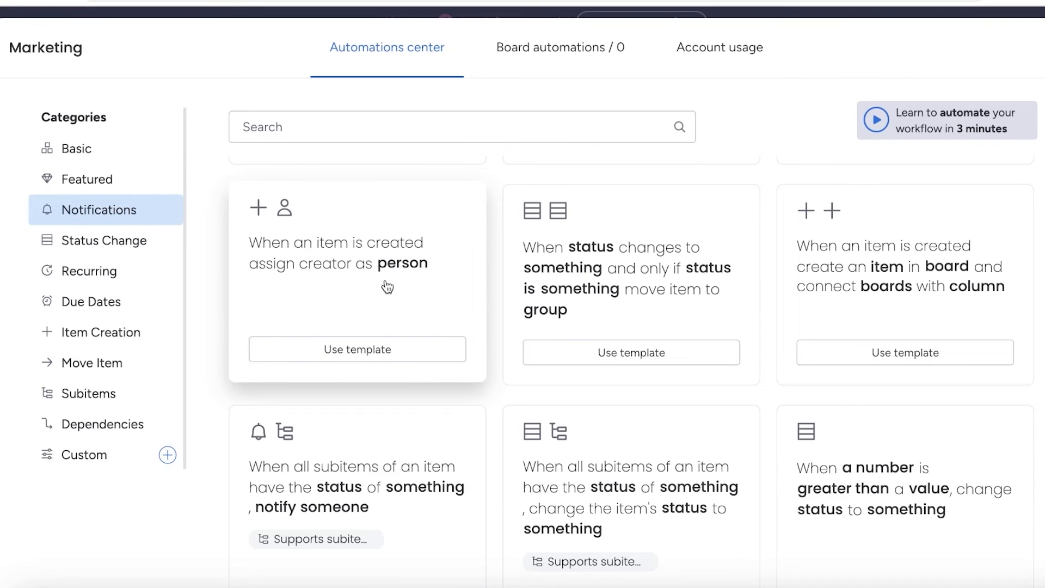
- Start a new automation from the Basic template "When status changes to something notify someone"
scroll(387, 287, "up", 5)
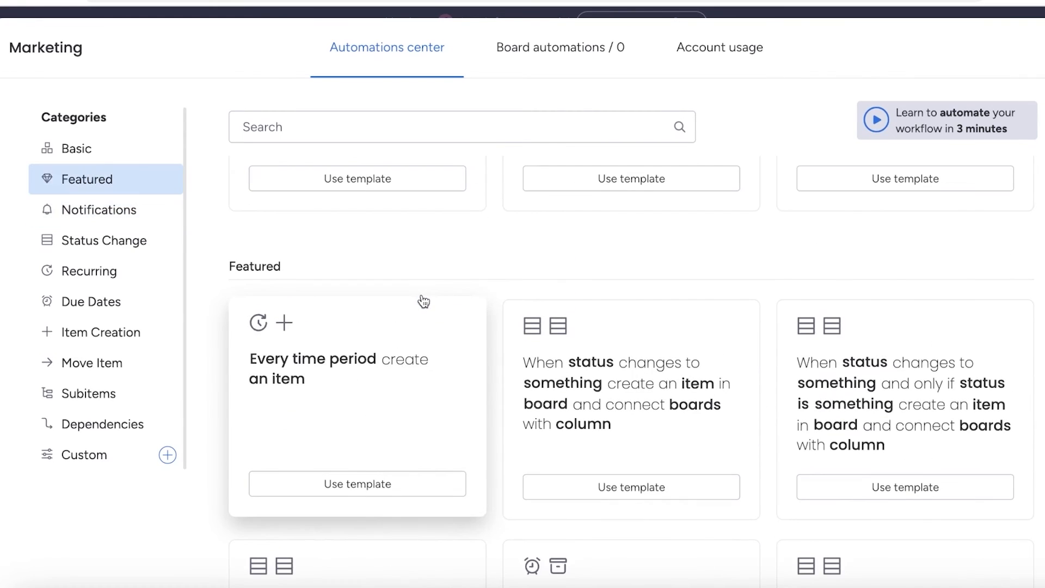
scroll(426, 292, "up", 3)
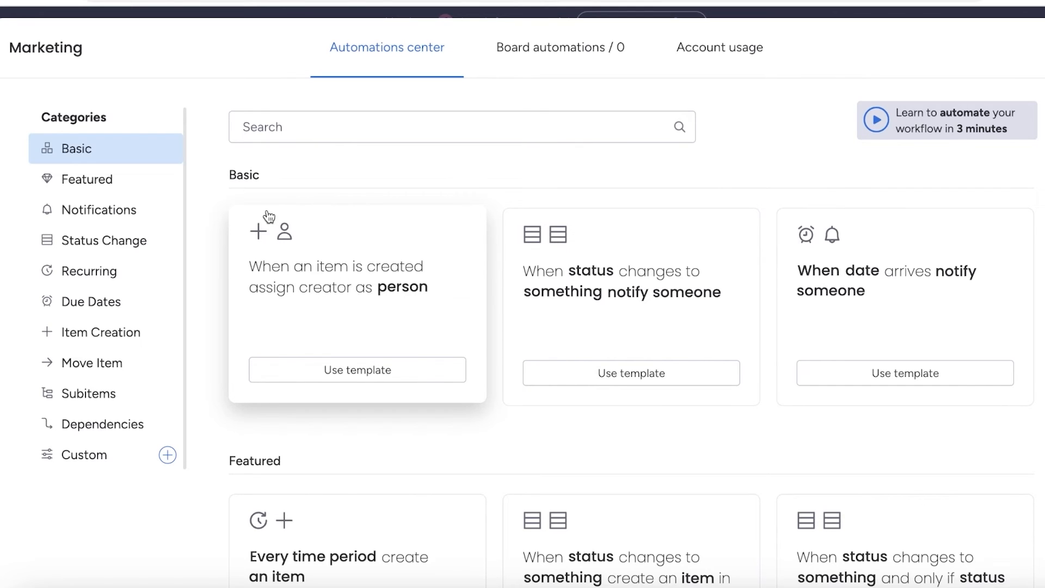
scroll(276, 212, "up", 3)
scroll(618, 393, "down", 1)
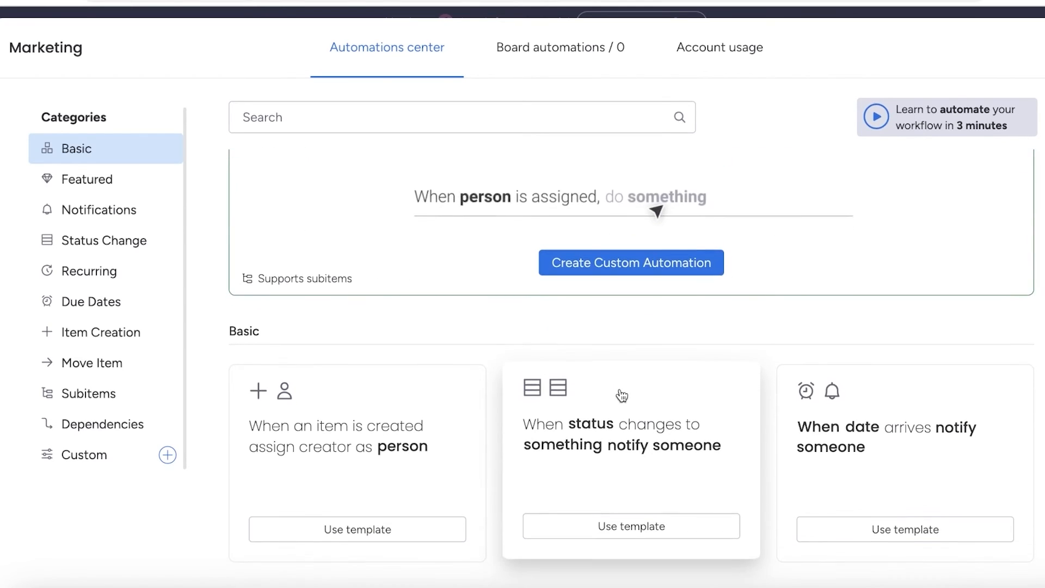
scroll(633, 437, "down", 2)
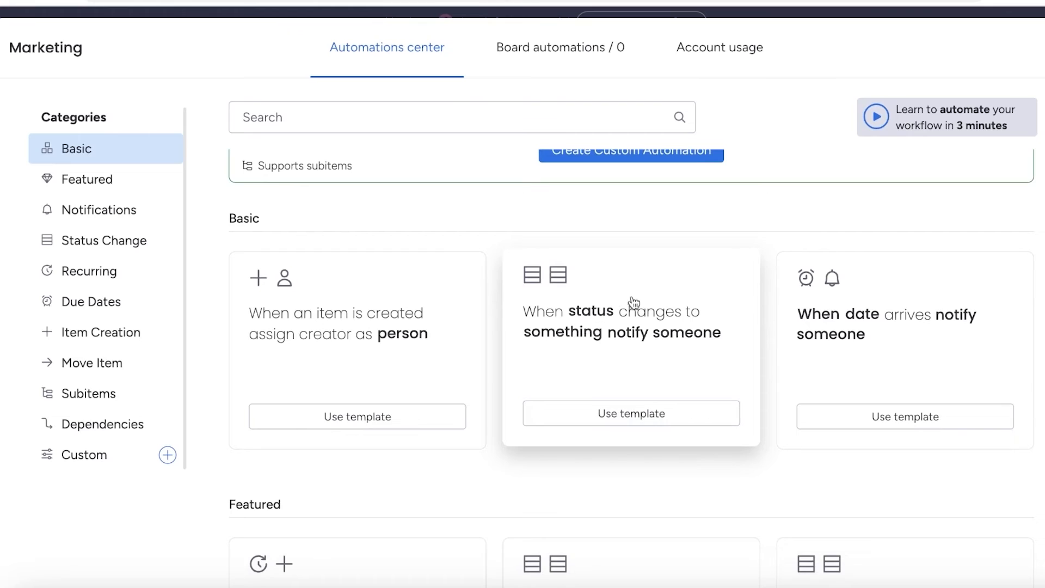
left_click(639, 428)
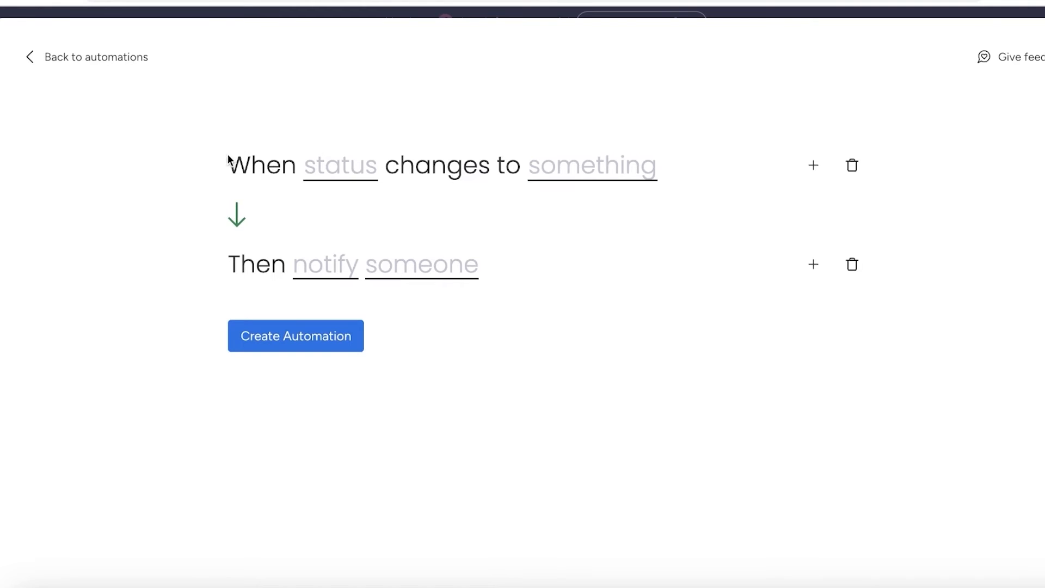
- Set the automation's trigger to the Status column changing to Urgent
left_click(318, 166)
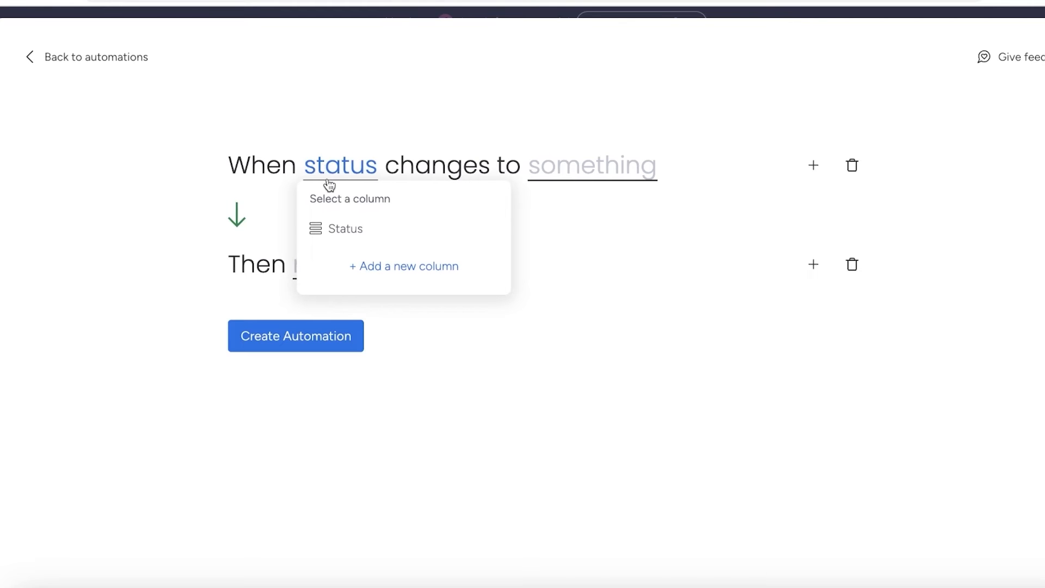
left_click(347, 234)
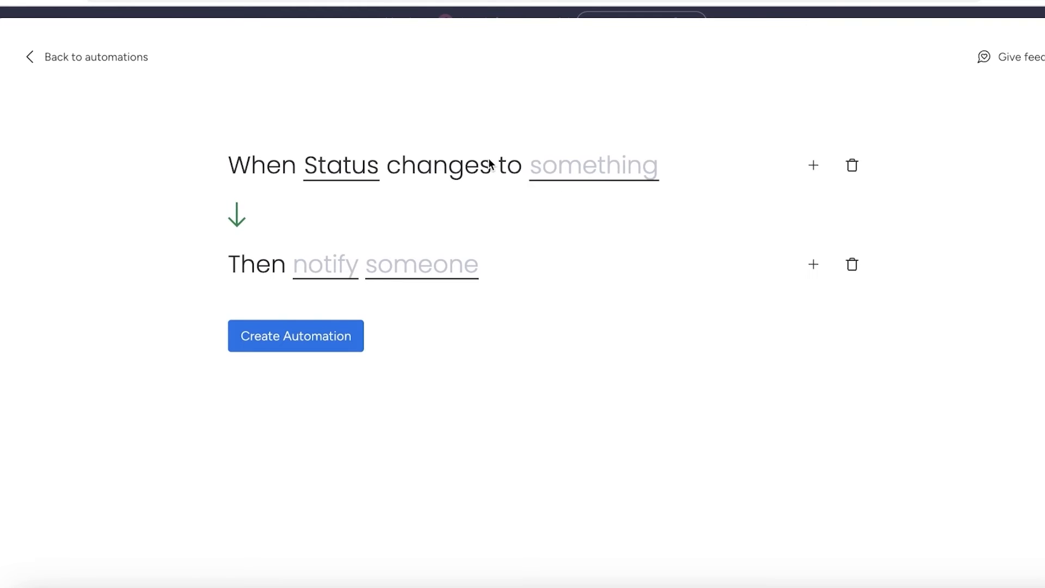
left_click(563, 167)
left_click(580, 266)
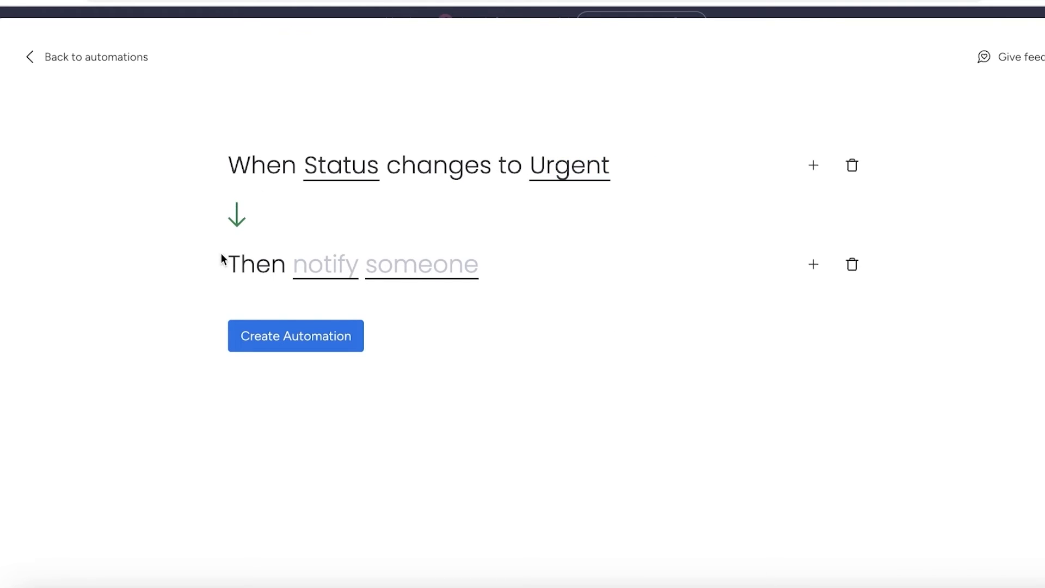
- Write the automation's notification message as "Hey, This Task is now URGENT"
left_click(320, 261)
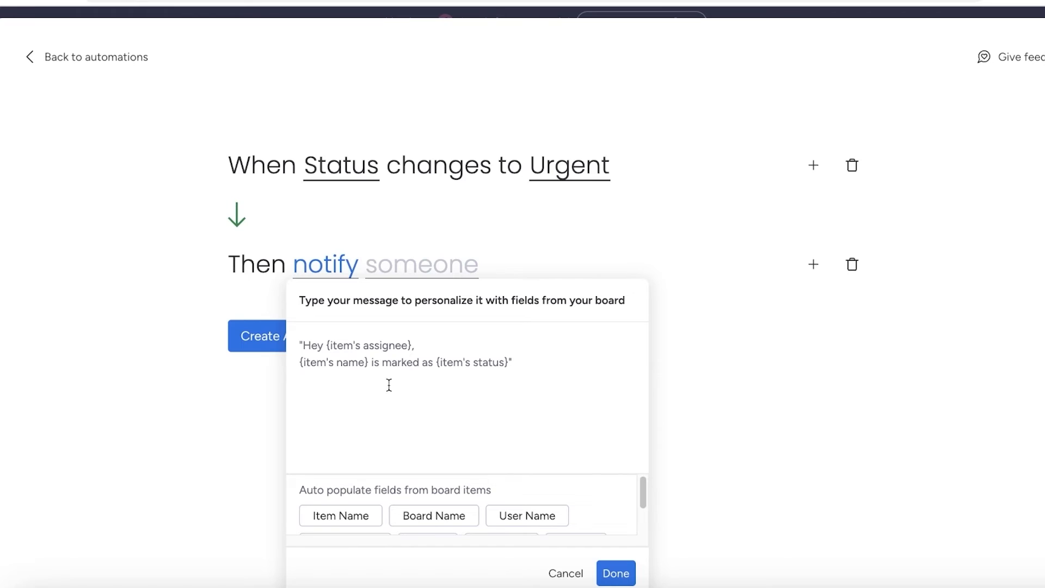
type("Hey, This Task is now URGENT")
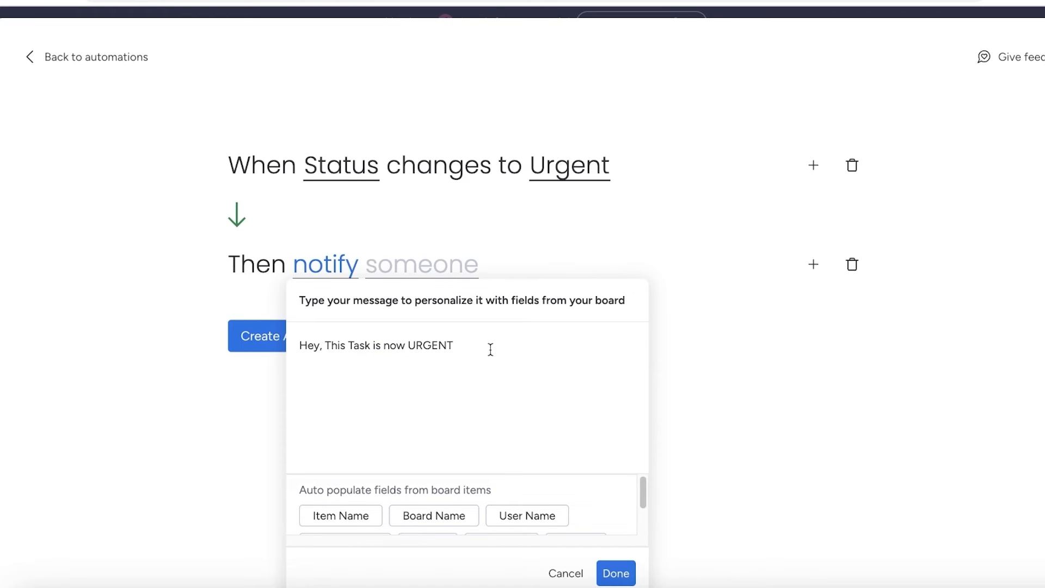
scroll(518, 493, "down", 2)
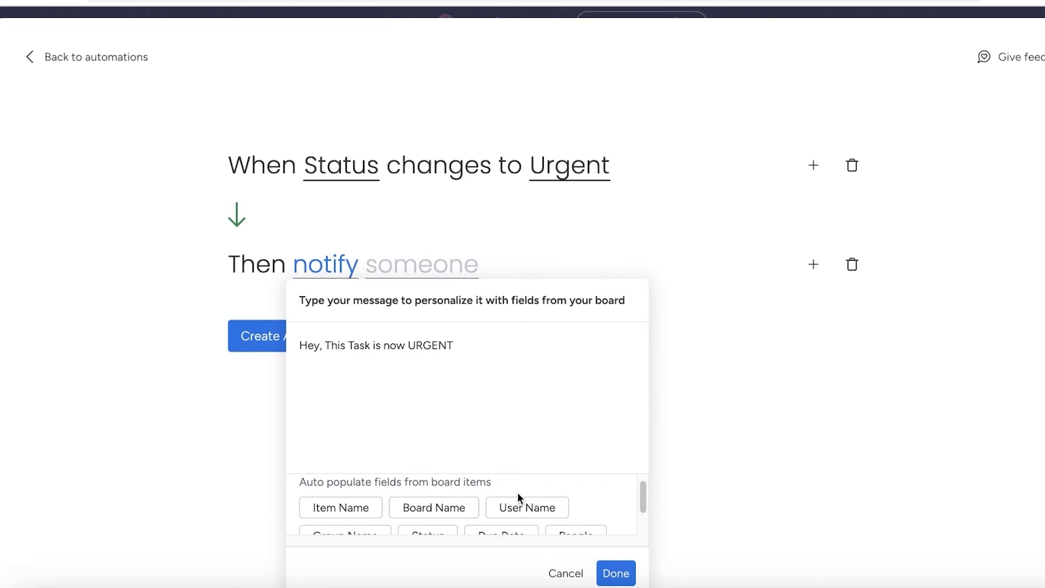
left_click(717, 274)
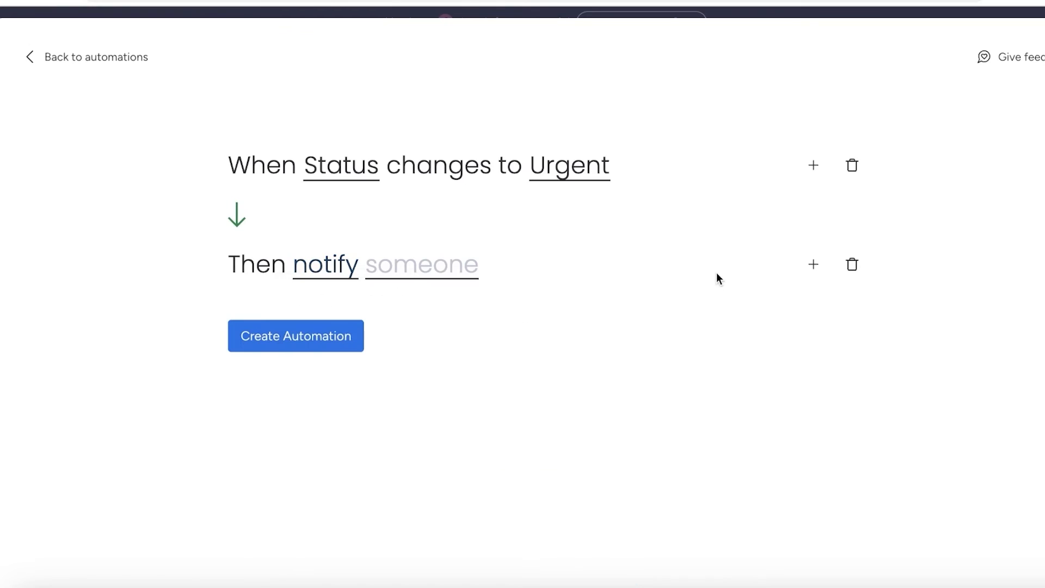
- Insert the Item Name and Board Name fields at the start of the automation's notification message
left_click(328, 268)
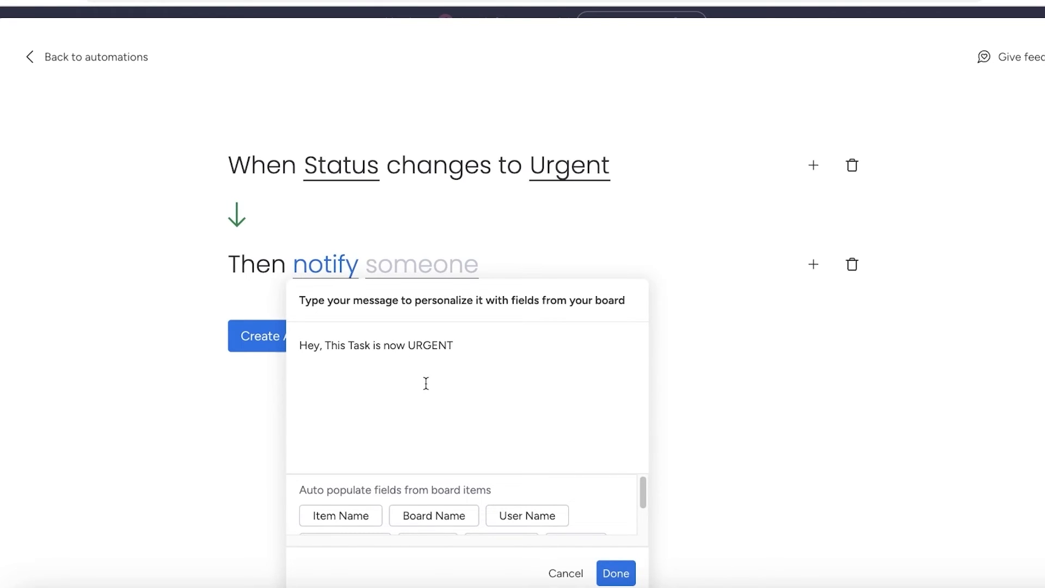
scroll(382, 482, "down", 1)
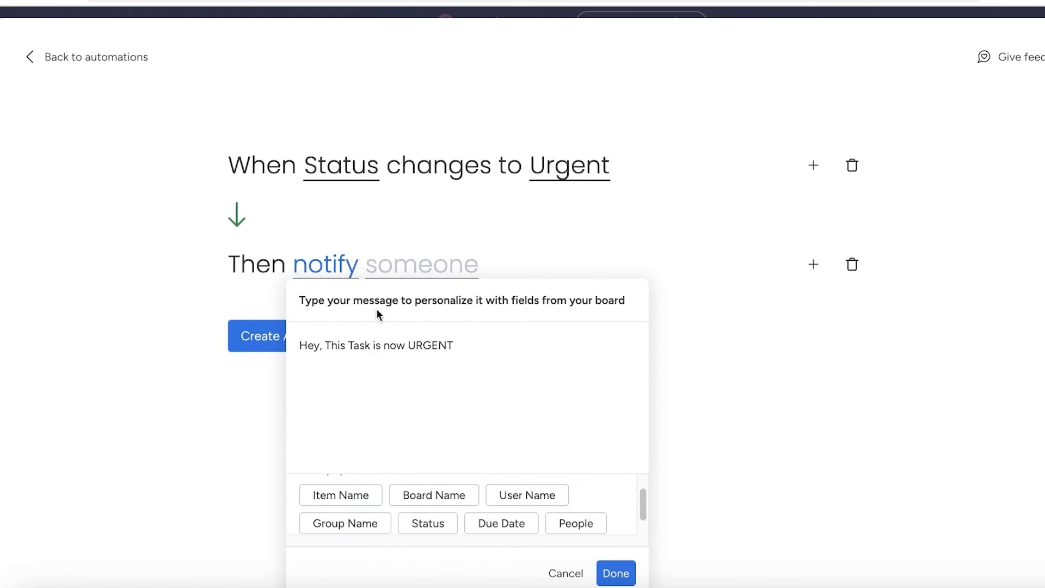
left_click(358, 496)
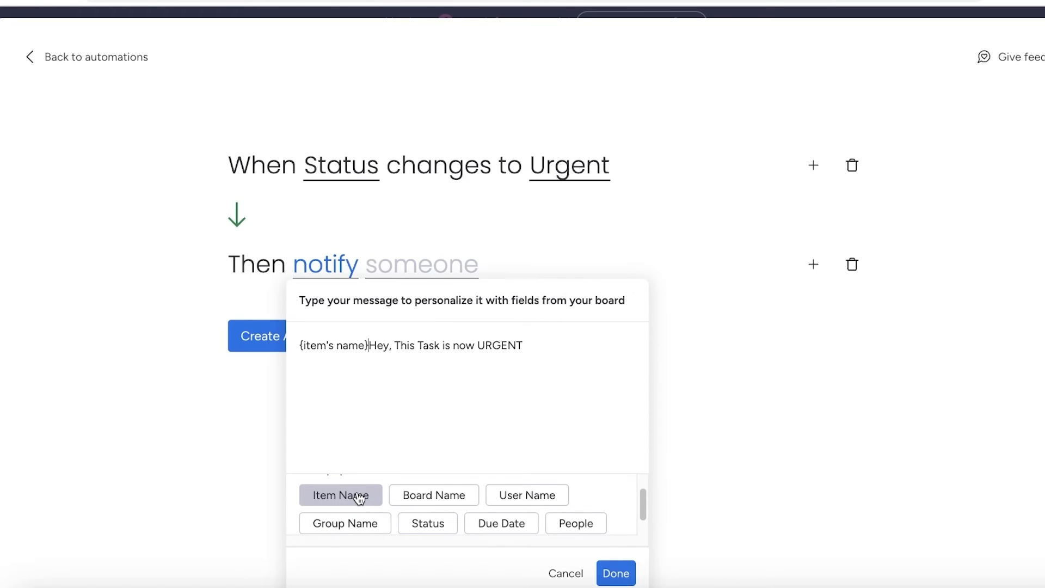
left_click(433, 507)
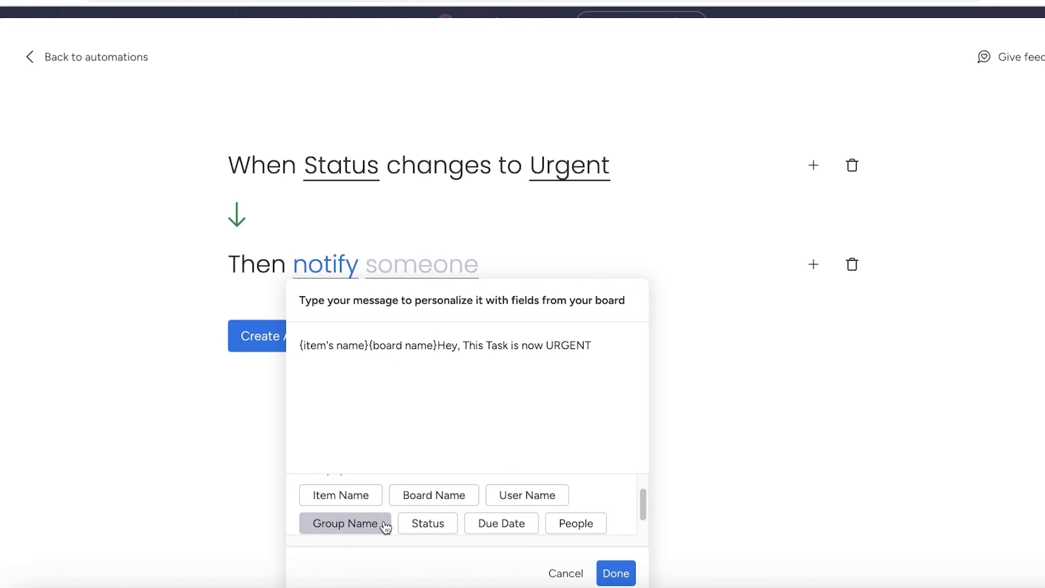
scroll(403, 523, "down", 1)
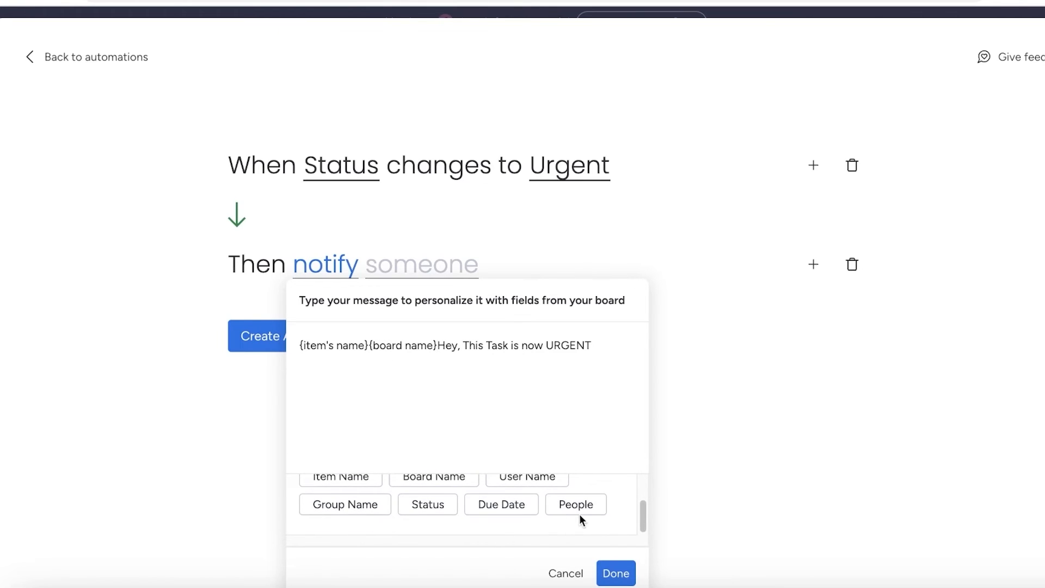
left_click(730, 340)
- Set the notification recipient to Me, review the message, and create the automation
left_click(450, 276)
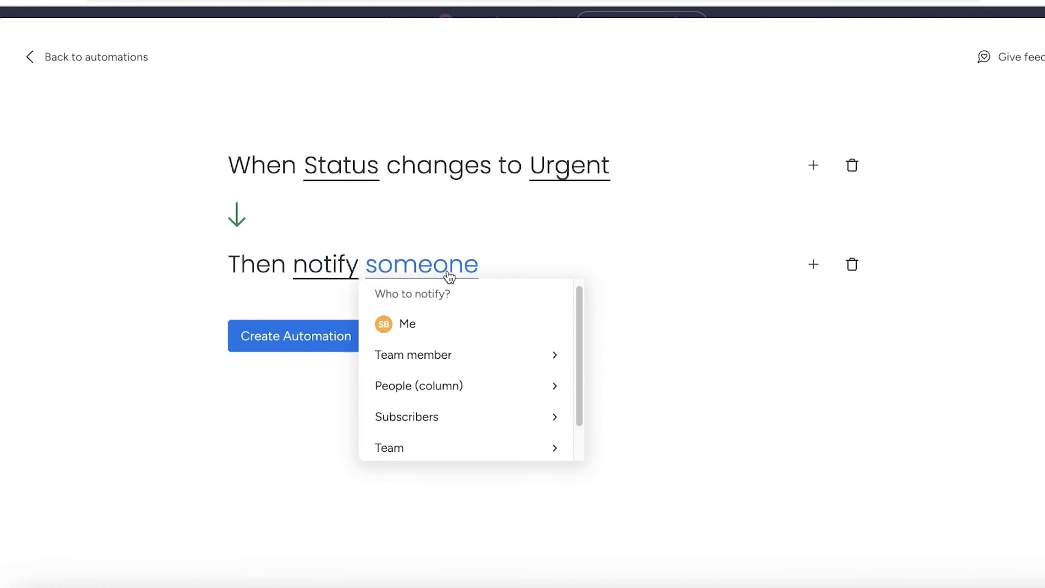
left_click(430, 327)
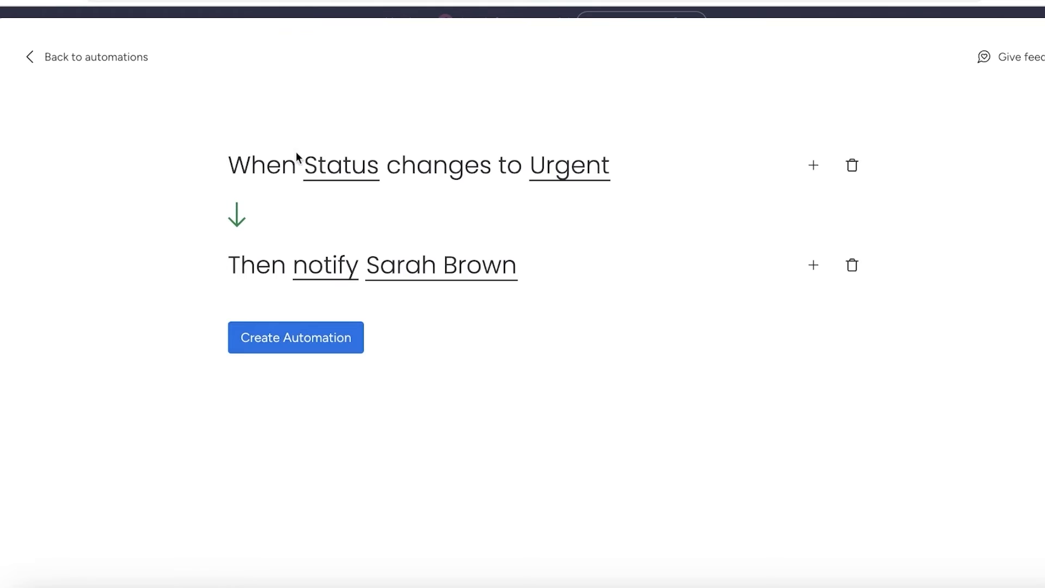
left_click(341, 273)
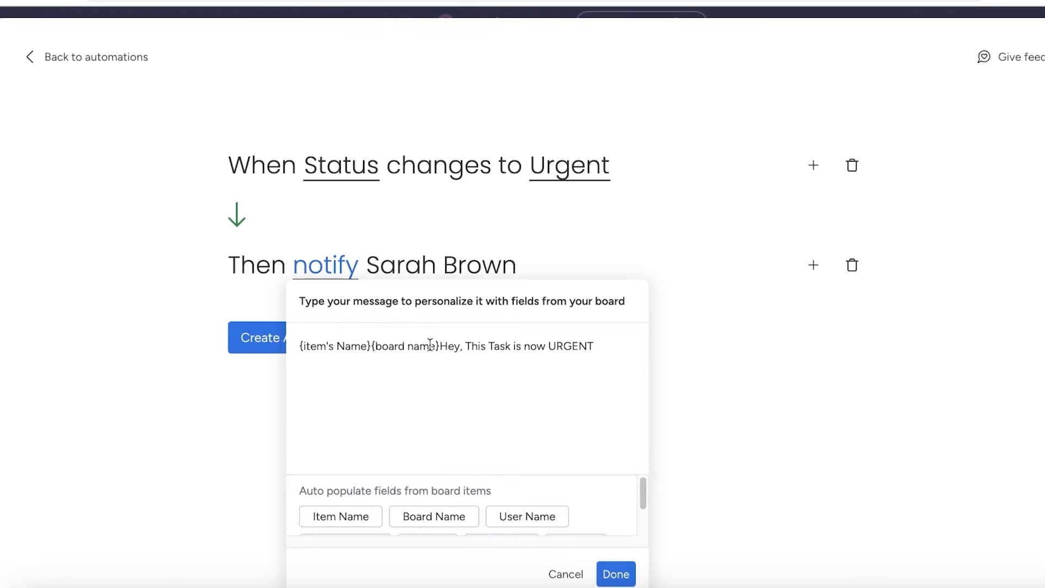
left_click(576, 212)
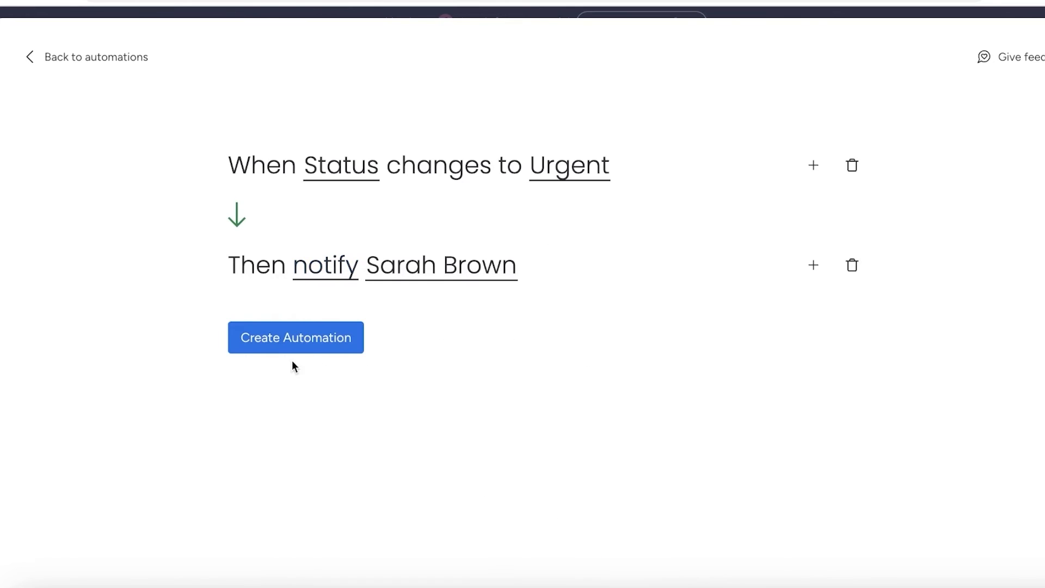
left_click(277, 348)
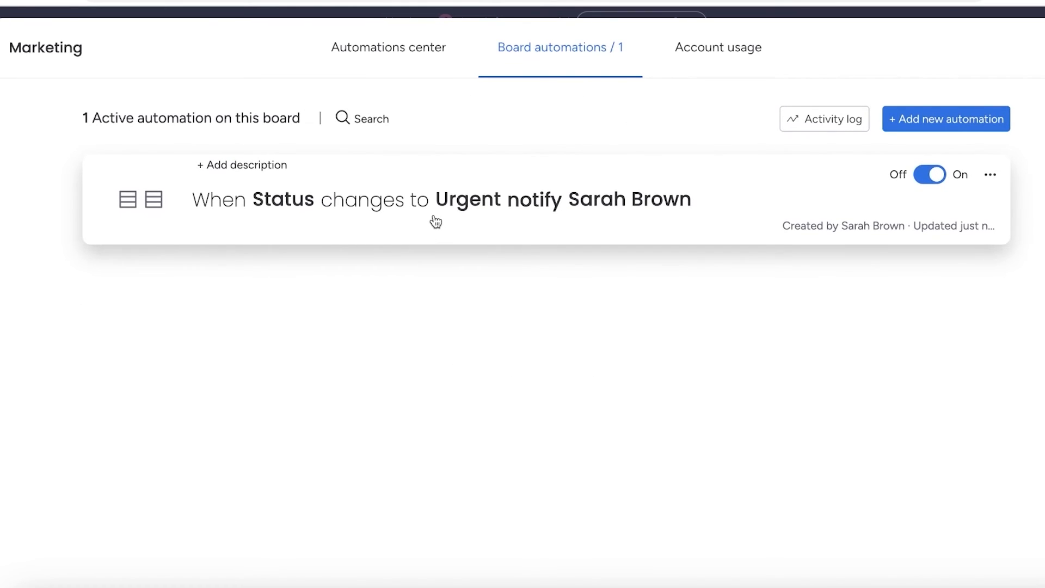
- Switch the Urgent status automation off and back on, and open a duplicate of it without creating the copy
left_click(930, 175)
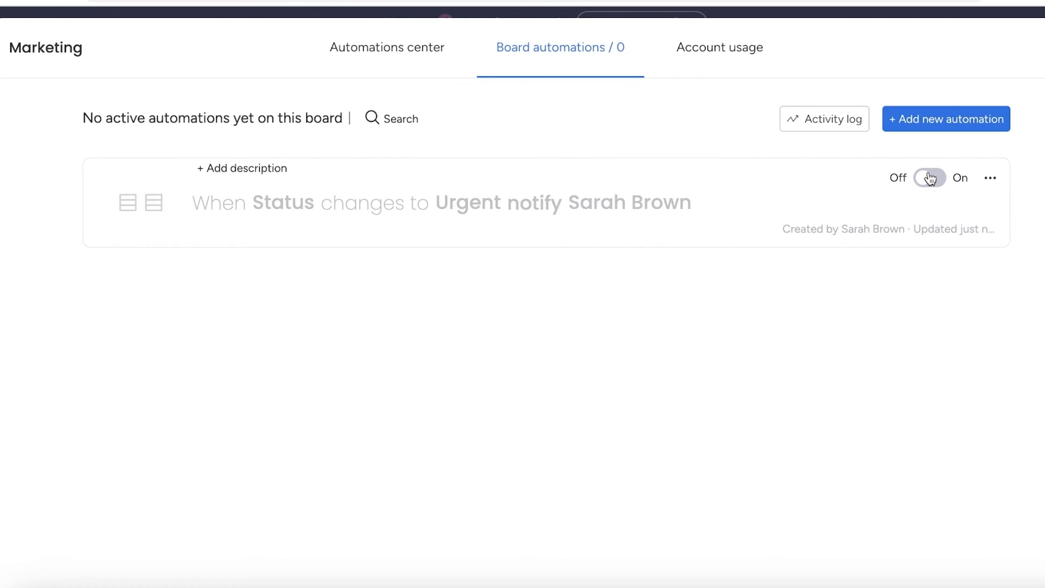
left_click(931, 179)
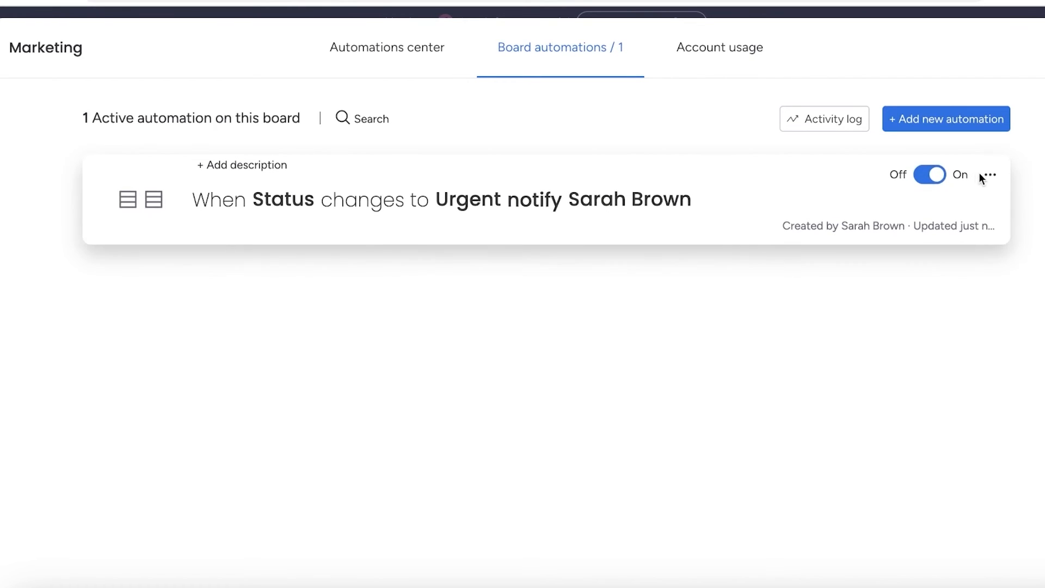
left_click(986, 178)
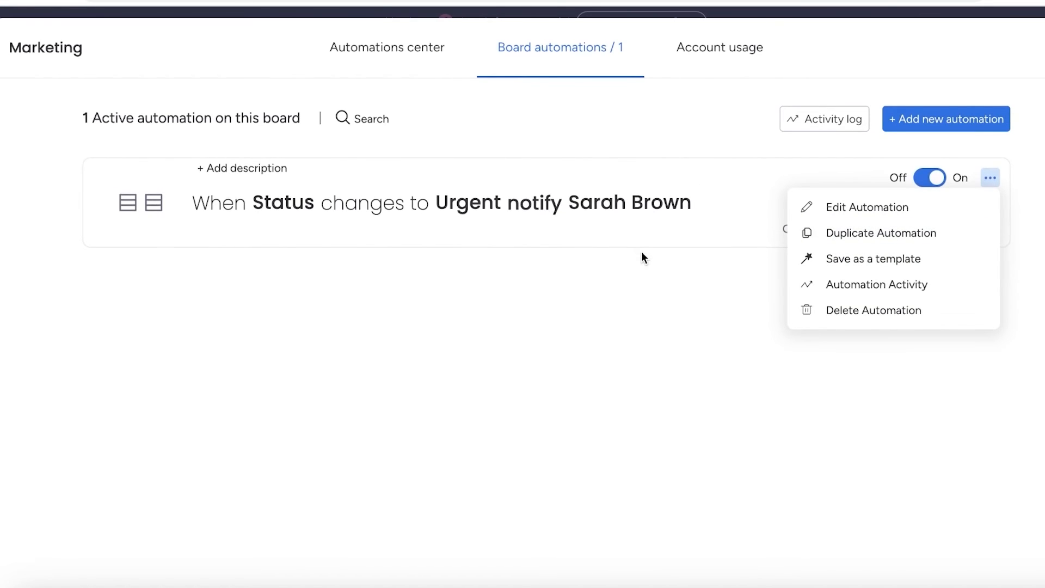
left_click(861, 243)
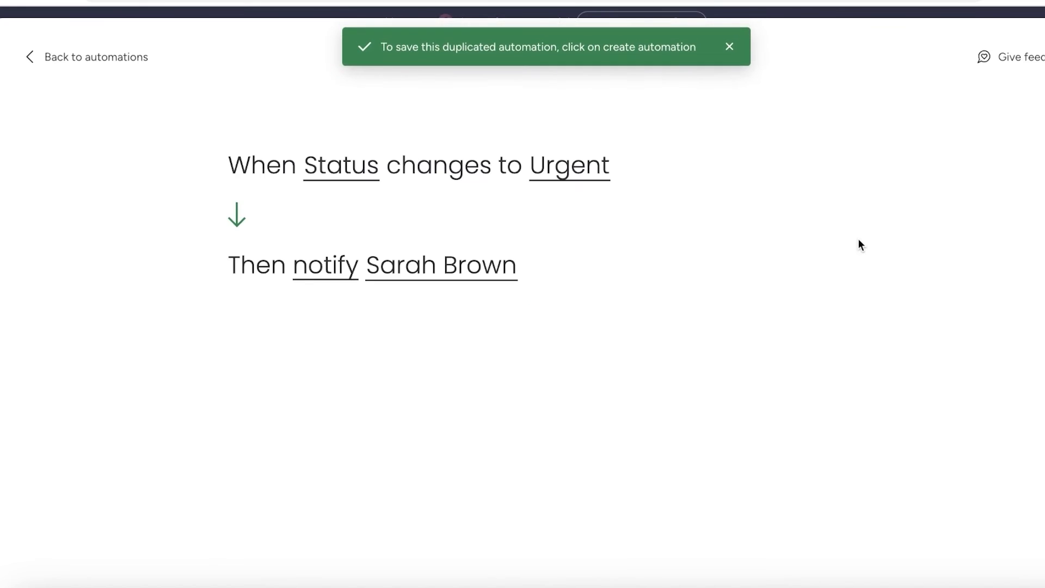
left_click(457, 265)
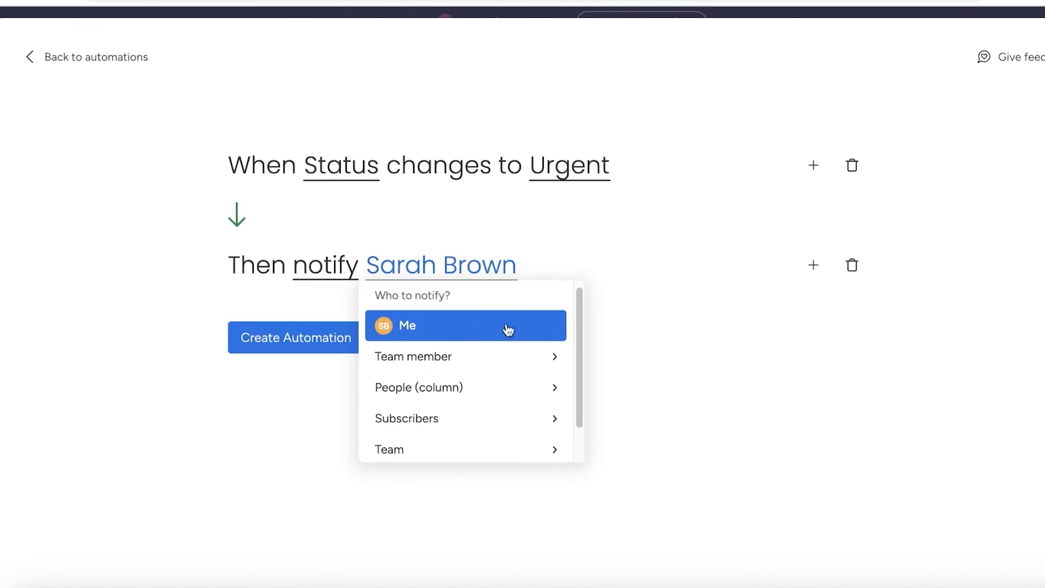
left_click(91, 61)
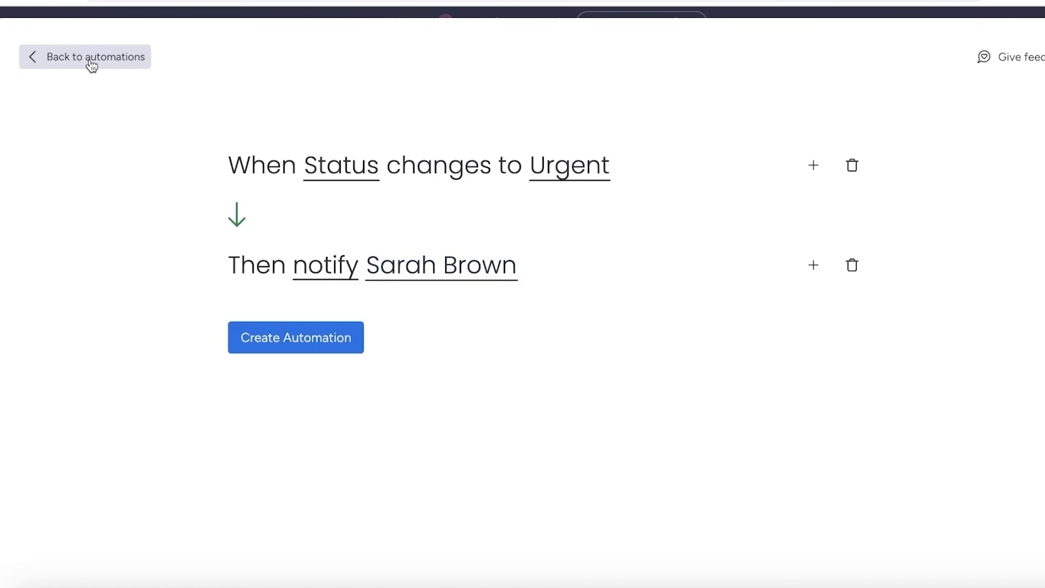
- Browse the automation template categories, examining the Item Creation, Notifications and Subitems templates
scroll(218, 328, "down", 10)
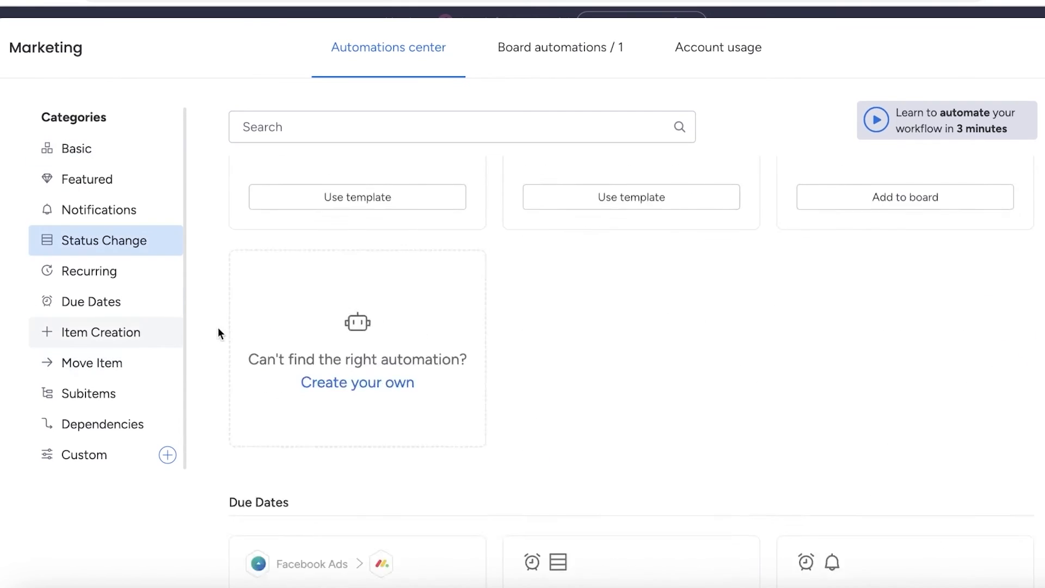
scroll(691, 331, "down", 10)
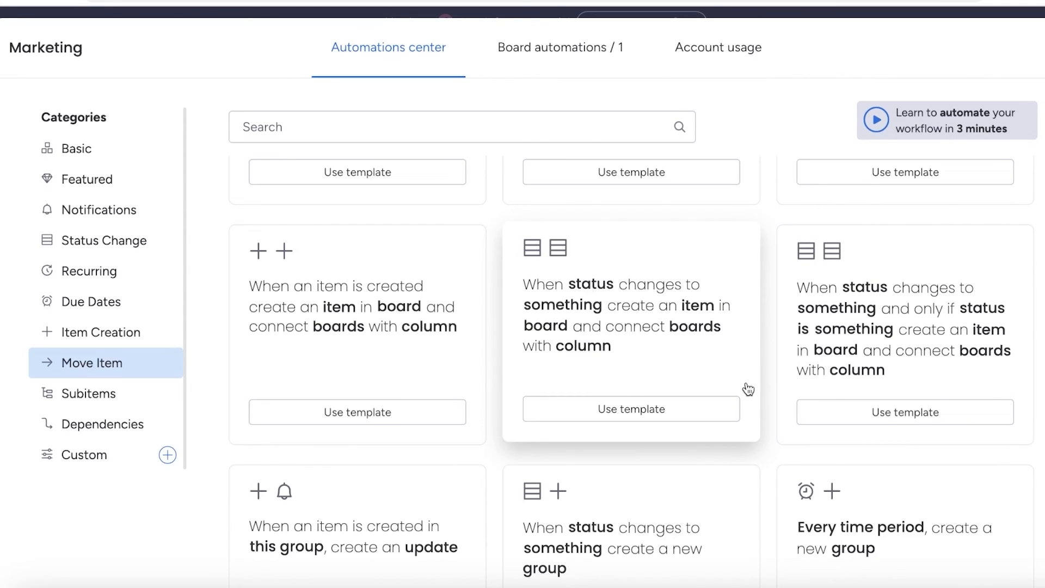
scroll(749, 388, "up", 15)
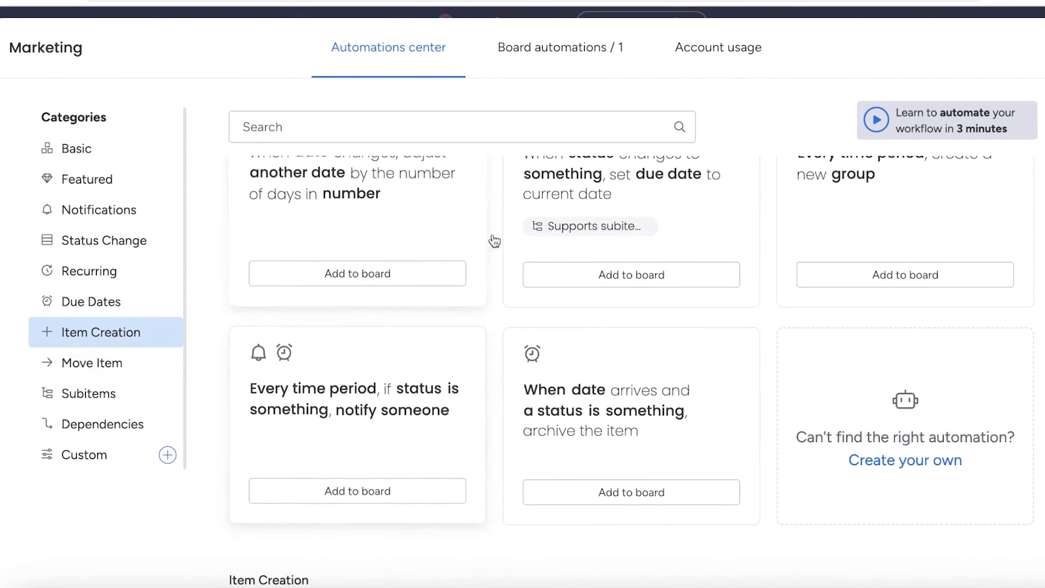
scroll(465, 387, "up", 15)
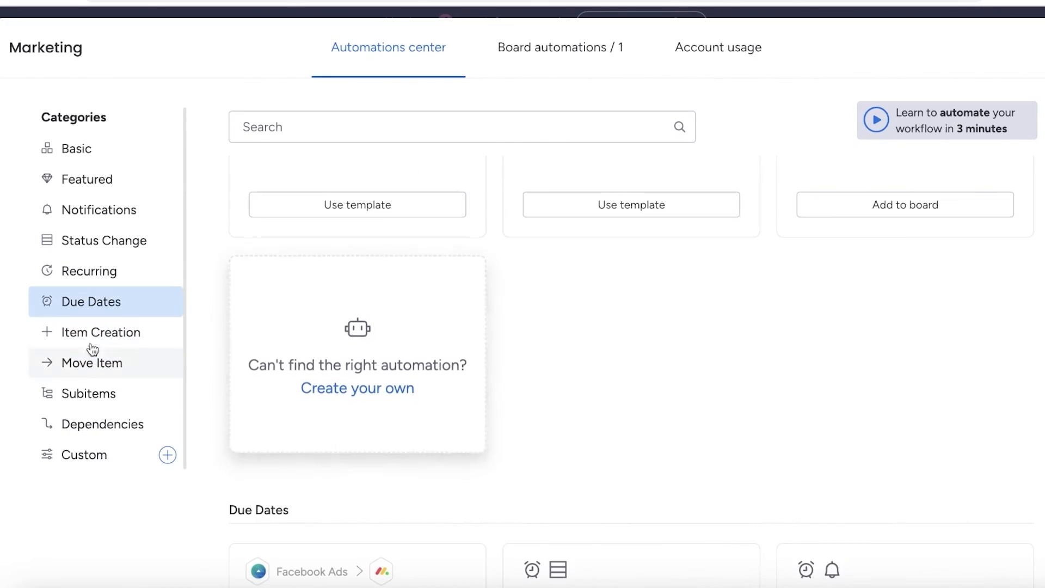
left_click(89, 323)
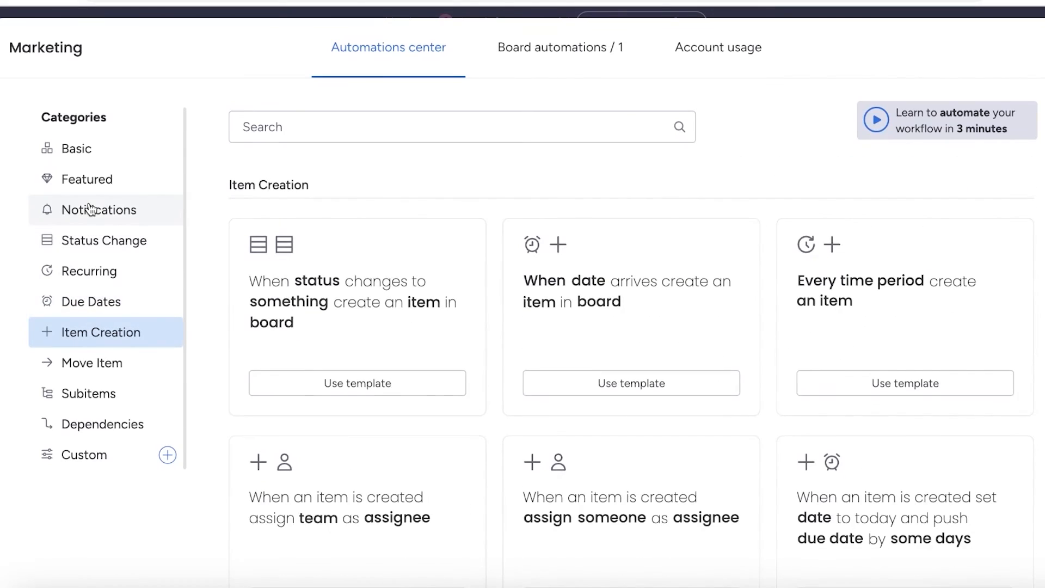
left_click(90, 210)
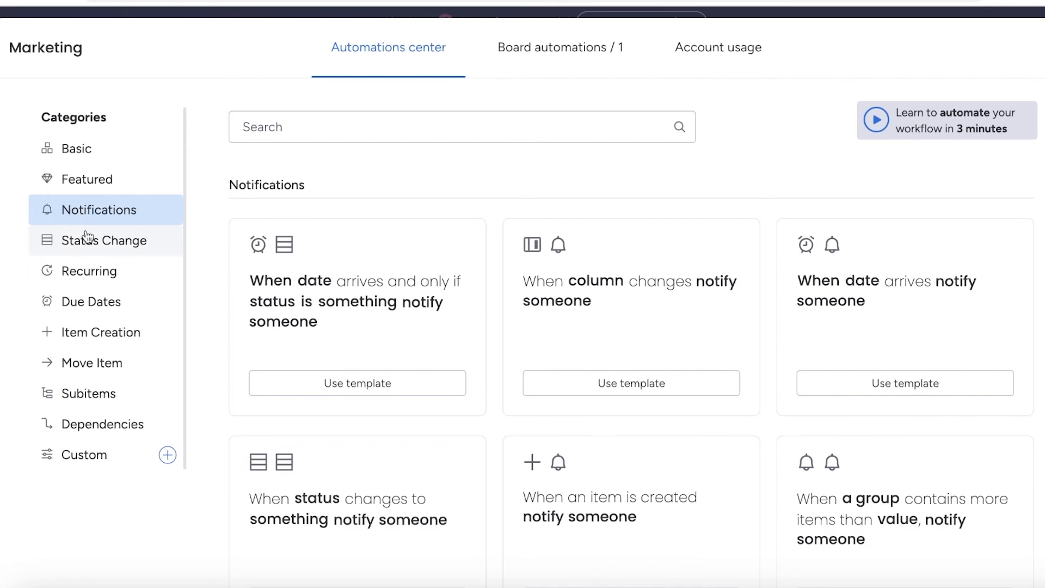
left_click(67, 403)
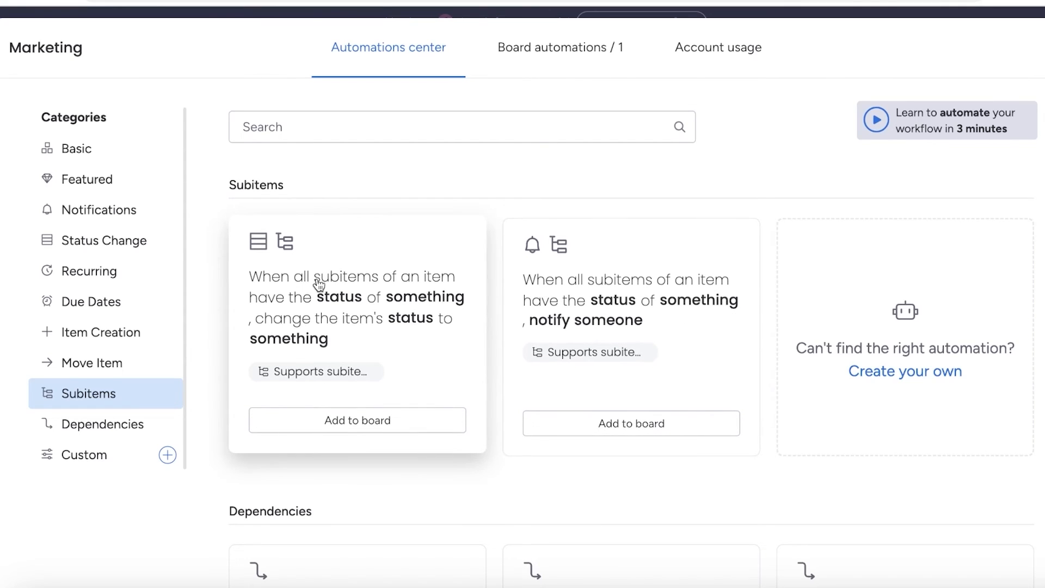
- Examine the Dependencies, Item Creation and Due Dates automation templates in the Marketing board's automations center
scroll(397, 318, "down", 6)
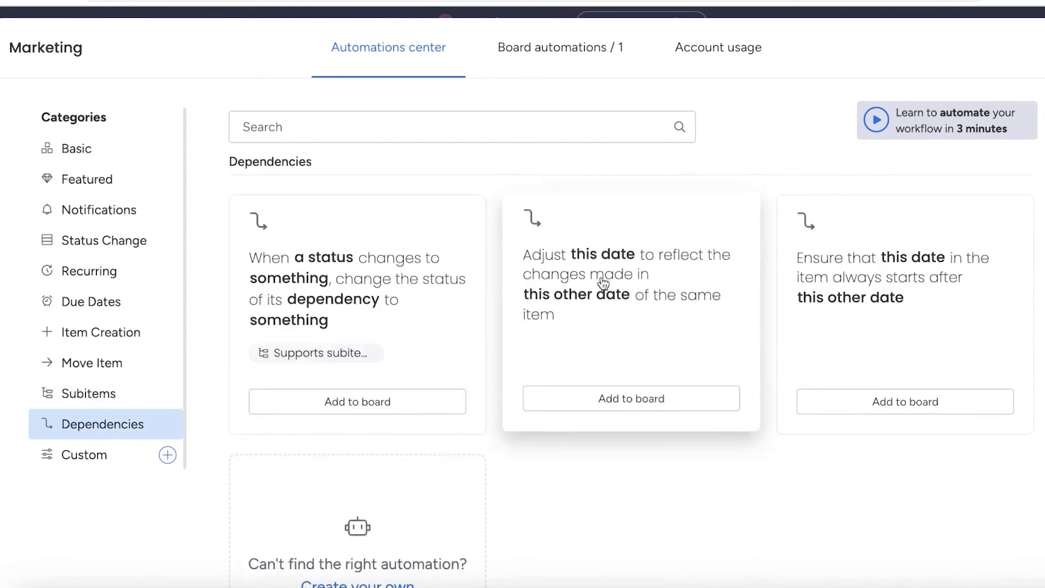
scroll(523, 275, "up", 2)
scroll(550, 290, "down", 8)
scroll(408, 274, "up", 7)
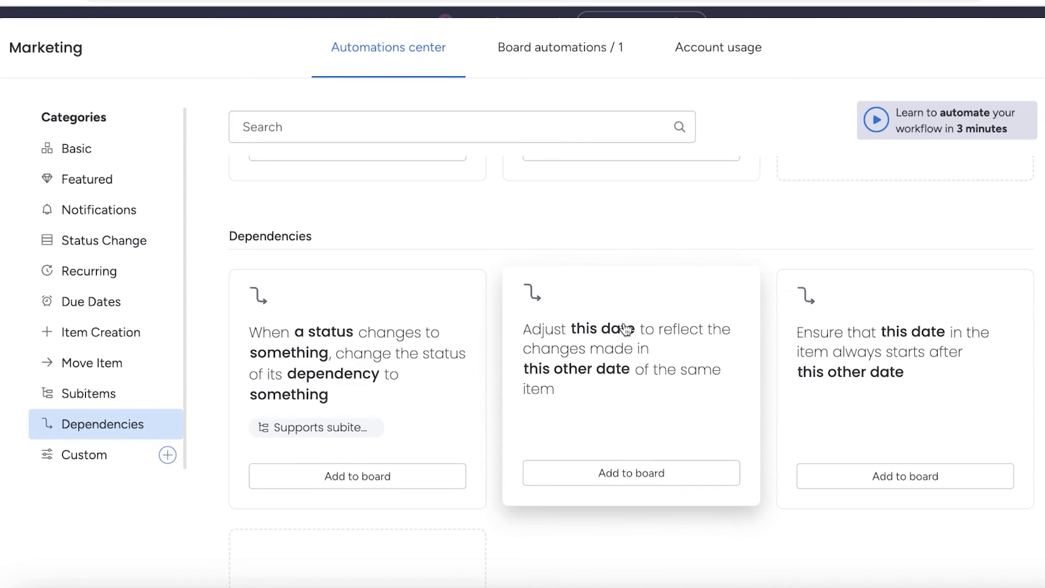
scroll(352, 263, "up", 10)
scroll(354, 263, "up", 10)
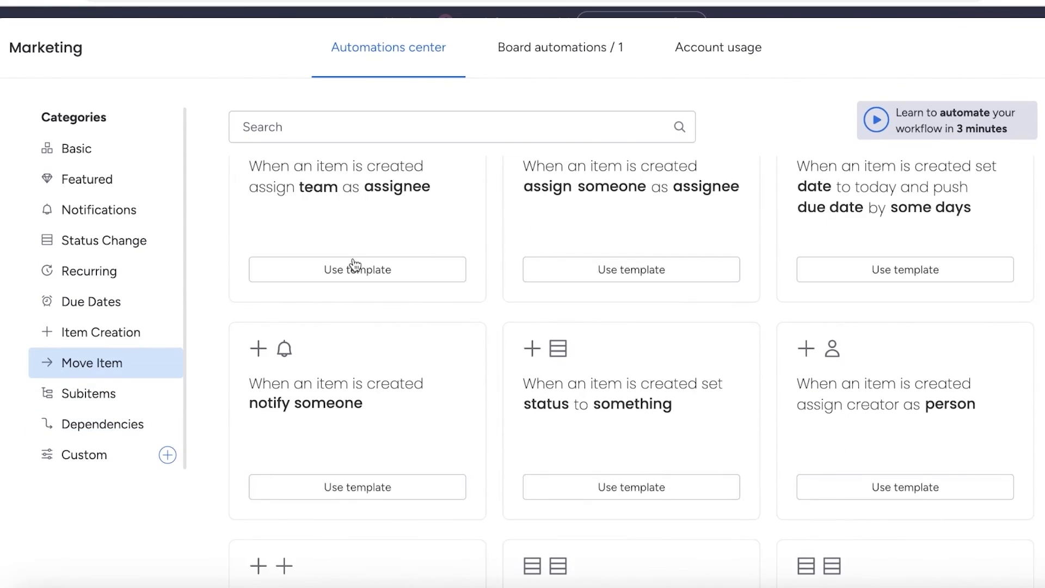
scroll(354, 270, "up", 5)
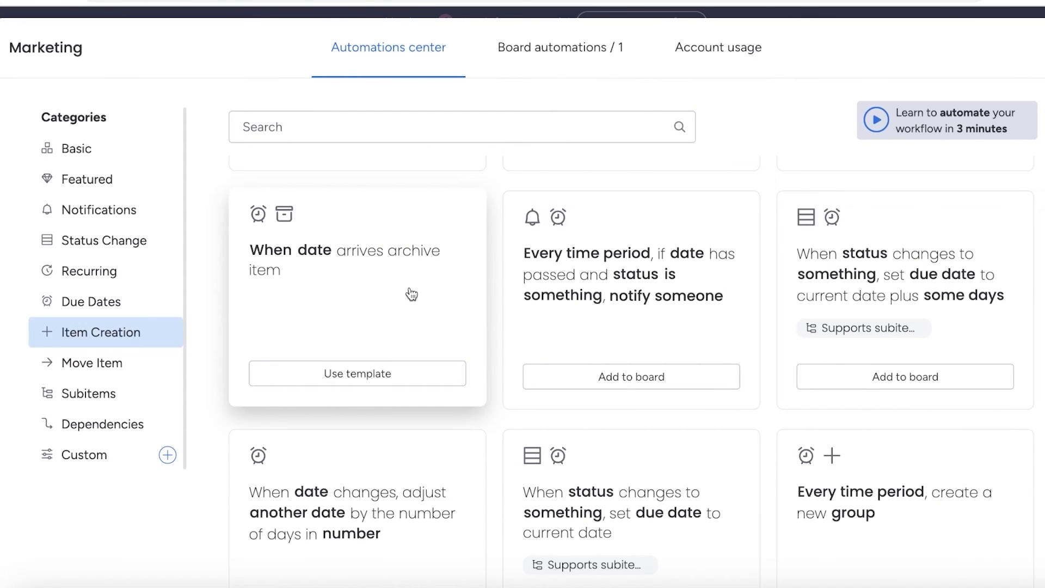
scroll(444, 315, "up", 6)
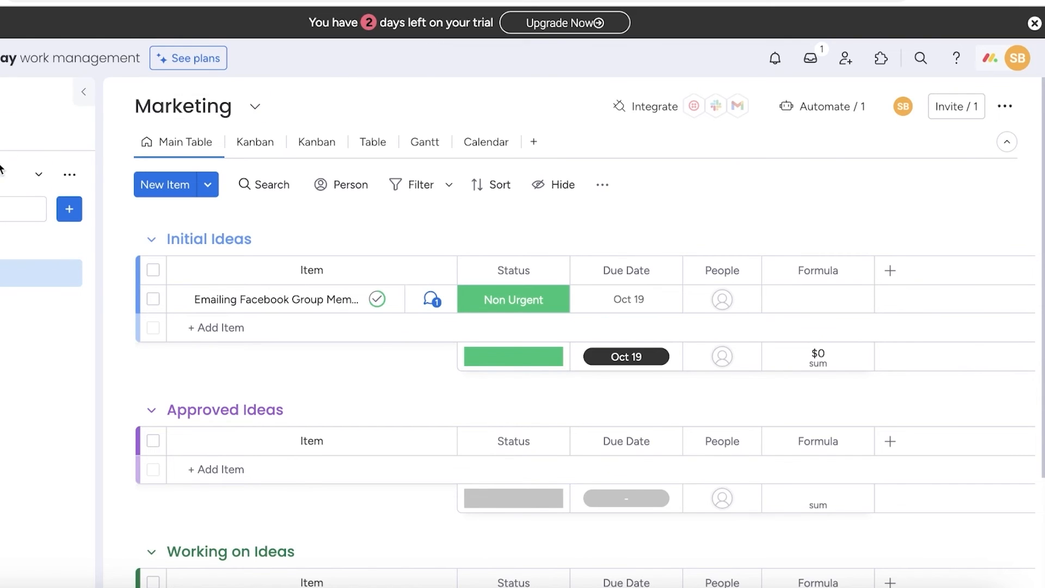
- Toggle the Project 1 folder open and closed, leaving its boards collapsed
left_click(65, 250)
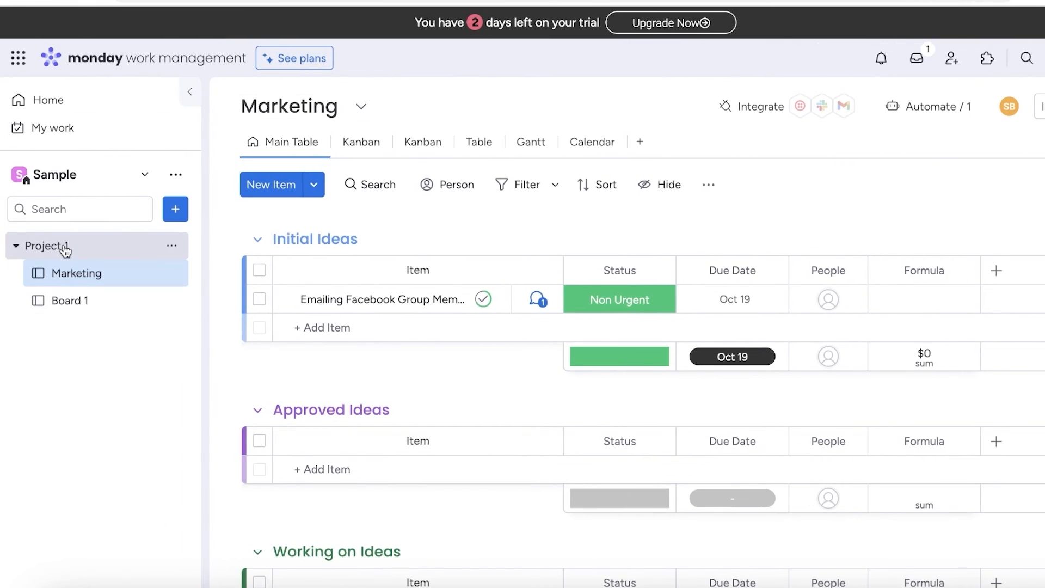
left_click(65, 250)
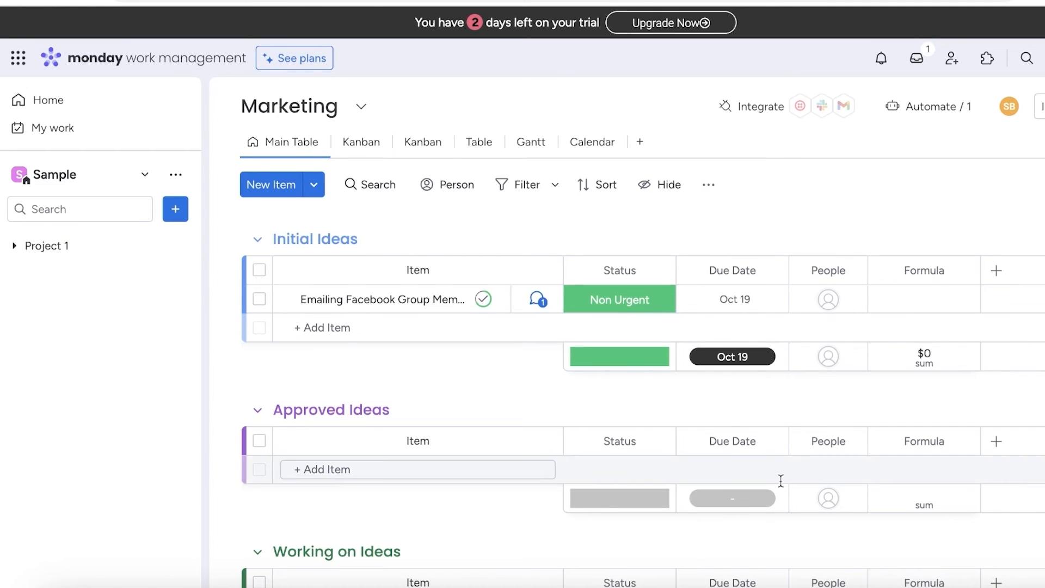
left_click(65, 246)
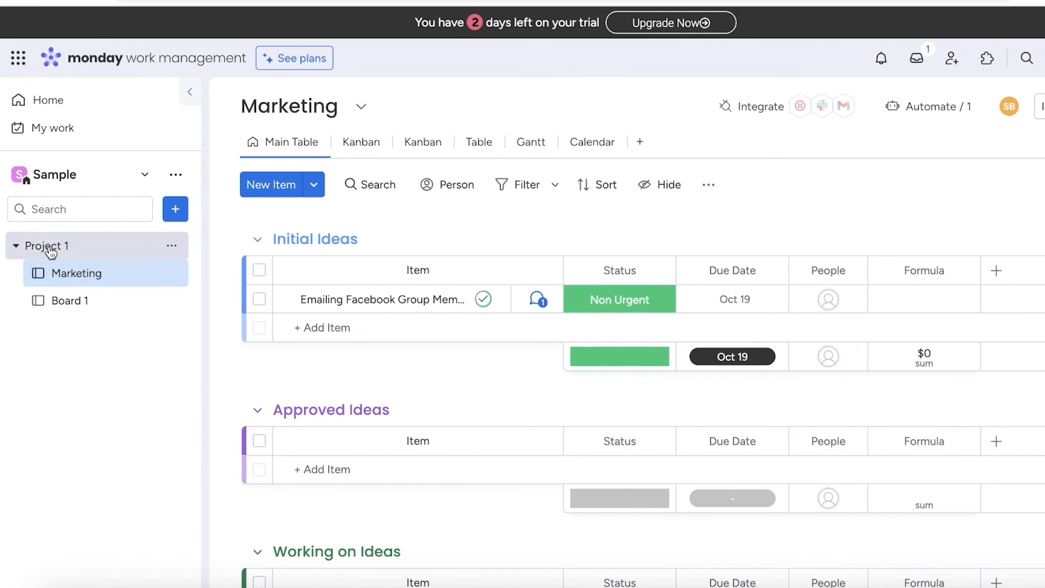
left_click(51, 254)
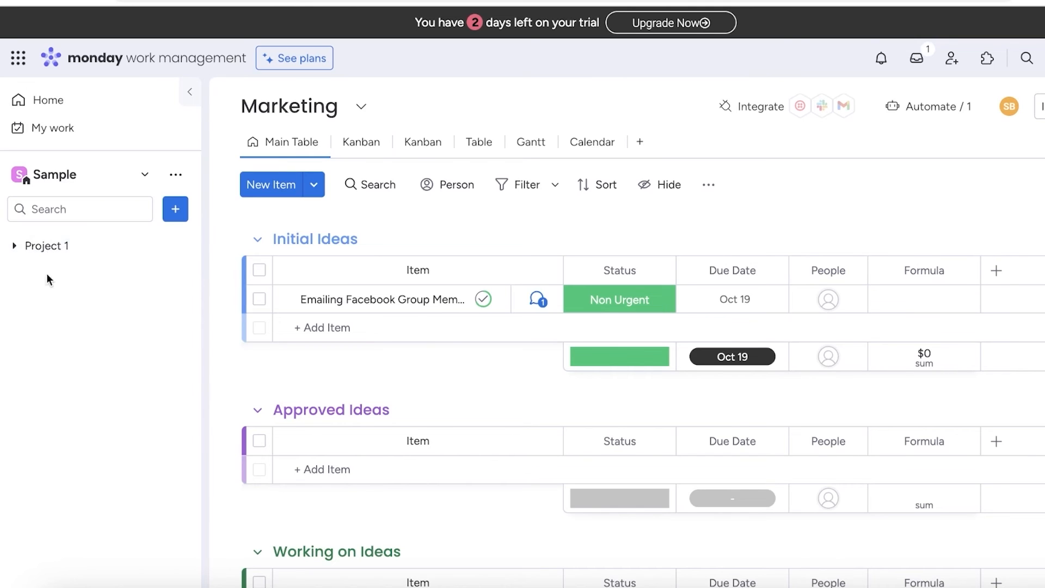
- Add a new folder named CRM to the Sample workspace
left_click(185, 175)
left_click(108, 309)
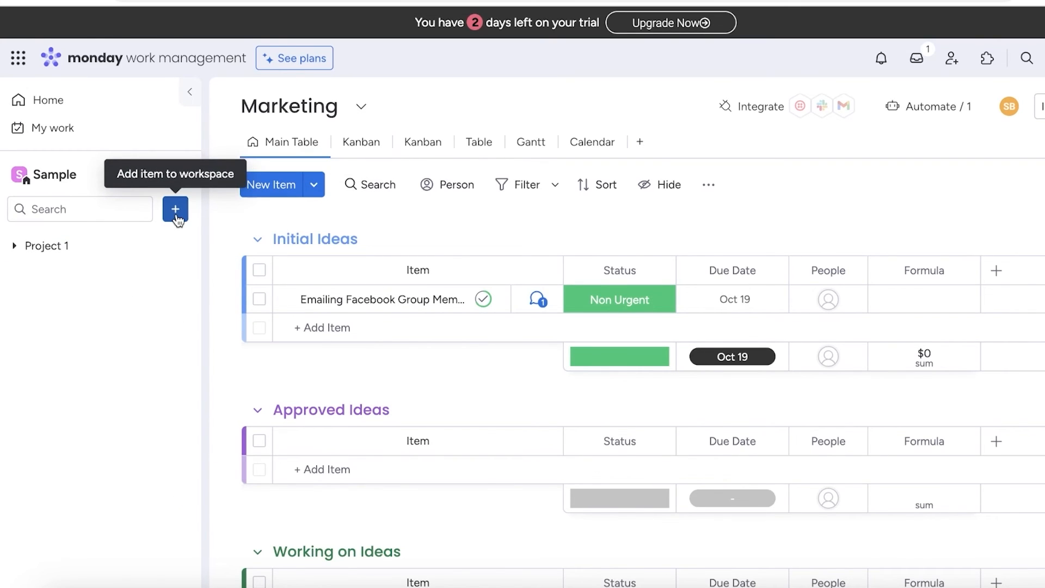
left_click(176, 215)
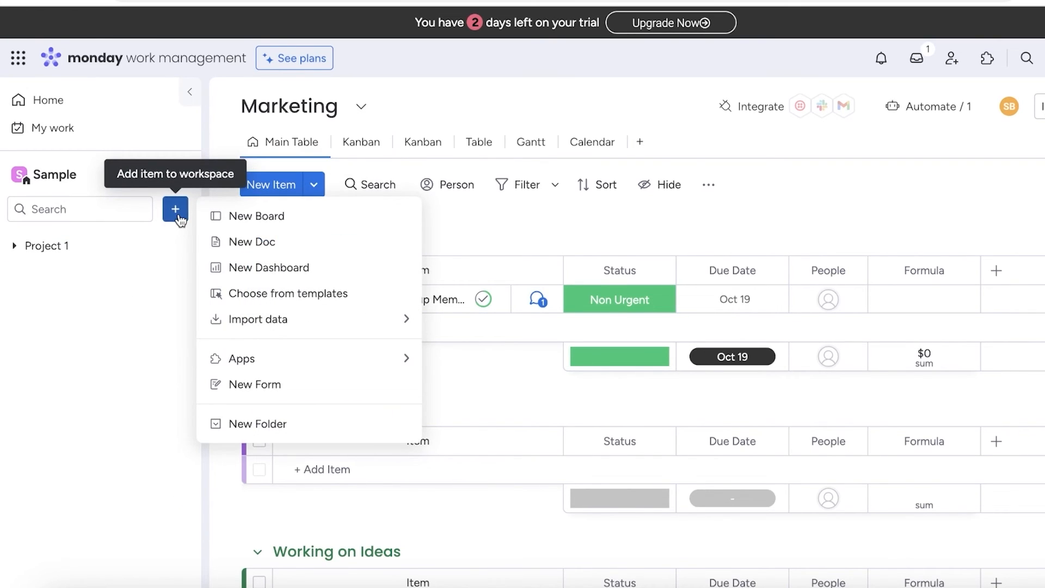
left_click(269, 424)
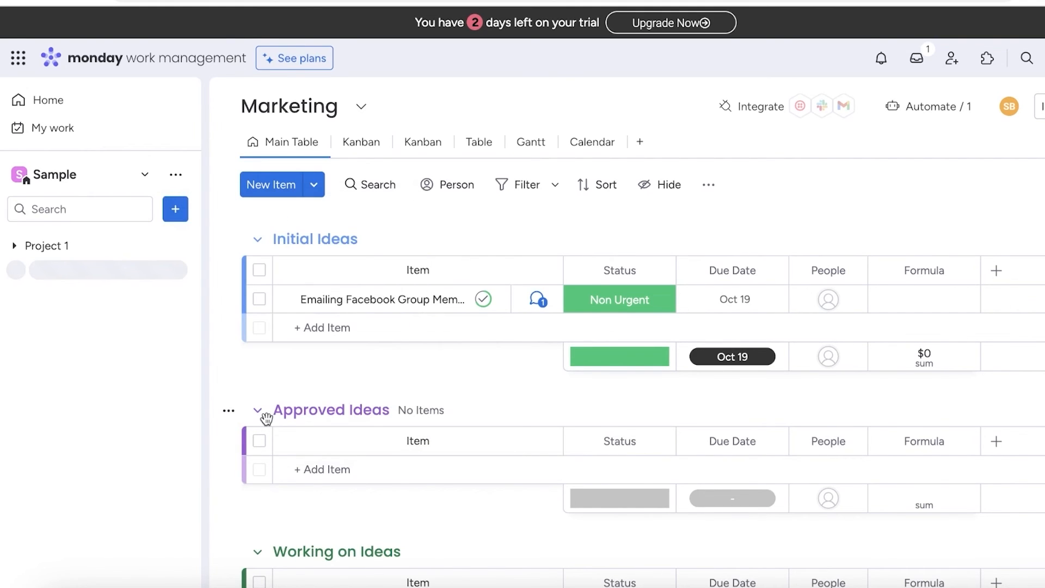
type("CRM")
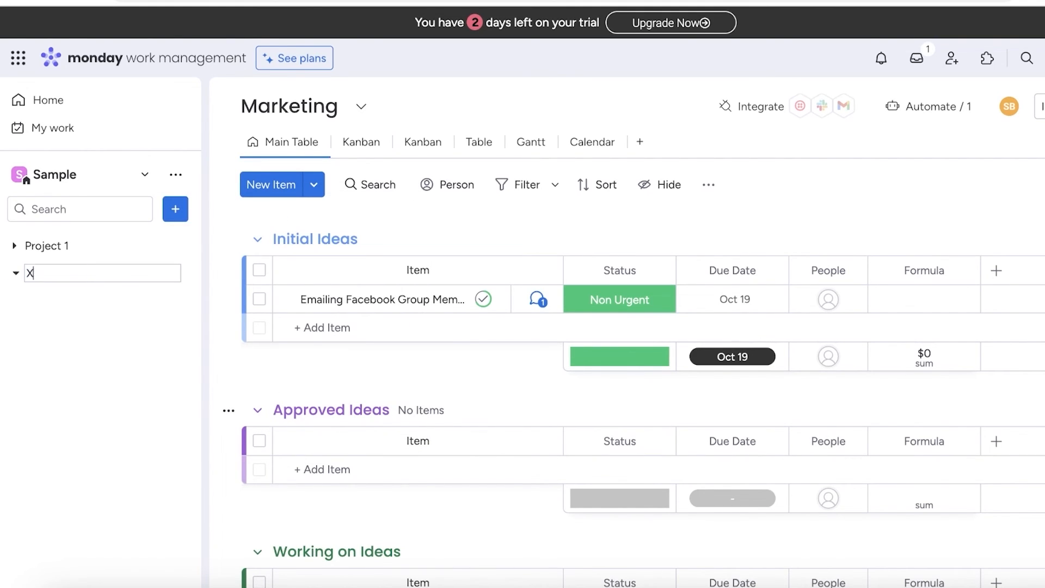
key("Return")
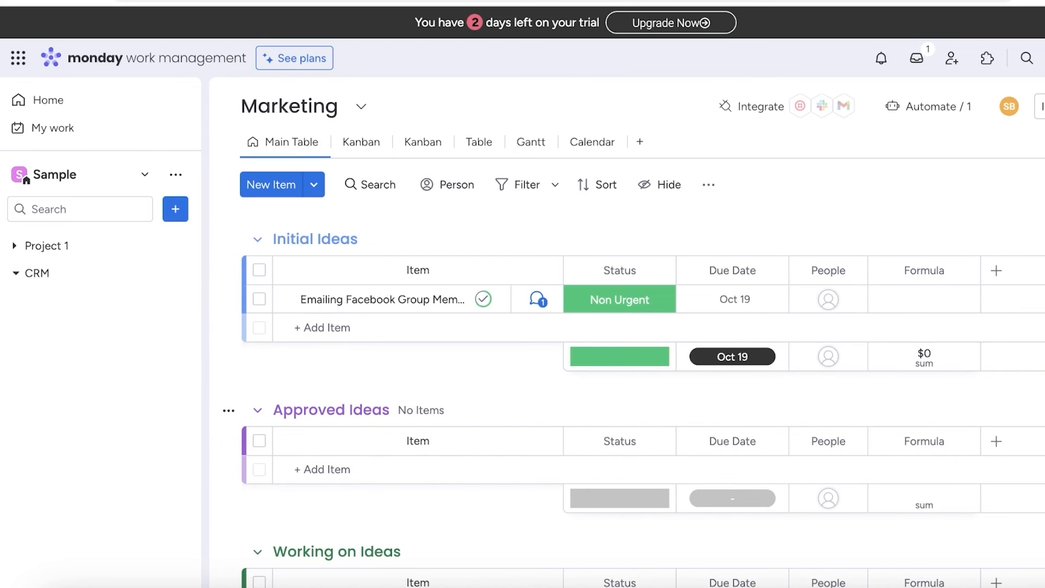
- Create a new board named Sales Funnel in the Sample workspace, with Main privacy and Items as what it manages
left_click(29, 276)
left_click(29, 276)
left_click(30, 277)
left_click(31, 277)
left_click(176, 217)
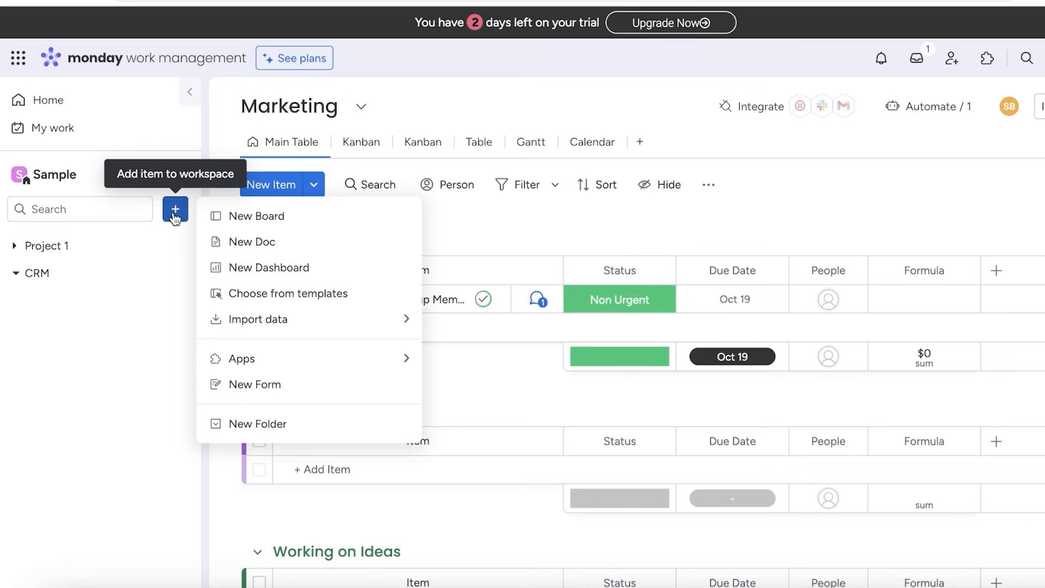
left_click(214, 218)
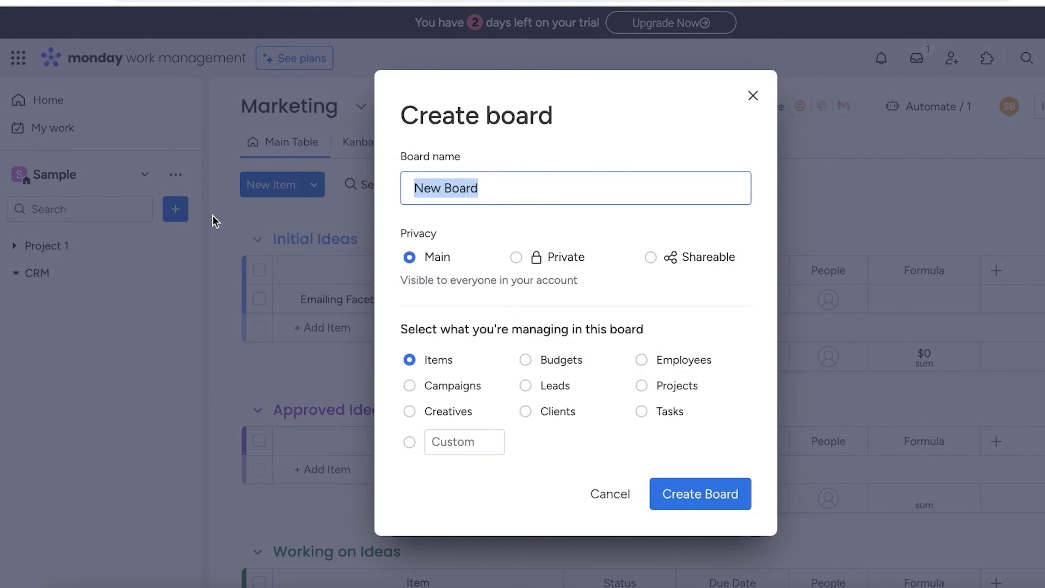
type("Sales Funnel")
left_click(690, 497)
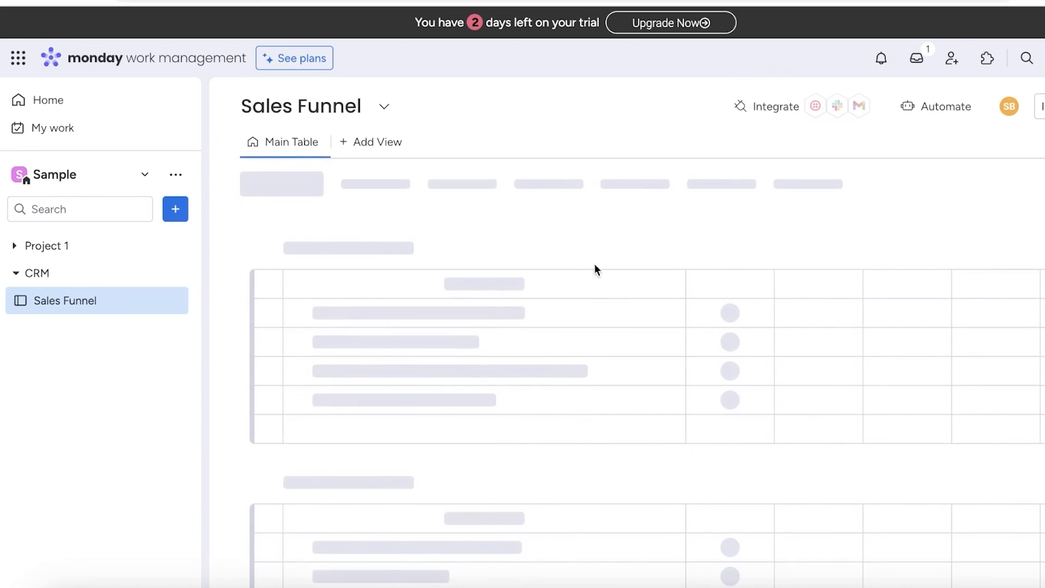
- Move the Sales Funnel board into the CRM folder, collapse and re-expand the folder, and open the board's options
left_click_drag(35, 300, 65, 299)
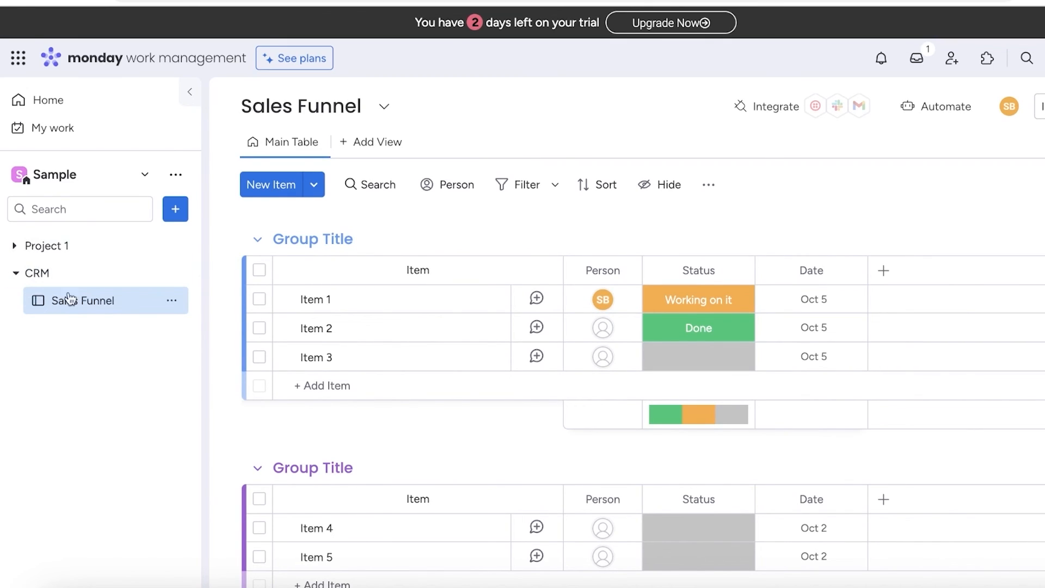
left_click(35, 275)
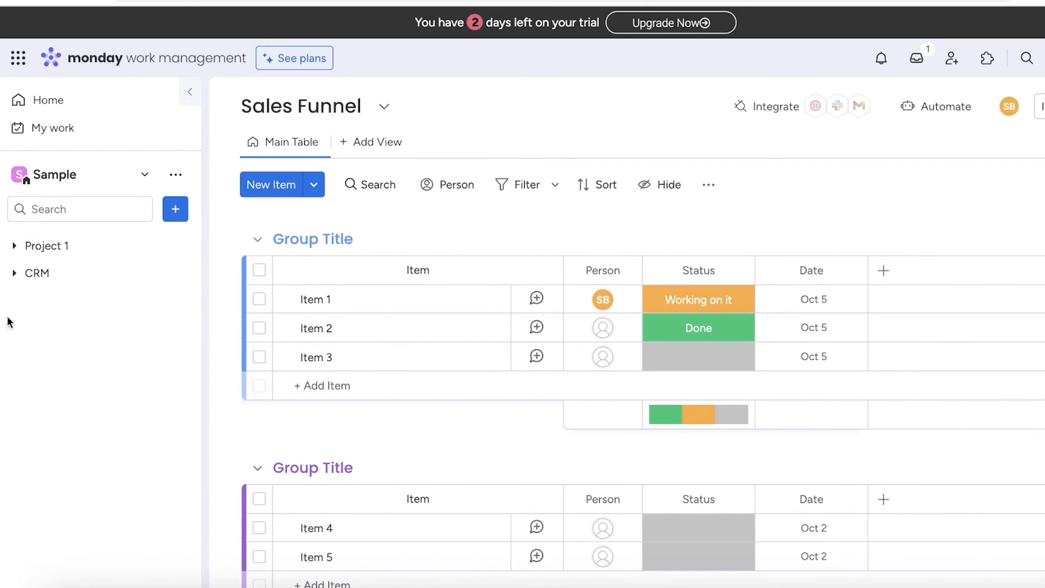
left_click(13, 274)
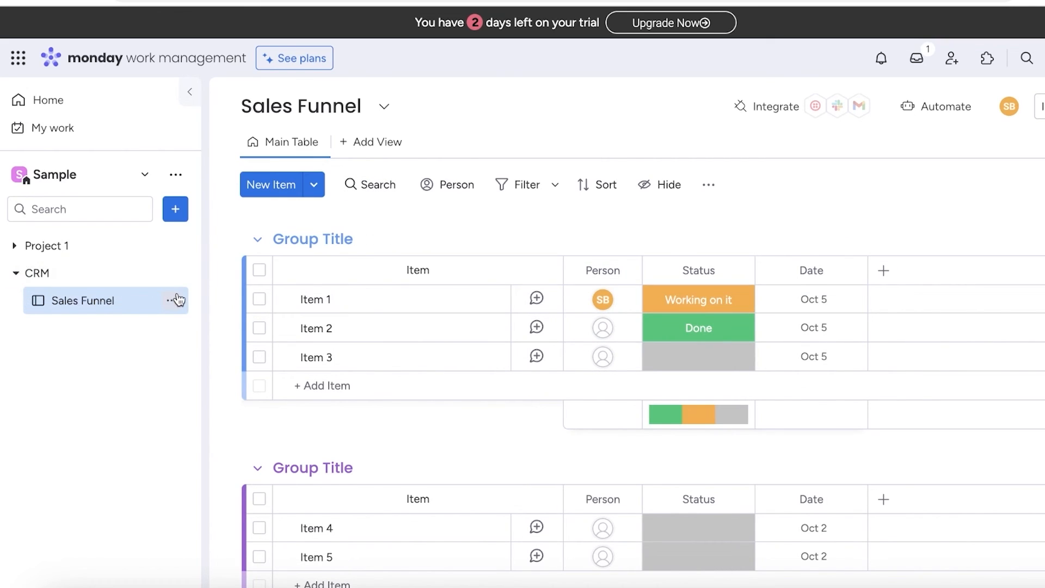
left_click(175, 300)
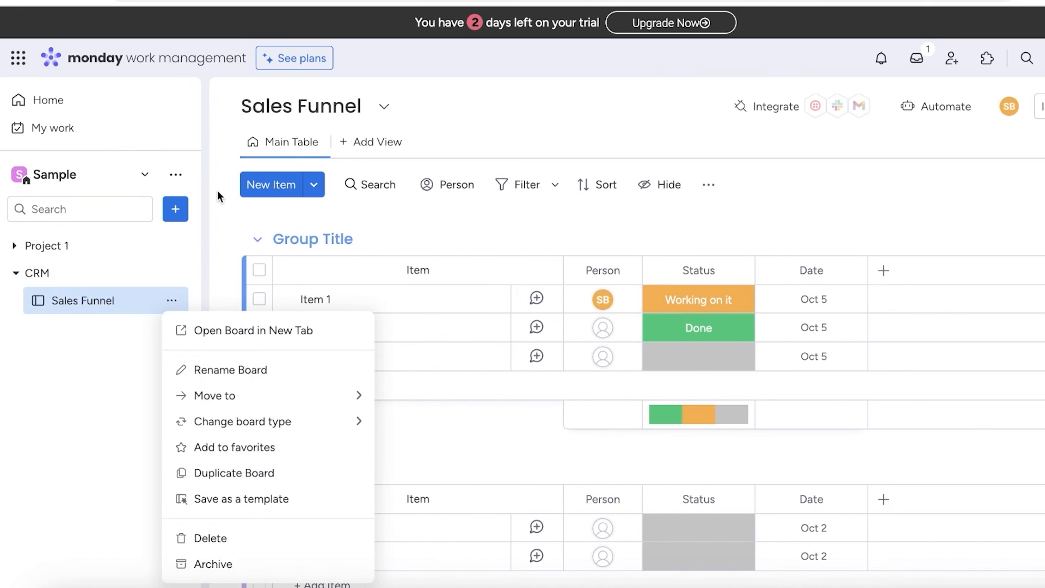
- Open the template center for the workspace and examine the templates in the Sales & CRM category
left_click(184, 207)
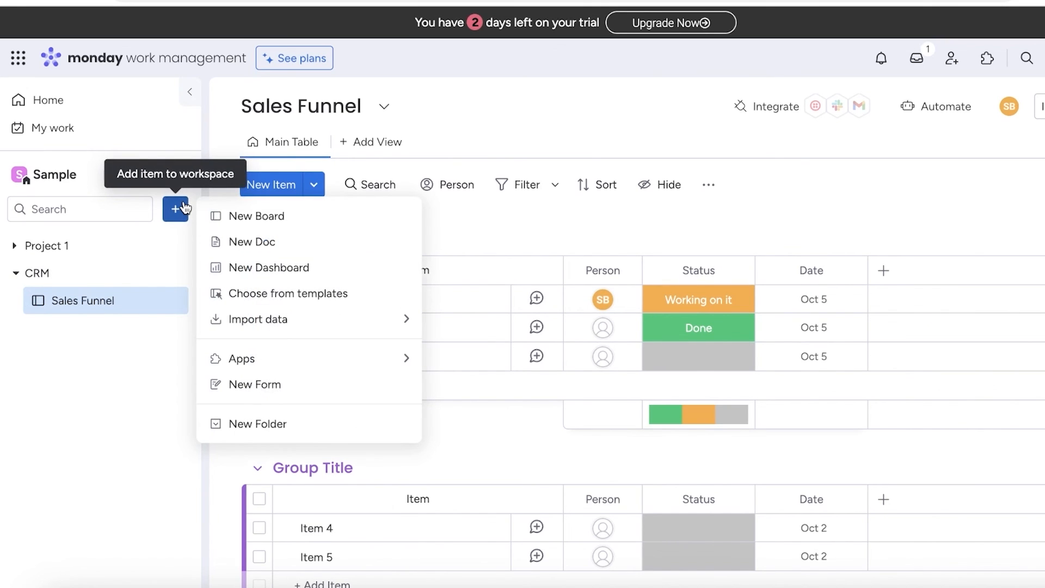
left_click(279, 292)
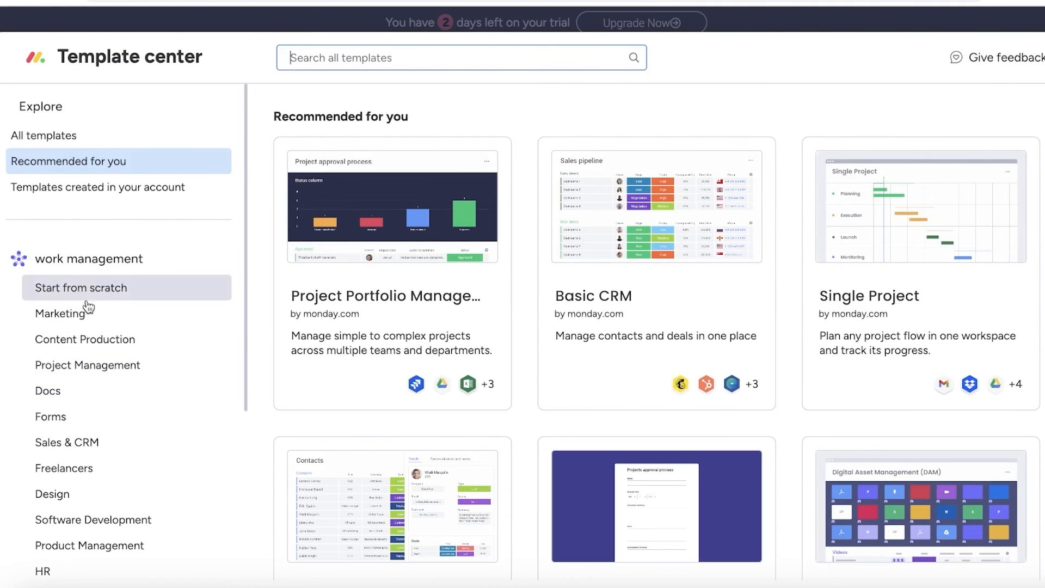
scroll(92, 305, "down", 3)
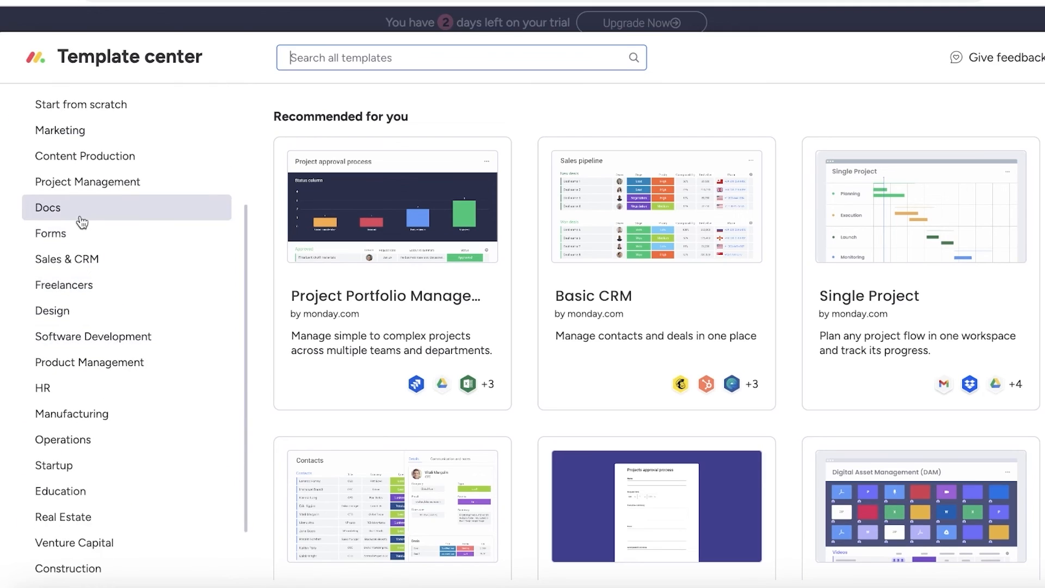
left_click(91, 263)
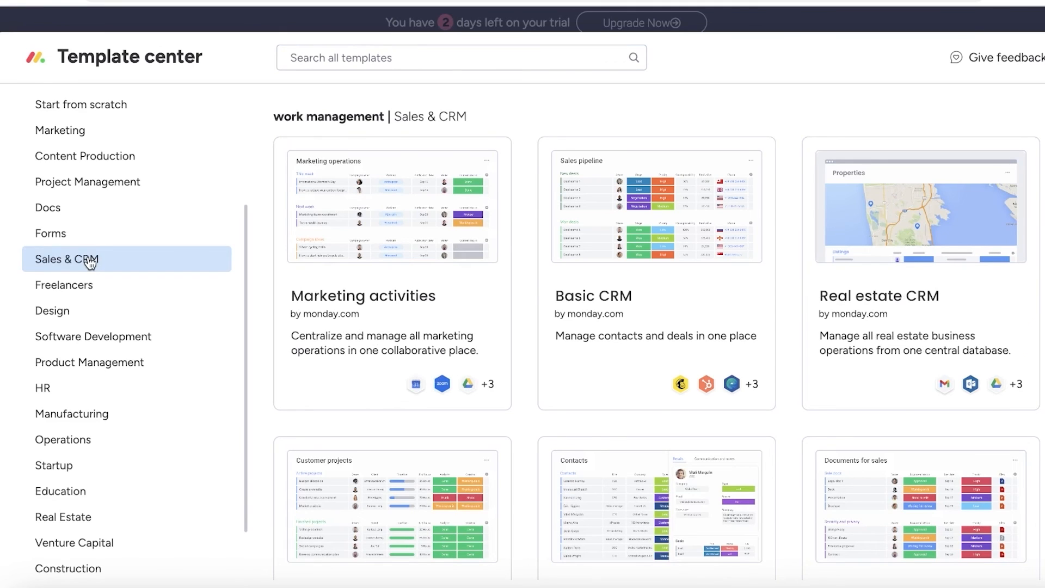
scroll(947, 319, "down", 8)
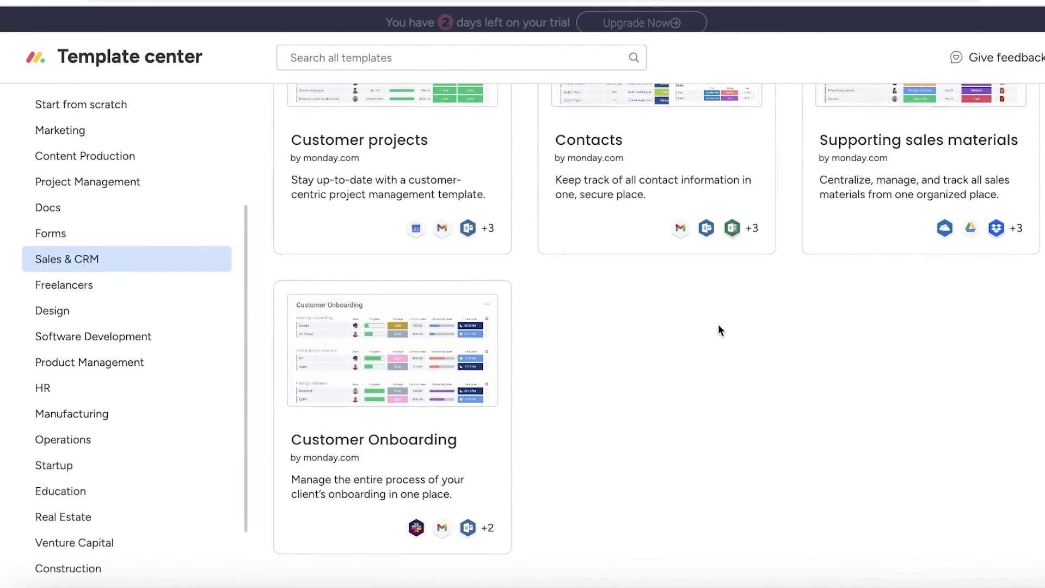
scroll(490, 374, "up", 8)
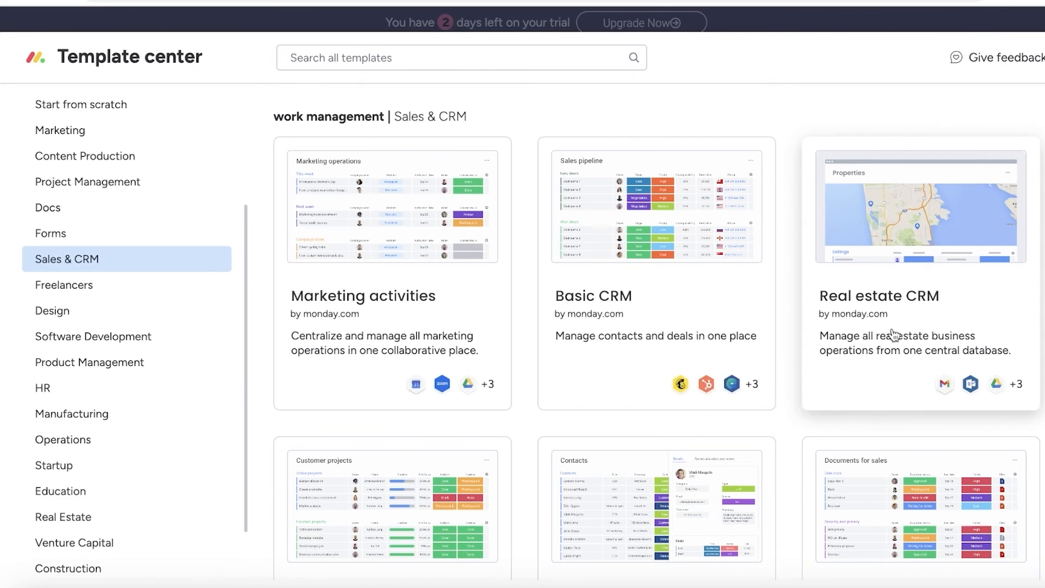
scroll(568, 268, "down", 3)
scroll(917, 430, "down", 3)
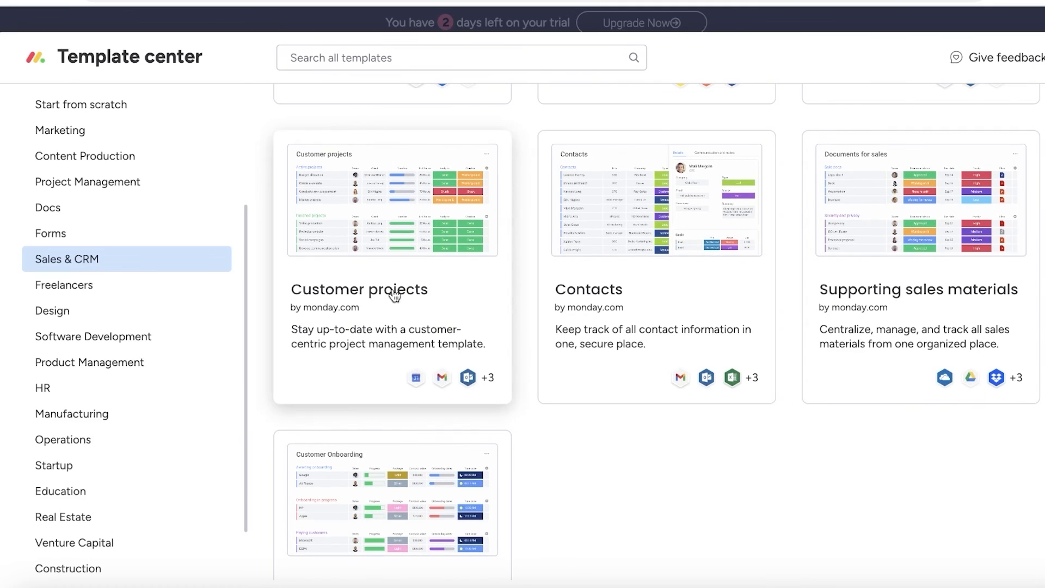
scroll(396, 299, "down", 3)
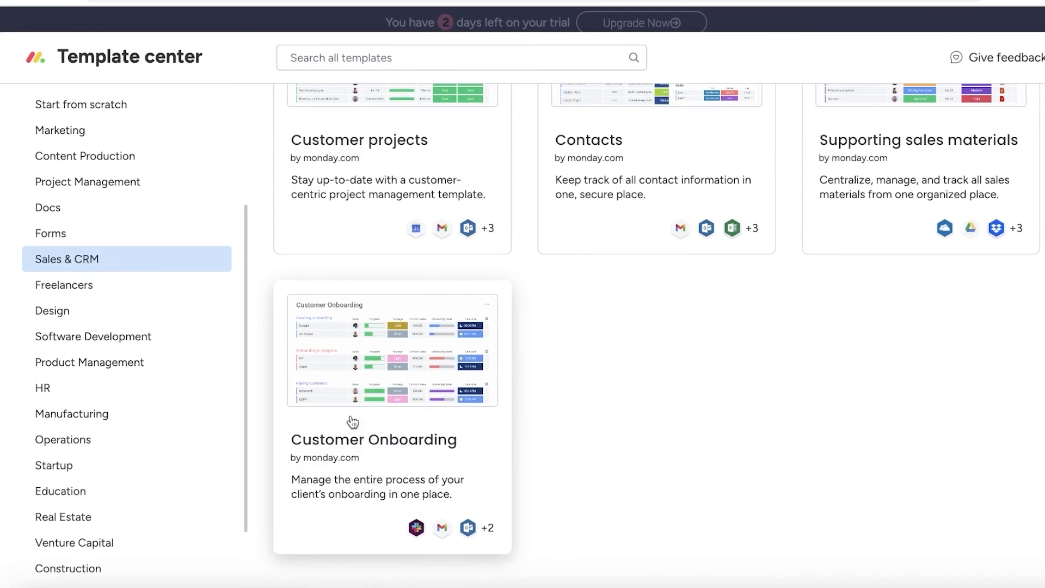
scroll(382, 403, "up", 6)
scroll(405, 245, "up", 1)
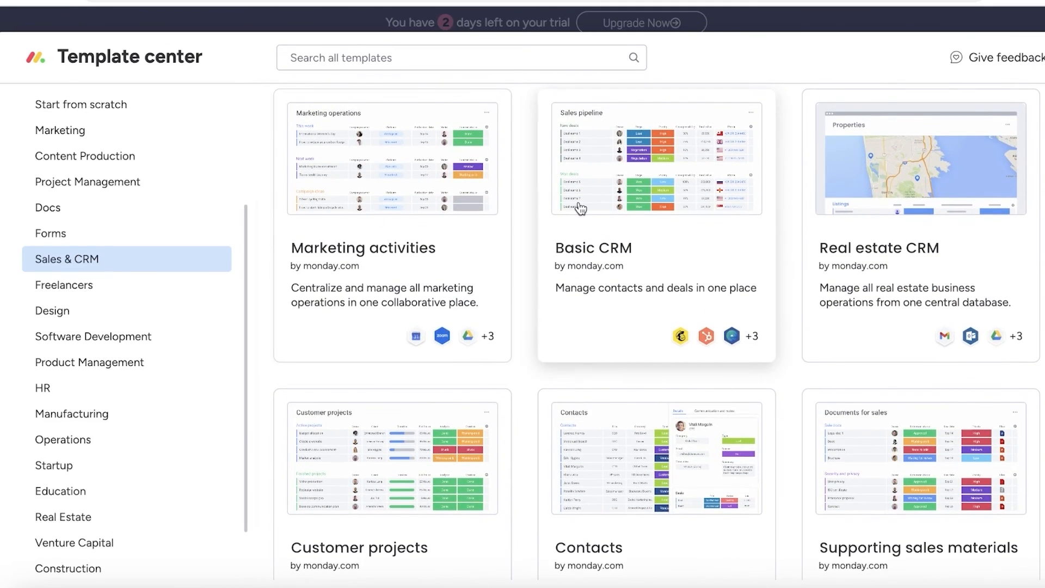
- Review the Basic CRM template's details and add the template to the workspace
left_click(594, 186)
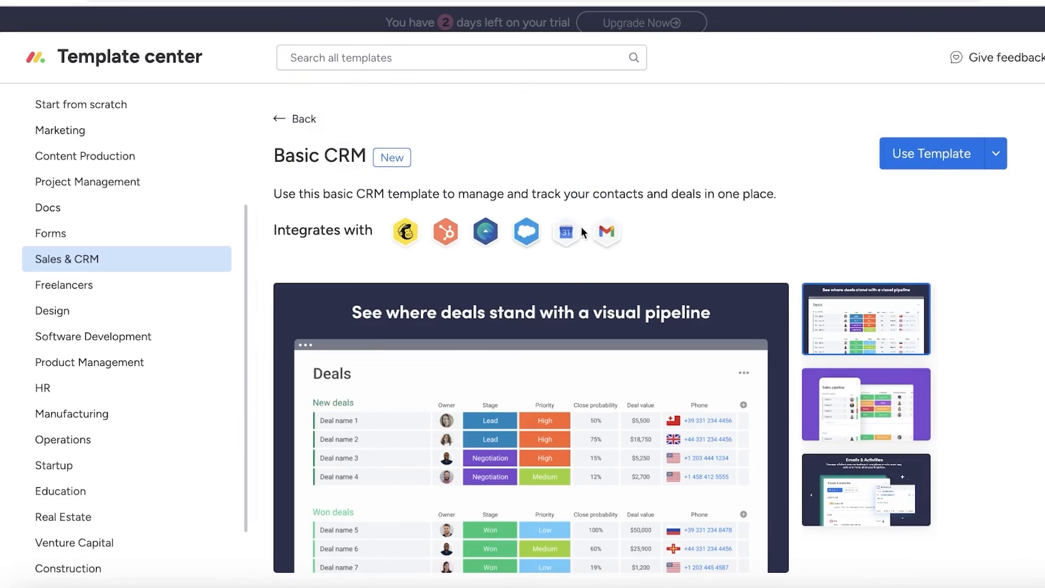
scroll(562, 299, "down", 1)
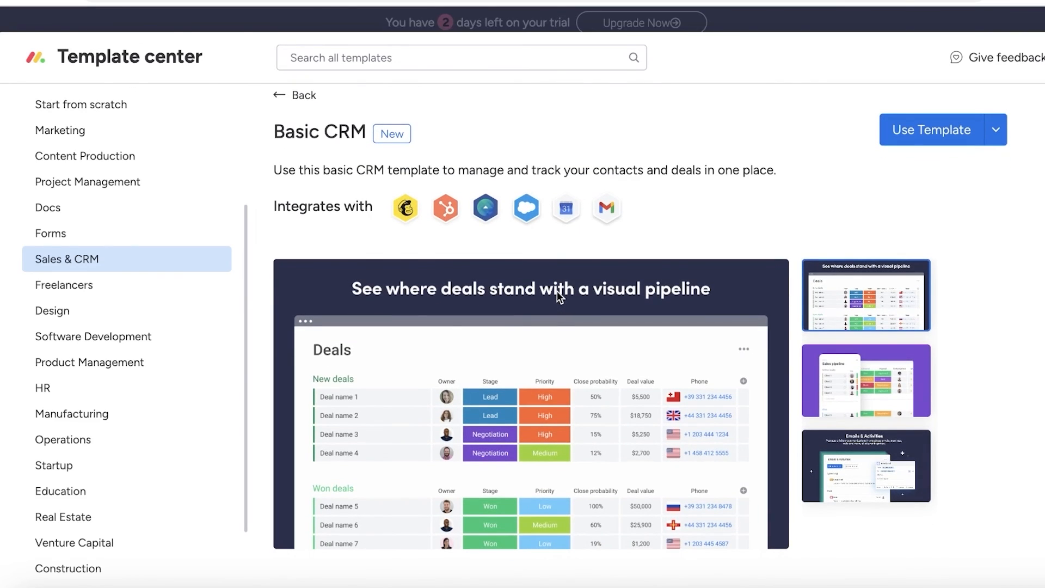
left_click(937, 128)
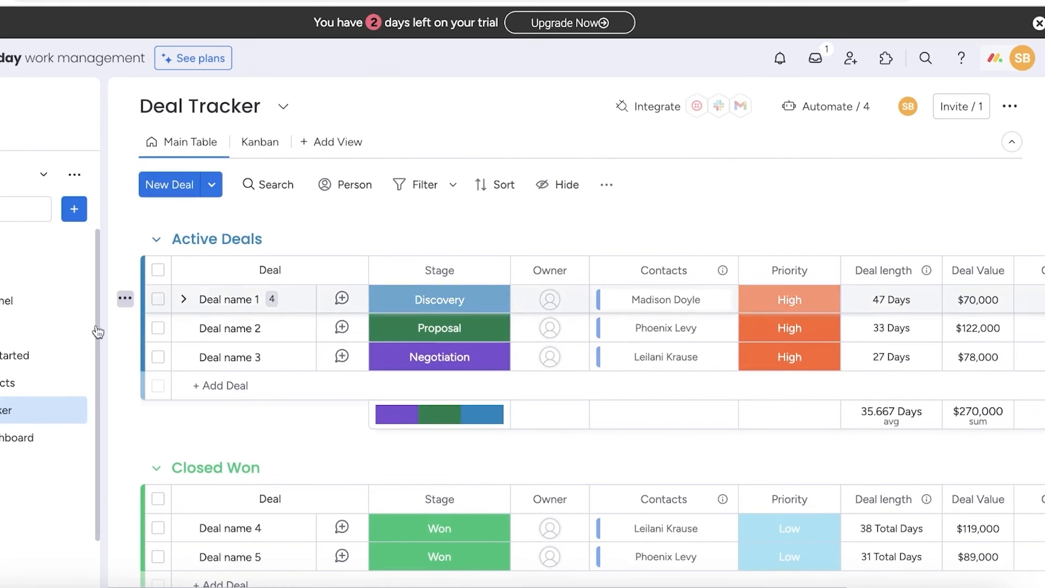
- Open the My Contacts board in the Basic CRM folder and dismiss the email integrations tip
left_click(11, 360)
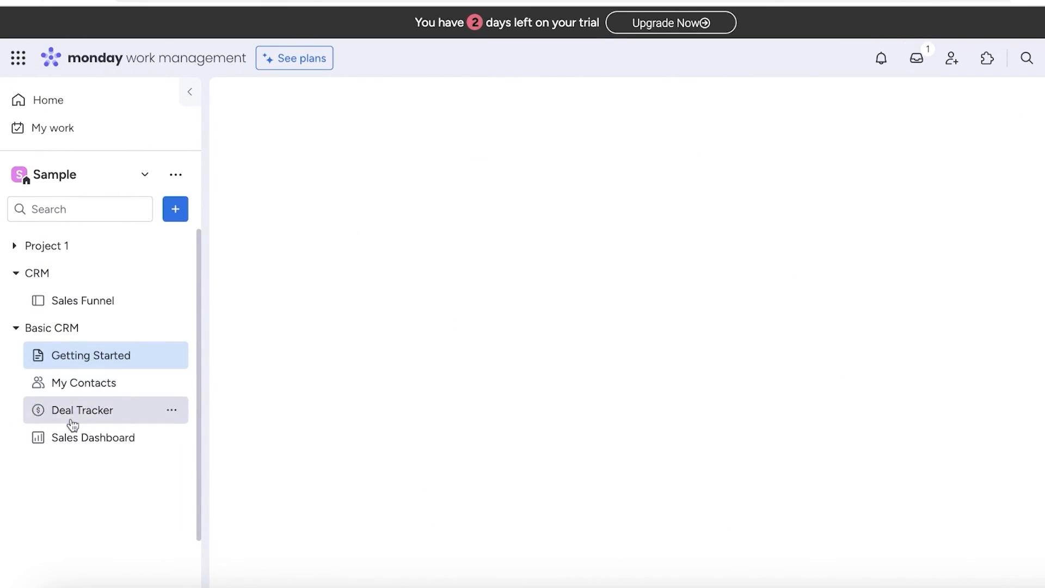
left_click(82, 392)
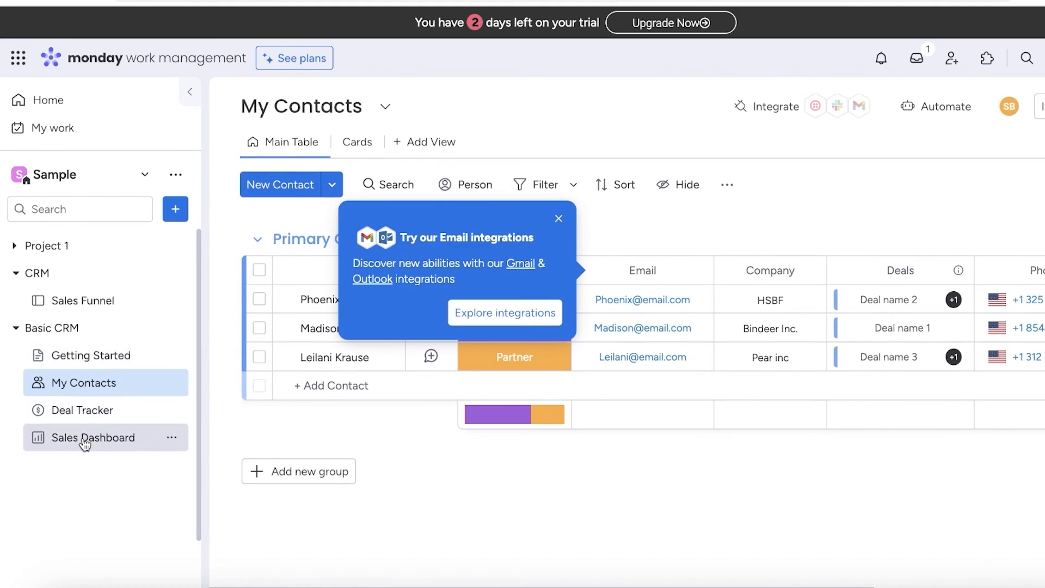
left_click(561, 218)
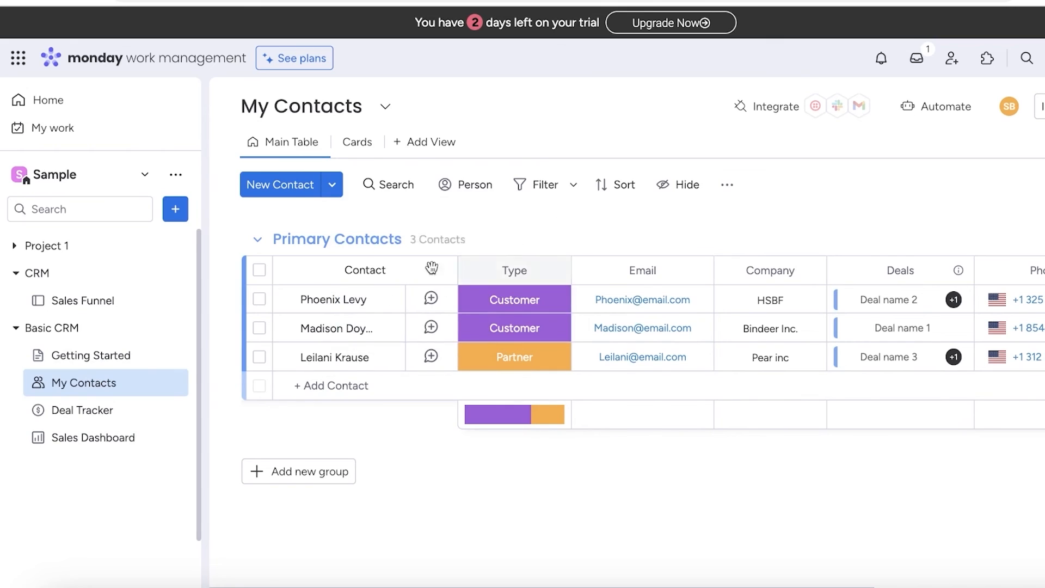
- Read through the Getting Started doc in the Basic CRM folder and delete the doc
left_click(117, 355)
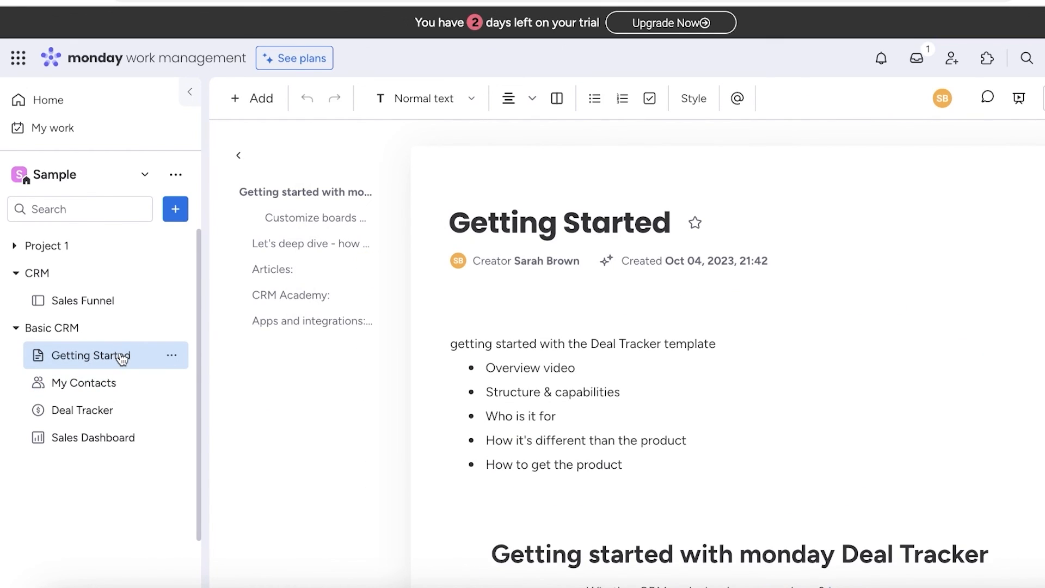
scroll(626, 327, "down", 10)
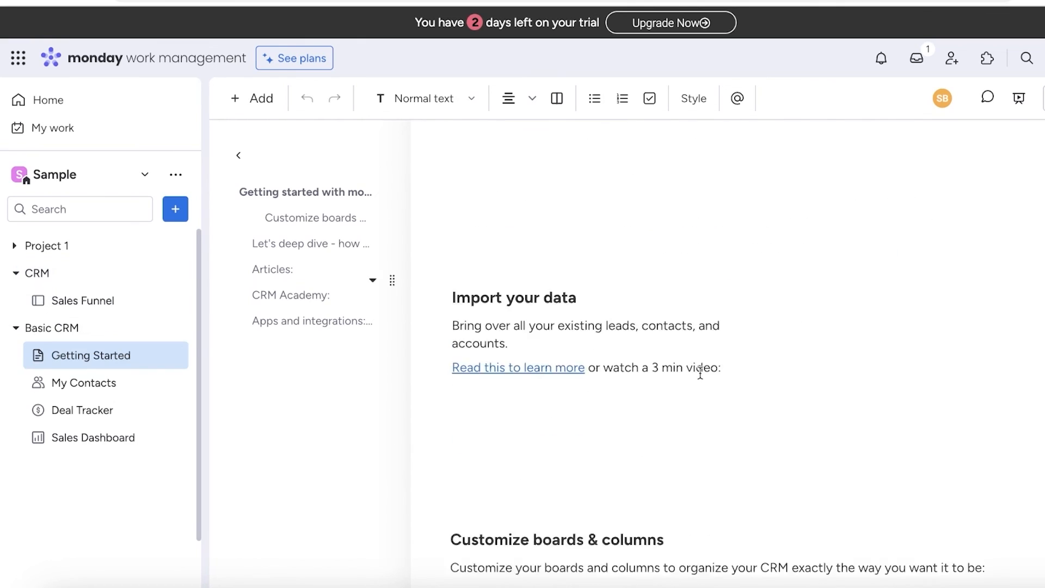
scroll(604, 270, "down", 8)
scroll(603, 270, "down", 10)
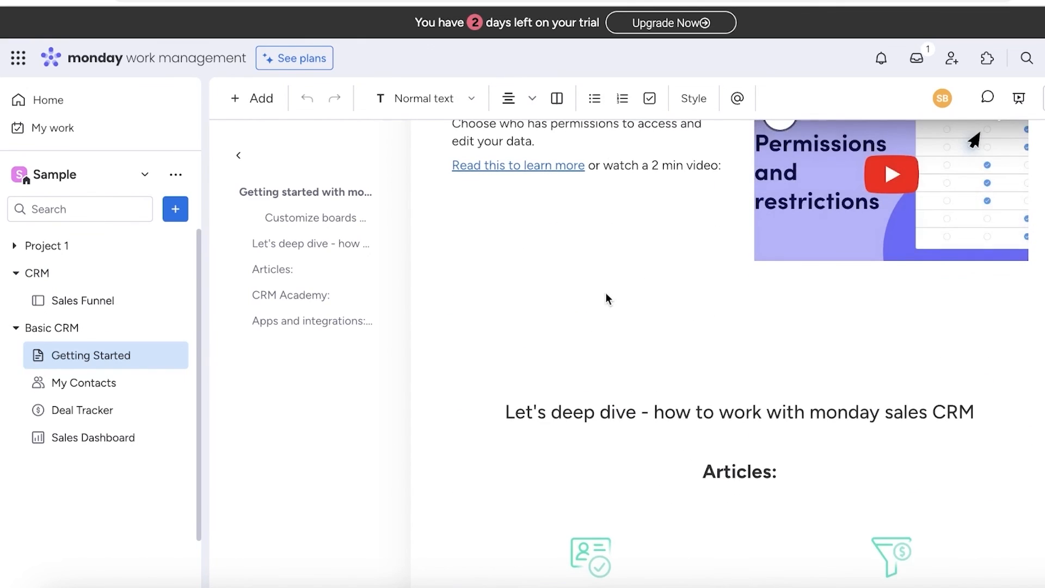
scroll(605, 293, "down", 10)
left_click(172, 360)
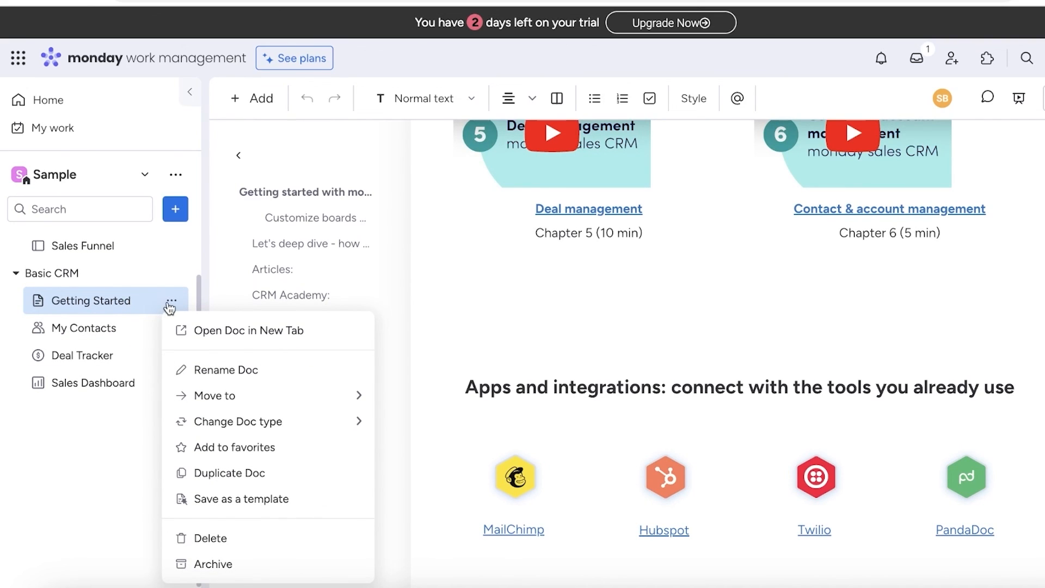
left_click(257, 539)
- Look through the My Contacts board, the Deal Tracker board and the Sales Dashboard in the Basic CRM folder
left_click(80, 318)
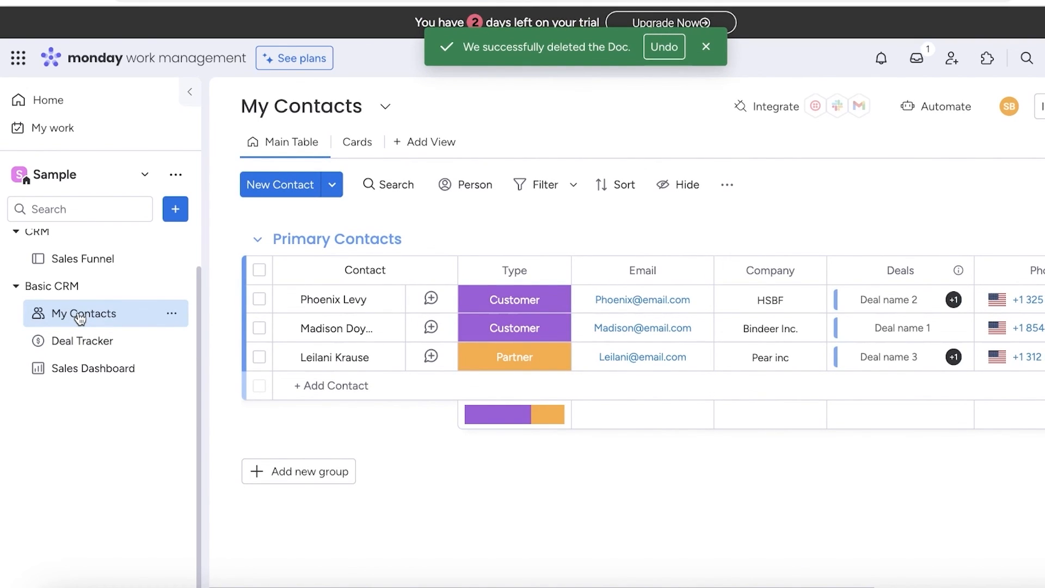
left_click(68, 341)
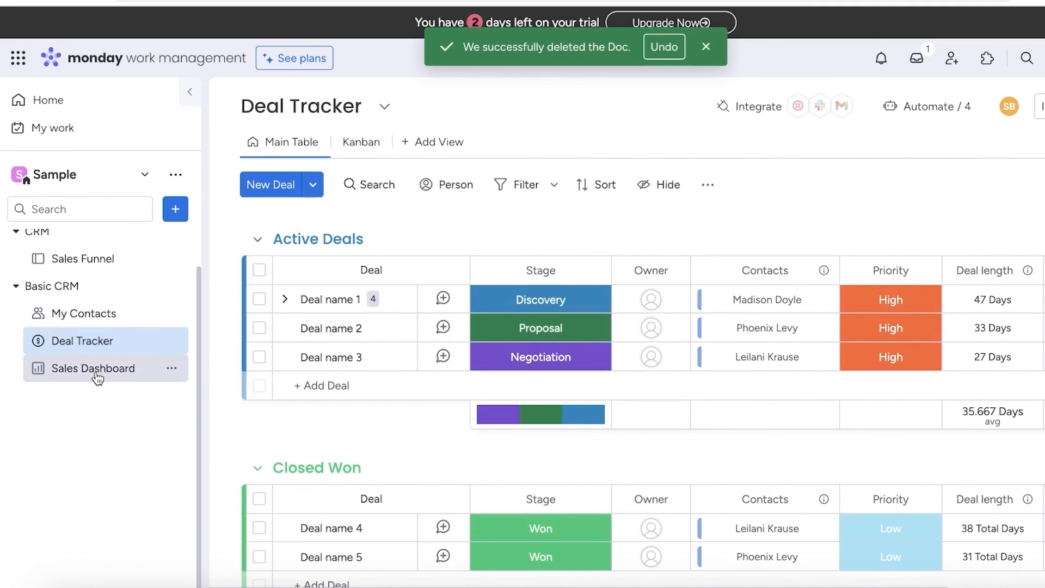
left_click(97, 376)
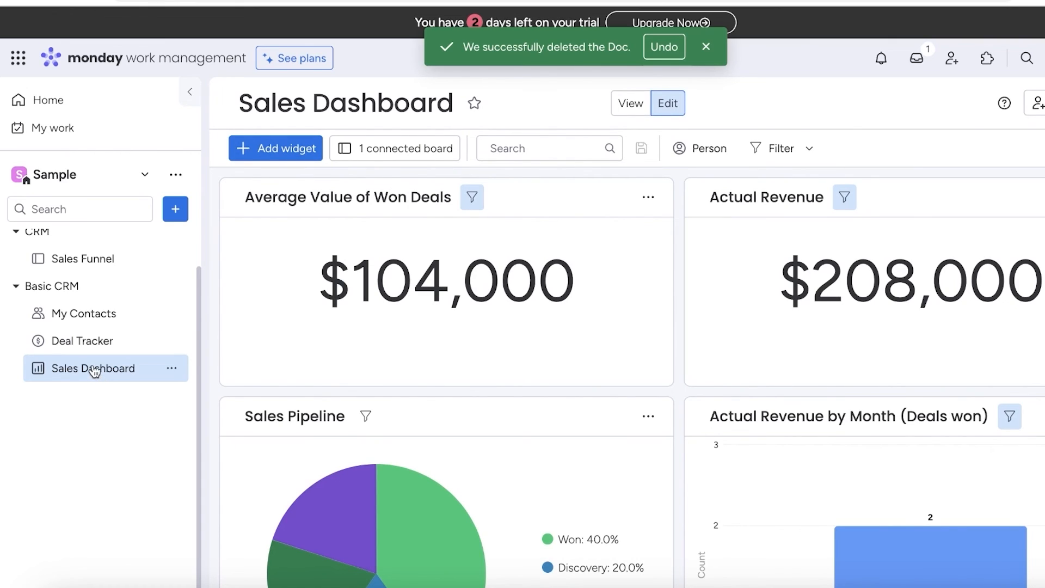
- Browse the Basic and Featured automation templates available for the My Contacts board, and close the automations center
left_click(100, 315)
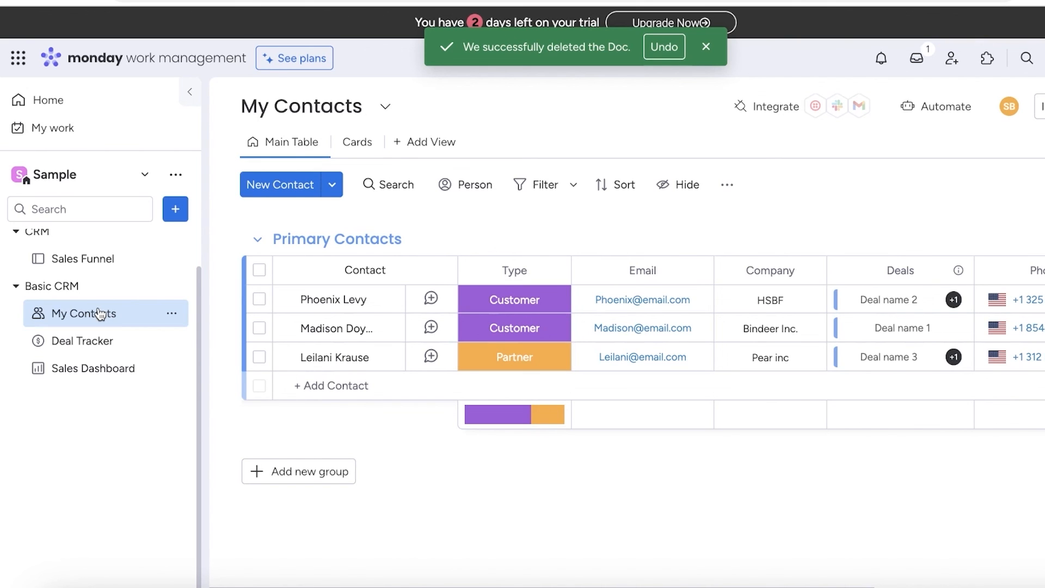
left_click(936, 106)
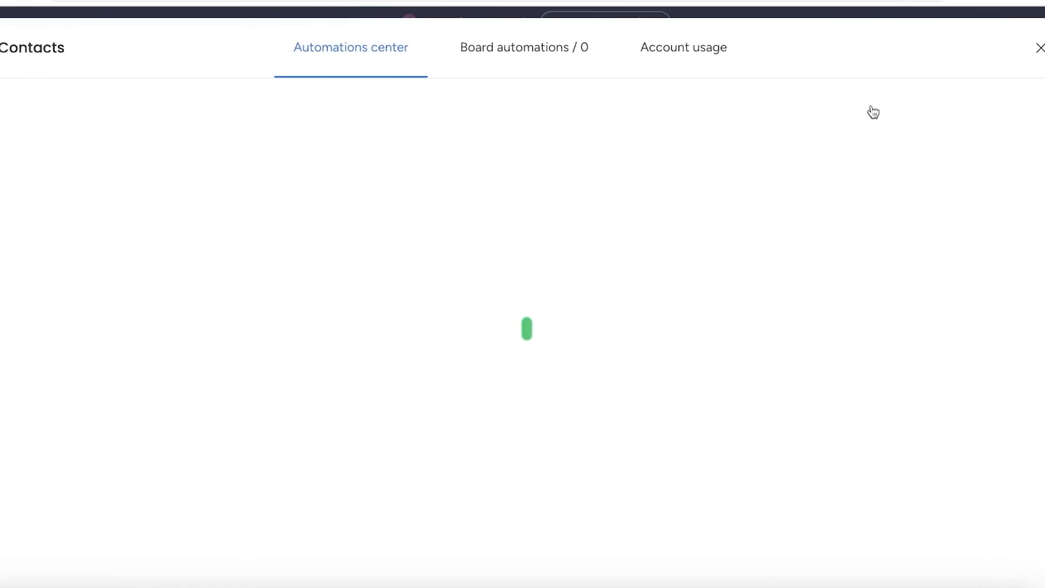
scroll(418, 242, "down", 1)
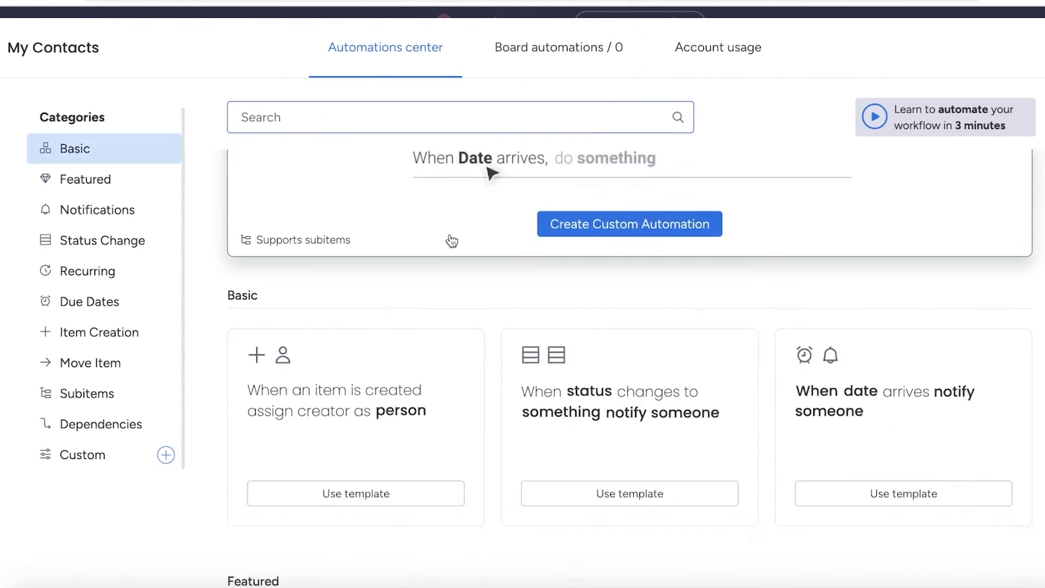
scroll(452, 241, "down", 4)
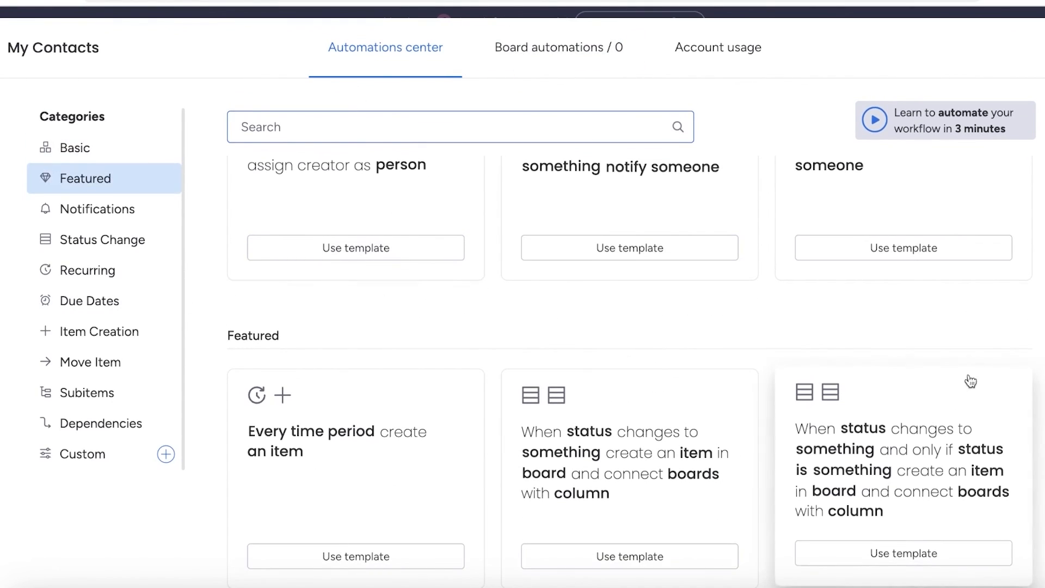
scroll(971, 382, "down", 6)
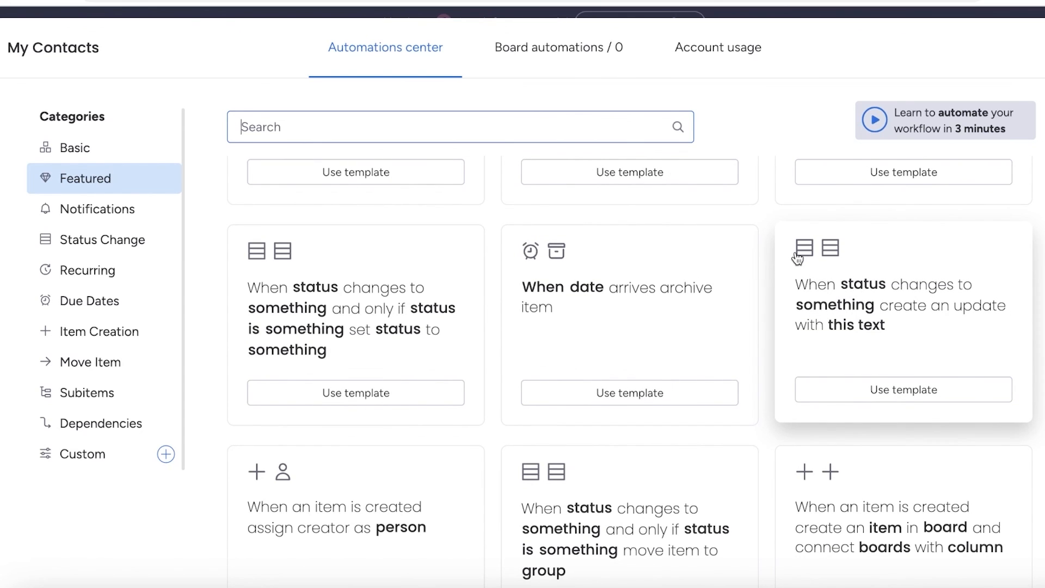
left_click(1042, 49)
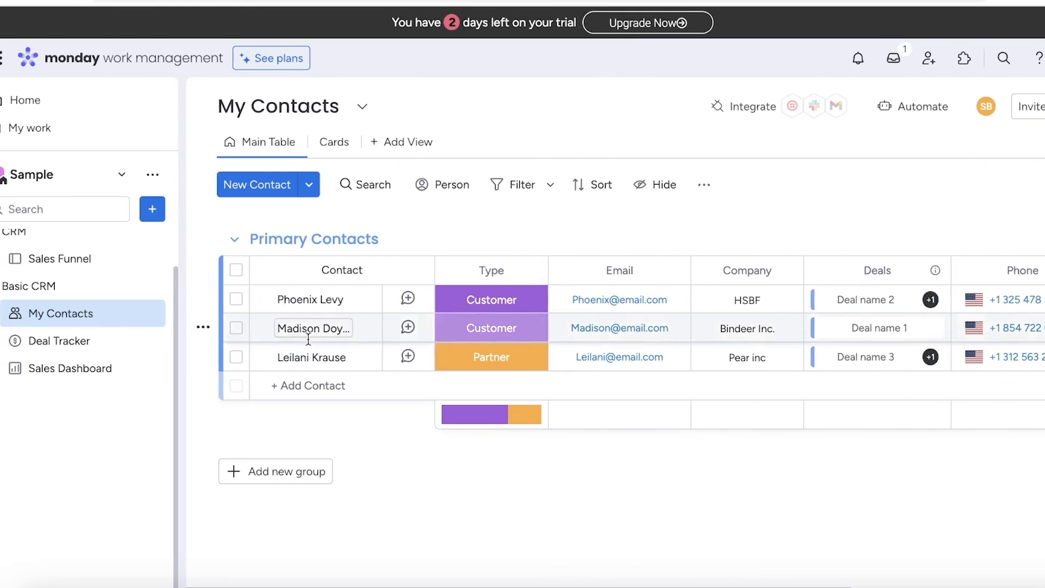
- Review the active automations on the Deal Tracker board and look over its deal groups
left_click(69, 341)
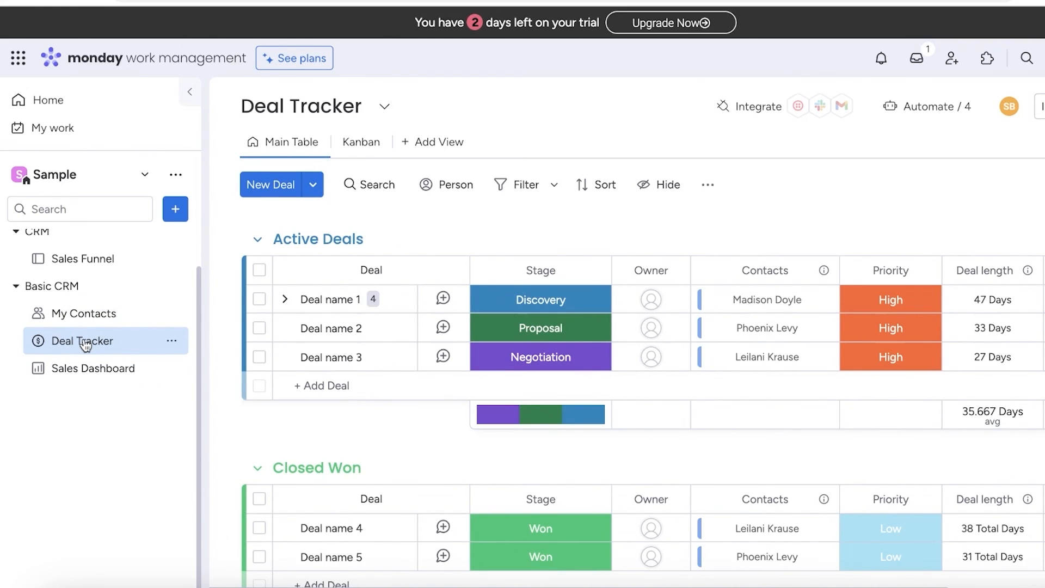
left_click(935, 113)
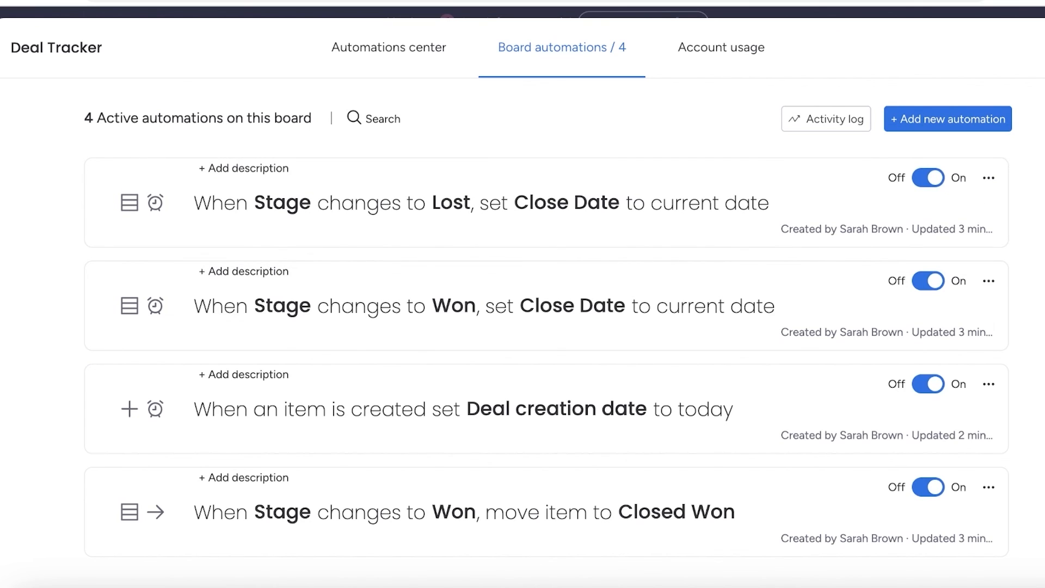
key("Escape")
scroll(729, 191, "down", 3)
scroll(782, 327, "up", 3)
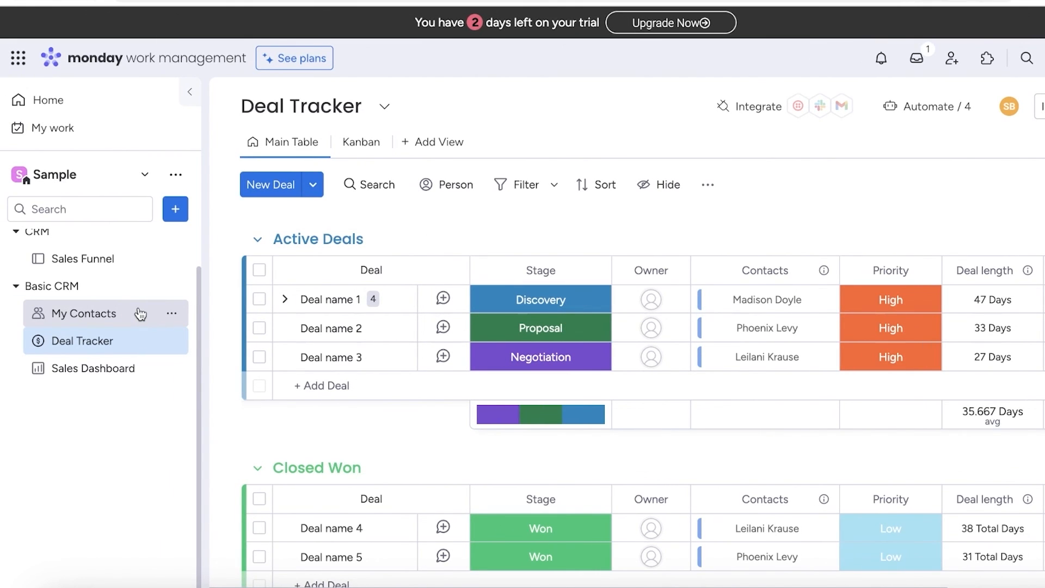
- Collapse the Primary Contacts group on the My Contacts board
left_click(140, 315)
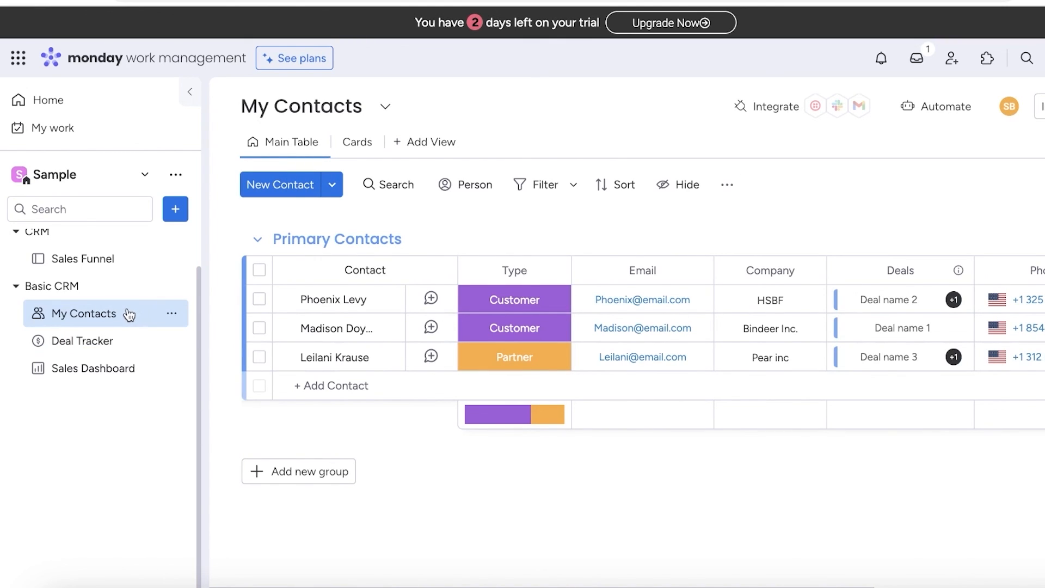
left_click(258, 239)
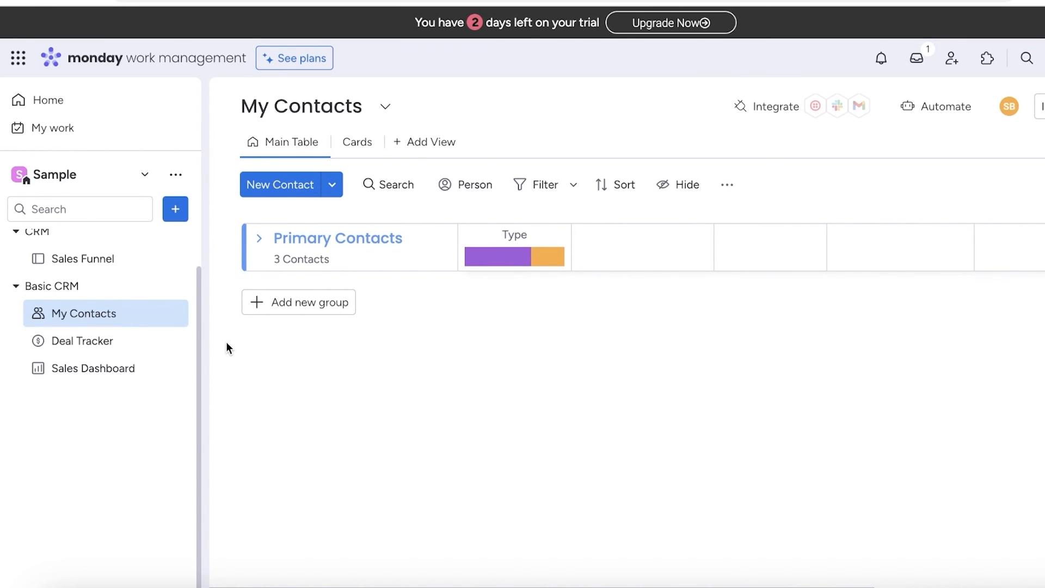
- Examine the Sample workspace's options and the form for adding a new workspace, and close the form without creating one
left_click(173, 171)
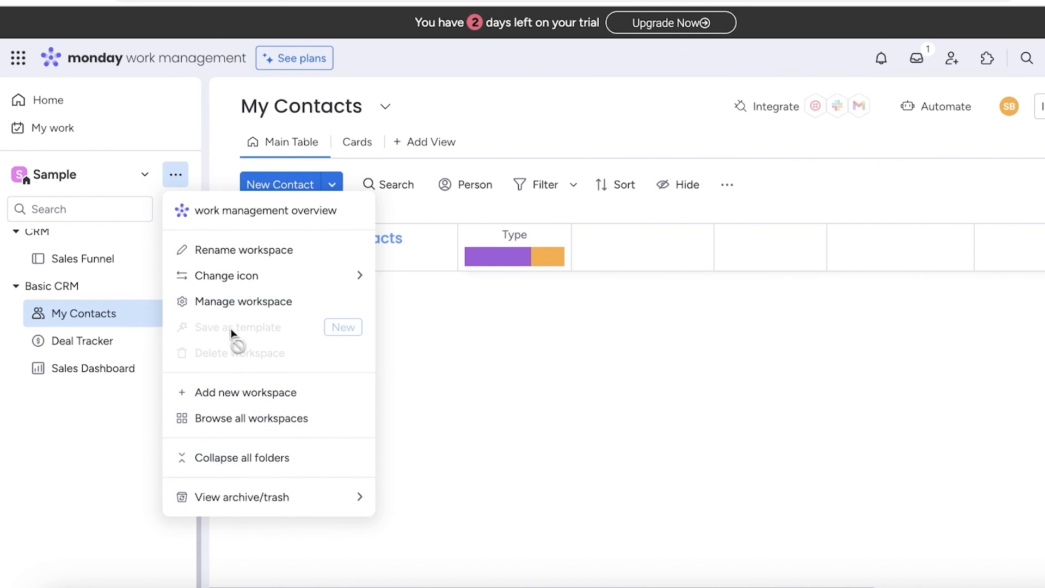
left_click(140, 176)
left_click(139, 177)
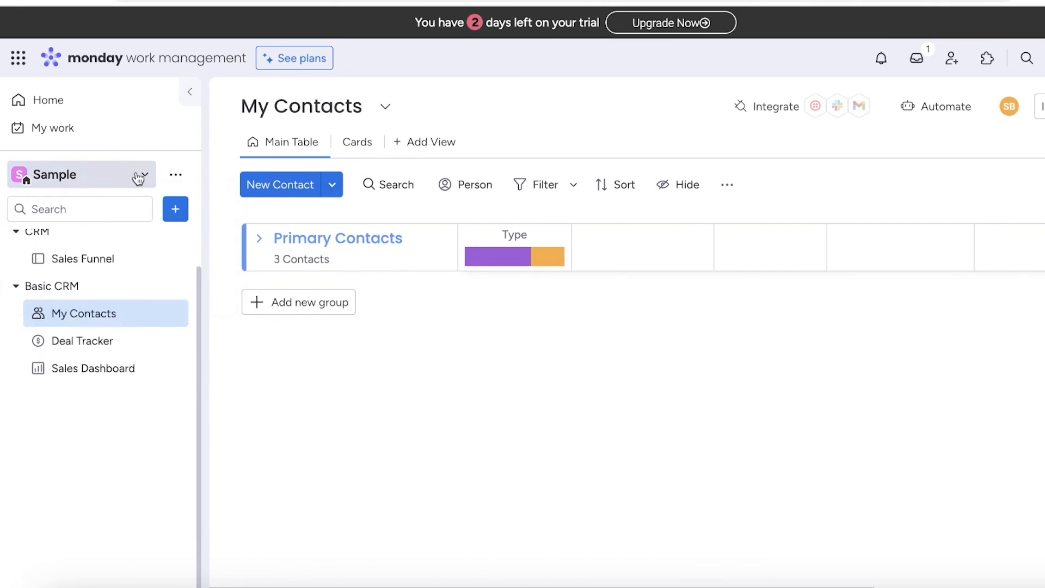
left_click(138, 175)
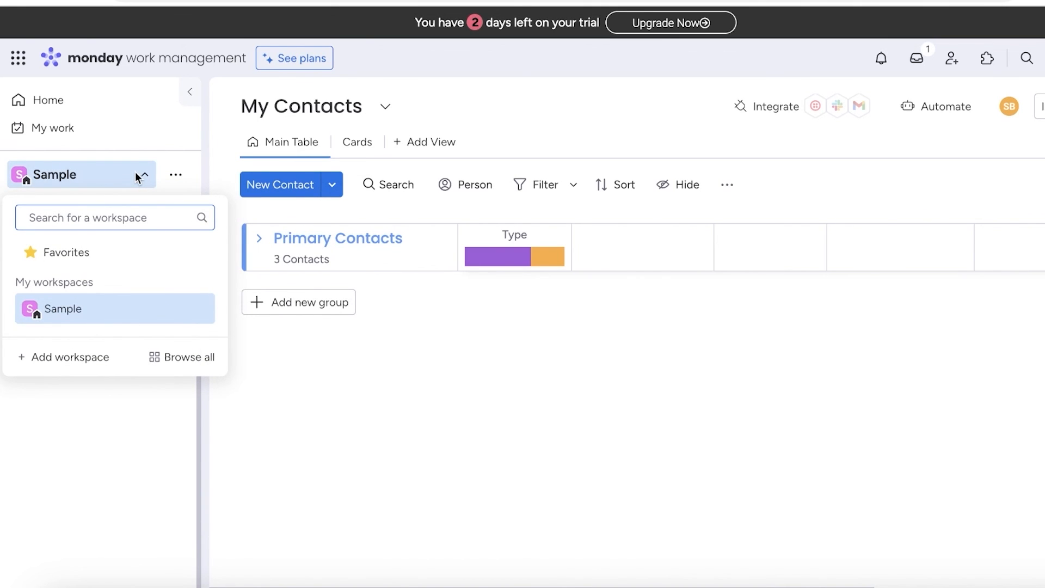
left_click(76, 356)
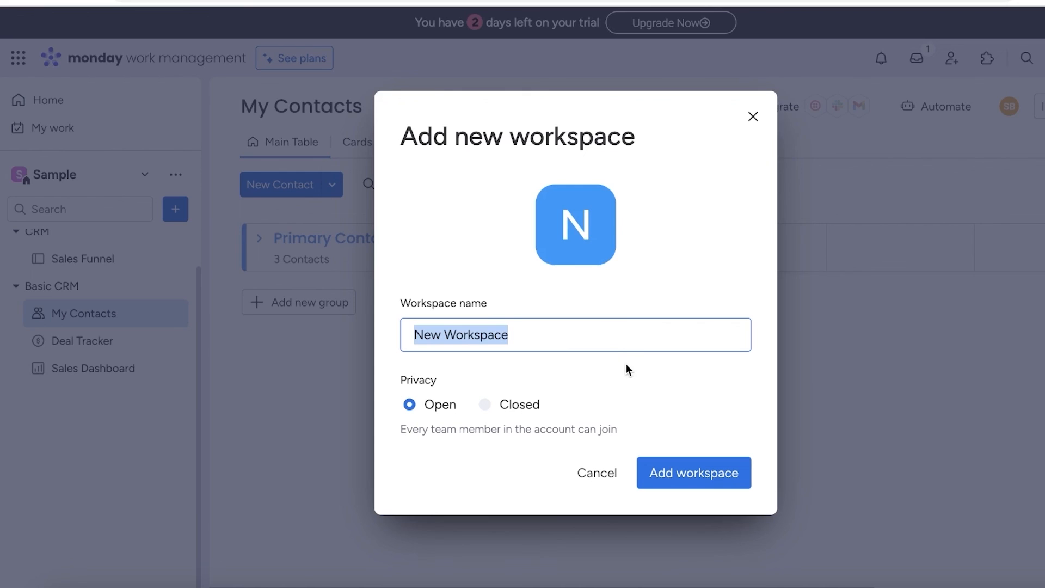
left_click(753, 118)
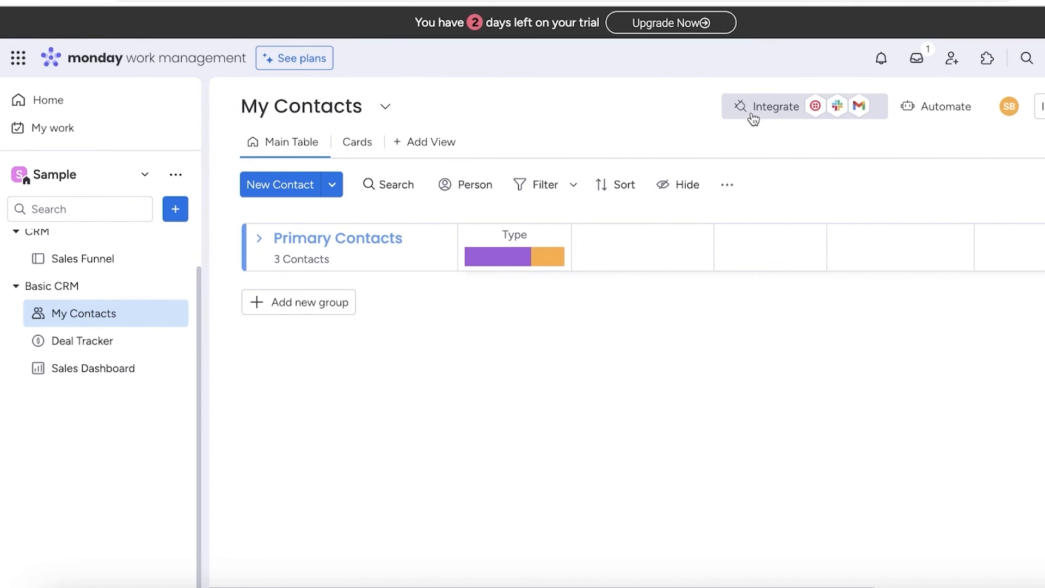
- Open the Deal Tracker board and expand the Project 1 folder to show its boards
left_click(101, 342)
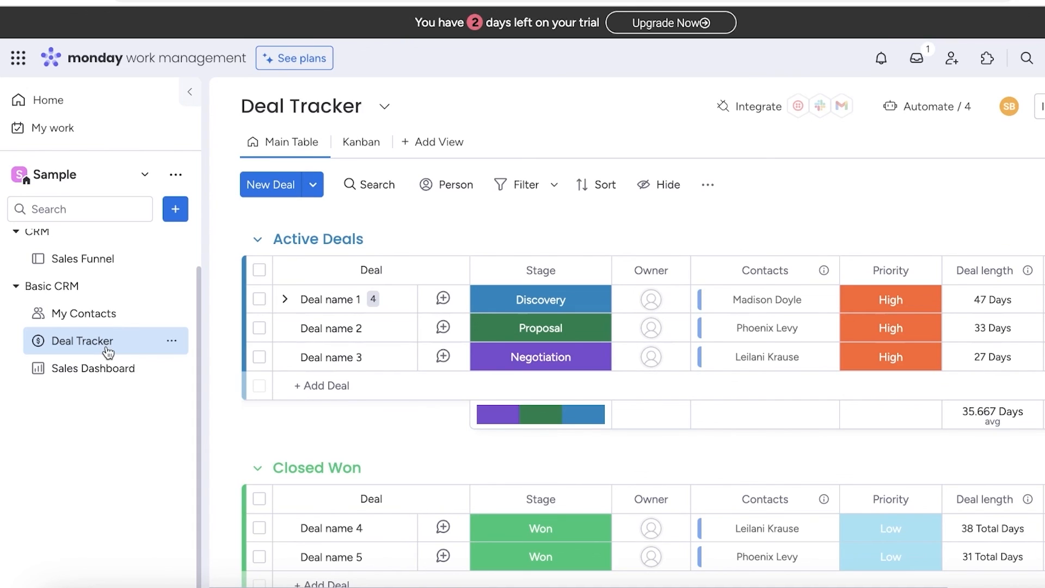
scroll(99, 262, "up", 1)
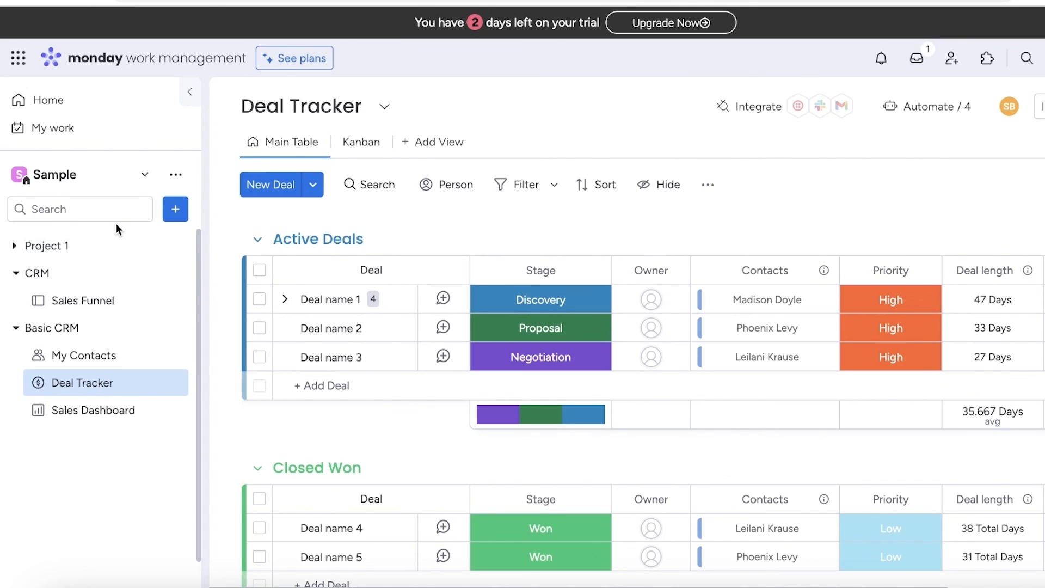
left_click(97, 245)
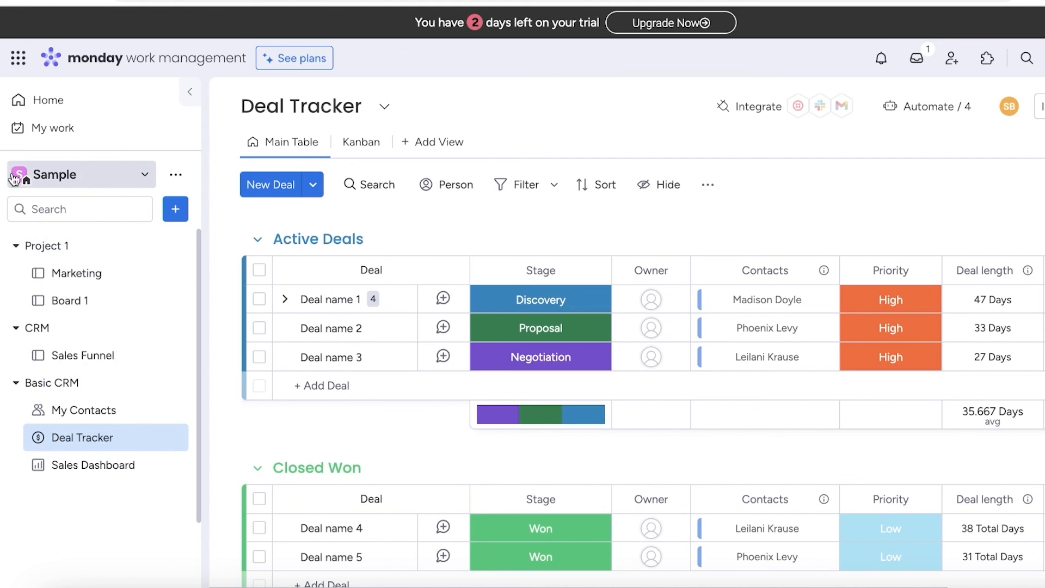